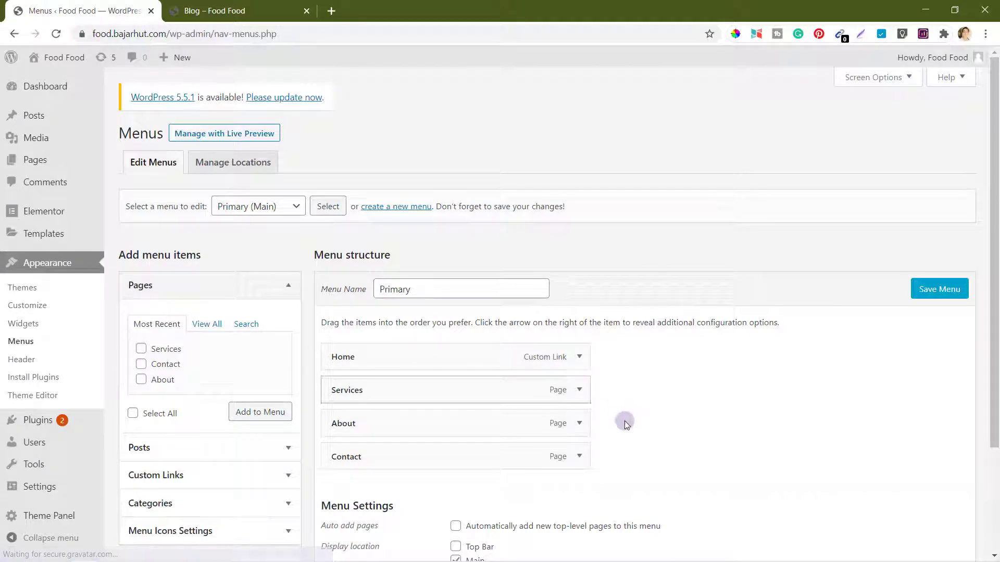
Step: Add the Blog page to the Primary menu directly below Home and save the menu
{"action": "scroll", "coordinate": [628, 422], "scroll_direction": "down", "scroll_amount": 2}
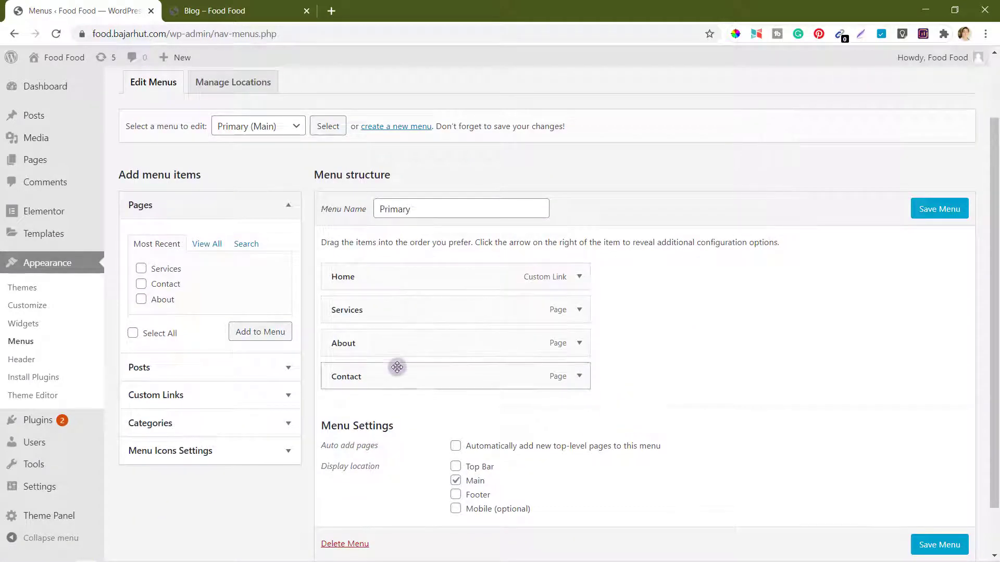
{"action": "left_click", "coordinate": [213, 249]}
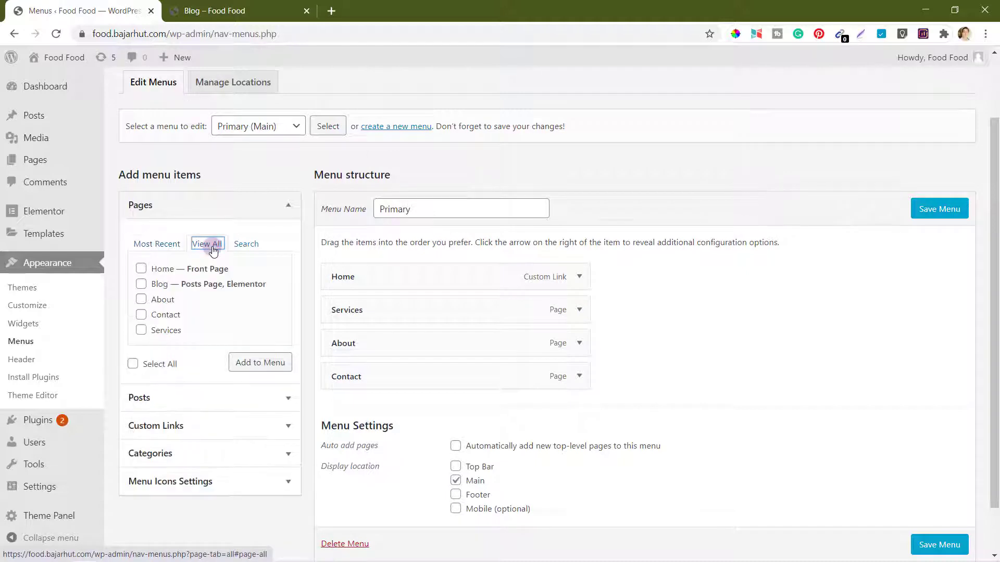
{"action": "left_click", "coordinate": [142, 284]}
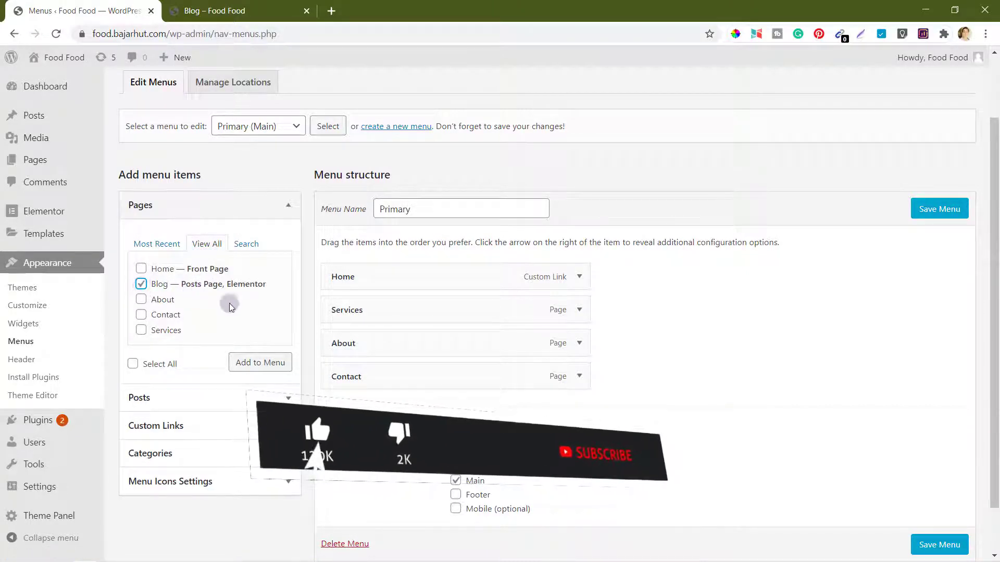
{"action": "left_click", "coordinate": [260, 363]}
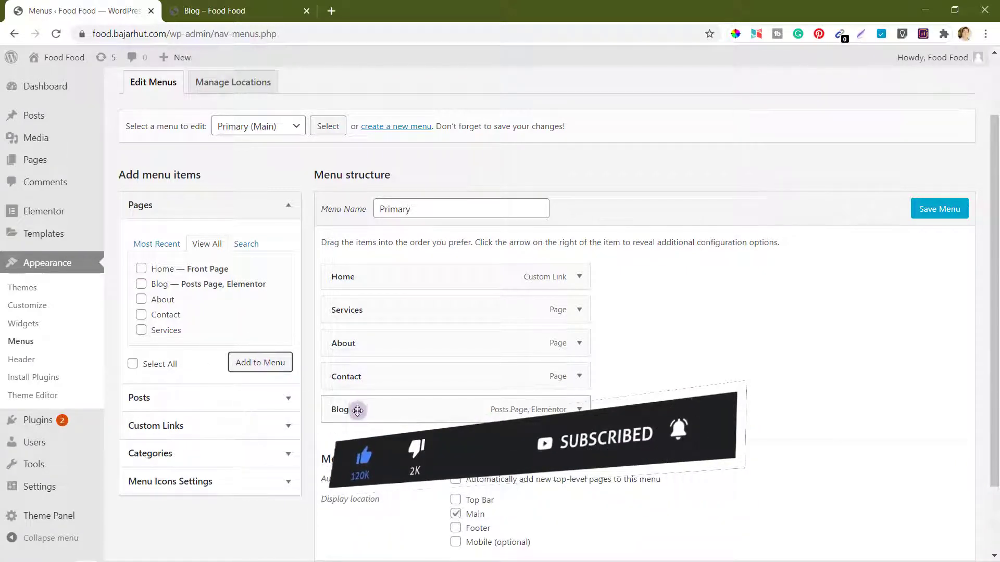
{"action": "left_click_drag", "start_coordinate": [354, 411], "coordinate": [334, 311]}
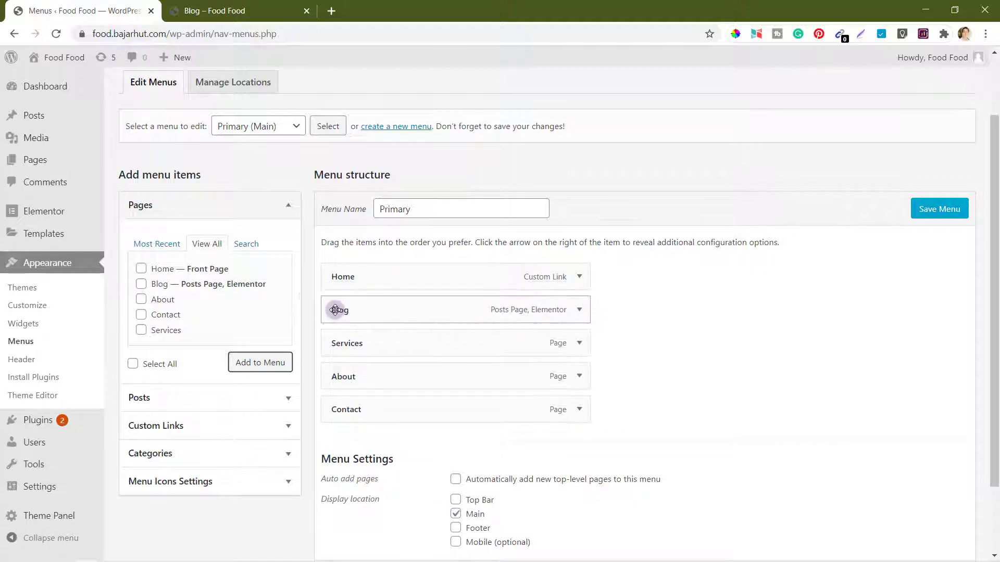
{"action": "left_click", "coordinate": [932, 210]}
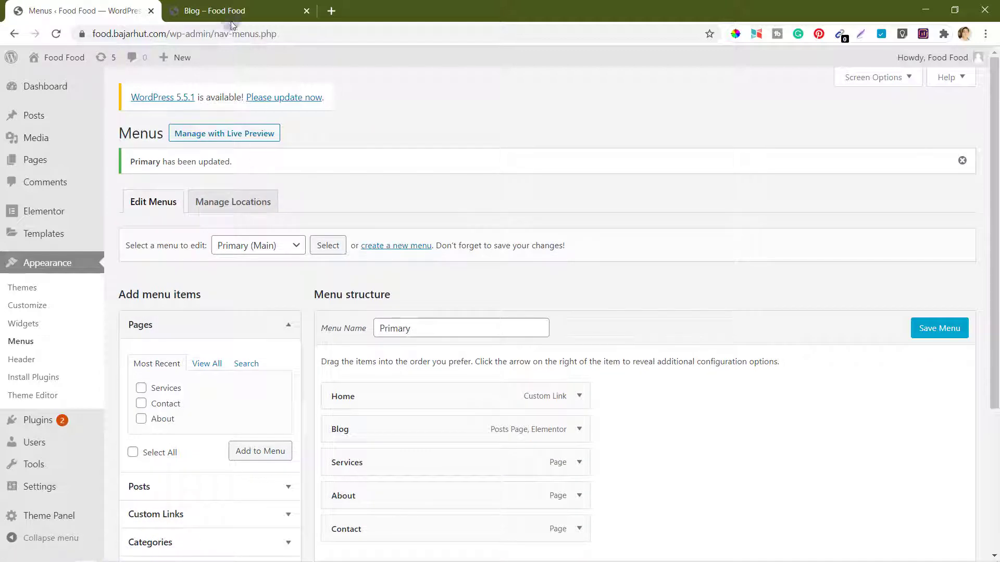
{"action": "left_click", "coordinate": [172, 19]}
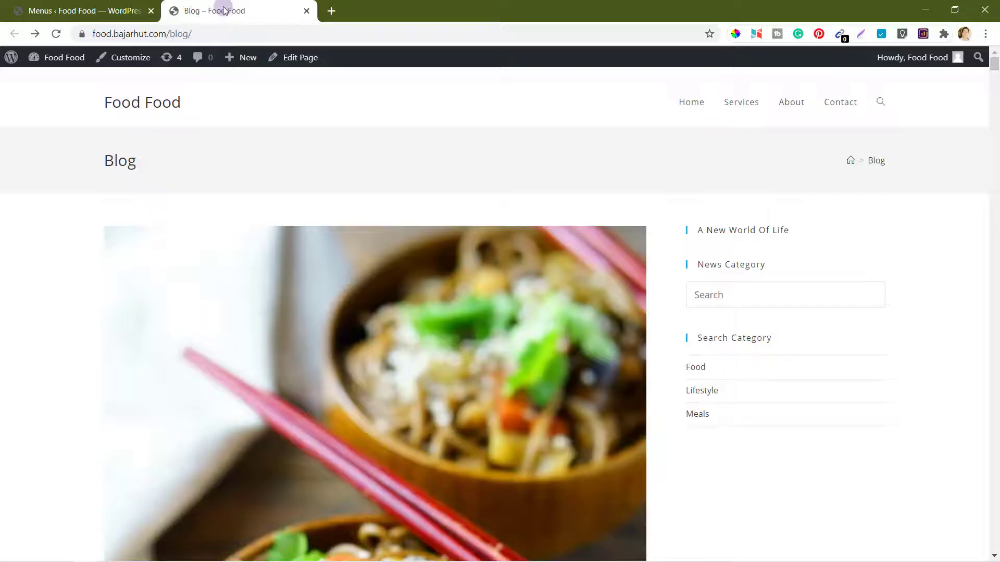
{"action": "left_click", "coordinate": [56, 34]}
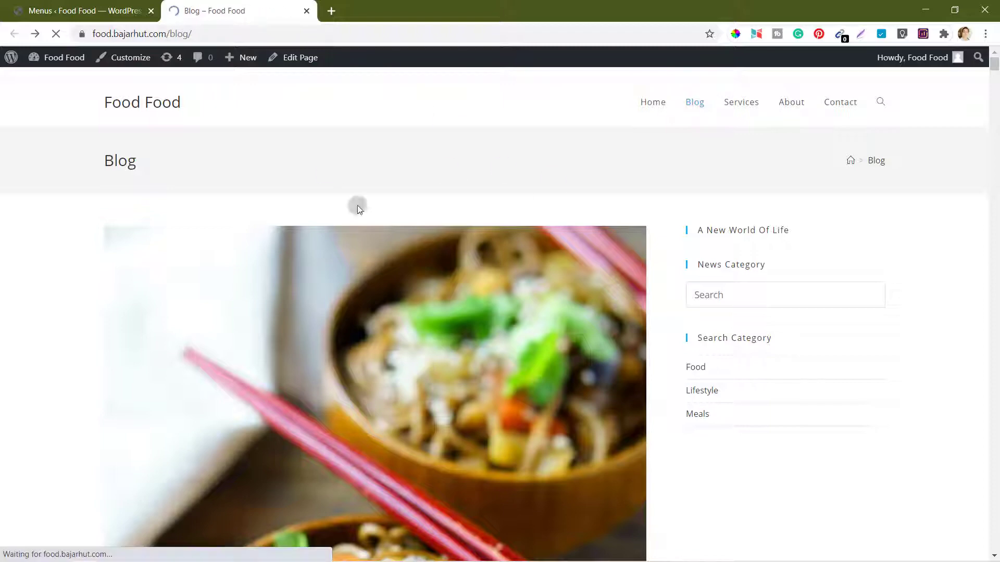
{"action": "scroll", "coordinate": [449, 330], "scroll_direction": "down", "scroll_amount": 4}
{"action": "scroll", "coordinate": [446, 323], "scroll_direction": "down", "scroll_amount": 10}
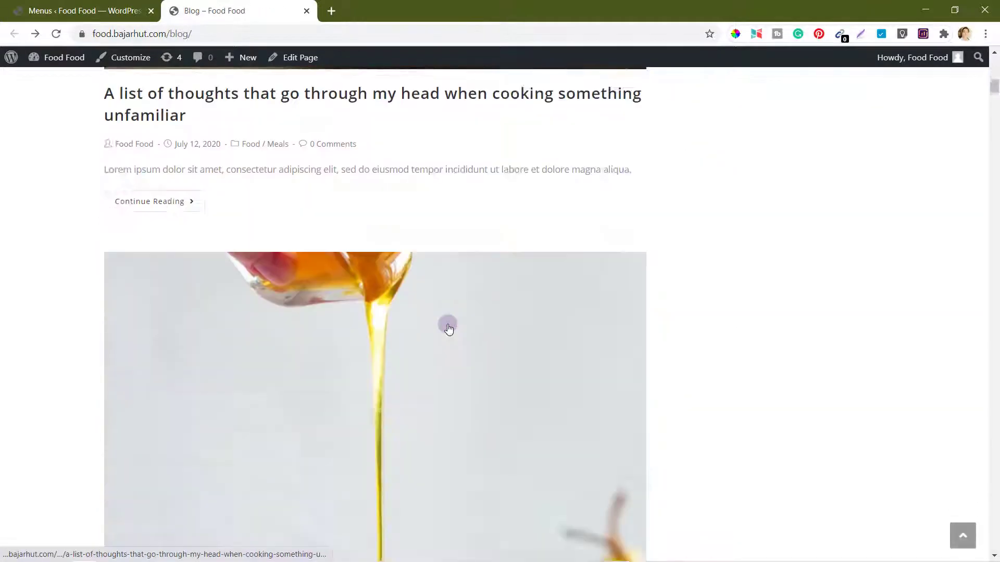
{"action": "scroll", "coordinate": [446, 323], "scroll_direction": "up", "scroll_amount": 13}
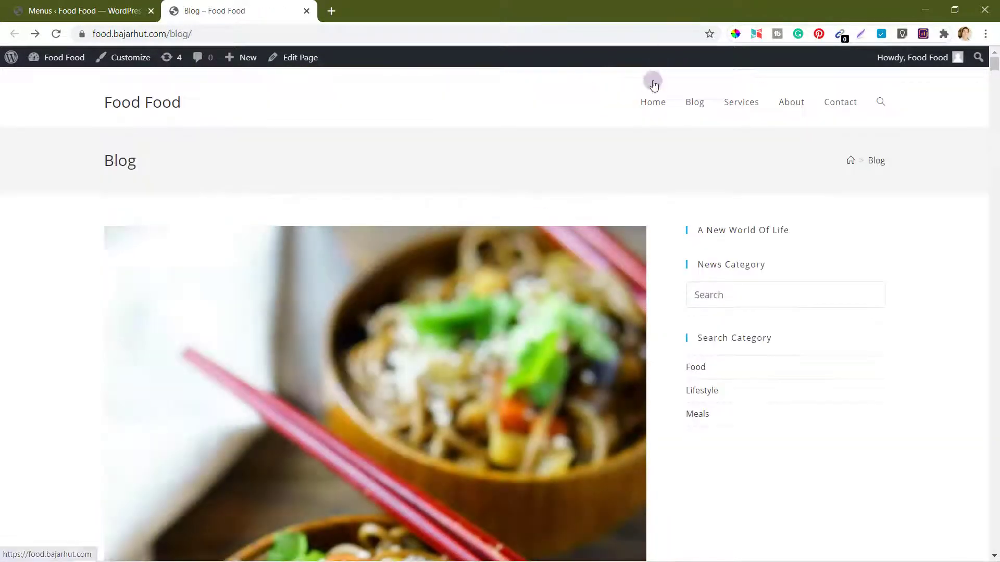
{"action": "left_click", "coordinate": [652, 104]}
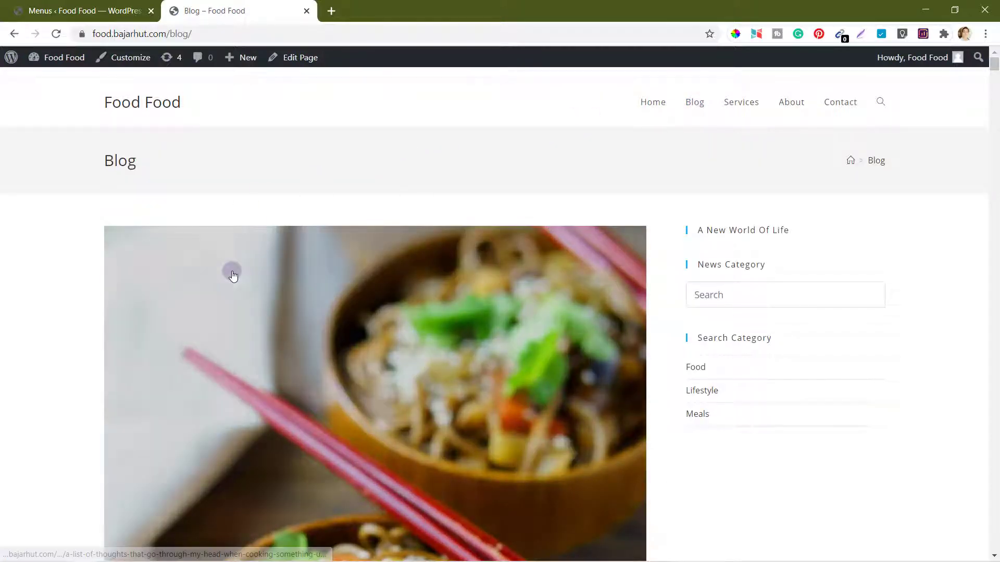
{"action": "scroll", "coordinate": [232, 272], "scroll_direction": "down", "scroll_amount": 2}
{"action": "scroll", "coordinate": [569, 214], "scroll_direction": "up", "scroll_amount": 2}
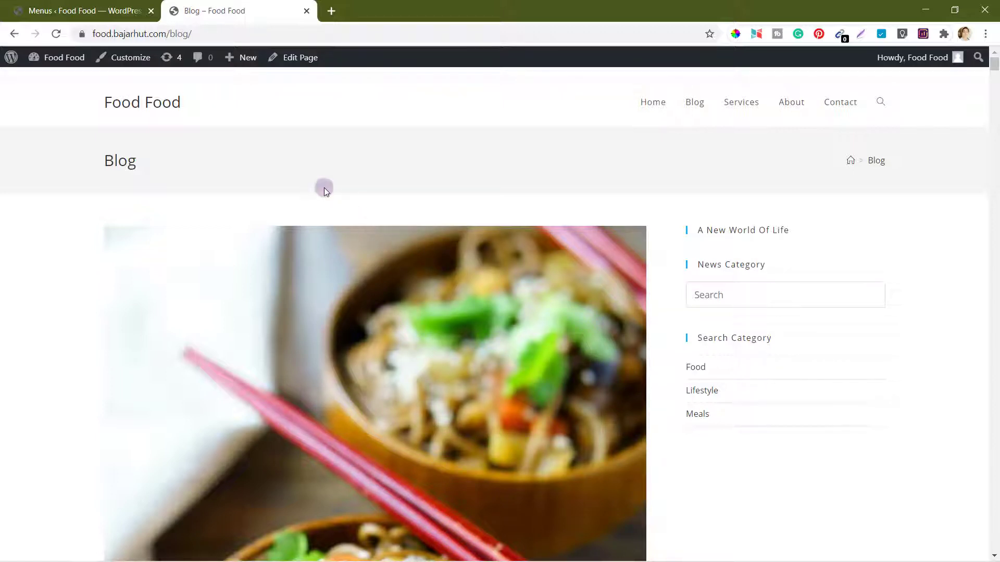
{"action": "left_click", "coordinate": [86, 7]}
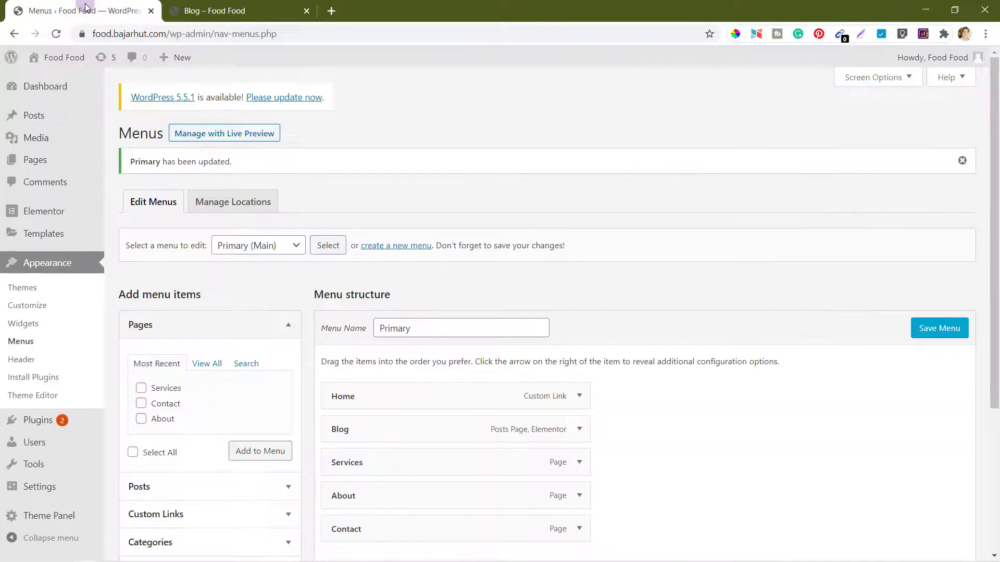
Step: Open the Blog page in Elementor from the Pages list
{"action": "left_click", "coordinate": [42, 166]}
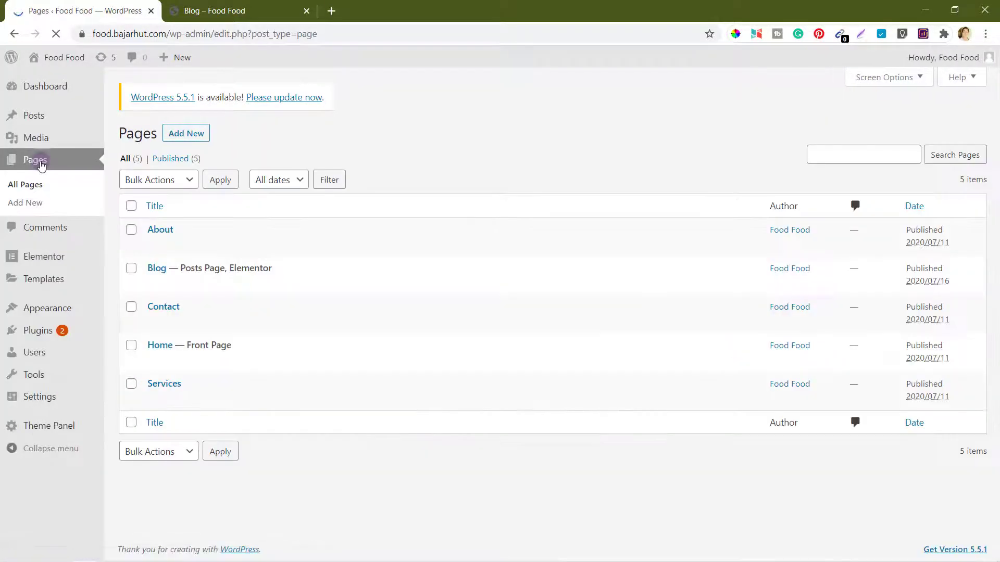
{"action": "mouse_move", "coordinate": [206, 266]}
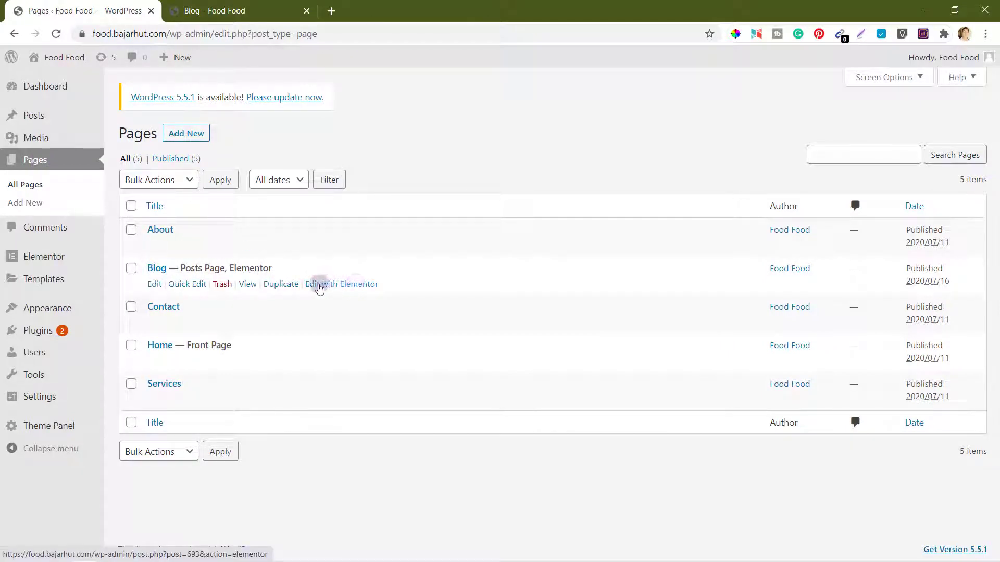
{"action": "left_click", "coordinate": [354, 285]}
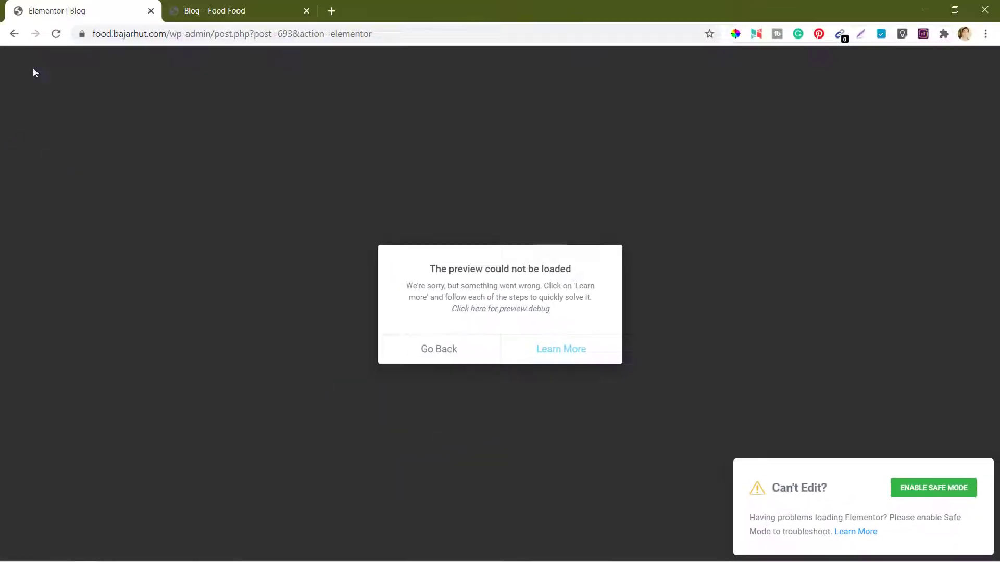
Step: Return to the Pages list after the Elementor preview fails to load
{"action": "left_click", "coordinate": [14, 34]}
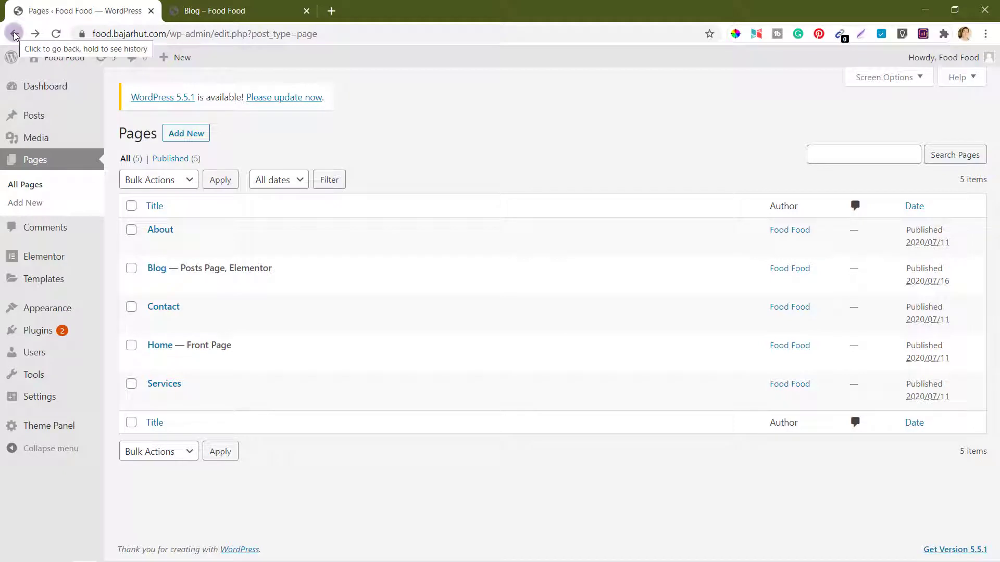
{"action": "mouse_move", "coordinate": [144, 278]}
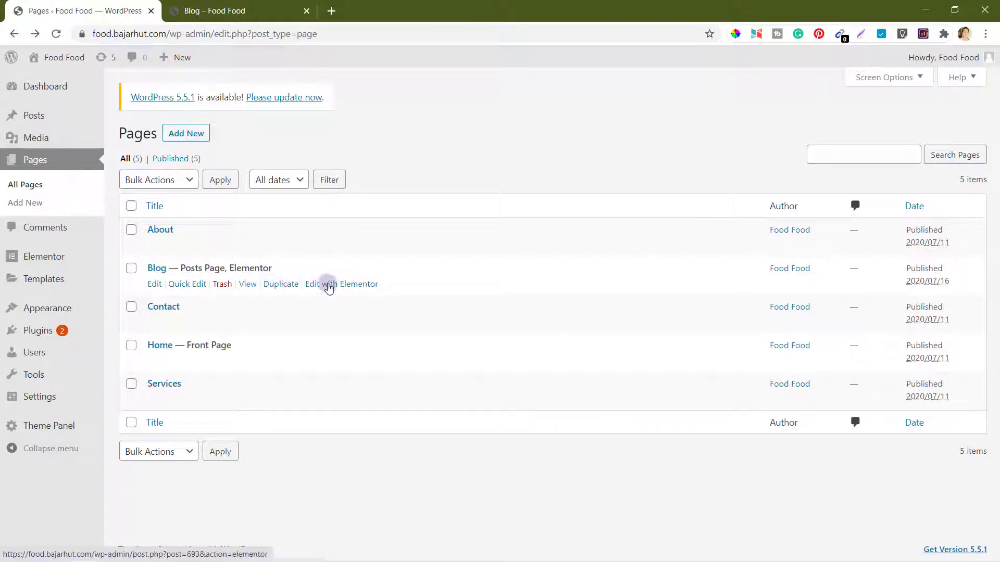
{"action": "mouse_move", "coordinate": [218, 229]}
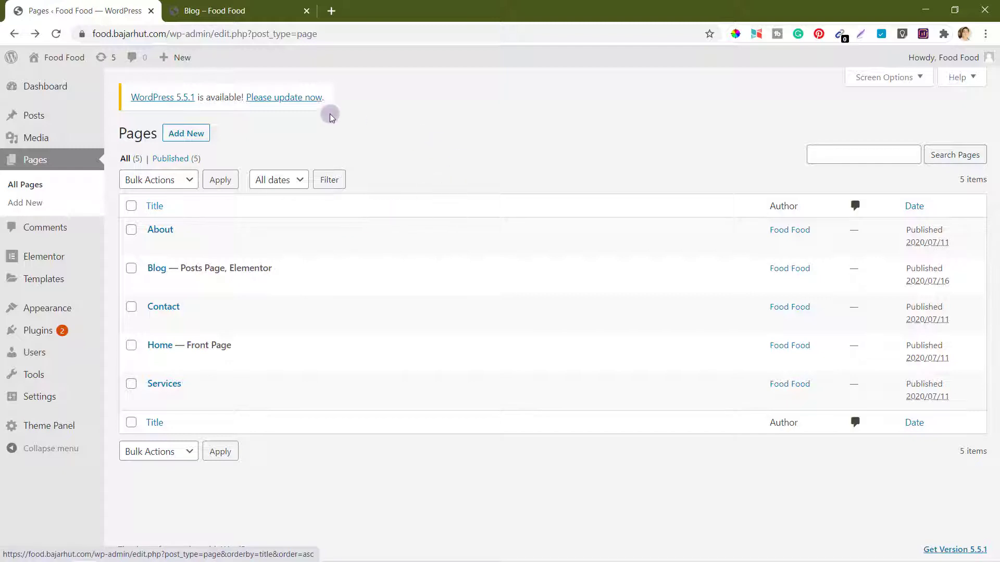
Step: Start a new page and set OceanWP's Display Page Title to Disable
{"action": "left_click", "coordinate": [175, 137]}
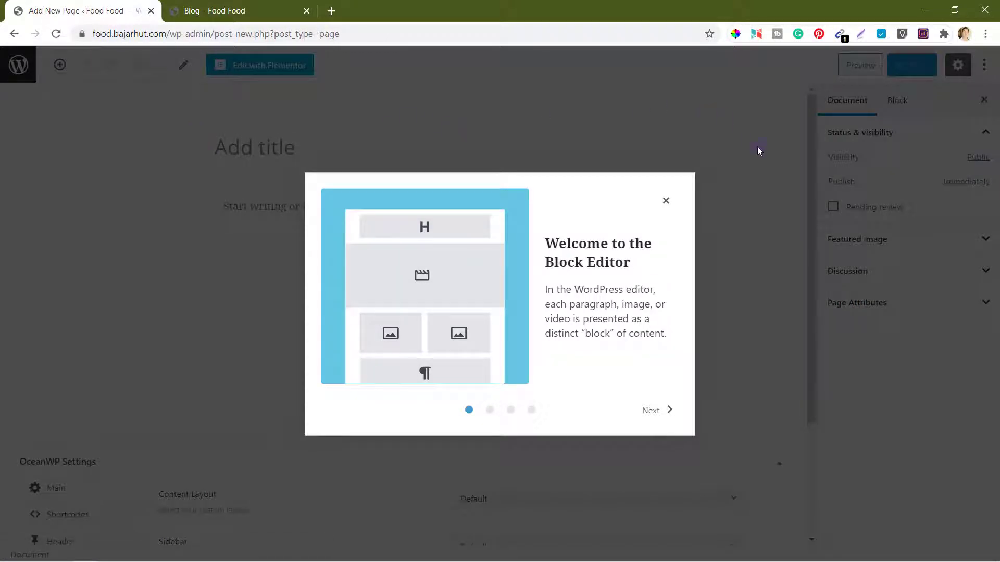
{"action": "left_click", "coordinate": [666, 201]}
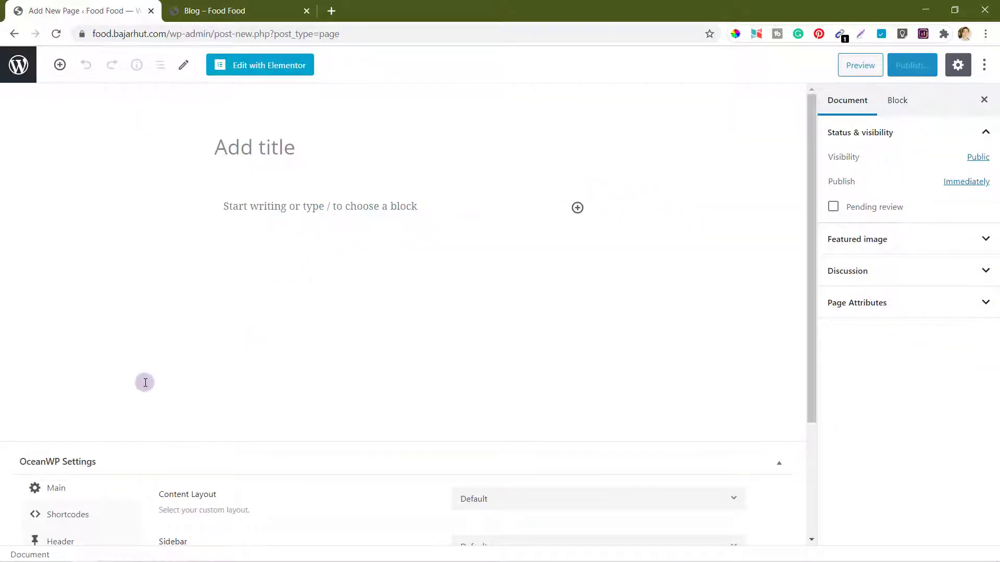
{"action": "scroll", "coordinate": [145, 382], "scroll_direction": "down", "scroll_amount": 3}
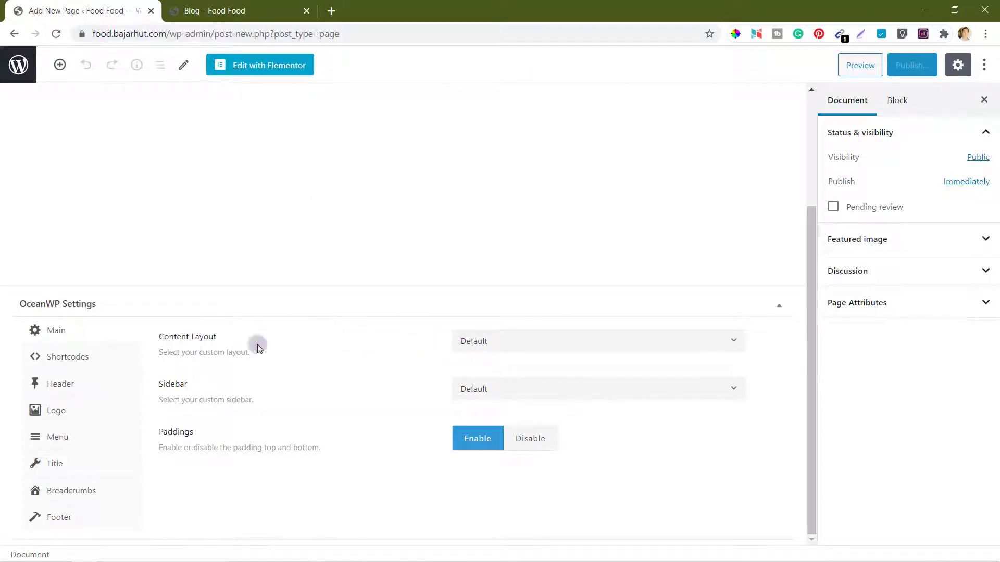
{"action": "left_click", "coordinate": [62, 384]}
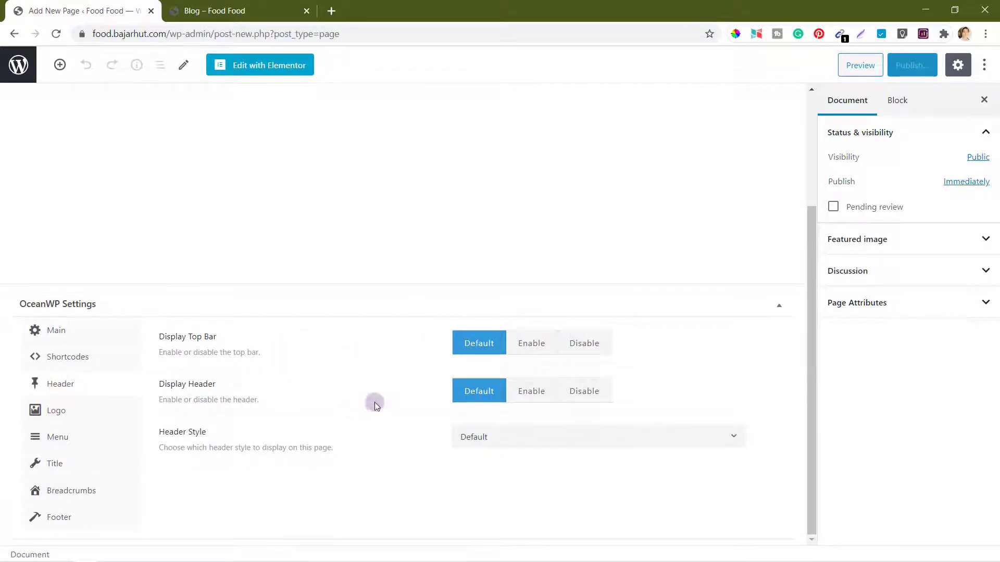
{"action": "left_click", "coordinate": [54, 465]}
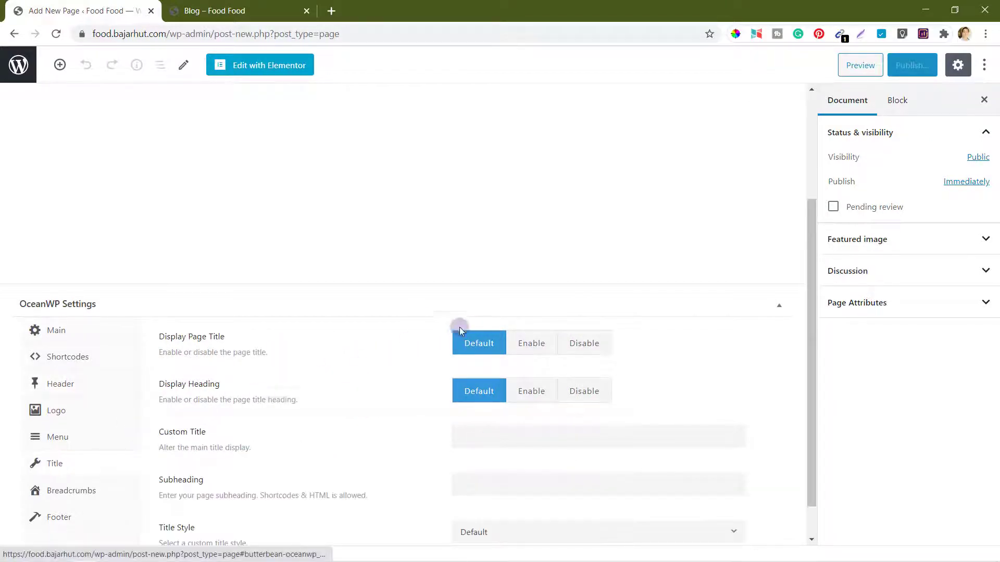
{"action": "left_click", "coordinate": [588, 341]}
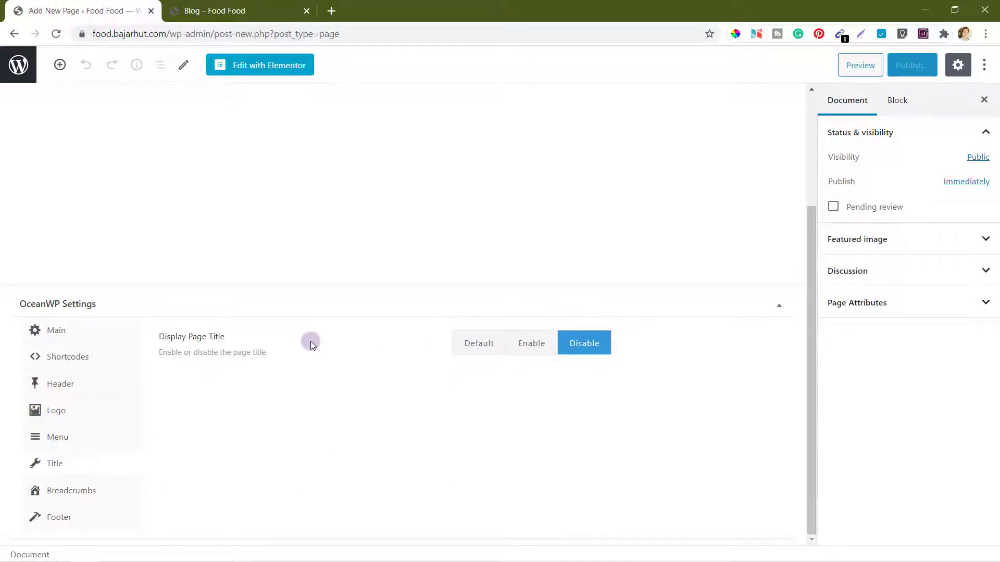
Step: Set the page template to Elementor Canvas
{"action": "left_click", "coordinate": [881, 301]}
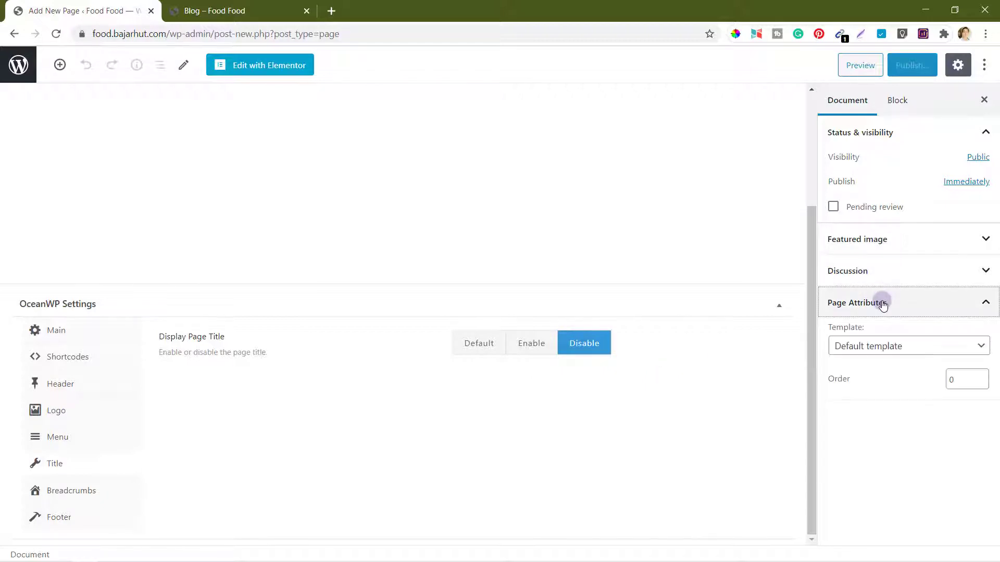
{"action": "left_click", "coordinate": [885, 347]}
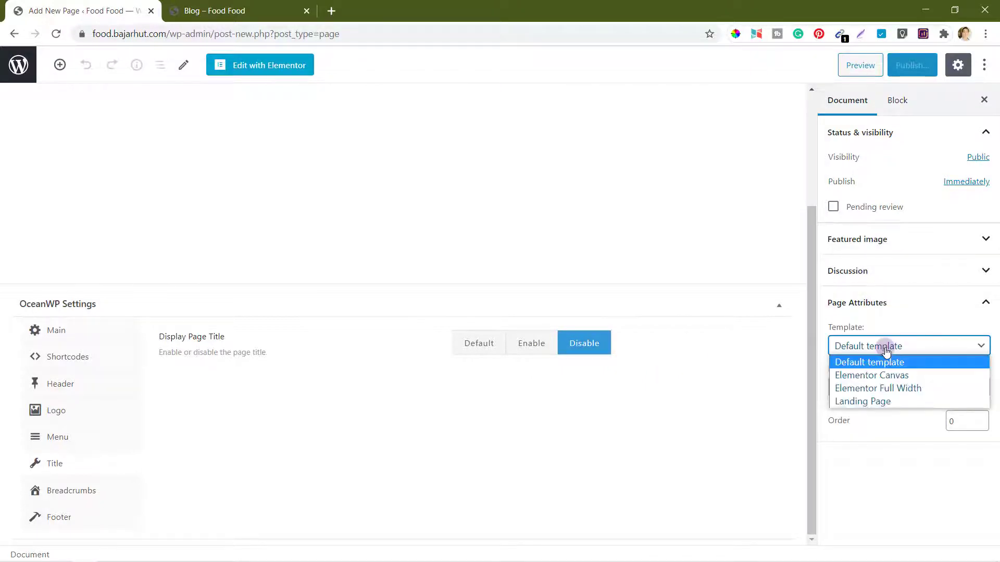
{"action": "left_click", "coordinate": [866, 381]}
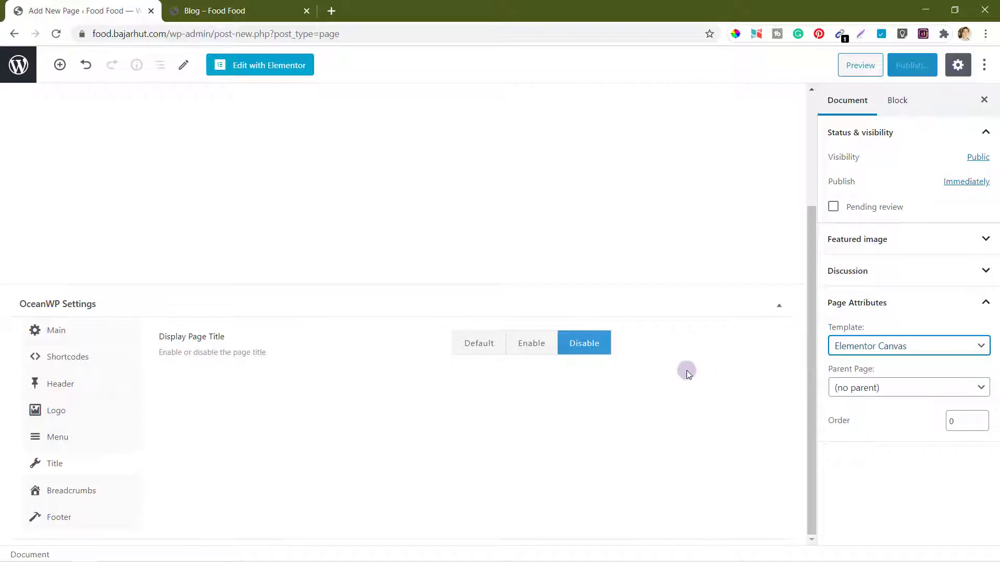
{"action": "scroll", "coordinate": [687, 373], "scroll_direction": "up", "scroll_amount": 3}
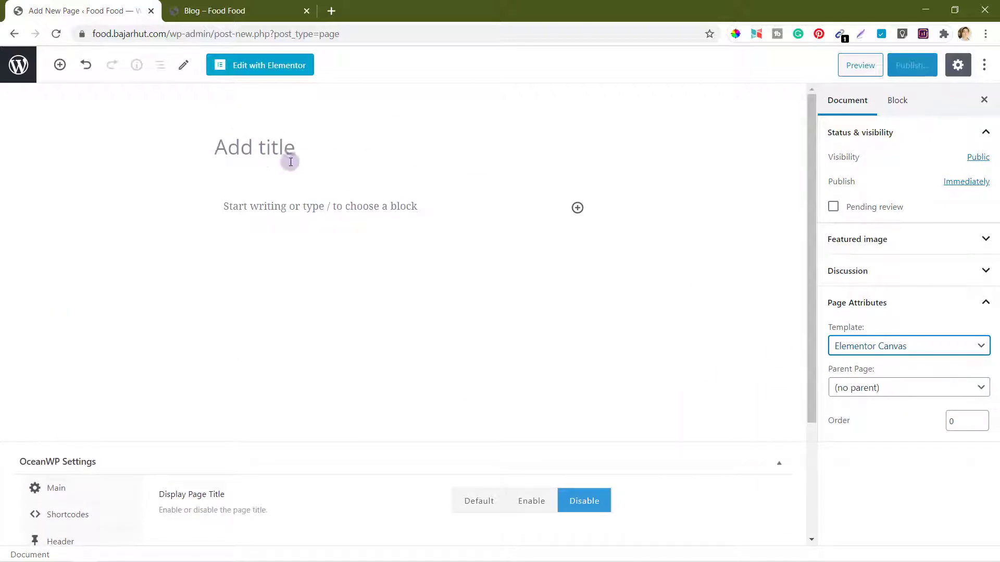
Step: Title the page 'New Blog' and publish it
{"action": "left_click", "coordinate": [247, 148]}
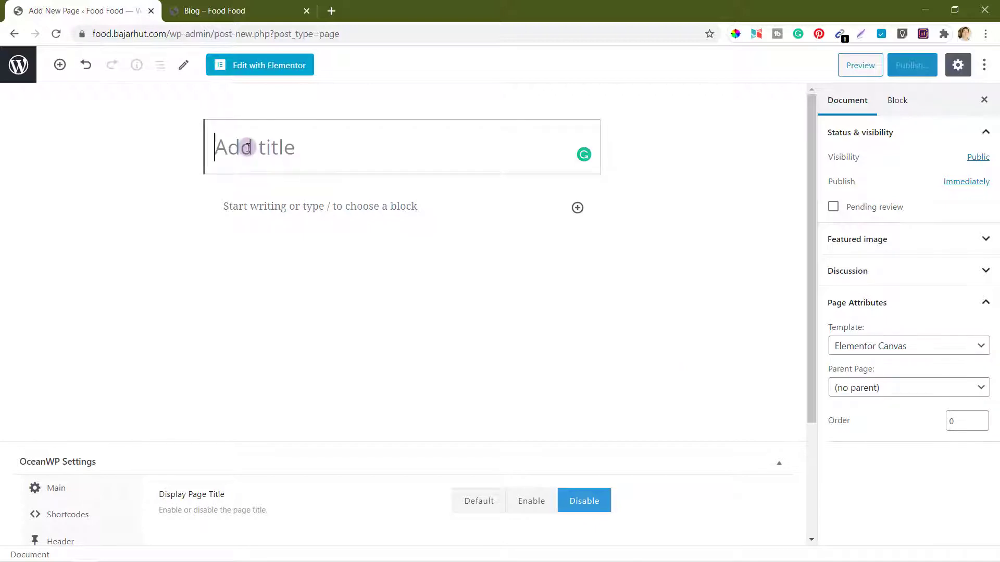
{"action": "type", "text": "Ne"}
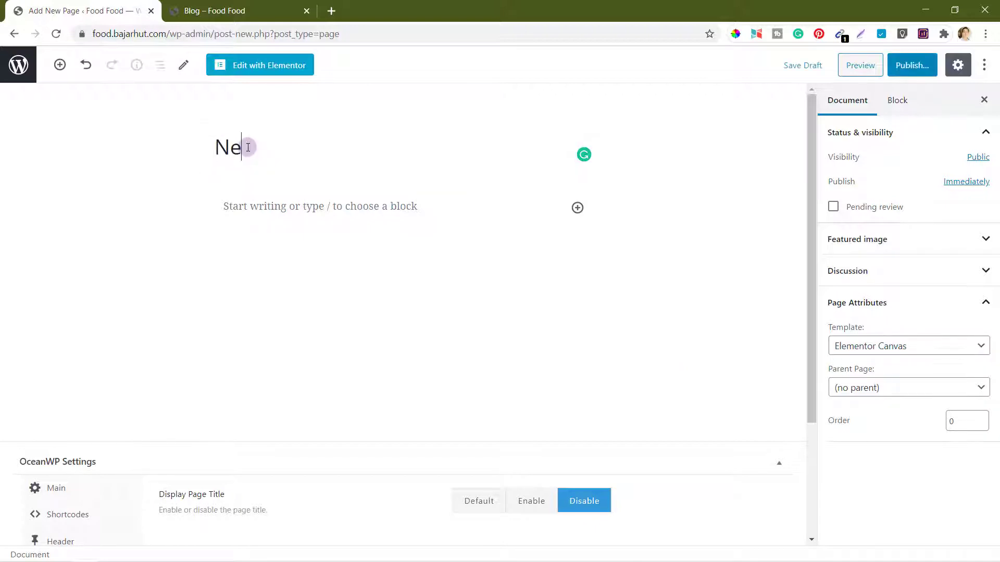
{"action": "type", "text": "w Blog"}
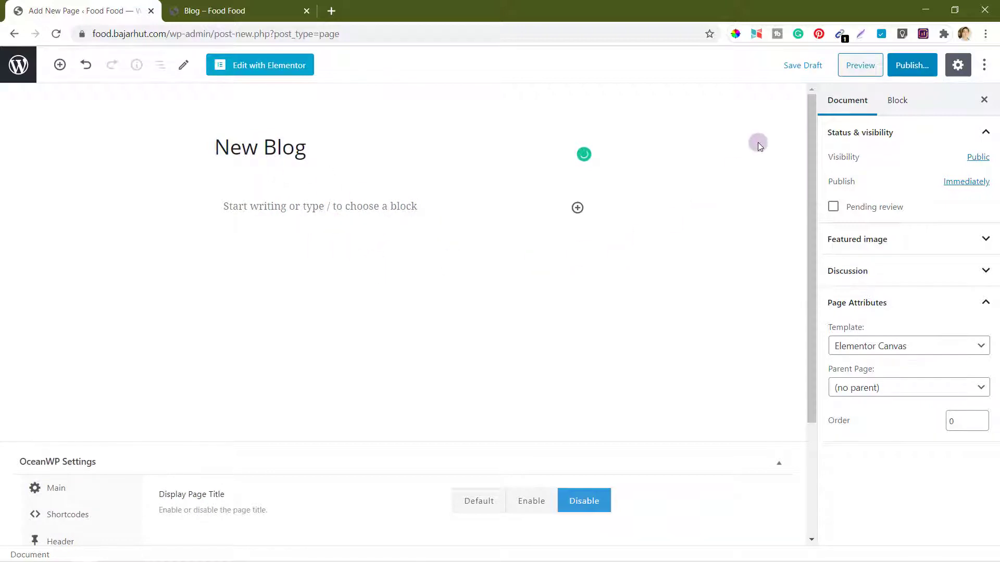
{"action": "left_click", "coordinate": [917, 72]}
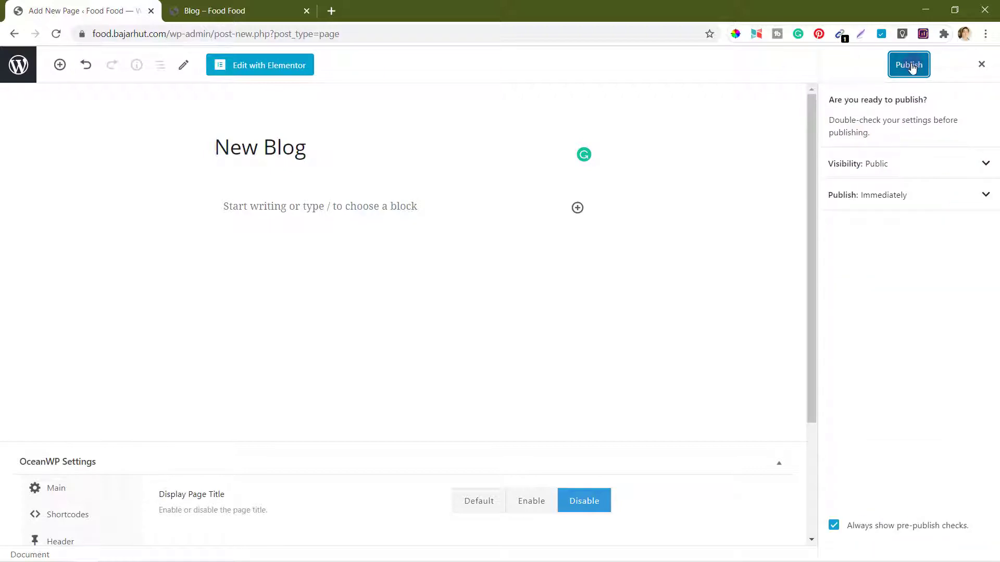
{"action": "left_click", "coordinate": [910, 65]}
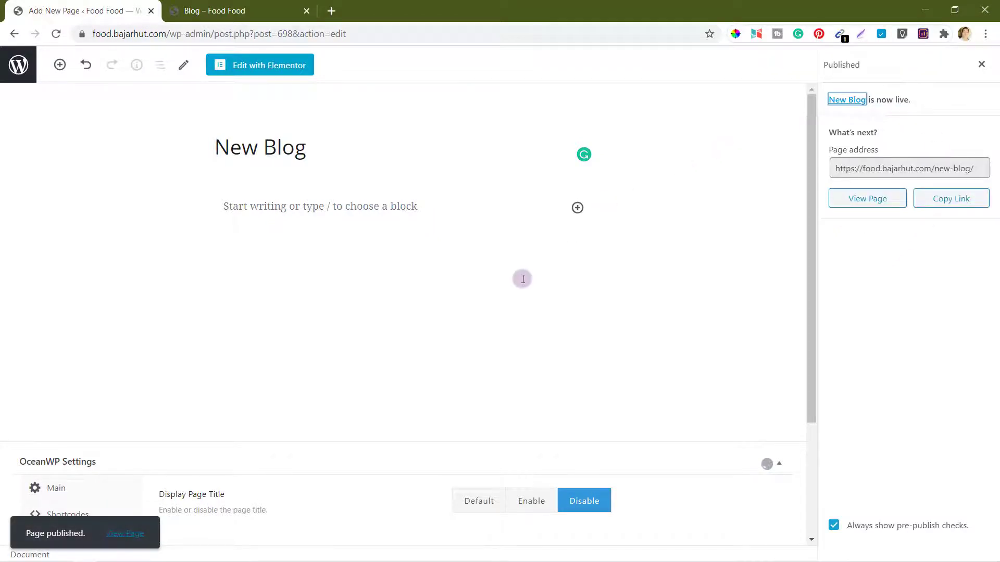
Step: Open the live New Blog page in a new browser tab
{"action": "right_click", "coordinate": [130, 536]}
{"action": "left_click", "coordinate": [229, 373]}
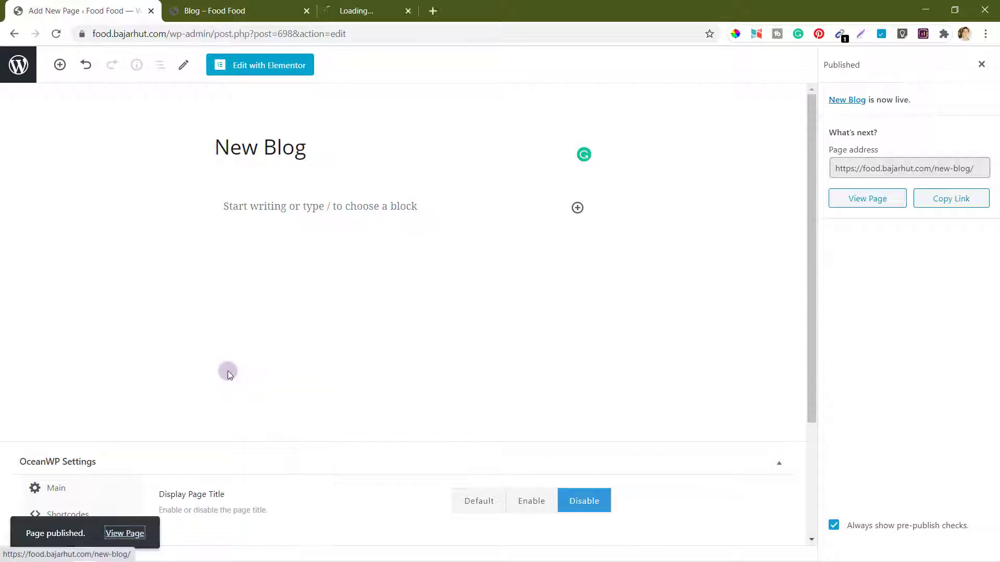
{"action": "left_click", "coordinate": [385, 4]}
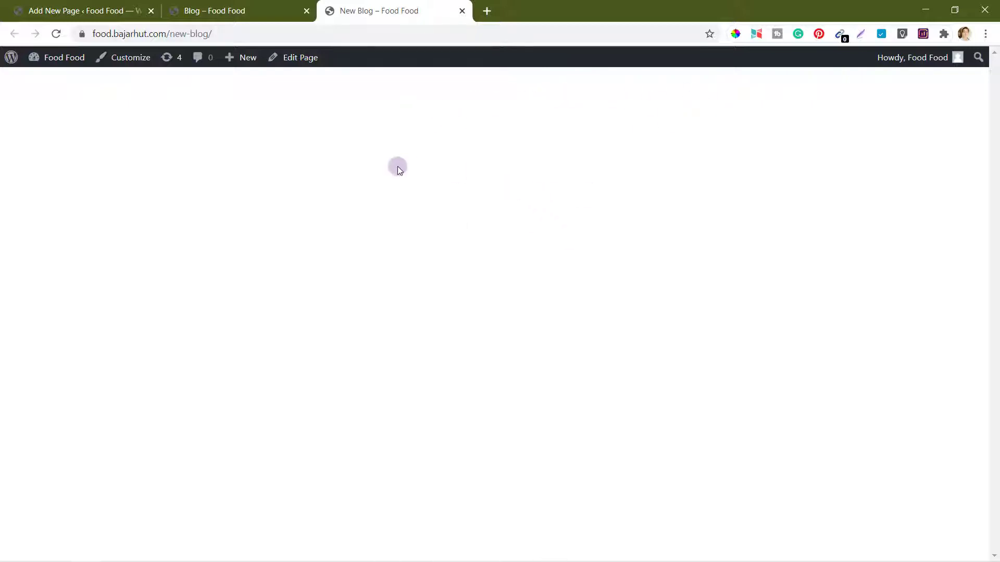
Step: Change the page template to Elementor Full Width and update the page
{"action": "left_click", "coordinate": [85, 10]}
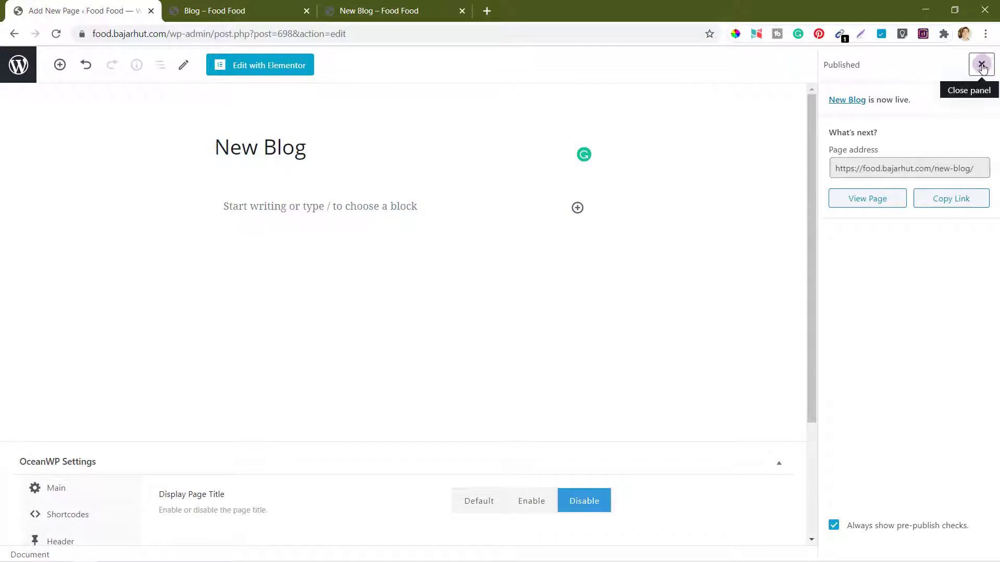
{"action": "left_click", "coordinate": [982, 66]}
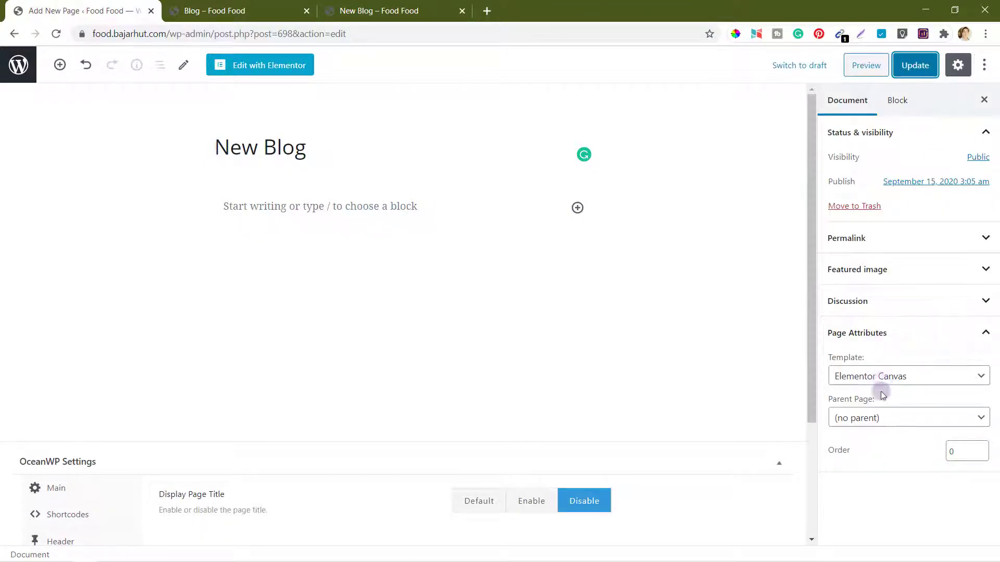
{"action": "left_click", "coordinate": [883, 376]}
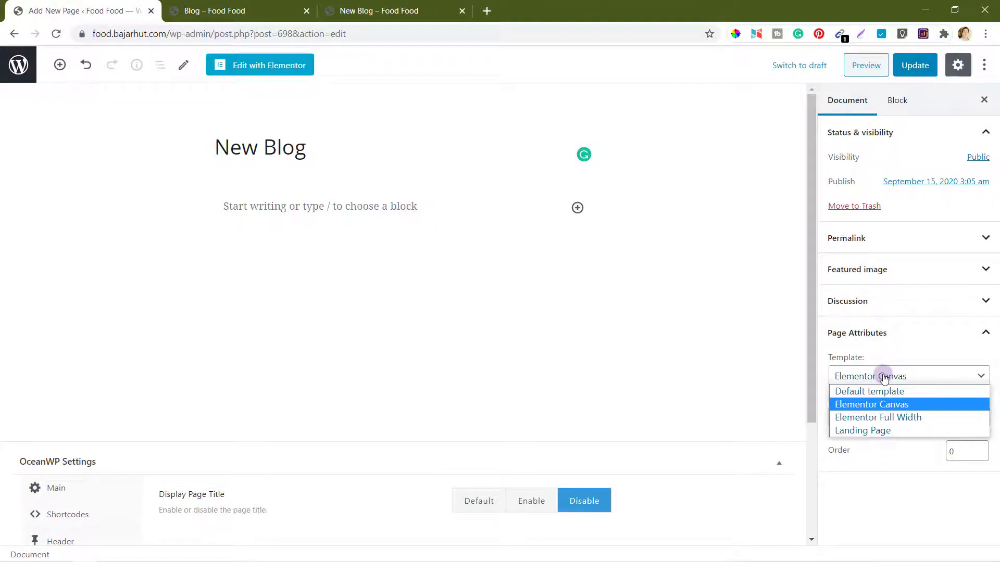
{"action": "left_click", "coordinate": [873, 418]}
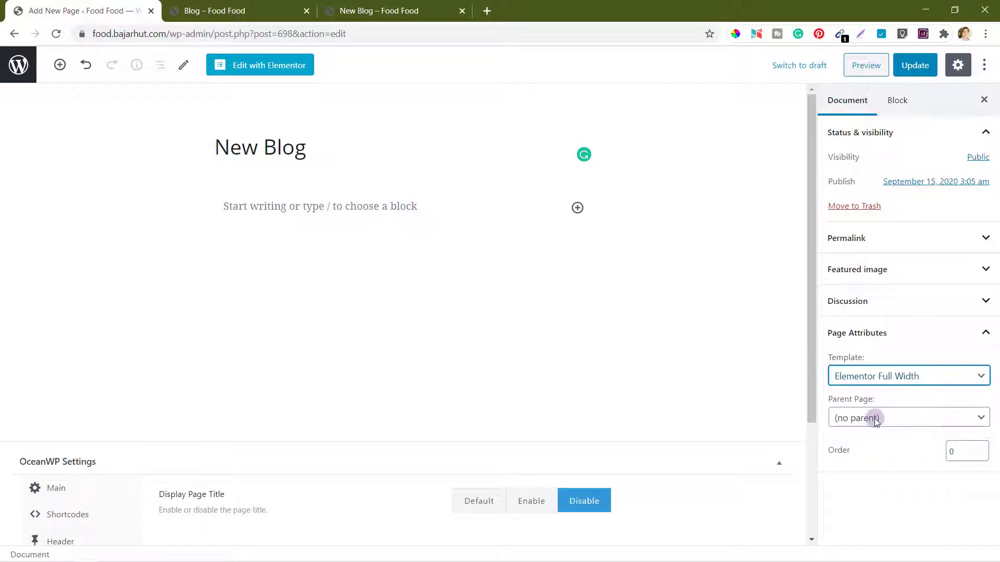
{"action": "left_click", "coordinate": [914, 76]}
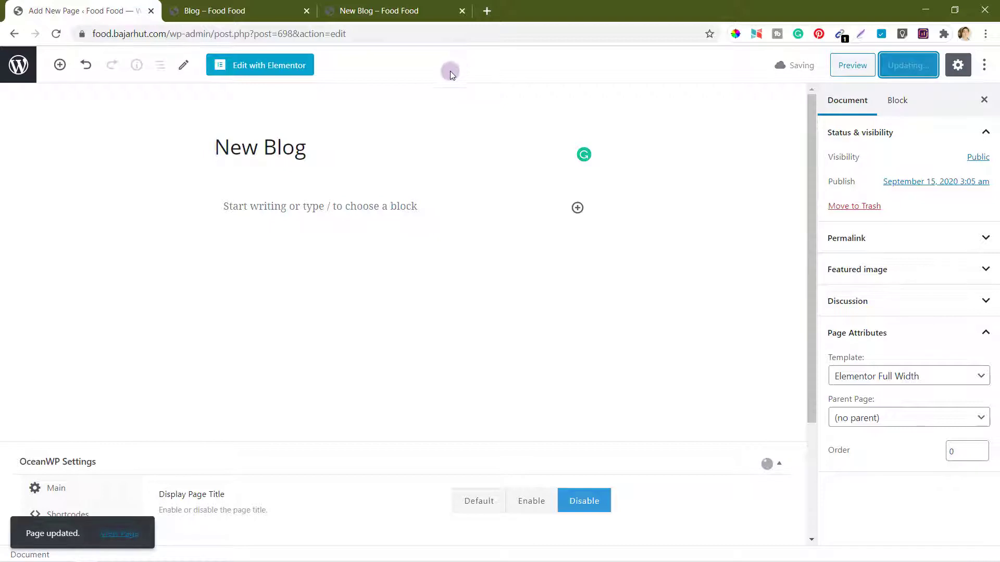
Step: Reload the live New Blog page and compare it with the existing Blog page
{"action": "left_click", "coordinate": [396, 10]}
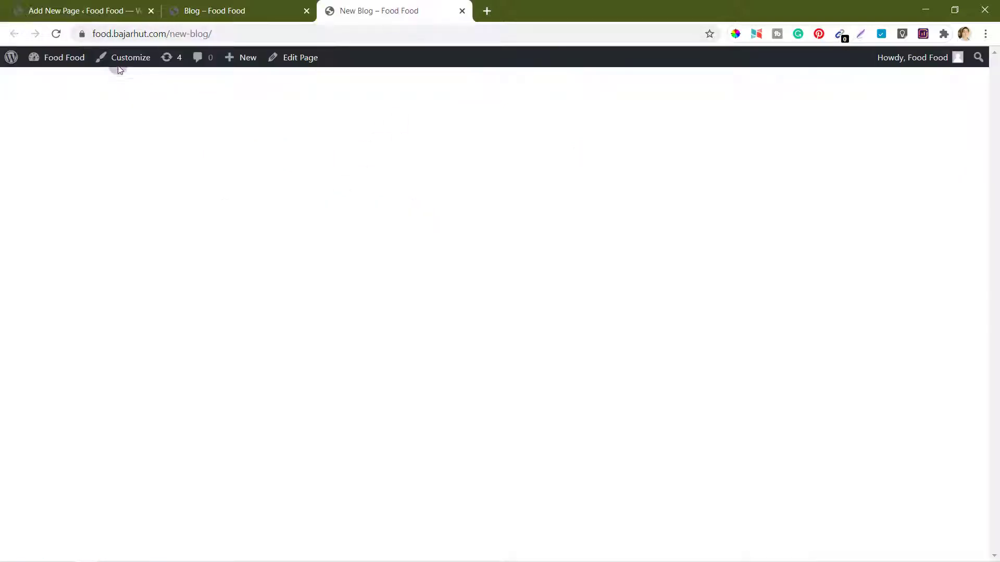
{"action": "left_click", "coordinate": [62, 35]}
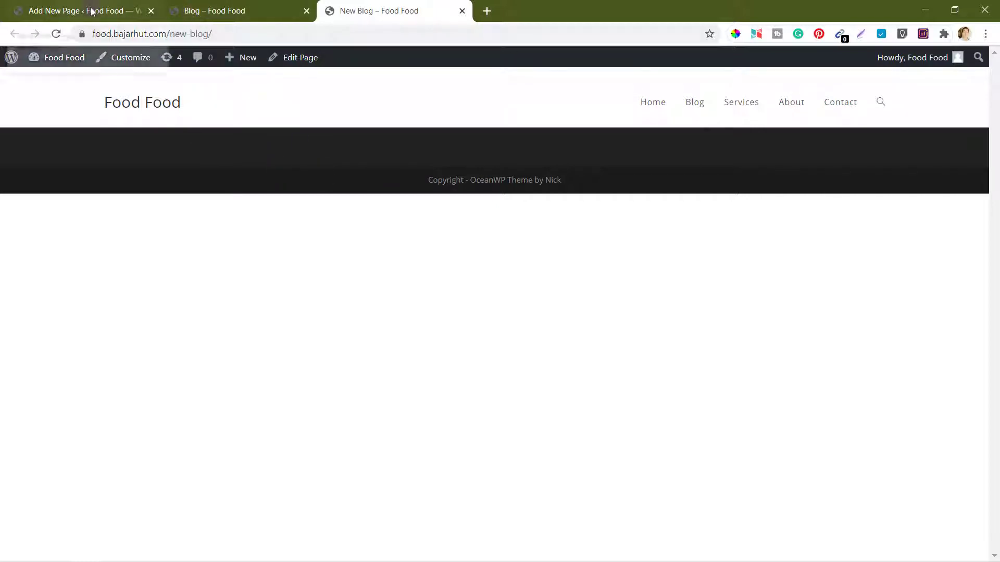
{"action": "left_click", "coordinate": [209, 11]}
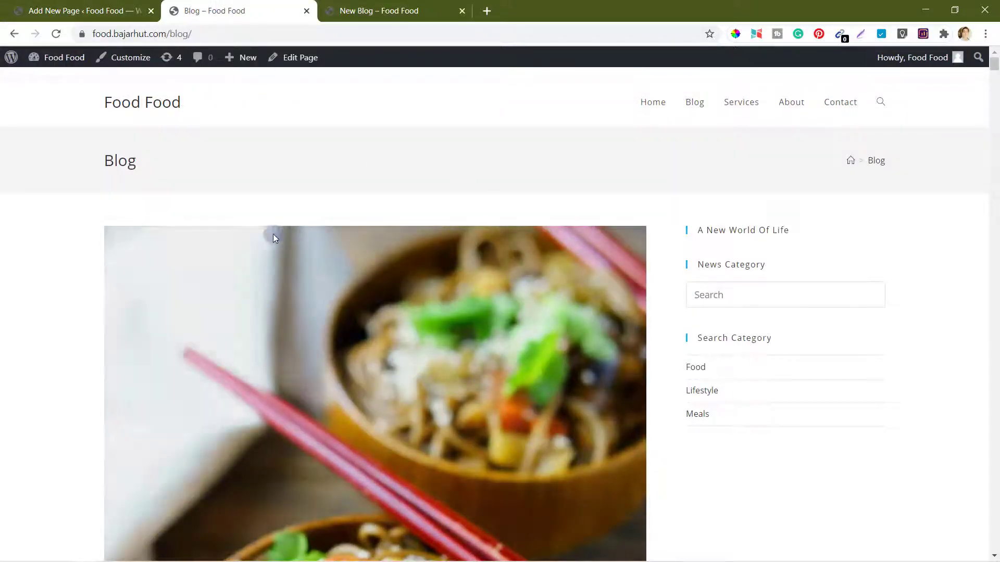
{"action": "scroll", "coordinate": [434, 318], "scroll_direction": "down", "scroll_amount": 3}
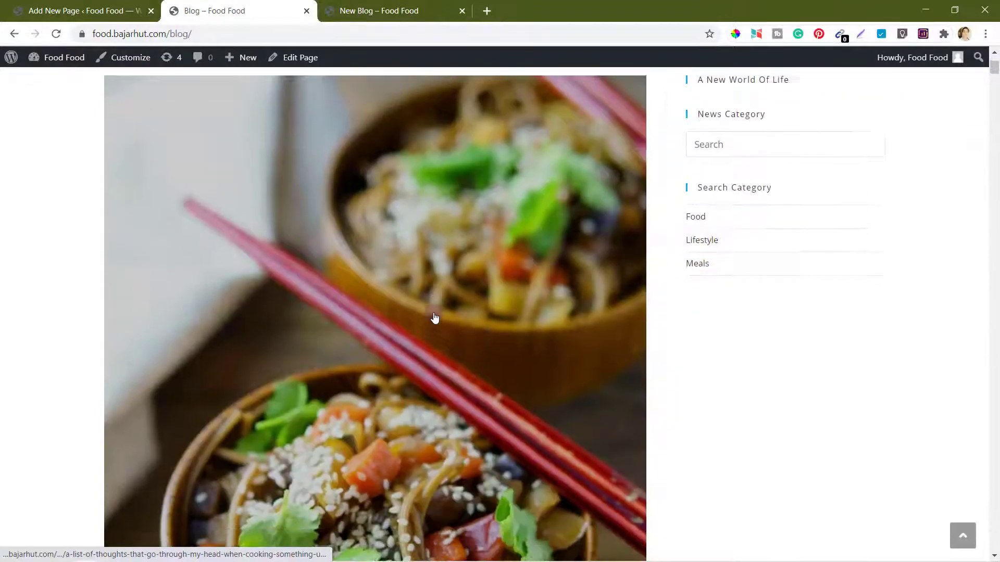
{"action": "scroll", "coordinate": [420, 208], "scroll_direction": "up", "scroll_amount": 3}
{"action": "left_click", "coordinate": [374, 9]}
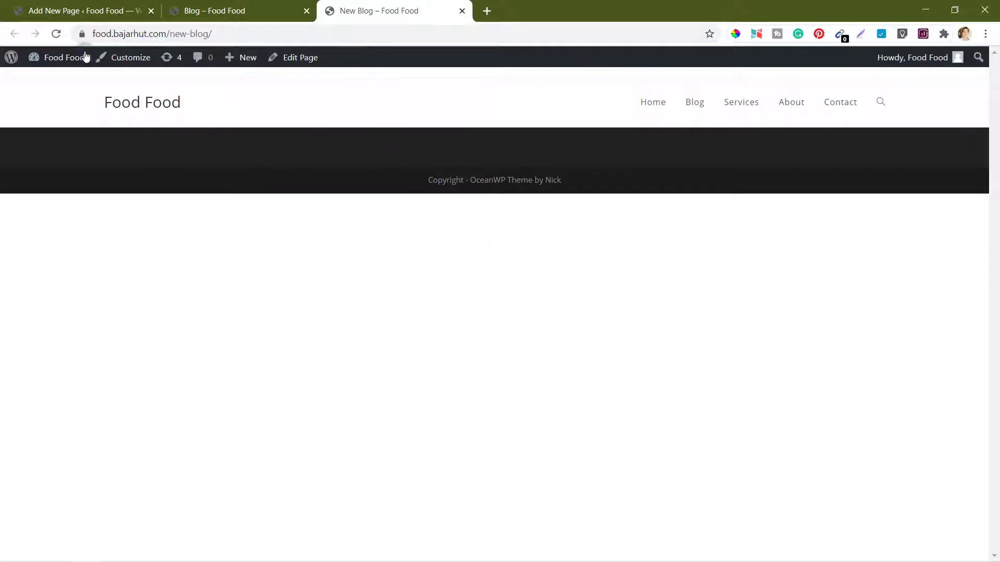
Step: Open New Blog in Elementor, check the live tab, then exit to the dashboard
{"action": "left_click", "coordinate": [70, 12]}
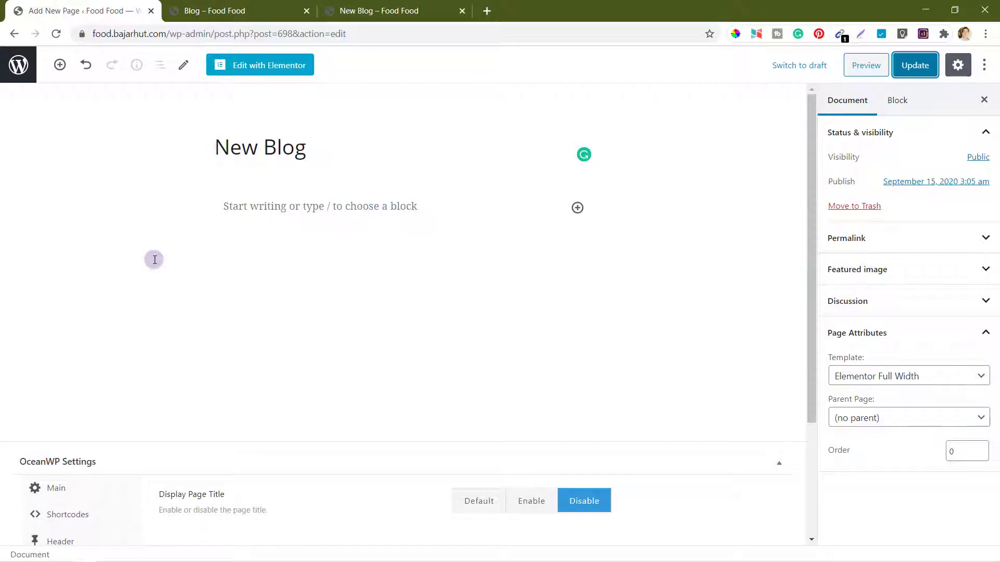
{"action": "left_click", "coordinate": [275, 70]}
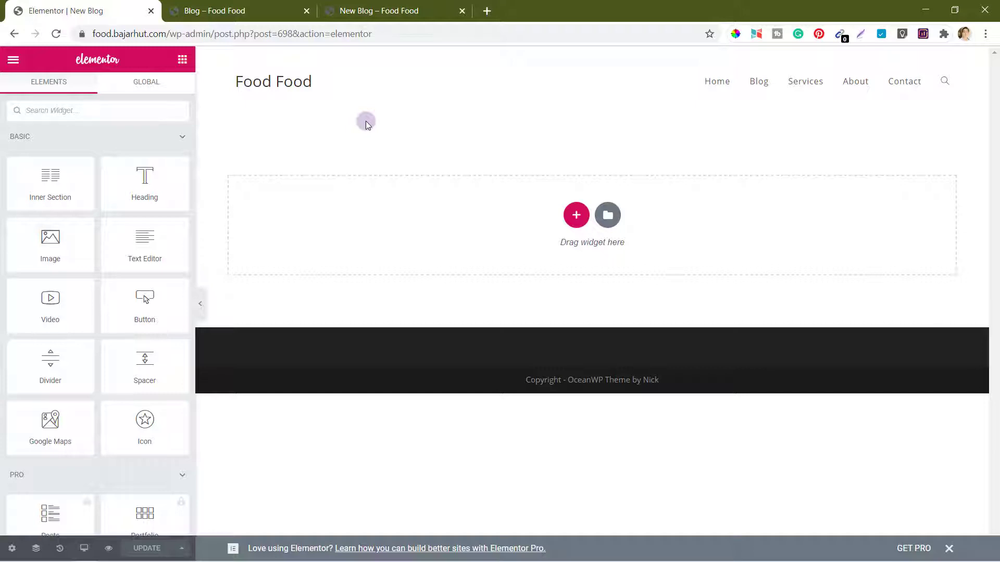
{"action": "left_click", "coordinate": [358, 8]}
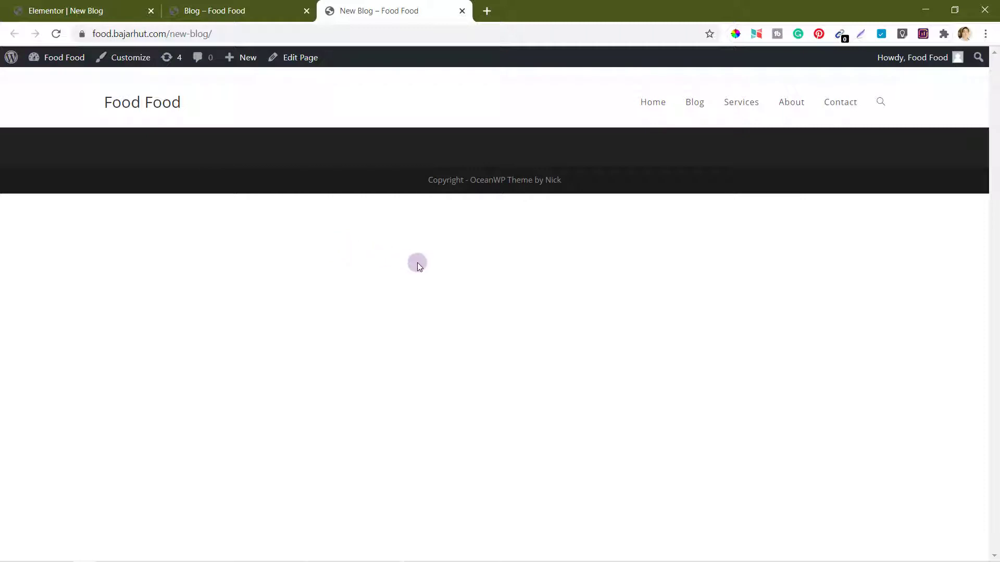
{"action": "left_click", "coordinate": [98, 11]}
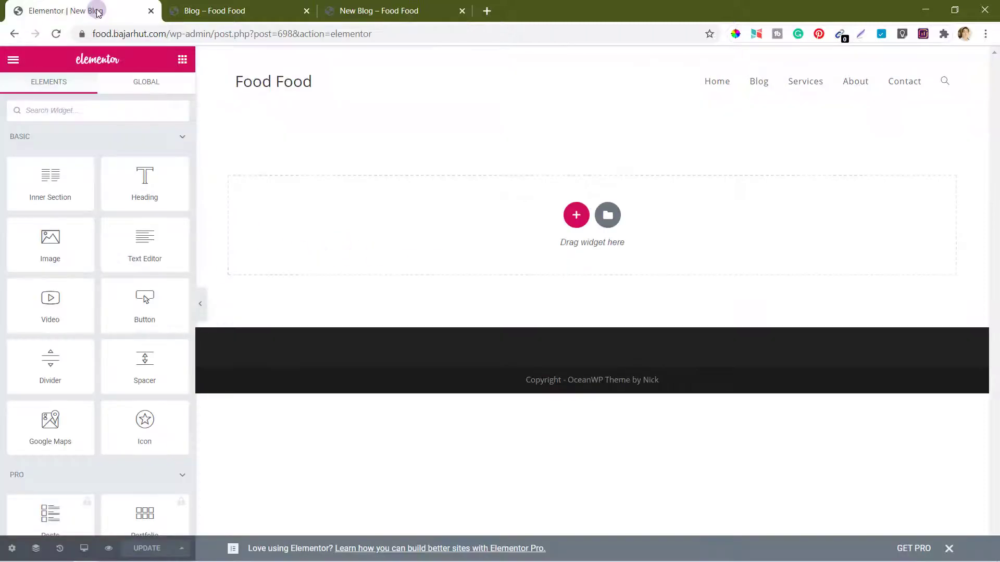
{"action": "left_click", "coordinate": [12, 61]}
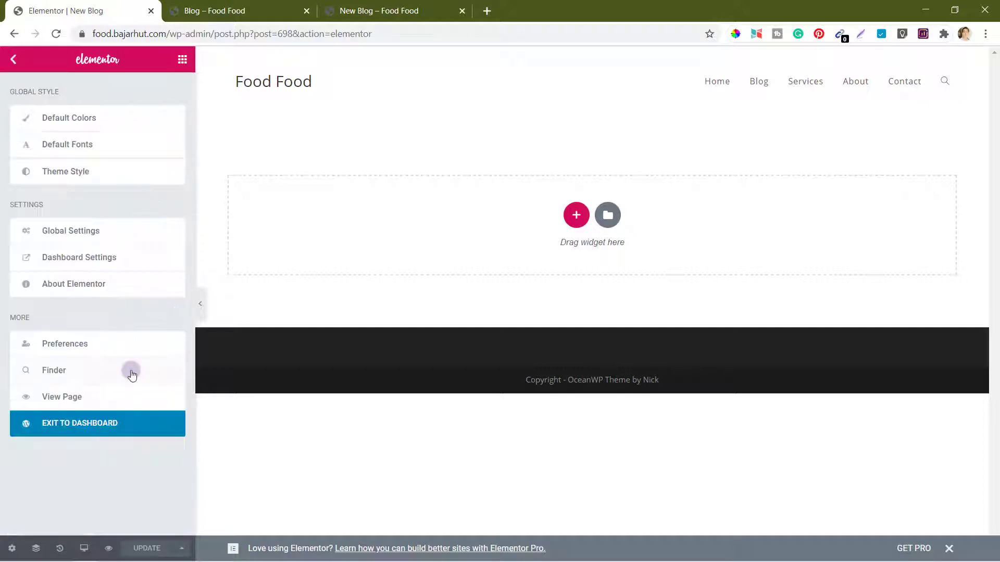
{"action": "left_click", "coordinate": [86, 426]}
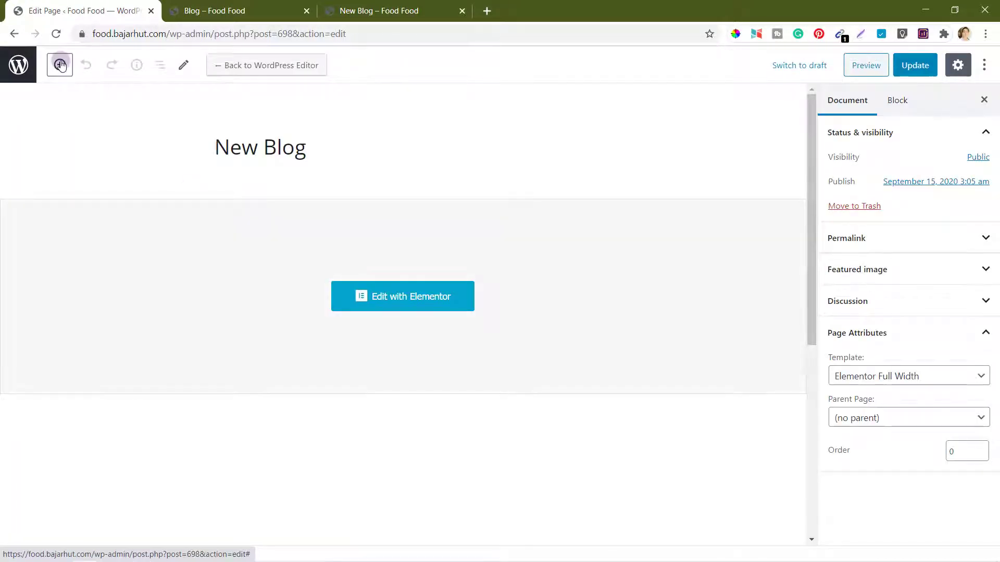
Step: Go to the Add New Plugins page
{"action": "left_click", "coordinate": [18, 65]}
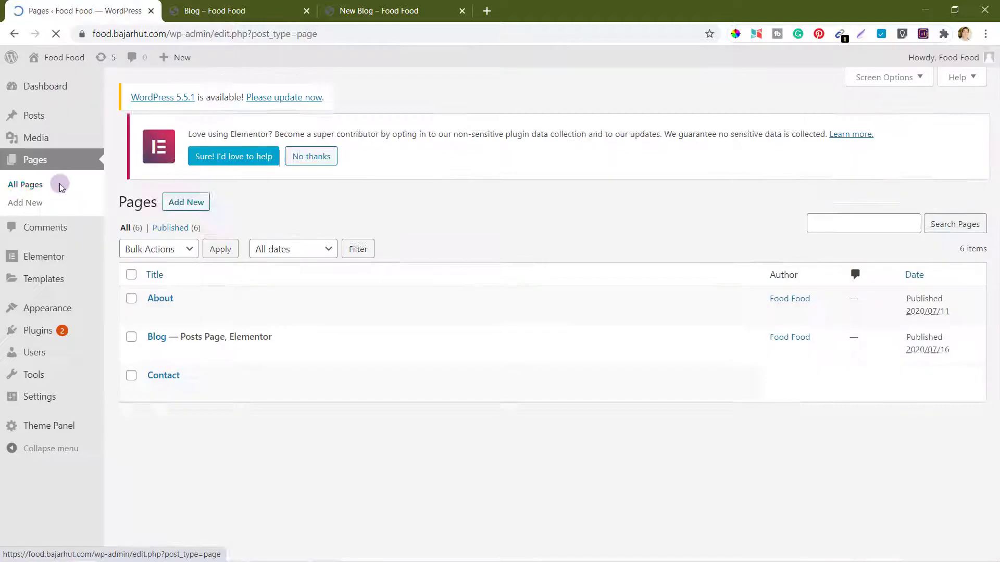
{"action": "mouse_move", "coordinate": [63, 314]}
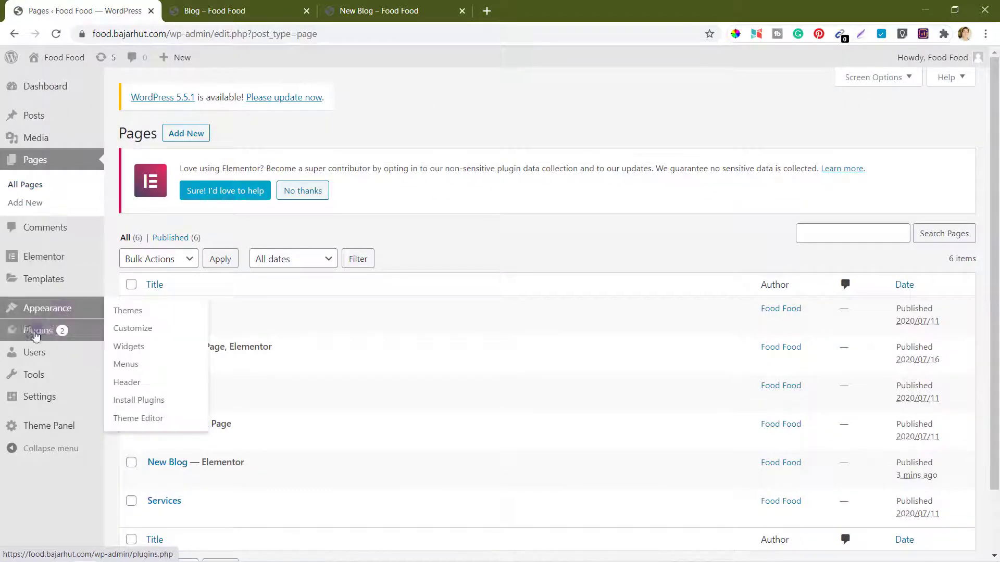
{"action": "mouse_move", "coordinate": [36, 332]}
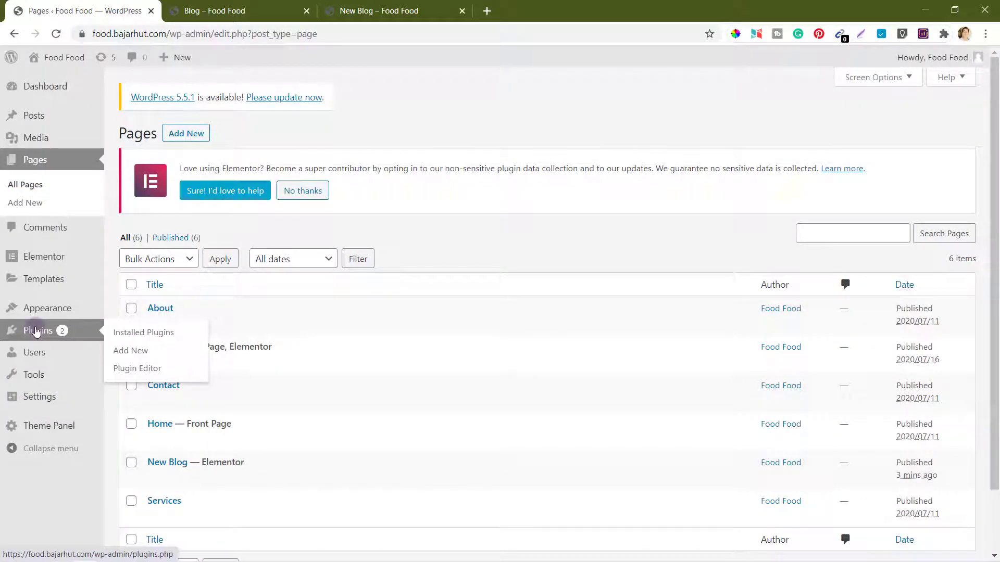
{"action": "left_click", "coordinate": [139, 352]}
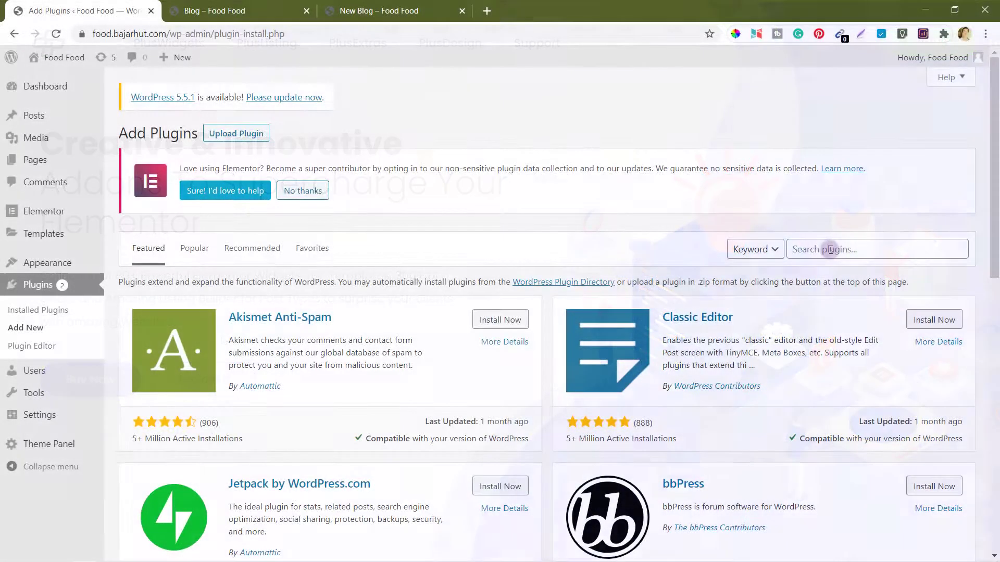
Step: Search 'plus addons', then install and activate The Plus Addons for Elementor Page Builder Lite
{"action": "left_click", "coordinate": [830, 251]}
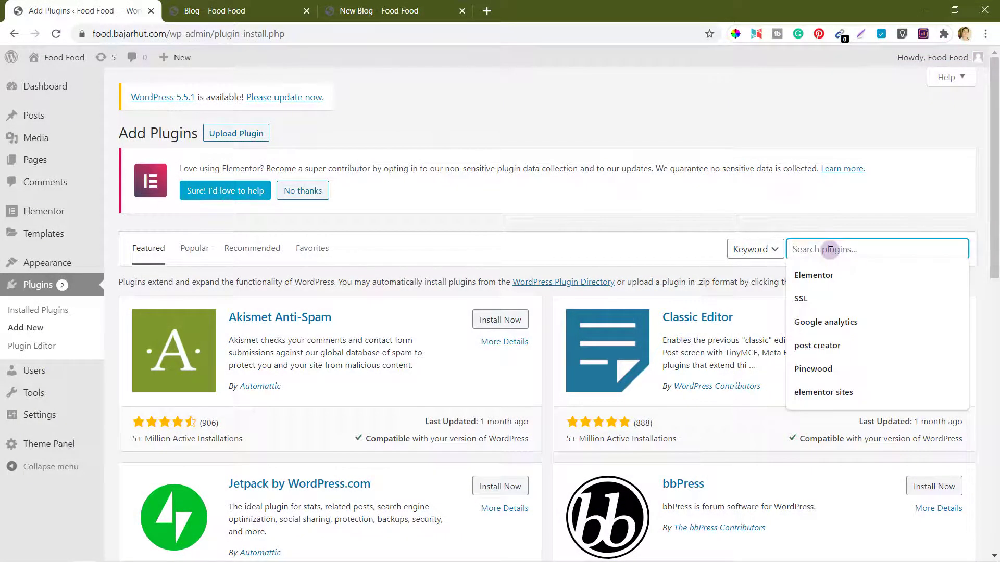
{"action": "type", "text": "plus"}
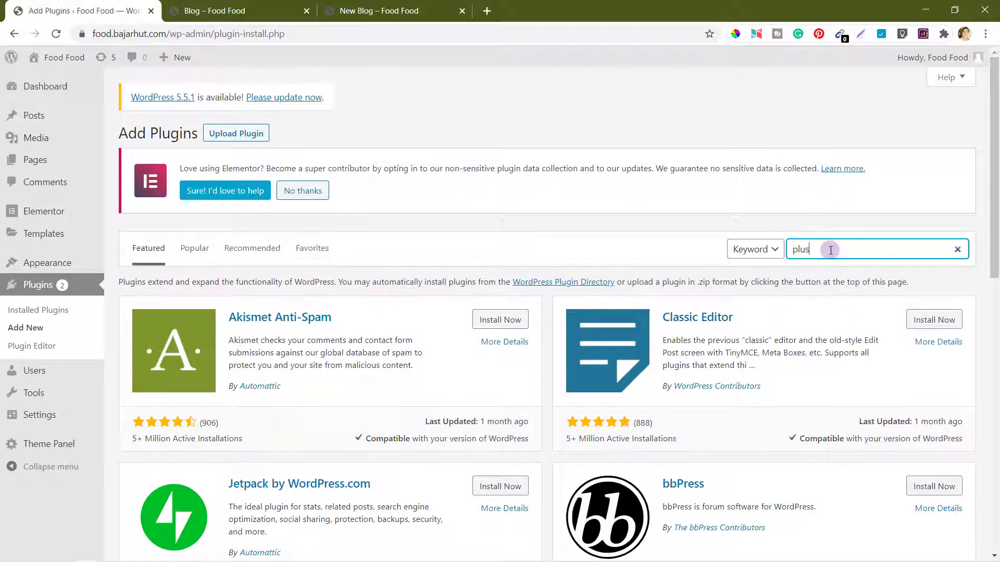
{"action": "type", "text": " addons"}
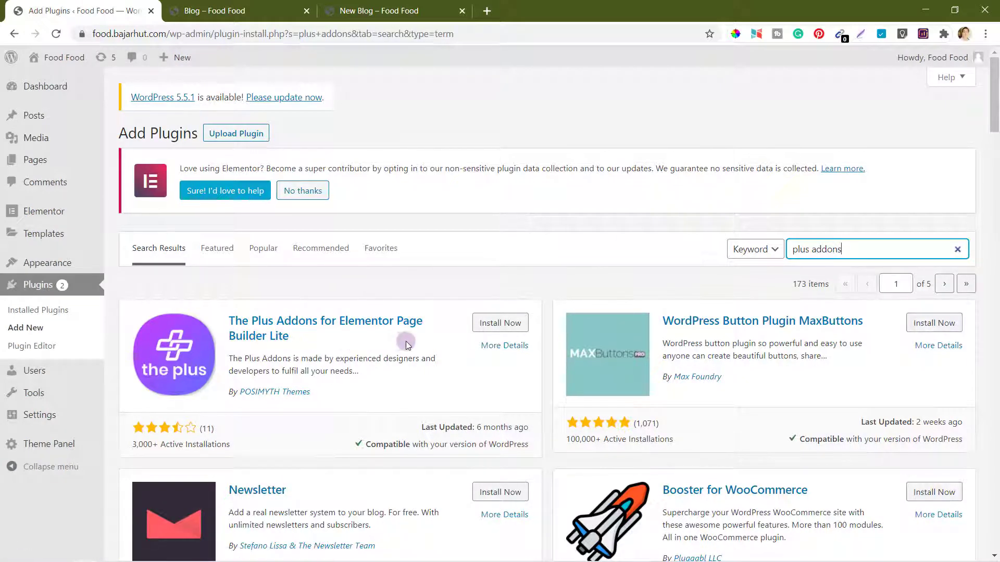
{"action": "left_click", "coordinate": [497, 326]}
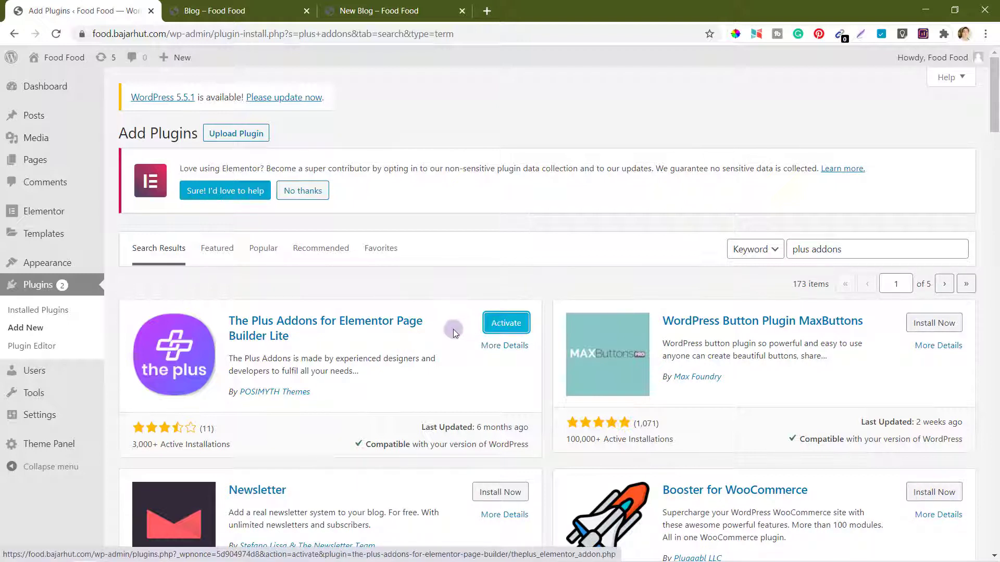
{"action": "left_click", "coordinate": [524, 326]}
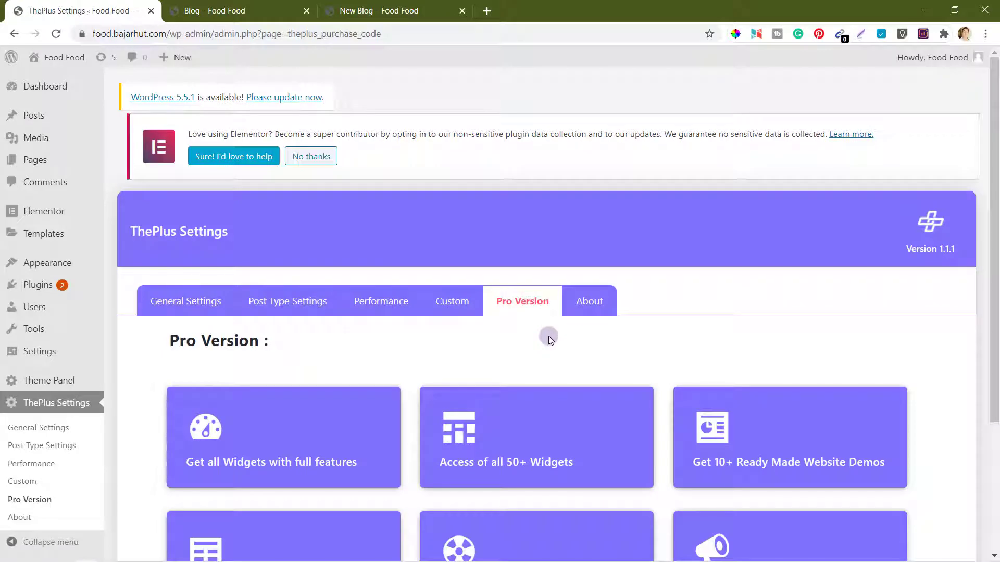
Step: Open ThePlus General Settings list of widget on/off toggles
{"action": "scroll", "coordinate": [548, 337], "scroll_direction": "down", "scroll_amount": 3}
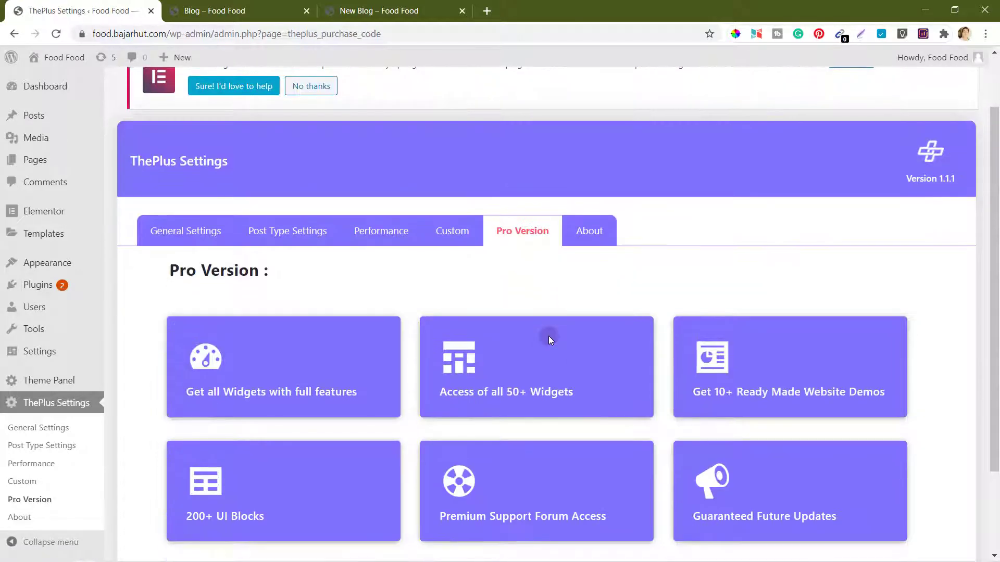
{"action": "scroll", "coordinate": [549, 339], "scroll_direction": "down", "scroll_amount": 1}
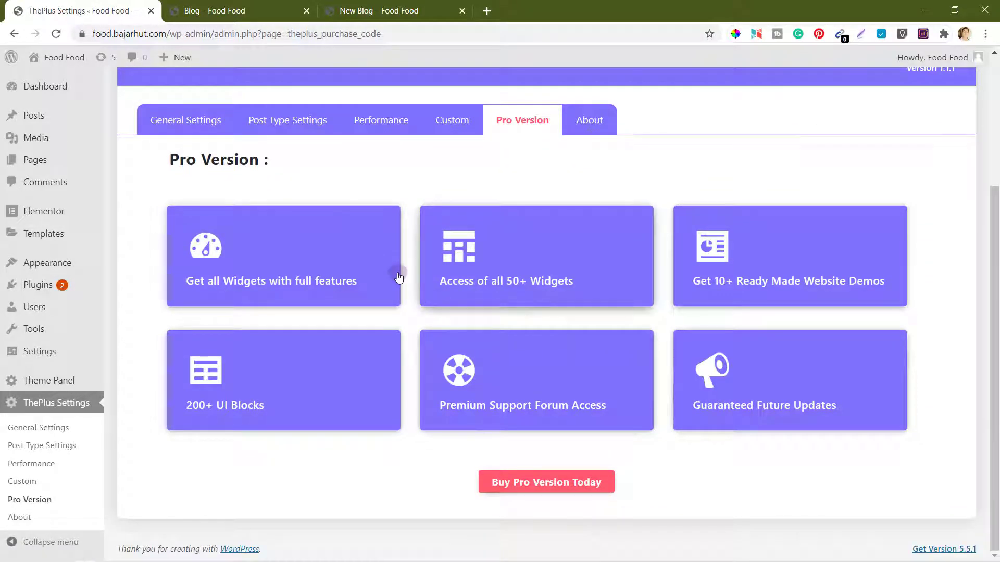
{"action": "scroll", "coordinate": [397, 277], "scroll_direction": "up", "scroll_amount": 2}
{"action": "scroll", "coordinate": [398, 276], "scroll_direction": "up", "scroll_amount": 1}
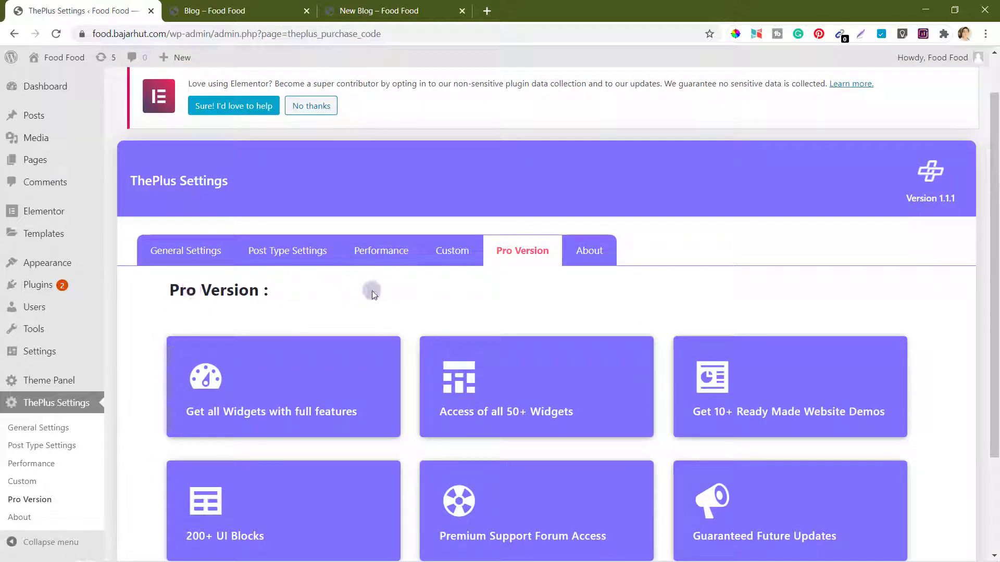
{"action": "left_click", "coordinate": [201, 252]}
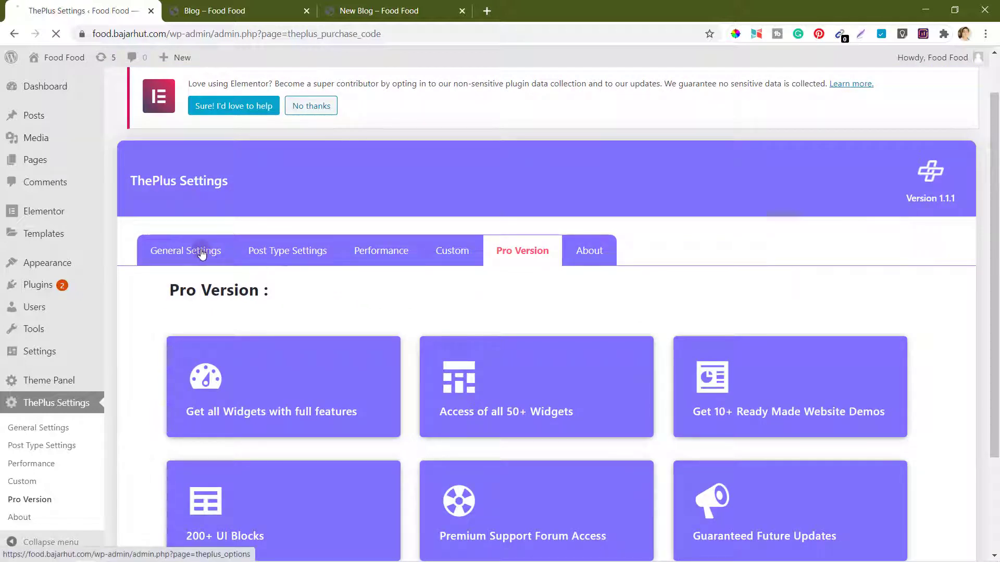
{"action": "scroll", "coordinate": [407, 304], "scroll_direction": "down", "scroll_amount": 5}
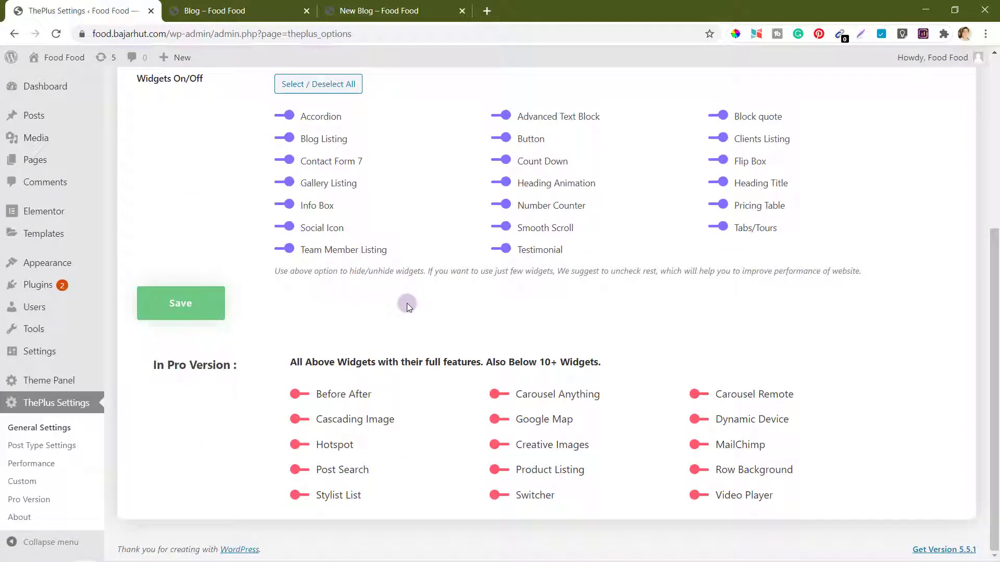
{"action": "scroll", "coordinate": [407, 303], "scroll_direction": "up", "scroll_amount": 2}
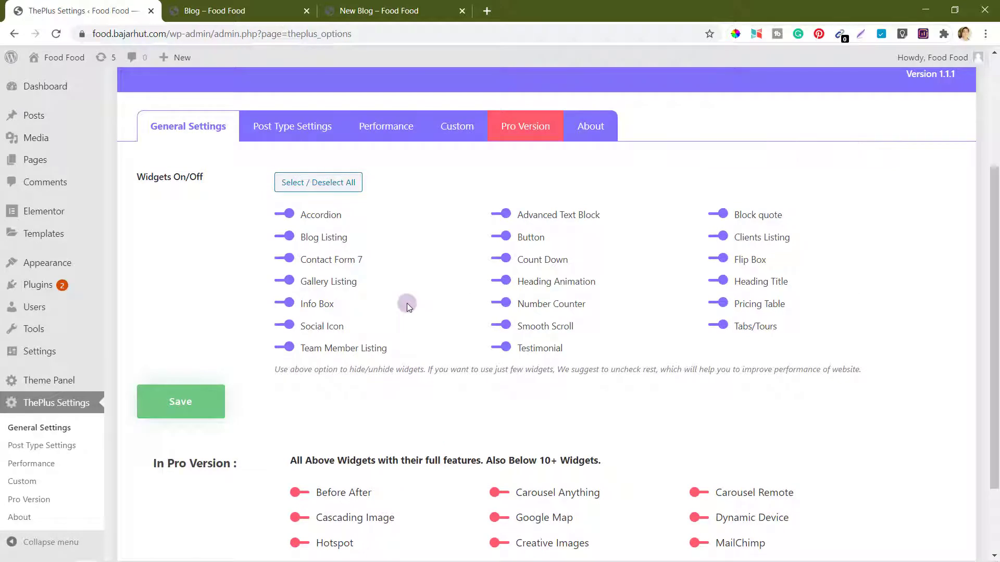
{"action": "scroll", "coordinate": [408, 303], "scroll_direction": "down", "scroll_amount": 2}
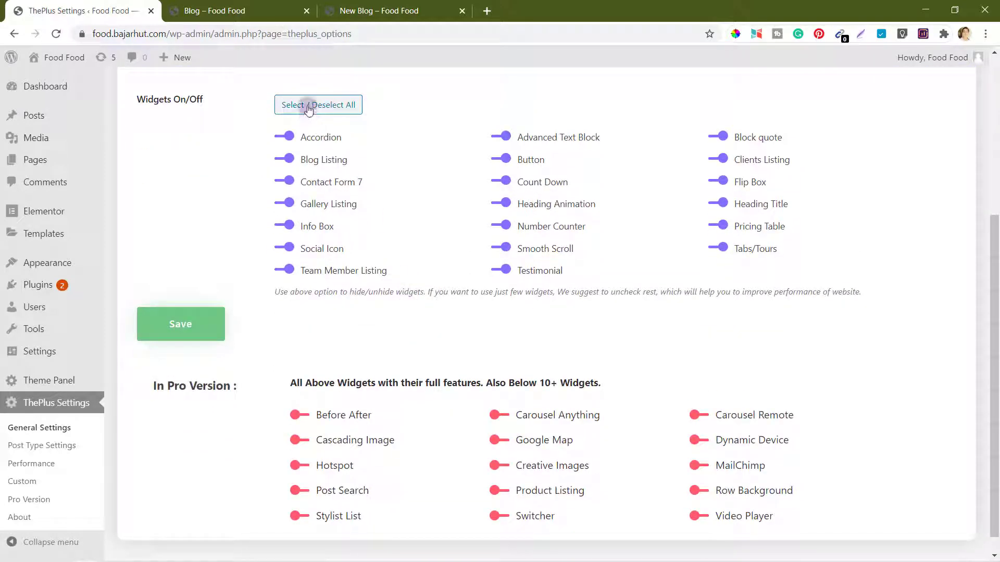
Step: Switch off Accordion, Blog Listing, Contact Form 7 and Social Icon, keeping Gallery Listing on
{"action": "left_click", "coordinate": [281, 138]}
{"action": "left_click", "coordinate": [281, 164]}
{"action": "left_click", "coordinate": [282, 184]}
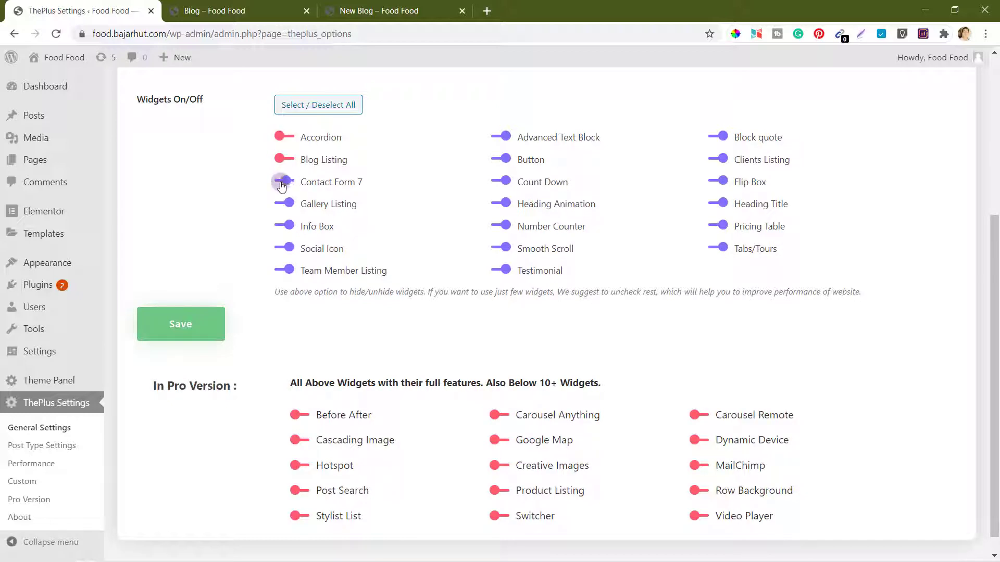
{"action": "left_click", "coordinate": [281, 205]}
{"action": "left_click", "coordinate": [282, 249]}
{"action": "left_click", "coordinate": [281, 272]}
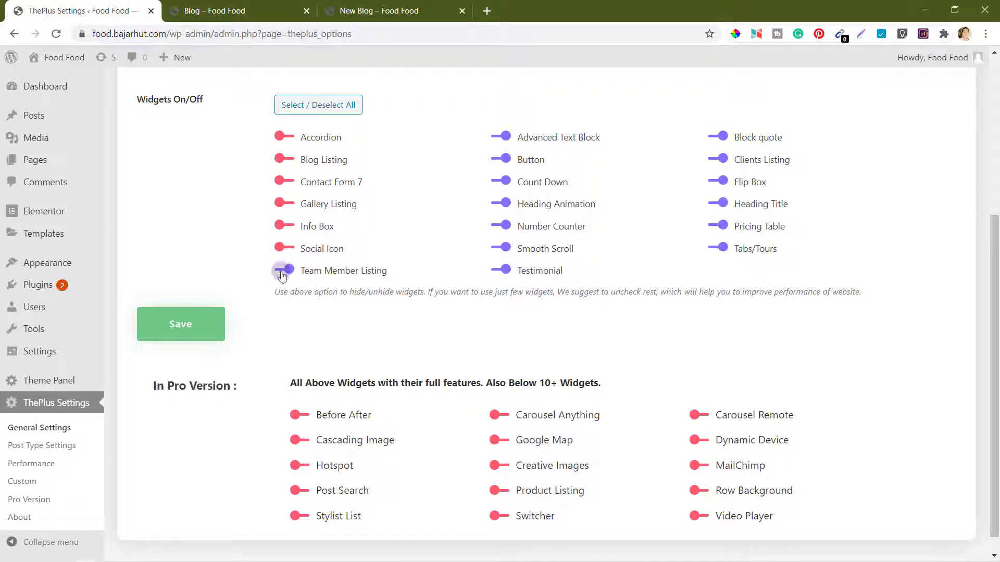
{"action": "left_click", "coordinate": [280, 204]}
{"action": "scroll", "coordinate": [563, 258], "scroll_direction": "down", "scroll_amount": 1}
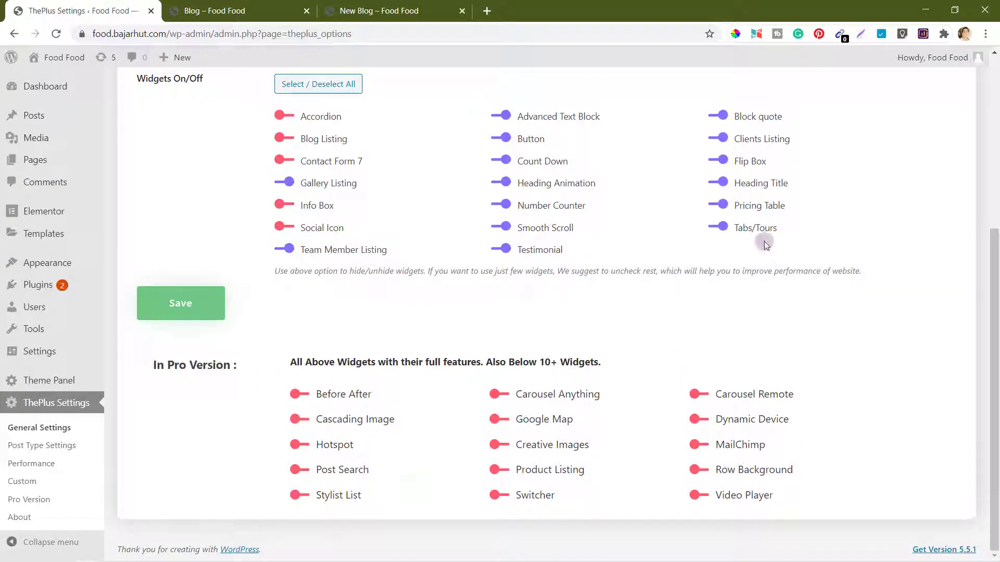
{"action": "scroll", "coordinate": [639, 124], "scroll_direction": "up", "scroll_amount": 5}
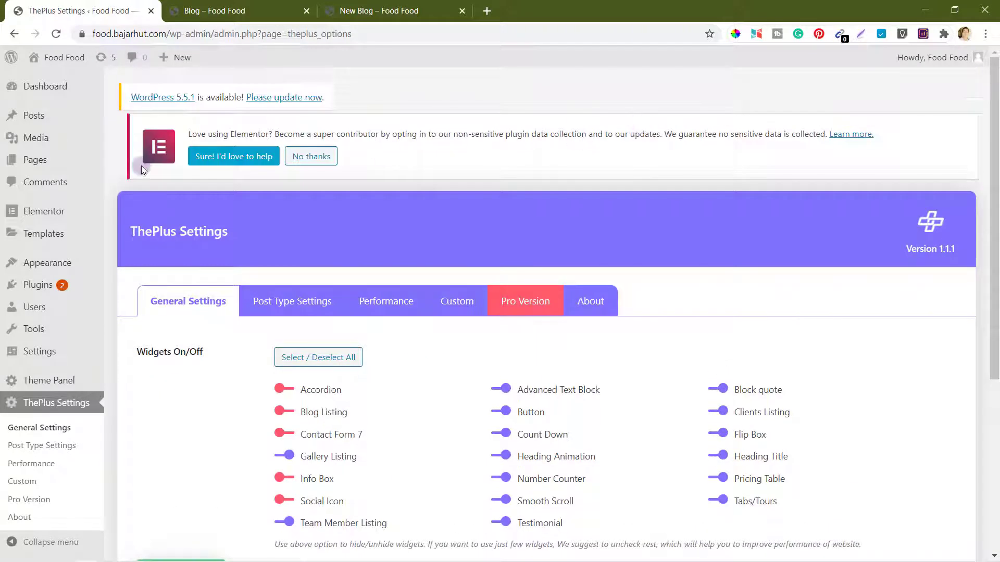
Step: Open the New Blog page in Elementor from All Pages
{"action": "mouse_move", "coordinate": [46, 164]}
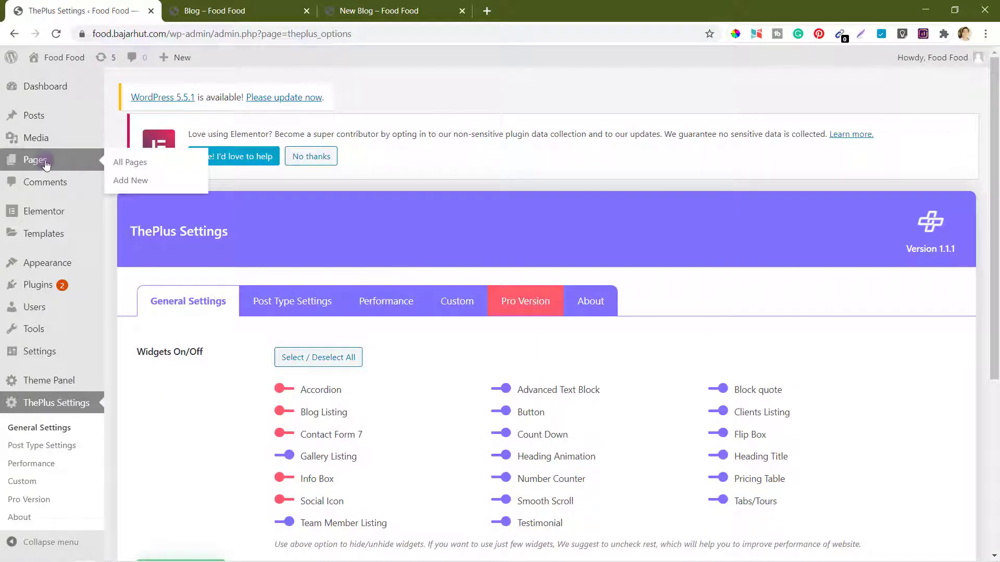
{"action": "left_click", "coordinate": [131, 163]}
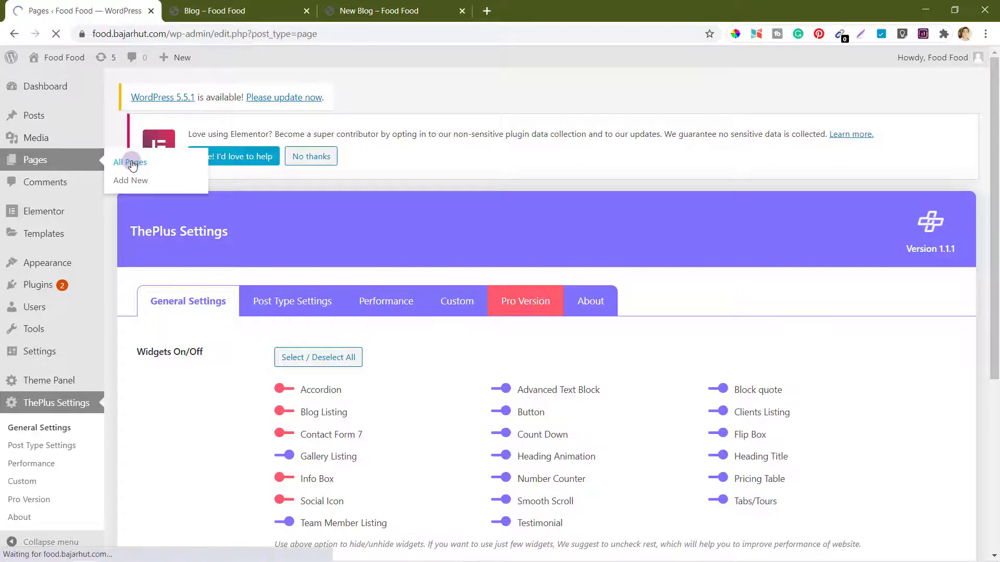
{"action": "scroll", "coordinate": [434, 319], "scroll_direction": "down", "scroll_amount": 2}
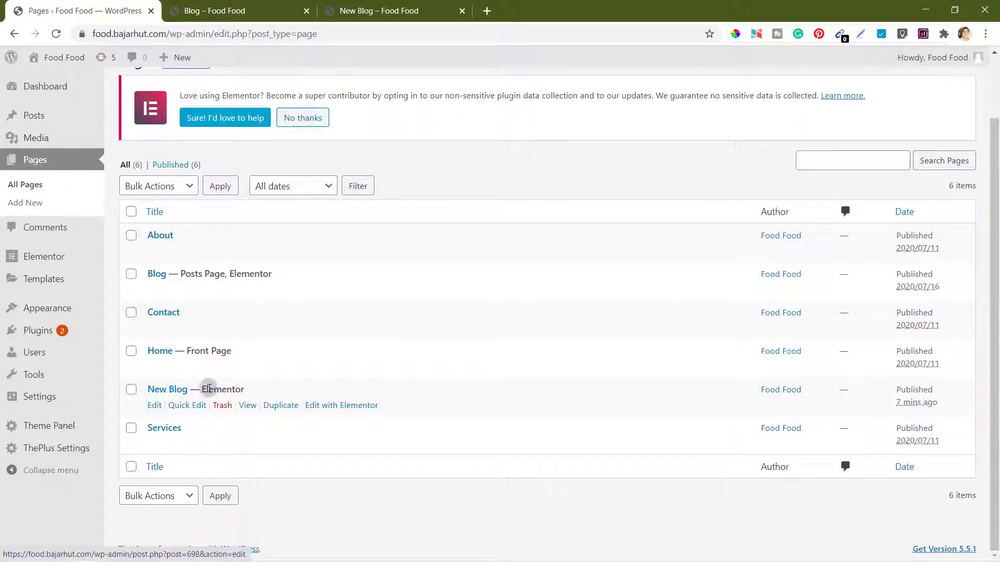
{"action": "left_click", "coordinate": [339, 406]}
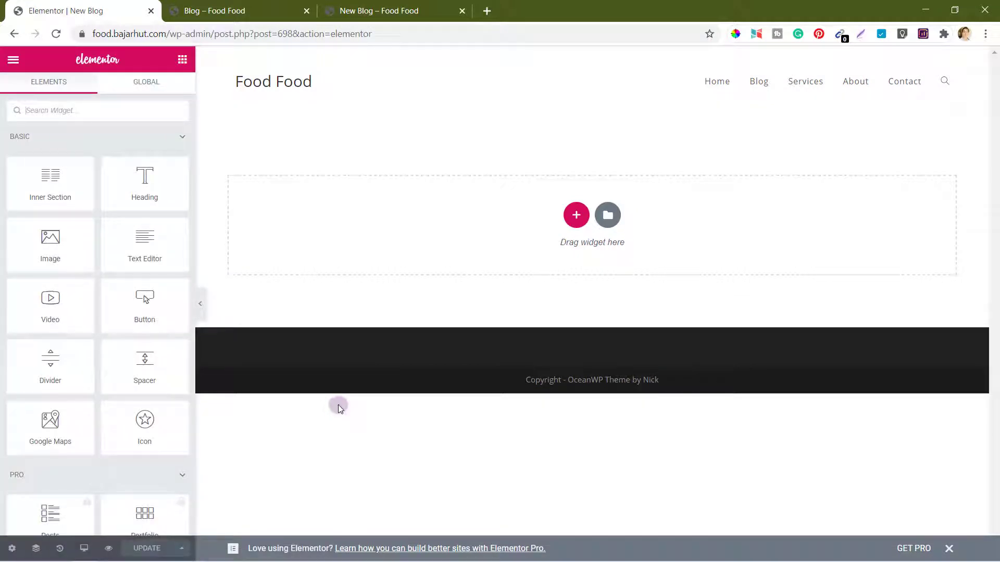
Step: Collapse the Basic, Pro and General widget groups to reveal ThePlus widgets
{"action": "left_click", "coordinate": [182, 138]}
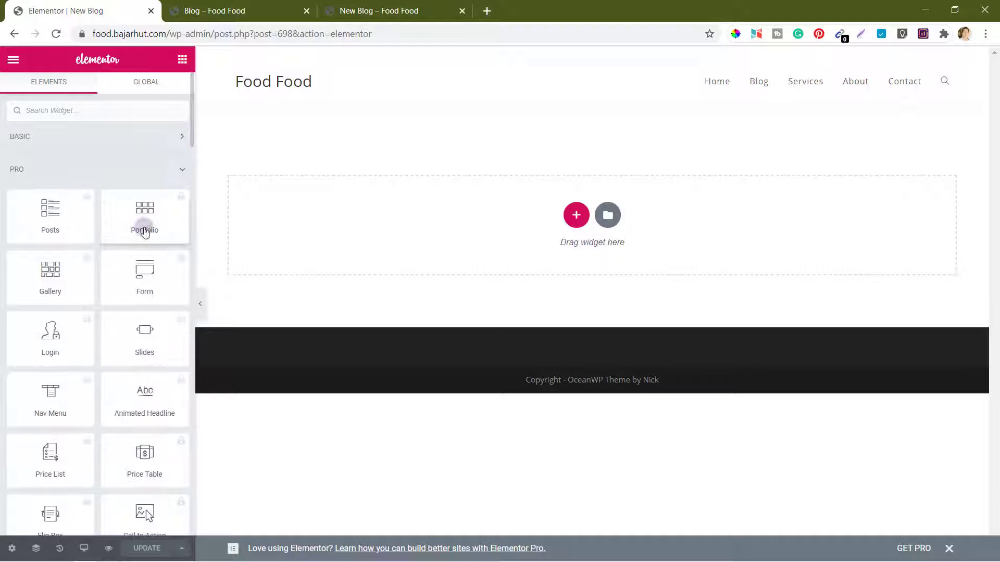
{"action": "left_click", "coordinate": [182, 170]}
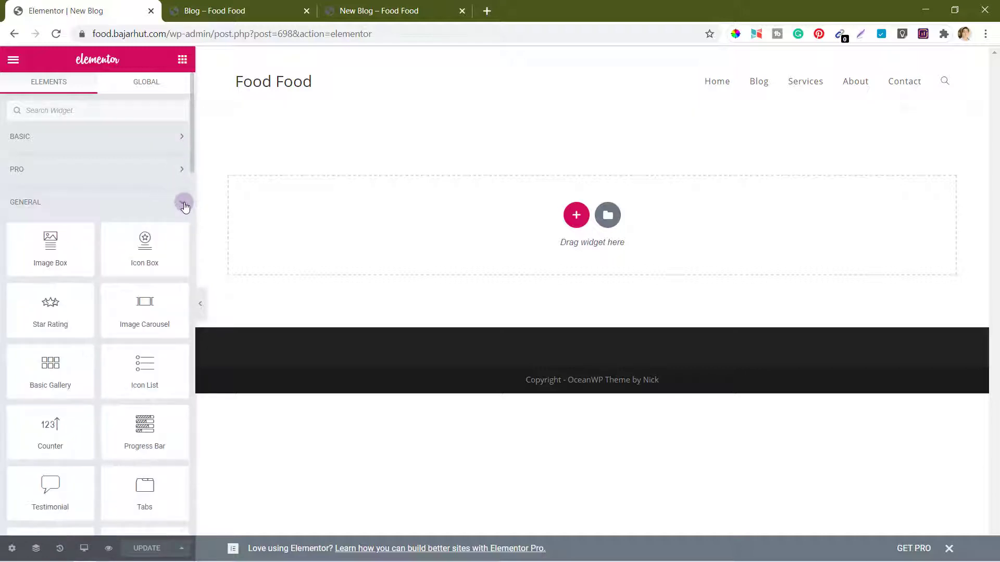
{"action": "left_click", "coordinate": [183, 204]}
{"action": "scroll", "coordinate": [127, 299], "scroll_direction": "down", "scroll_amount": 3}
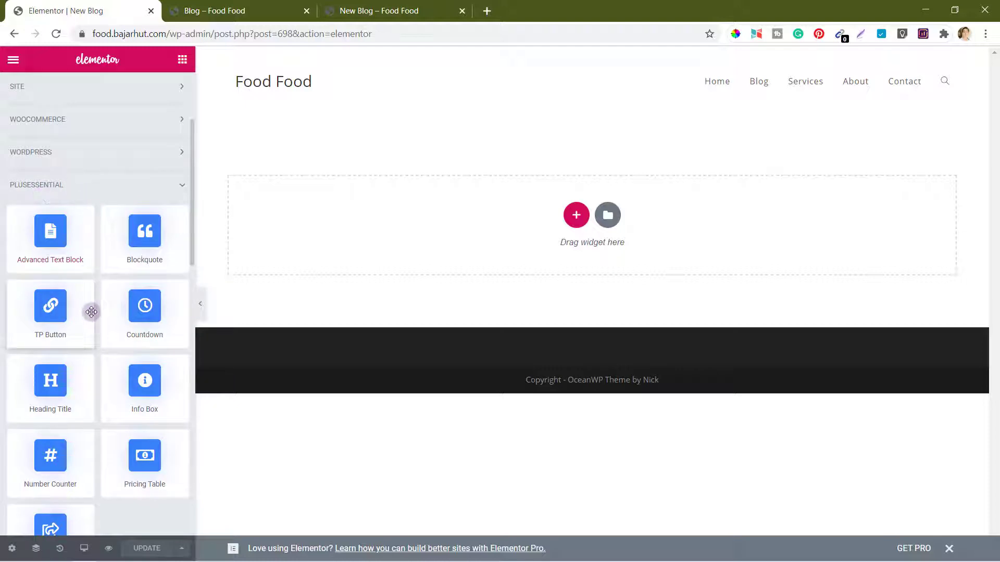
{"action": "scroll", "coordinate": [92, 312], "scroll_direction": "down", "scroll_amount": 3}
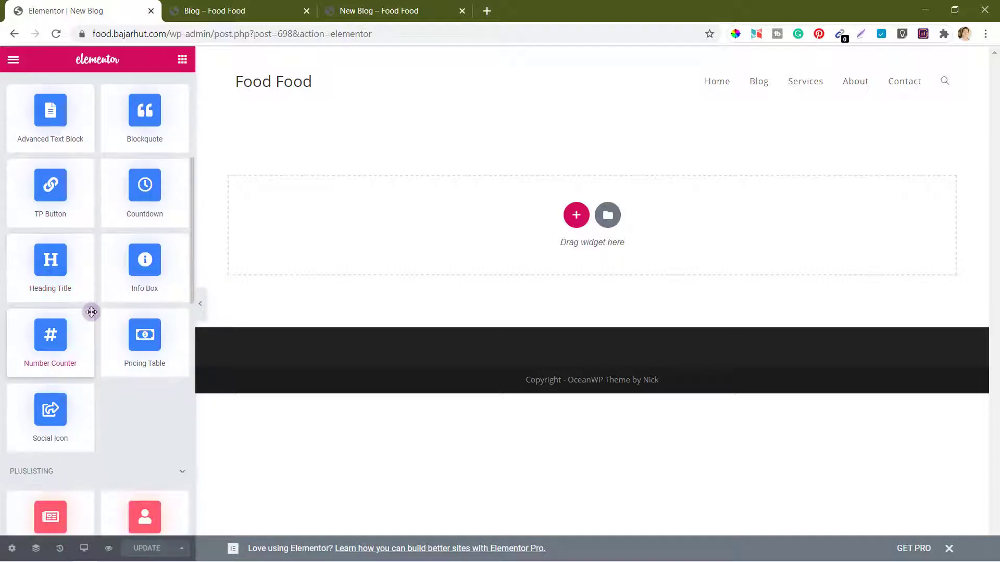
{"action": "scroll", "coordinate": [91, 312], "scroll_direction": "down", "scroll_amount": 4}
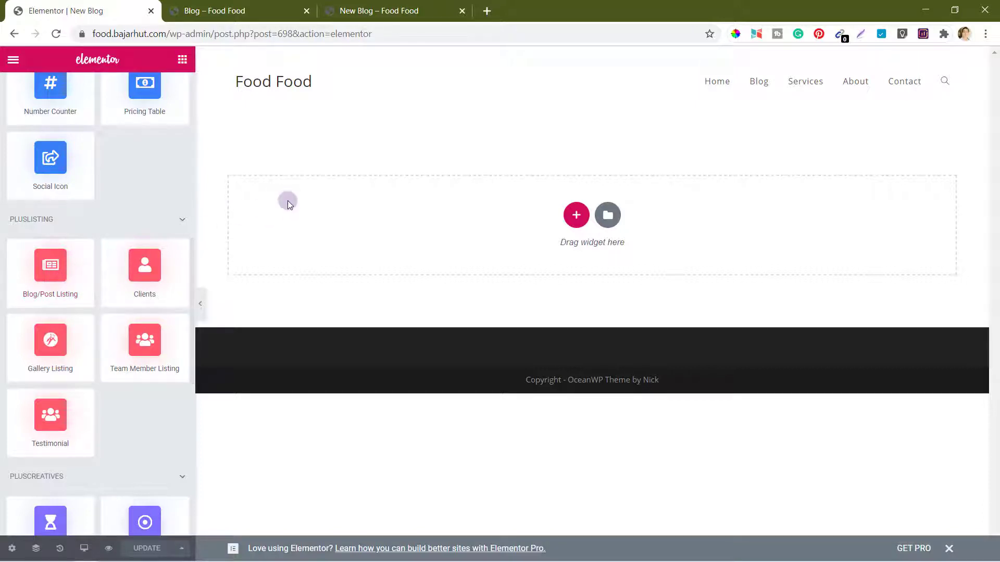
Step: Add a two-column section with Full Width content and a 250 px minimum height
{"action": "left_click", "coordinate": [576, 217]}
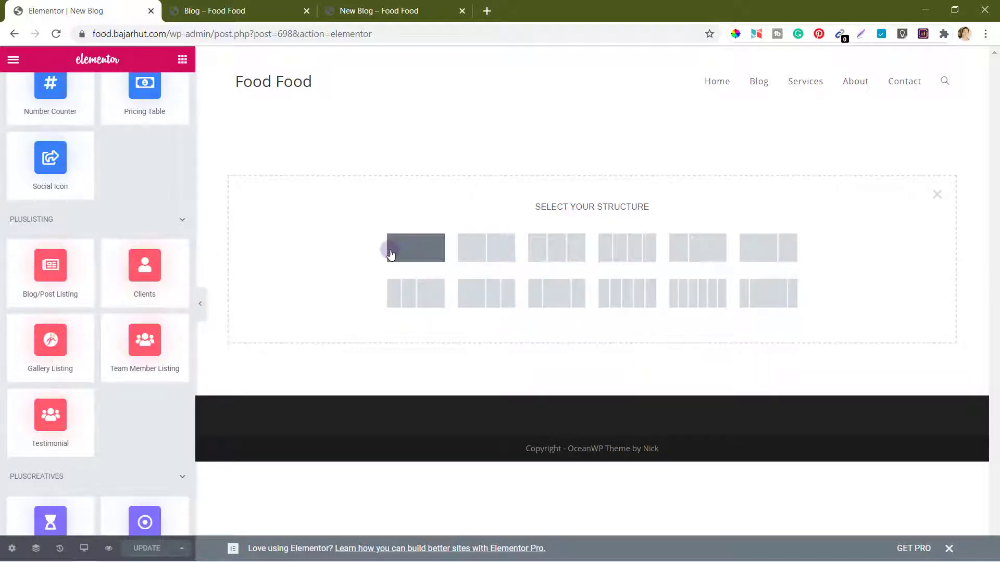
{"action": "left_click", "coordinate": [494, 253]}
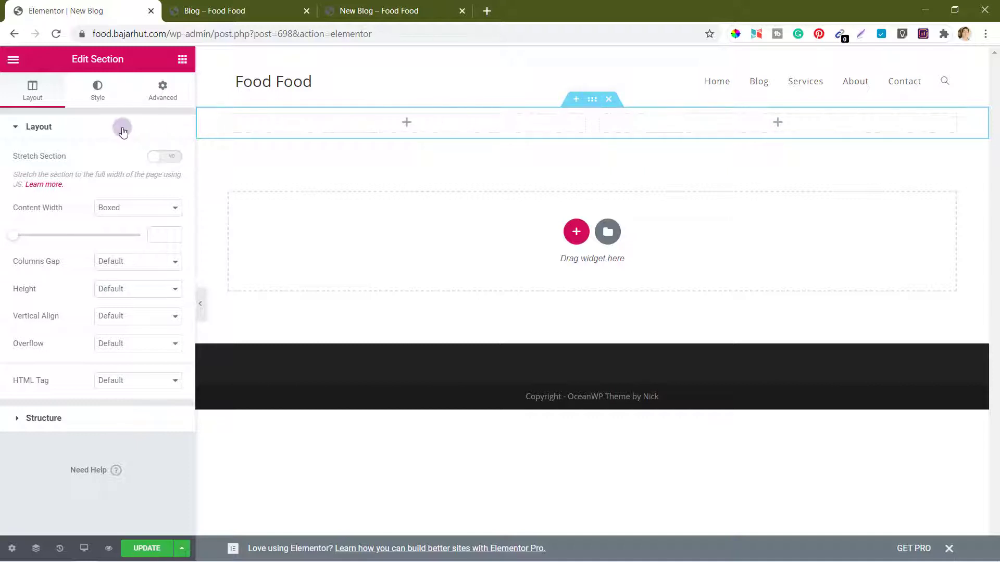
{"action": "left_click", "coordinate": [133, 207]}
{"action": "left_click", "coordinate": [121, 233]}
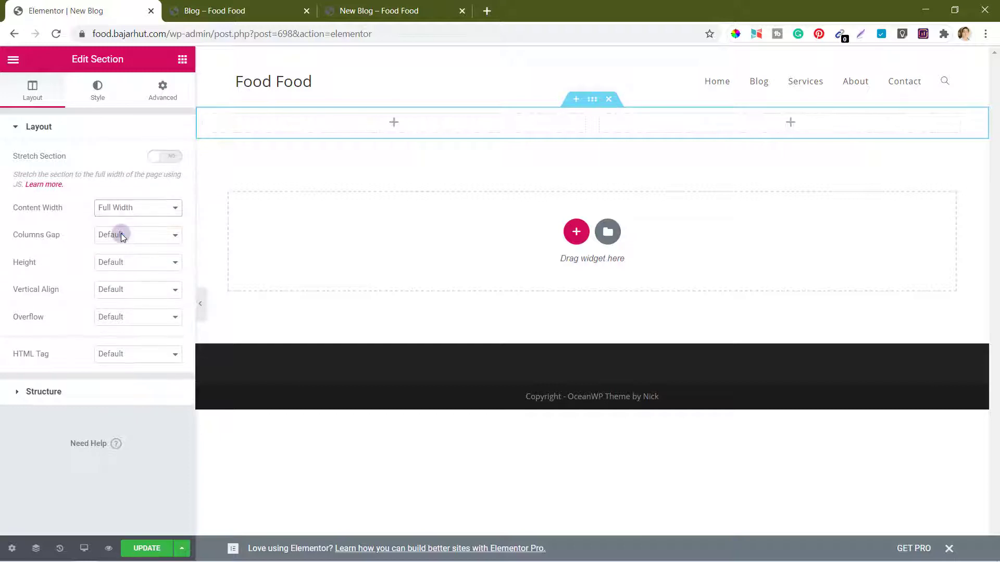
{"action": "left_click", "coordinate": [123, 262]}
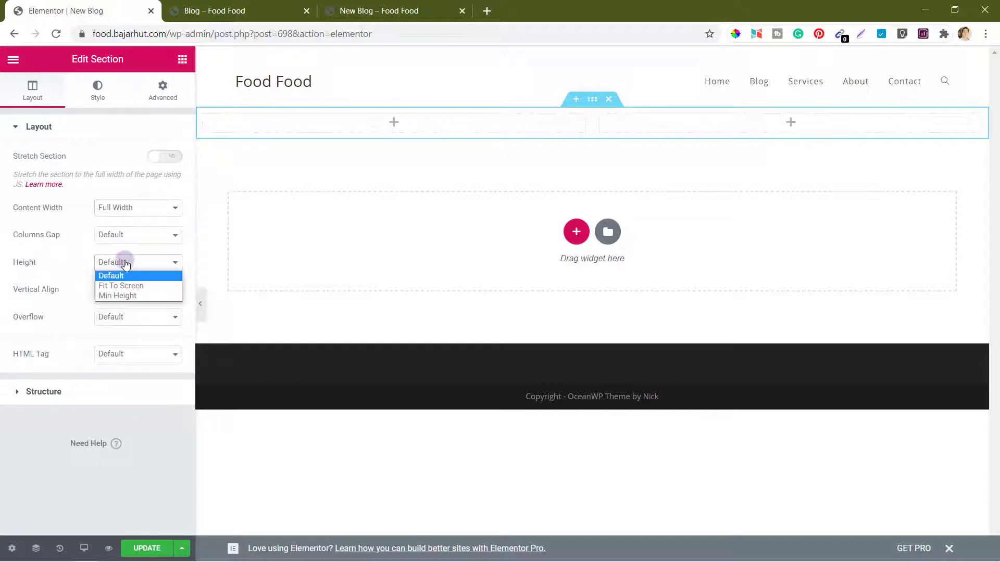
{"action": "left_click", "coordinate": [124, 296]}
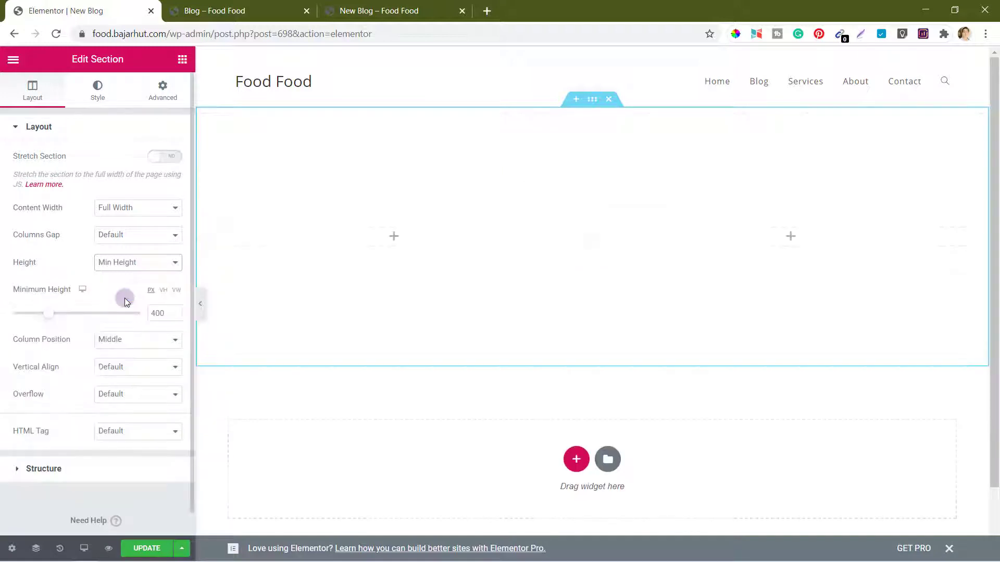
{"action": "double_click", "coordinate": [157, 313]}
{"action": "type", "text": "0"}
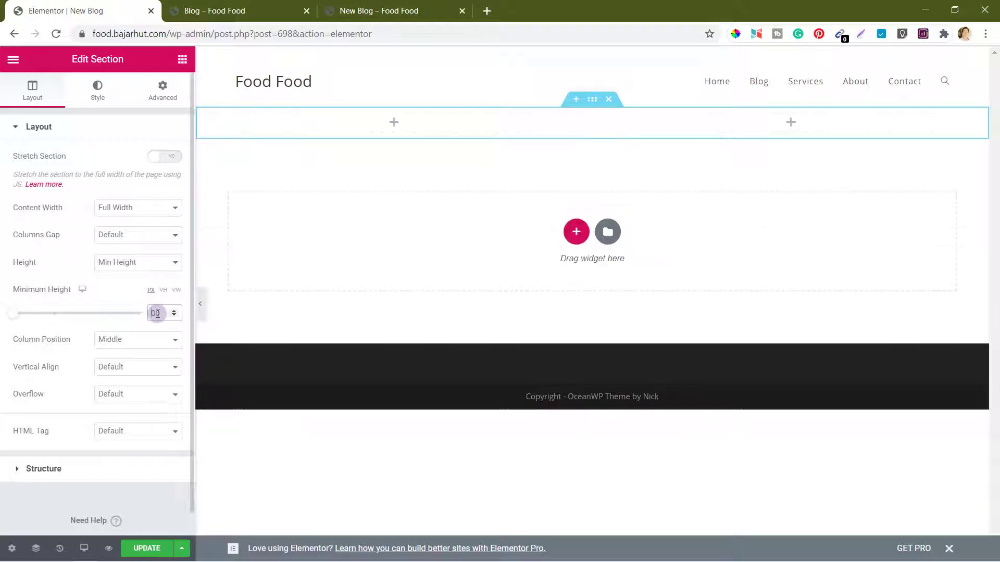
{"action": "type", "text": "00"}
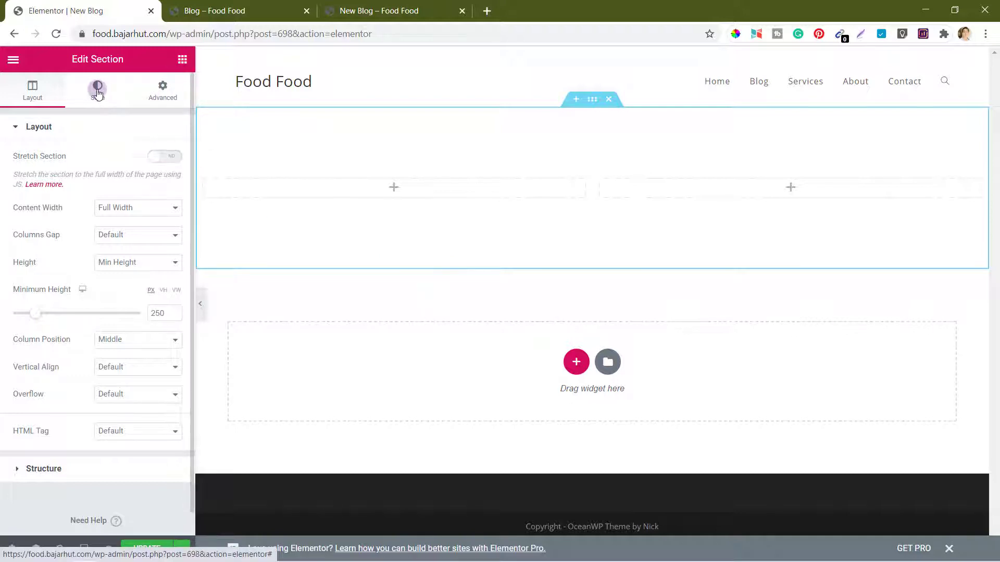
Step: Give the section a gradient background whose first colour is green #248f61
{"action": "left_click", "coordinate": [97, 93]}
{"action": "left_click", "coordinate": [115, 190]}
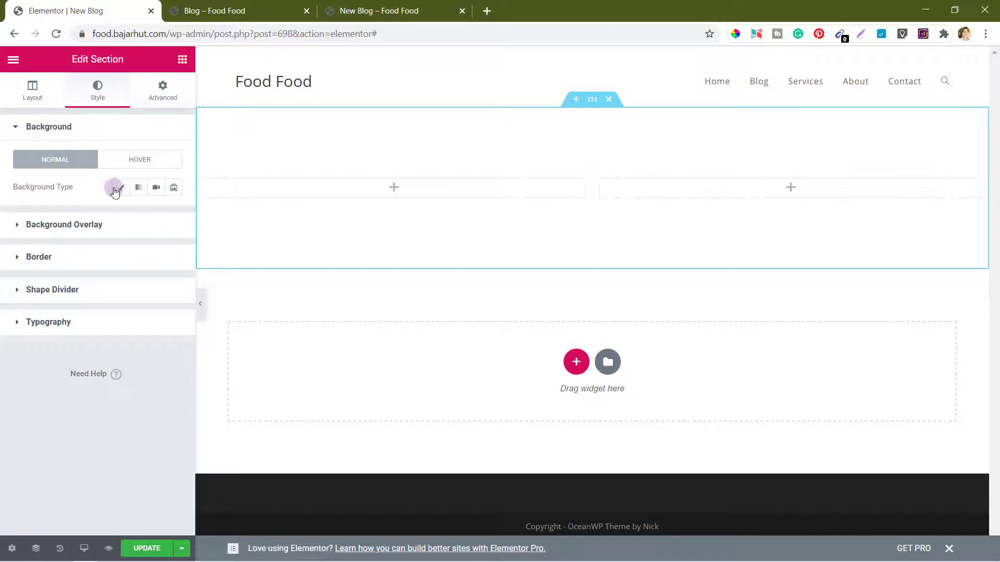
{"action": "left_click", "coordinate": [138, 190]}
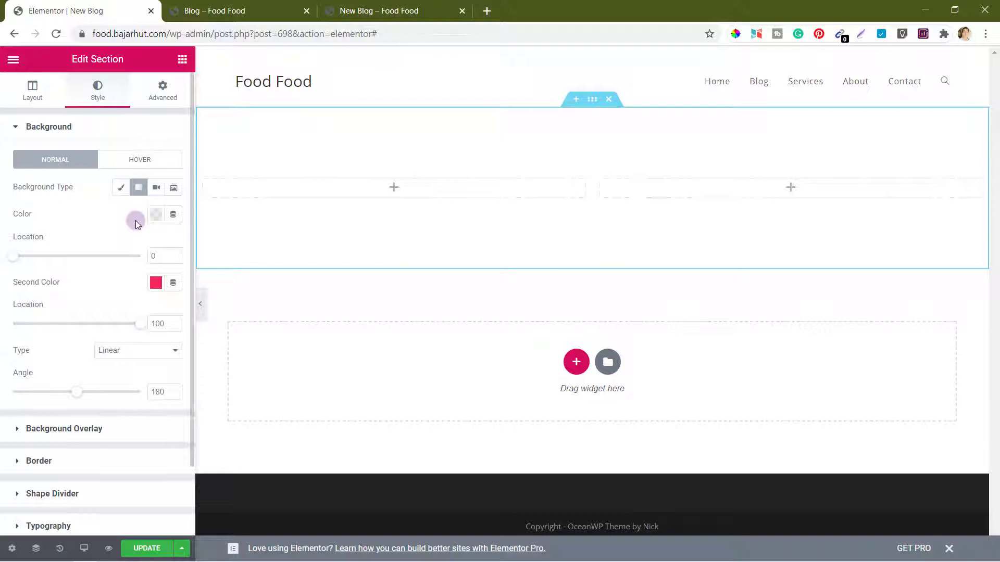
{"action": "key", "text": "alt+Tab"}
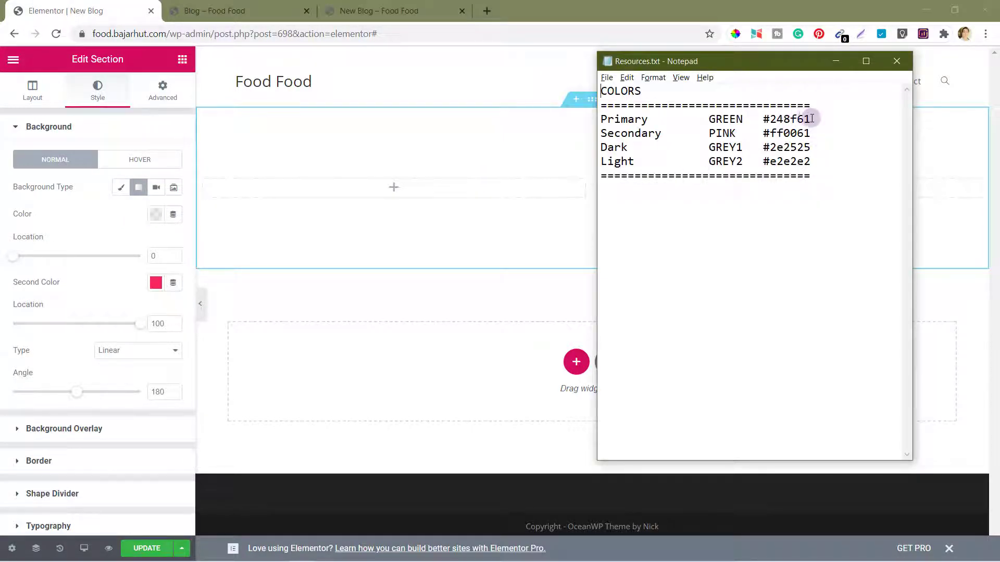
{"action": "left_click_drag", "start_coordinate": [810, 120], "coordinate": [761, 120]}
{"action": "key", "text": "ctrl+c"}
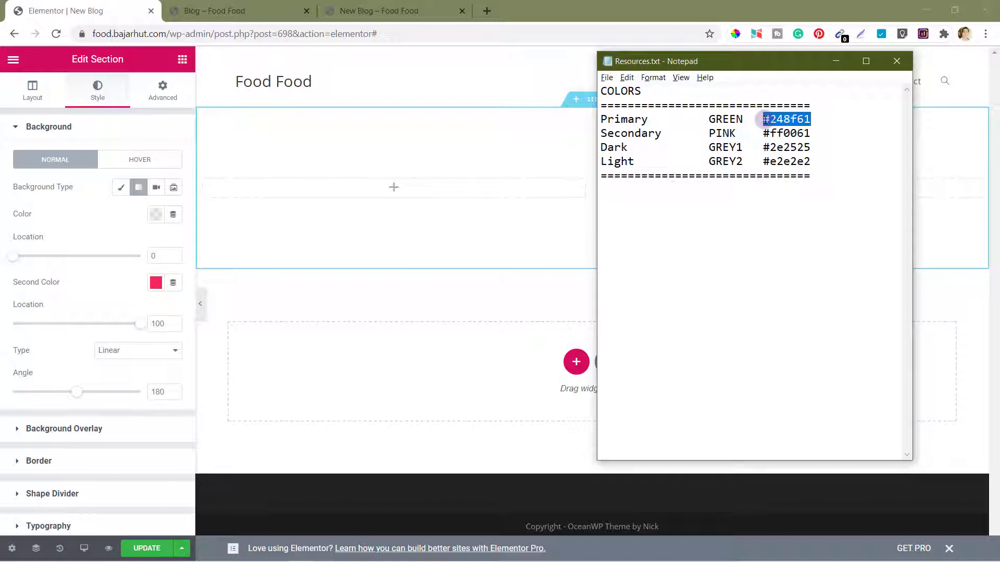
{"action": "key", "text": "alt+Tab"}
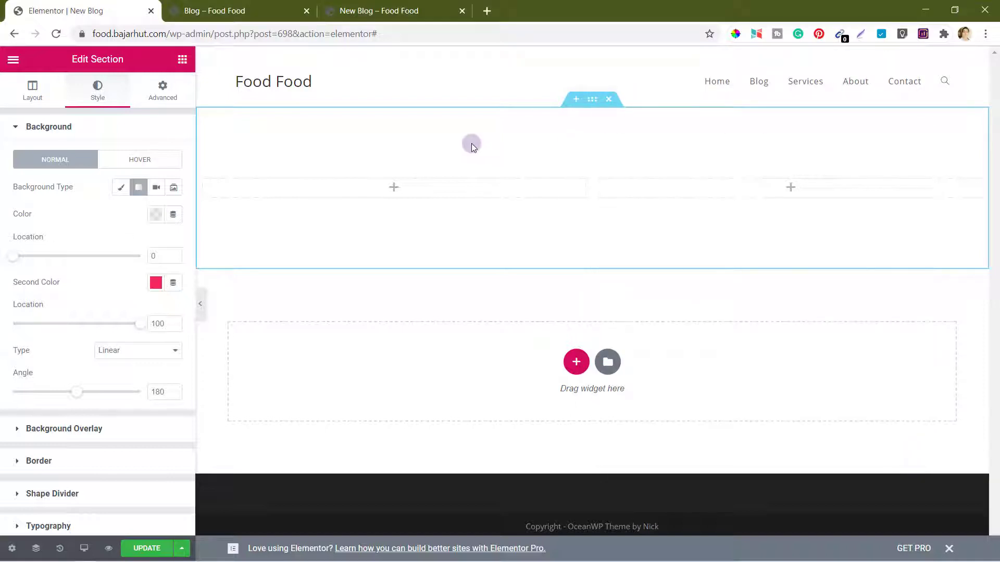
{"action": "left_click", "coordinate": [156, 214]}
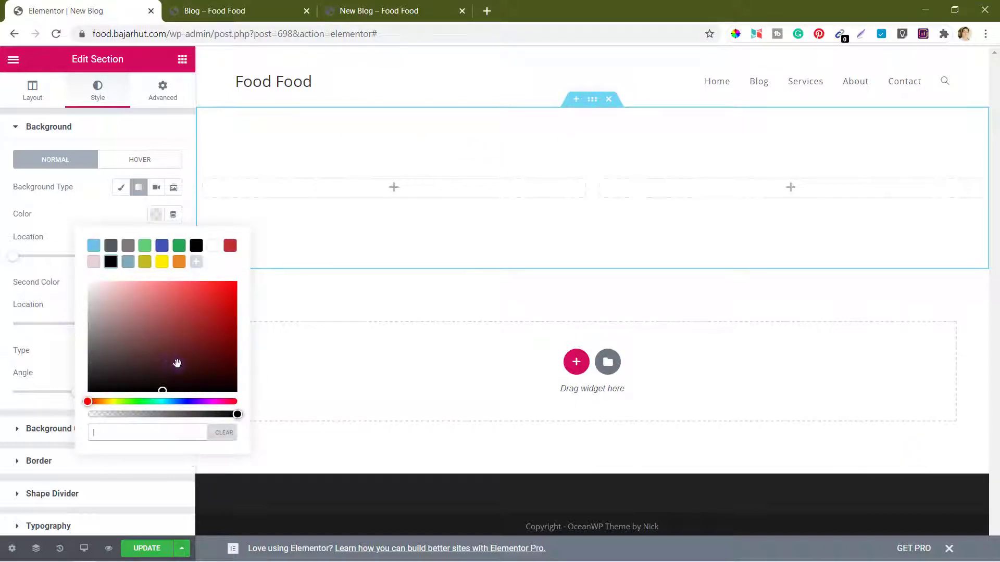
{"action": "left_click", "coordinate": [144, 427]}
{"action": "key", "text": "ctrl+v"}
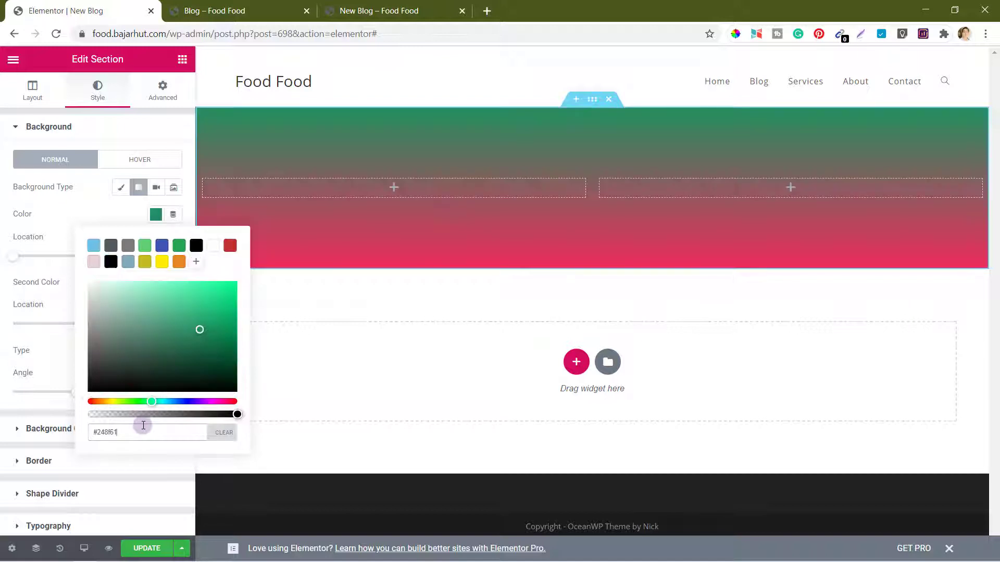
{"action": "left_click", "coordinate": [128, 215]}
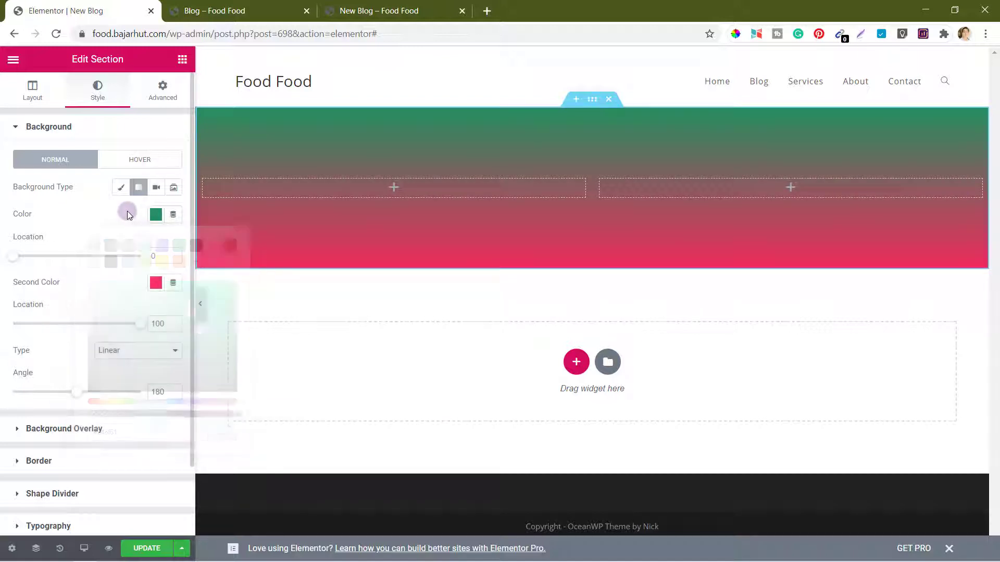
Step: Set the second gradient colour to pink #ff0061 and rotate the gradient to 270°
{"action": "left_click", "coordinate": [155, 284]}
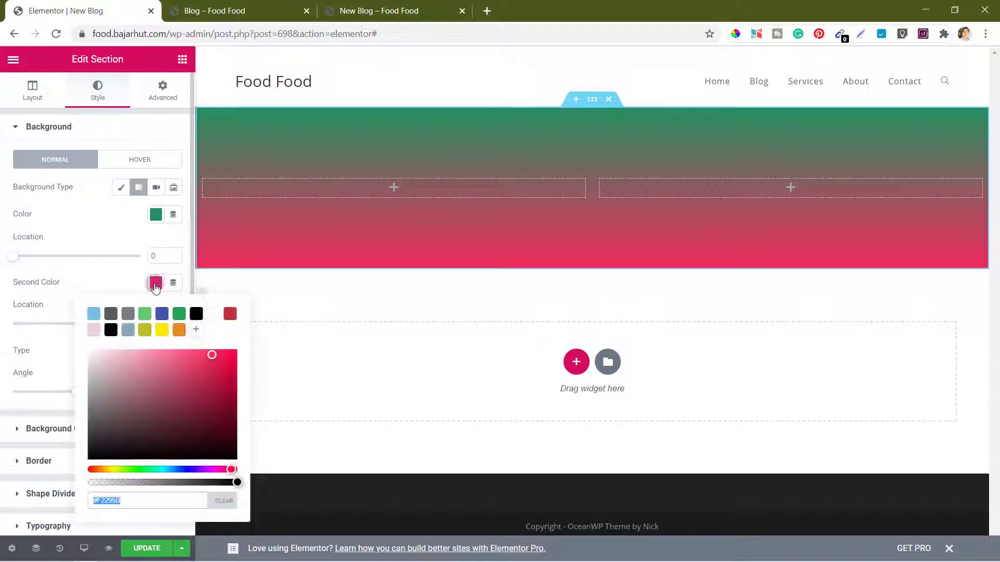
{"action": "key", "text": "alt+Tab"}
{"action": "key", "text": "Down"}
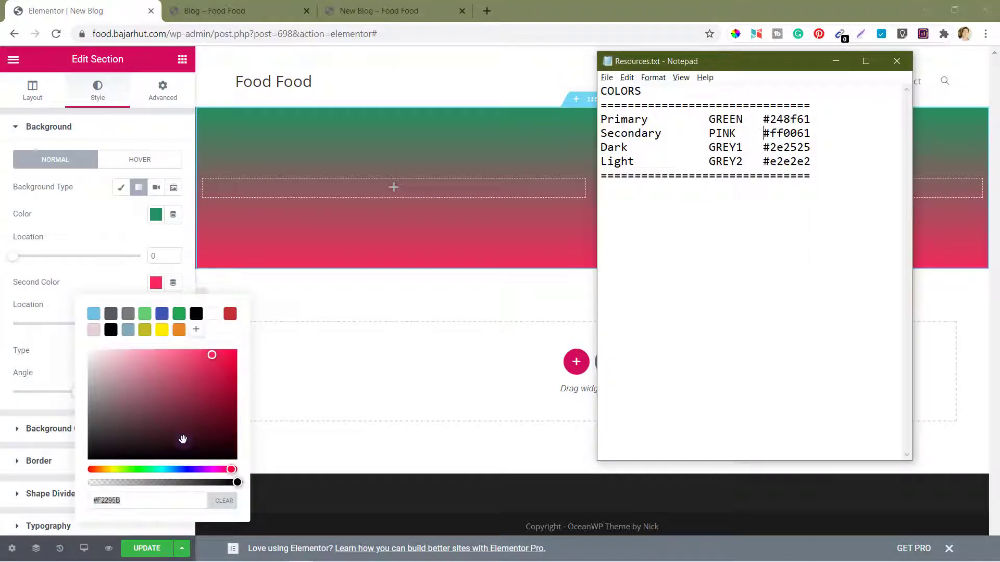
{"action": "key", "text": "shift+End"}
{"action": "key", "text": "ctrl+c"}
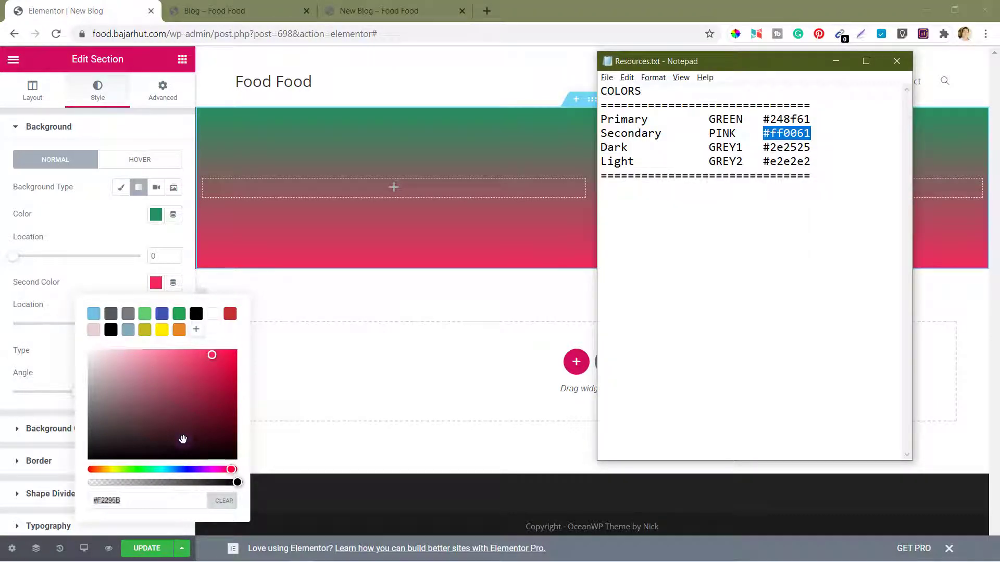
{"action": "left_click", "coordinate": [131, 503]}
{"action": "double_click", "coordinate": [132, 502]}
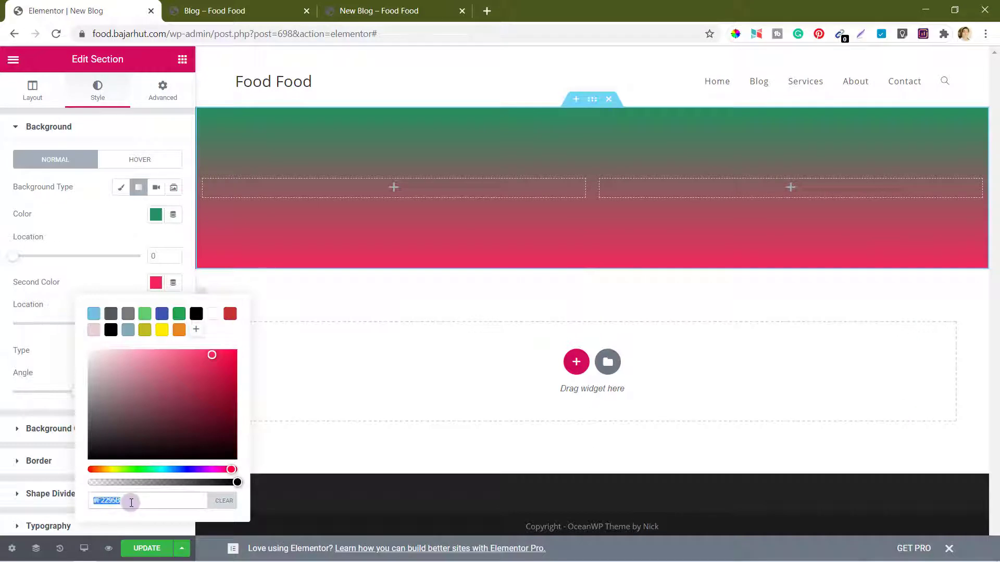
{"action": "key", "text": "ctrl+v"}
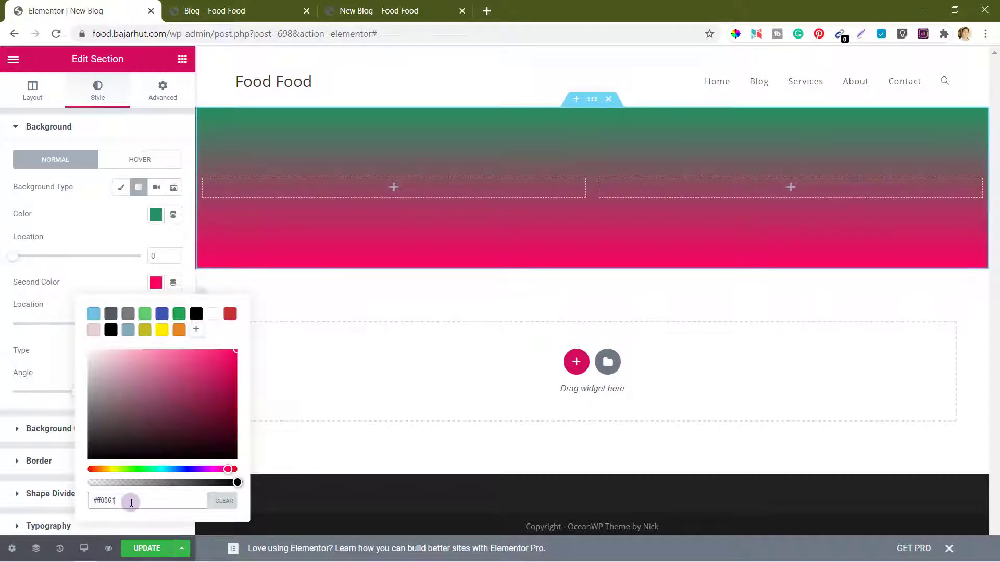
{"action": "left_click", "coordinate": [108, 276]}
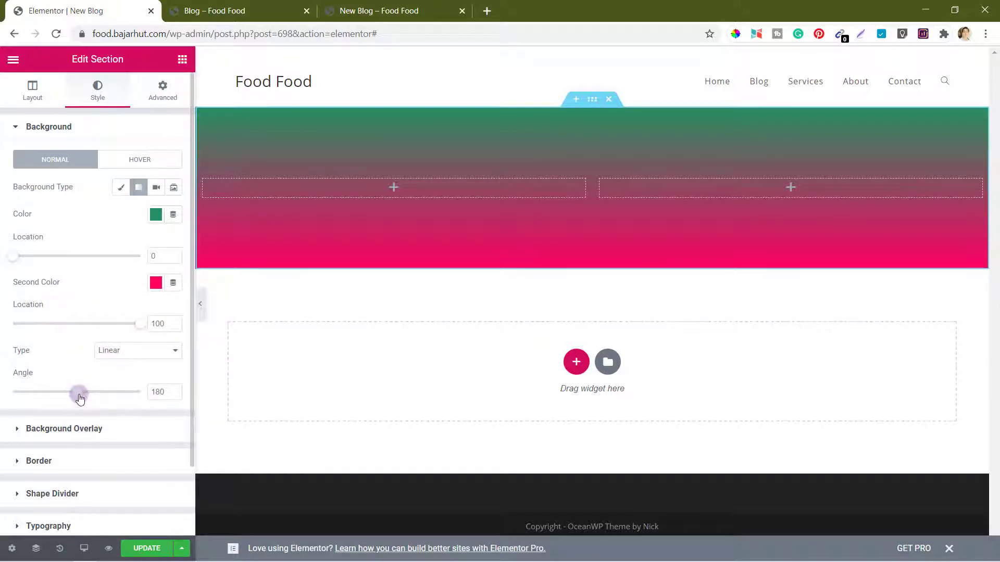
{"action": "left_click_drag", "start_coordinate": [79, 398], "coordinate": [110, 397]}
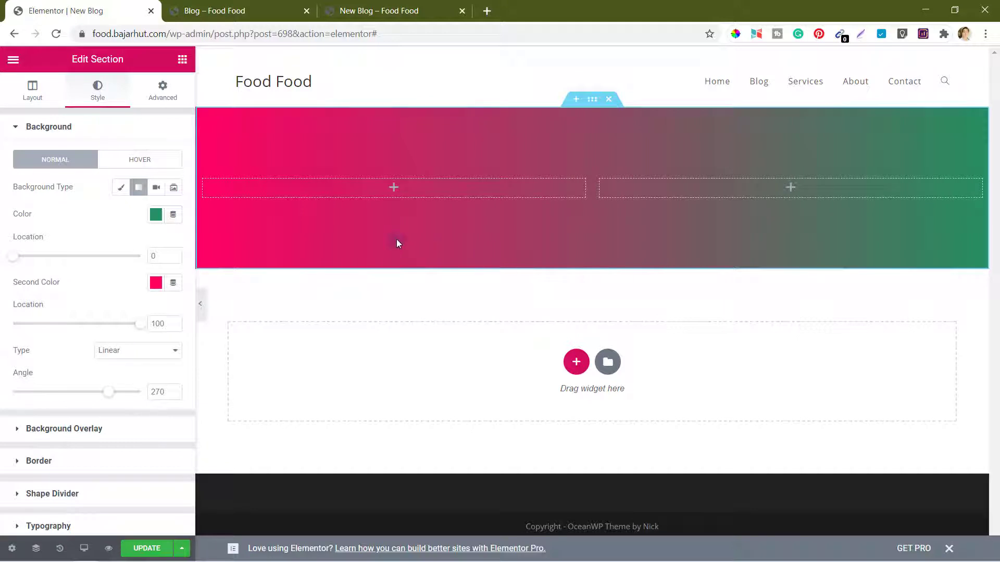
Step: Drop a Heading widget into the hero's left column and retype its title as FOOD FOOD
{"action": "left_click", "coordinate": [182, 61]}
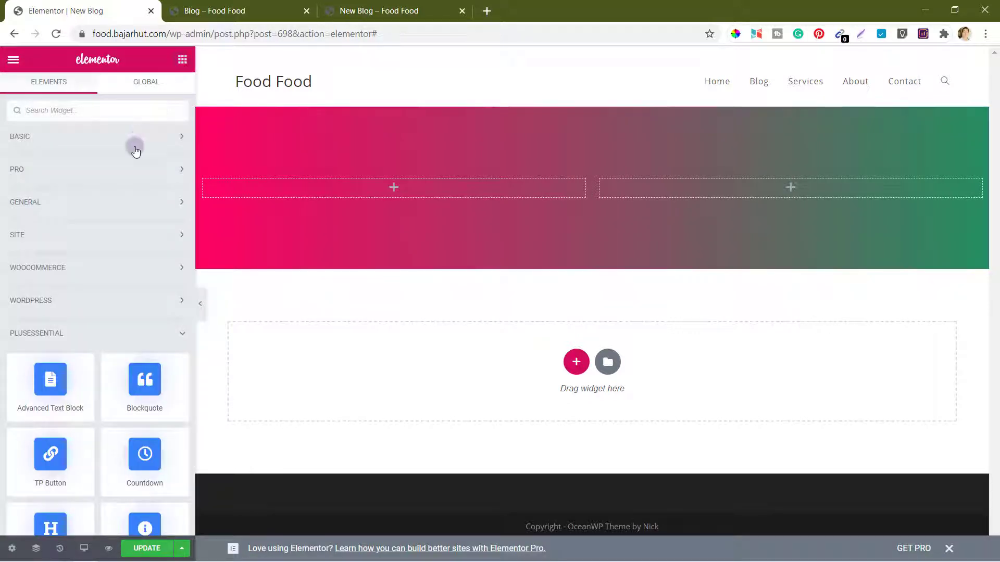
{"action": "scroll", "coordinate": [134, 325], "scroll_direction": "down", "scroll_amount": 2}
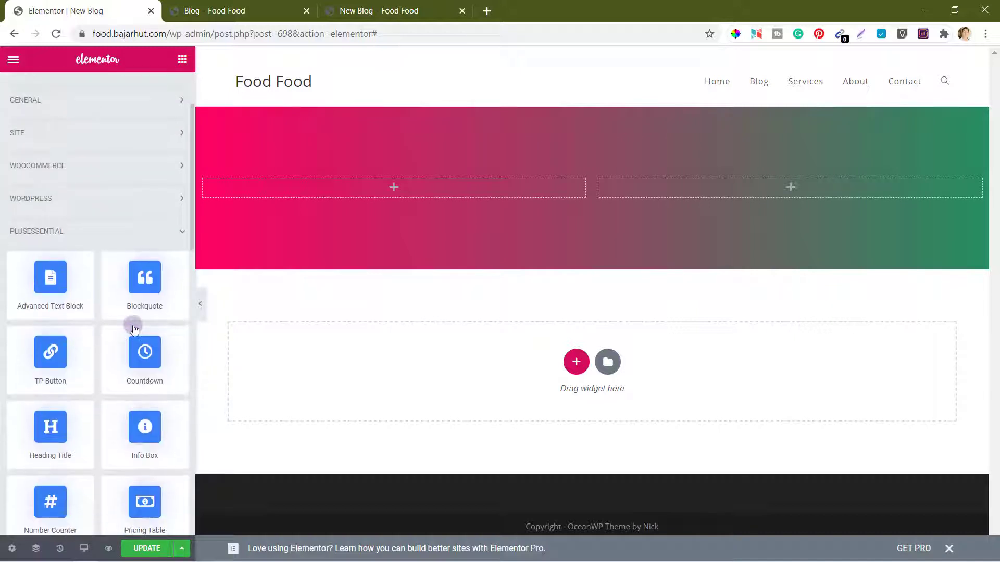
{"action": "scroll", "coordinate": [134, 333], "scroll_direction": "up", "scroll_amount": 2}
{"action": "left_click", "coordinate": [135, 138]}
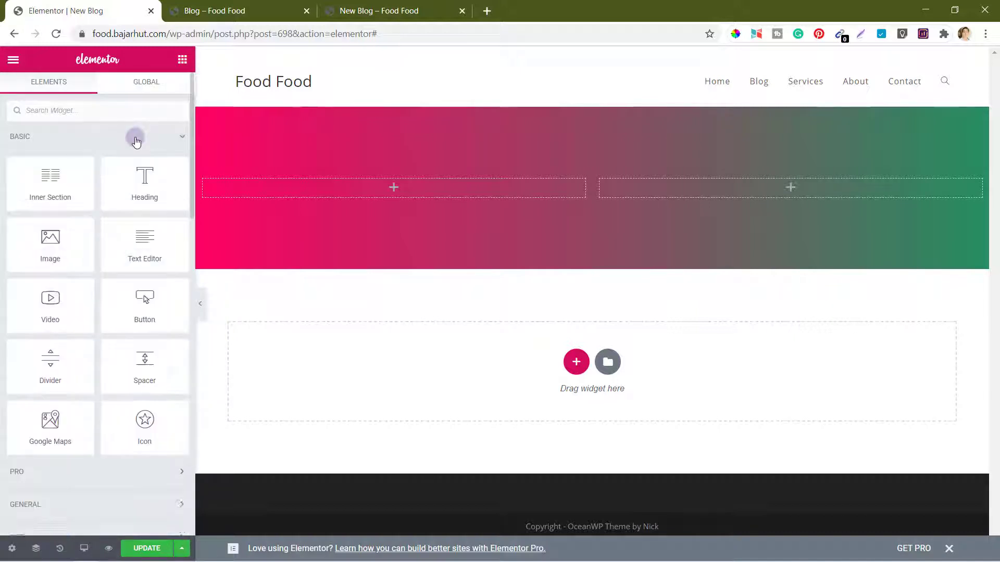
{"action": "left_click_drag", "start_coordinate": [140, 178], "coordinate": [403, 185]}
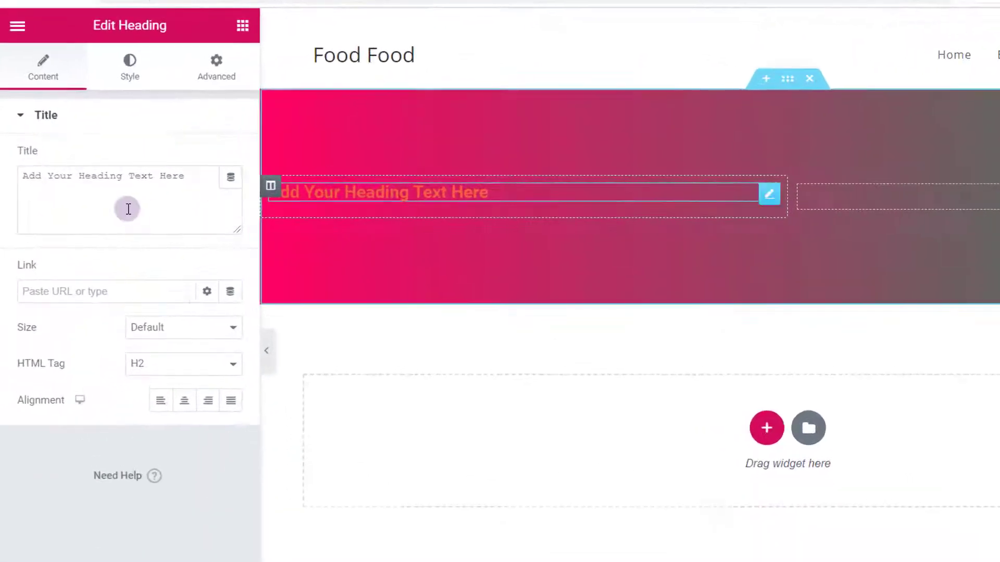
{"action": "triple_click", "coordinate": [114, 204]}
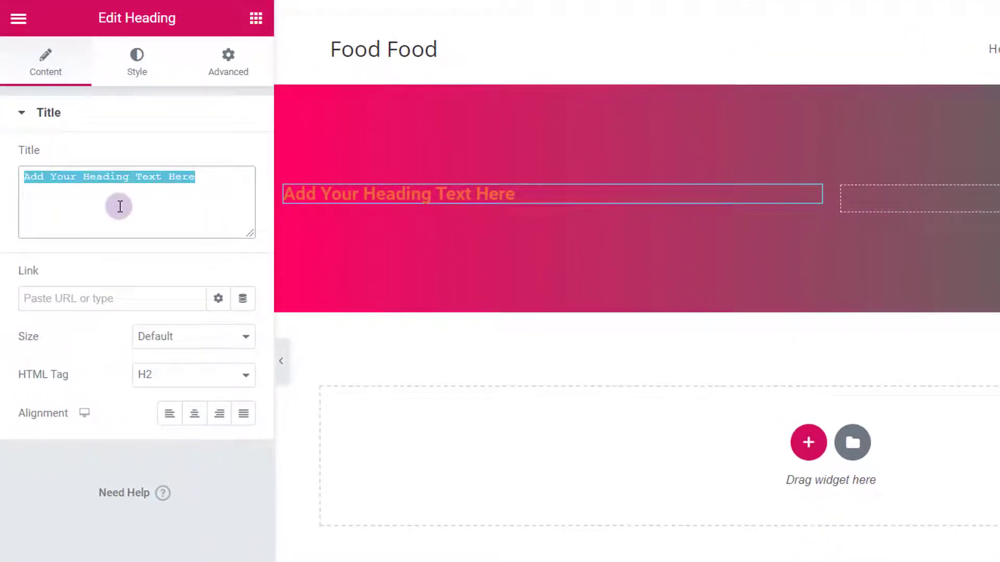
{"action": "type", "text": "Foo"}
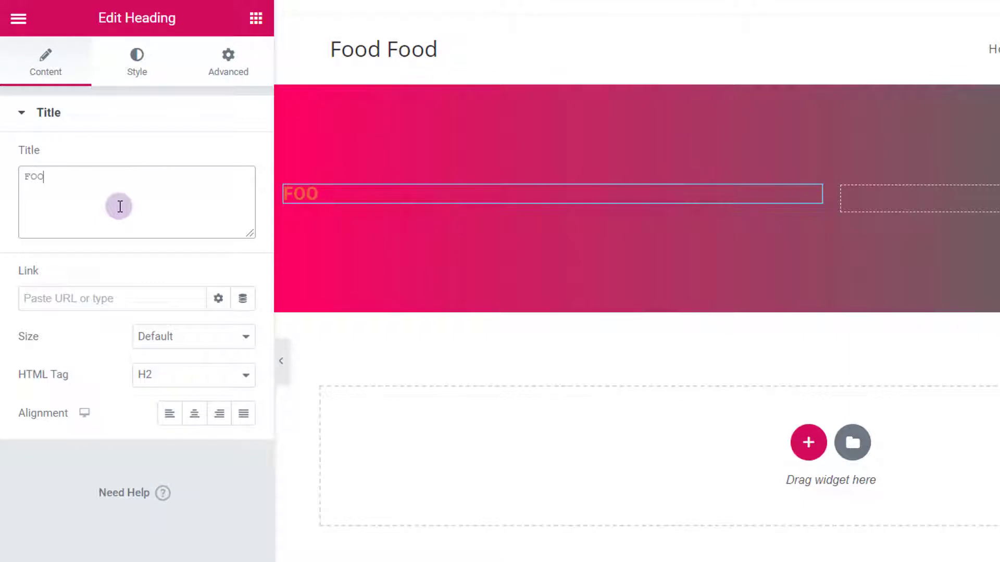
{"action": "type", "text": "D FOOD"}
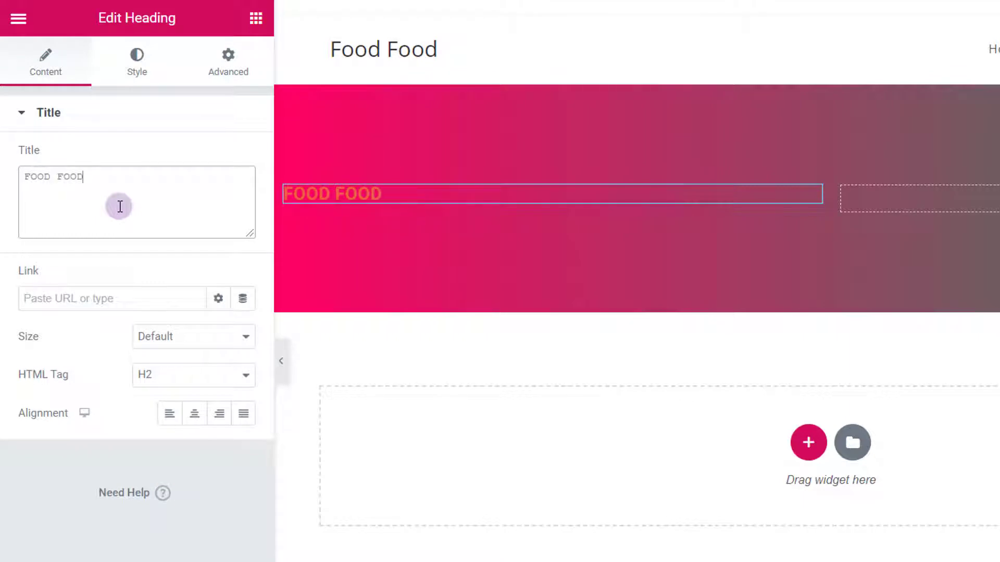
Step: Set the heading typography to Raleway, weight 900, size 80
{"action": "left_click", "coordinate": [140, 52]}
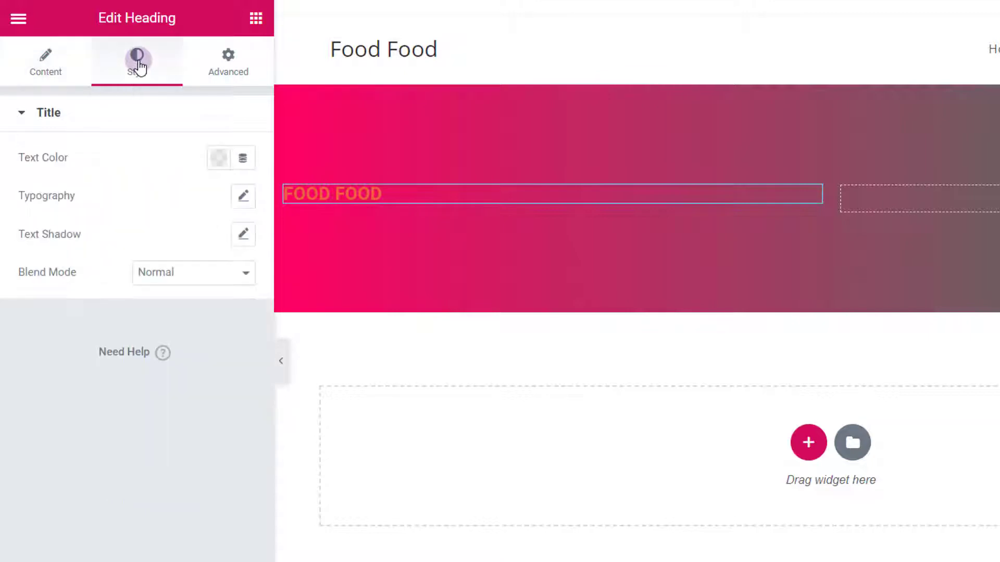
{"action": "left_click", "coordinate": [243, 196]}
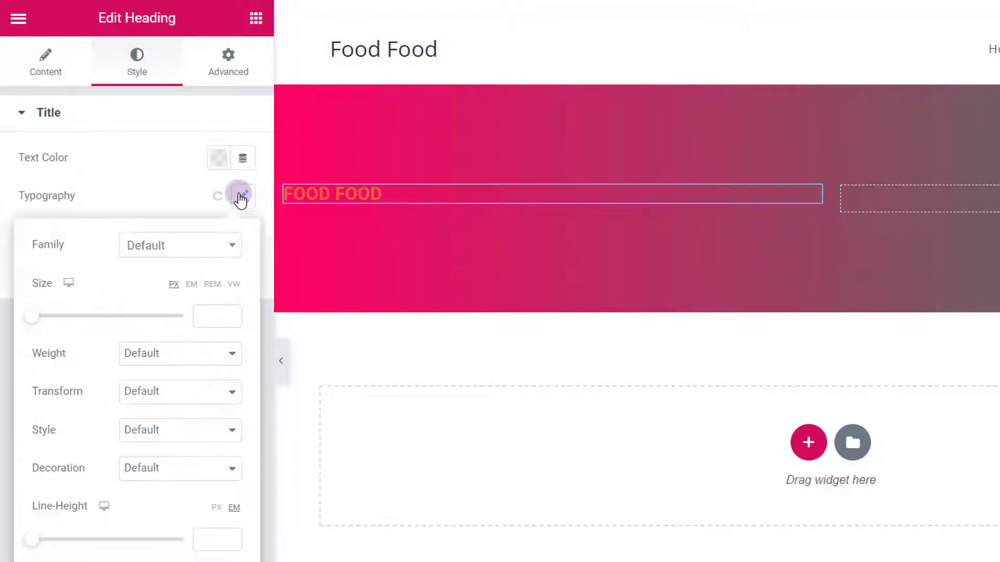
{"action": "left_click", "coordinate": [178, 247]}
{"action": "type", "text": "ra"}
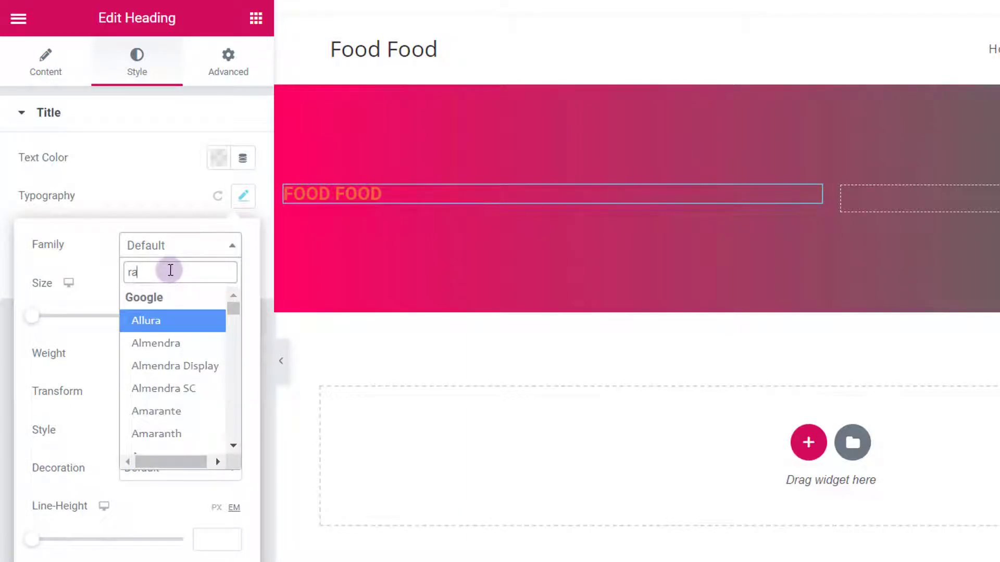
{"action": "type", "text": "l"}
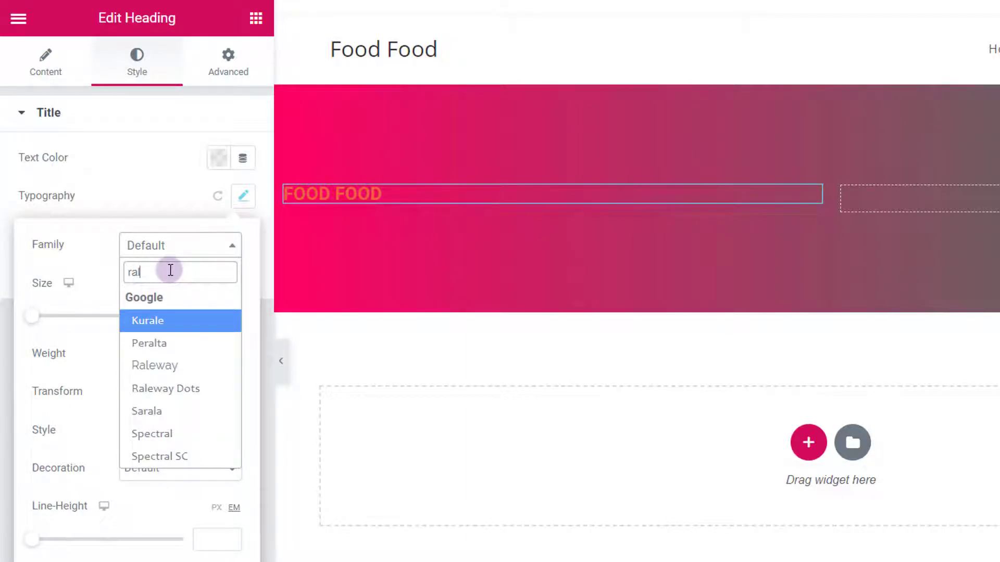
{"action": "left_click", "coordinate": [163, 367]}
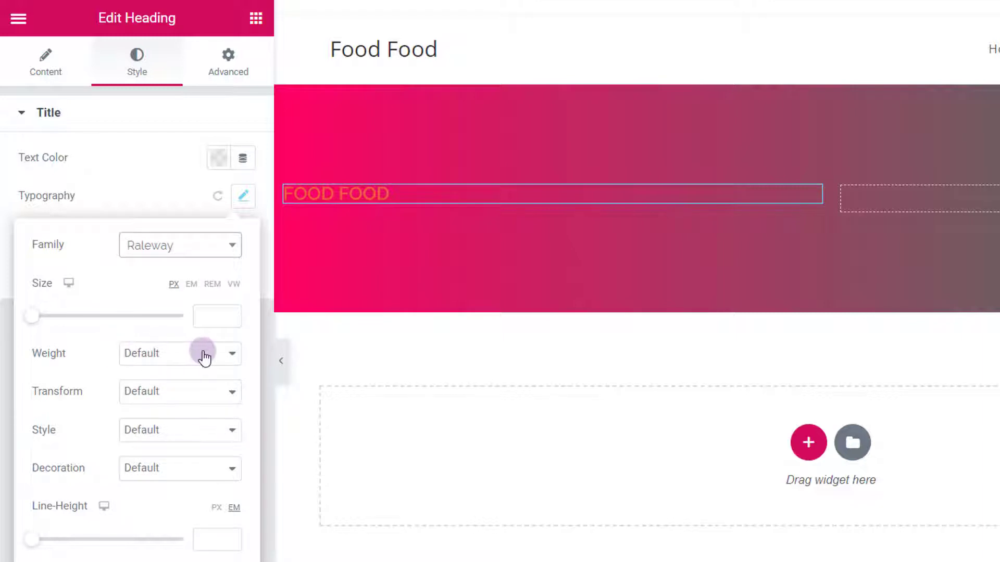
{"action": "left_click", "coordinate": [203, 353]}
{"action": "left_click", "coordinate": [168, 484]}
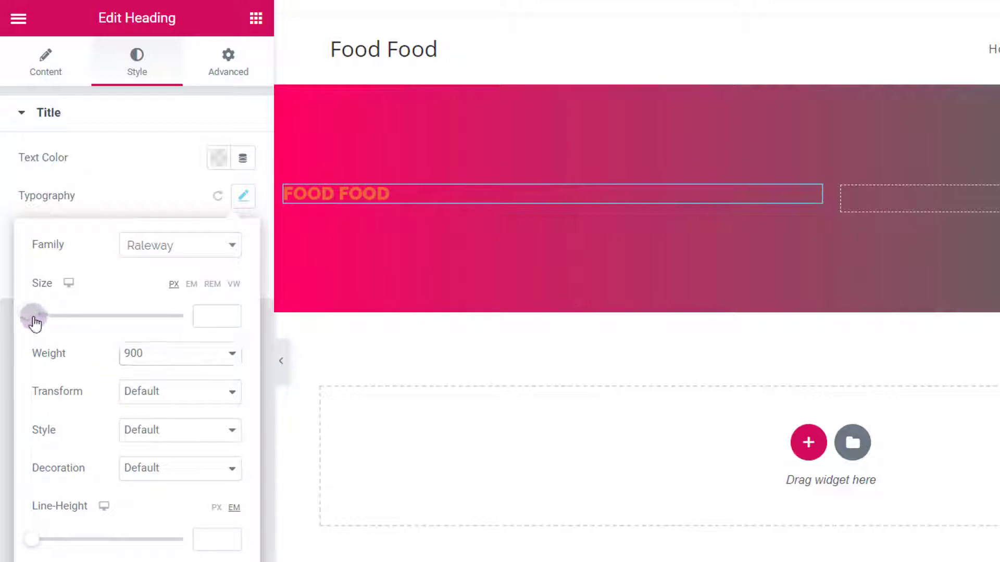
{"action": "left_click_drag", "start_coordinate": [32, 316], "coordinate": [72, 324]}
{"action": "left_click_drag", "start_coordinate": [81, 323], "coordinate": [96, 323]}
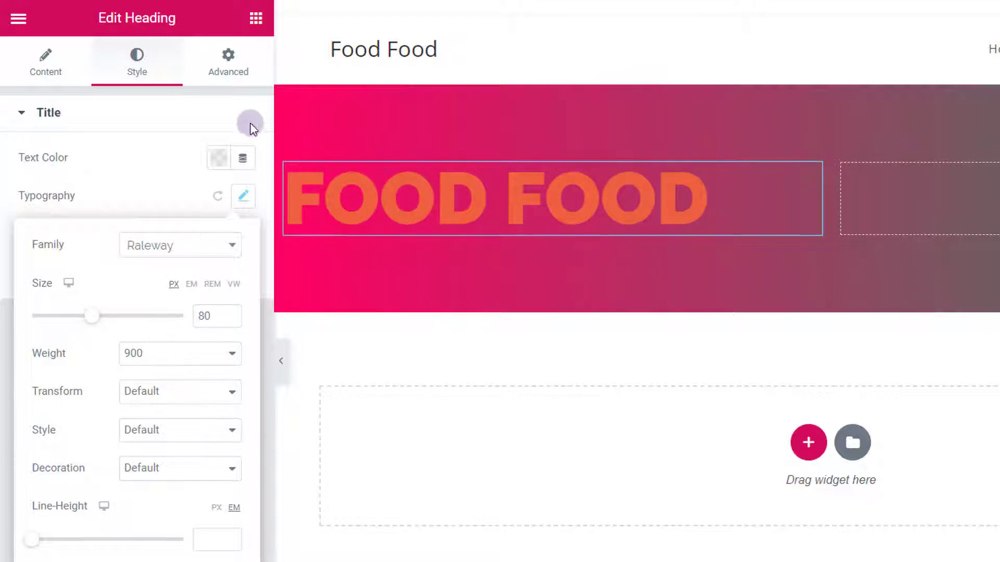
Step: Make the heading text white and update the page
{"action": "left_click", "coordinate": [221, 163]}
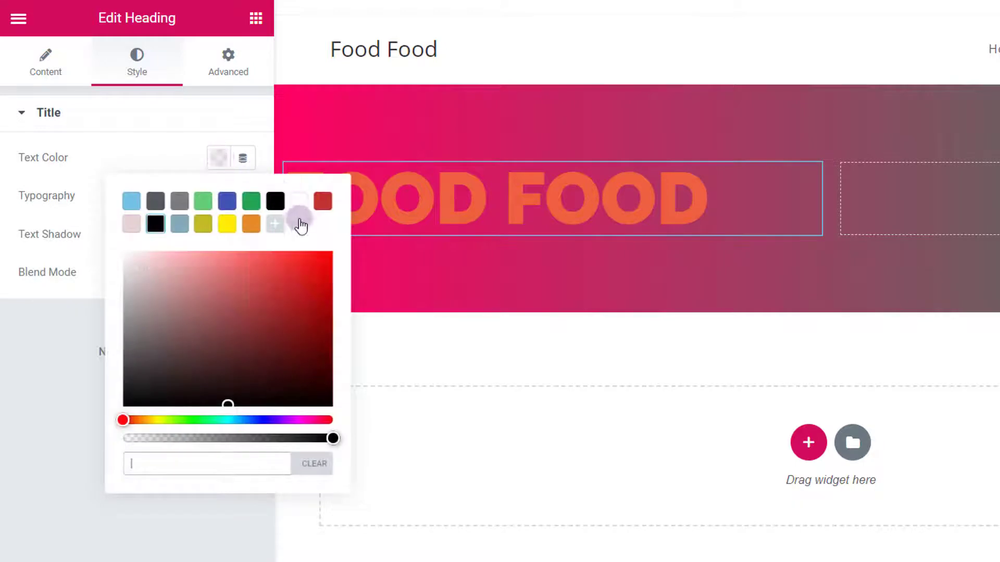
{"action": "left_click", "coordinate": [298, 203]}
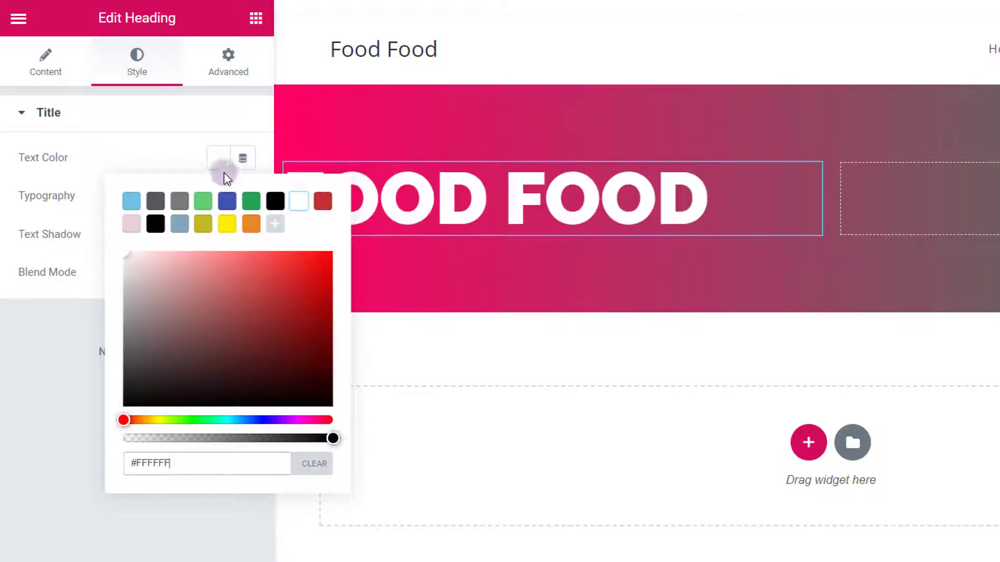
{"action": "left_click", "coordinate": [172, 158]}
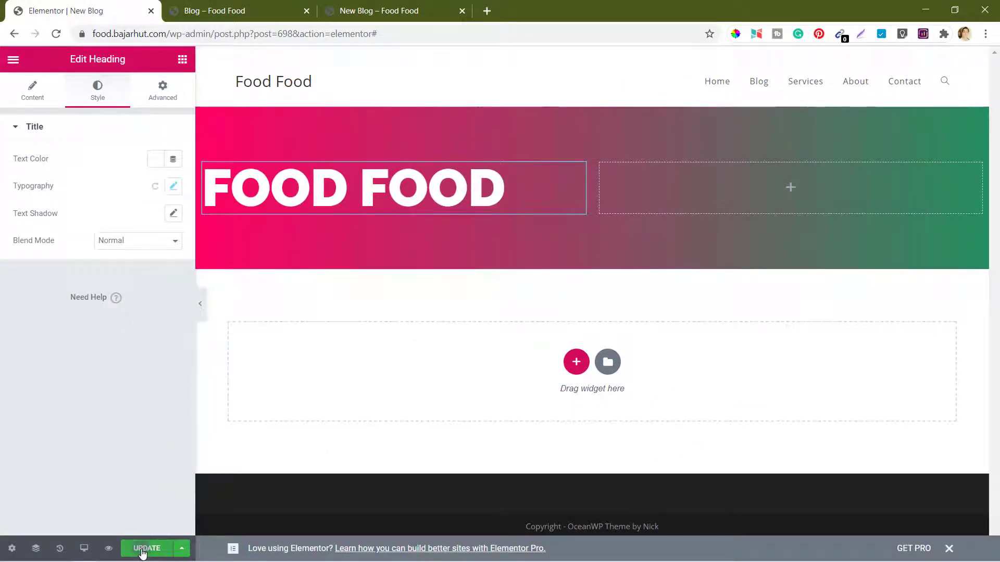
{"action": "left_click", "coordinate": [142, 551]}
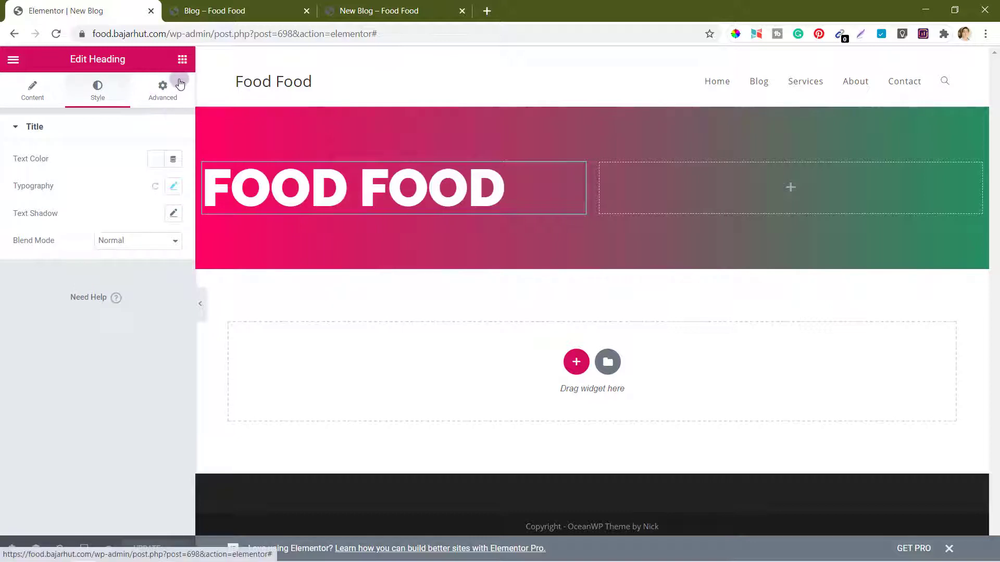
Step: Add a Text Editor widget under the heading reading 'The Best Food Blog on the Internet'
{"action": "left_click", "coordinate": [182, 61]}
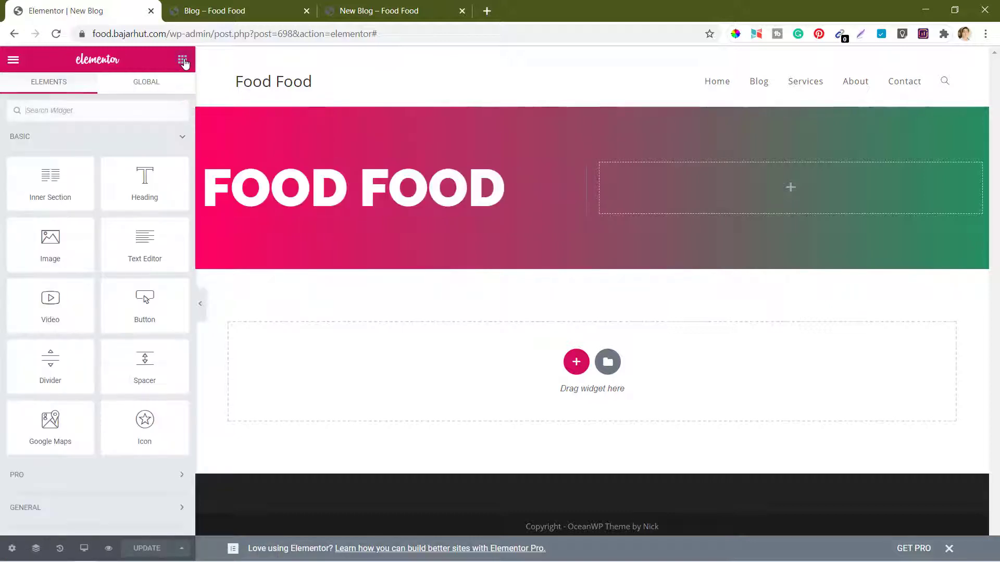
{"action": "left_click_drag", "start_coordinate": [145, 235], "coordinate": [339, 210]}
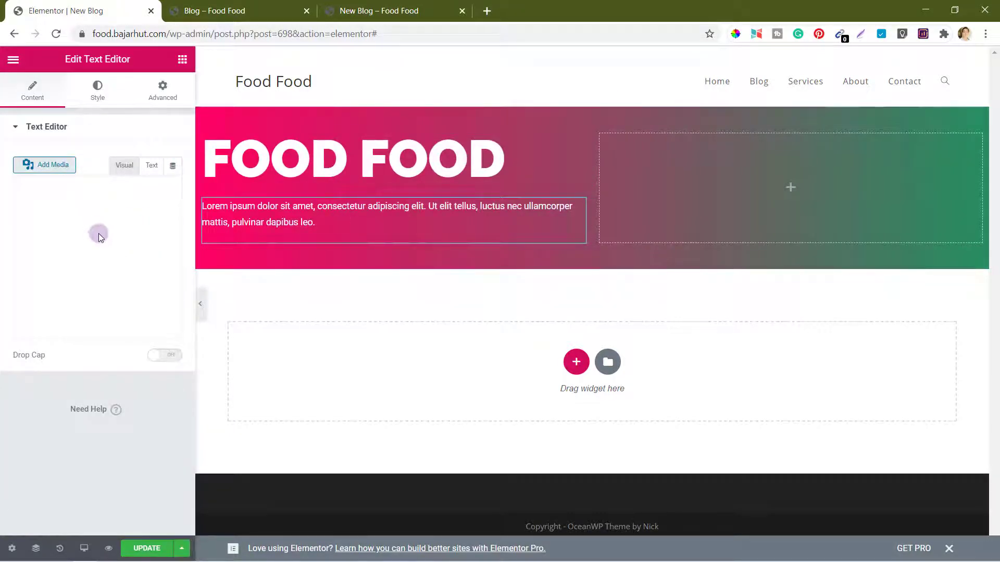
{"action": "left_click", "coordinate": [77, 239]}
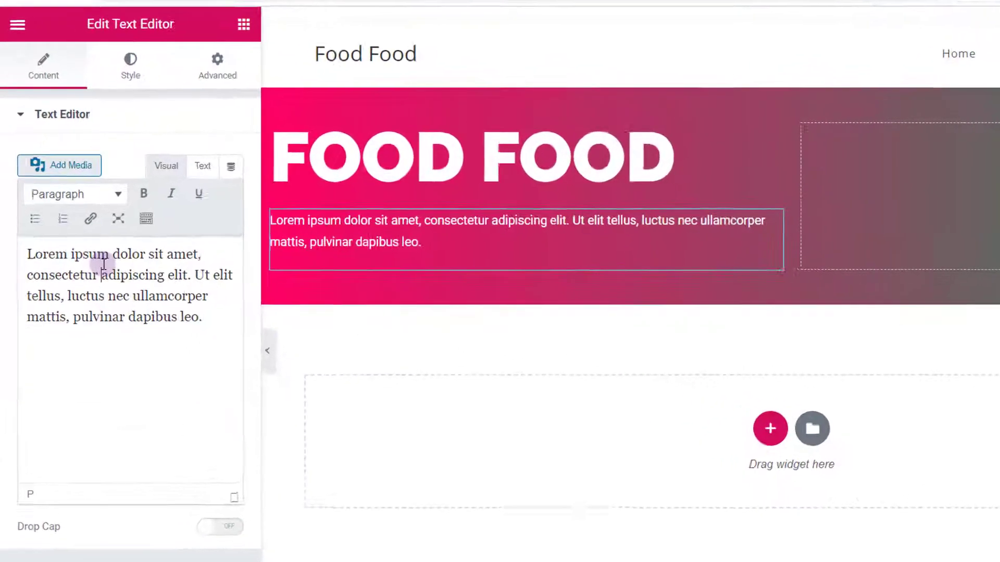
{"action": "key", "text": "ctrl+a"}
{"action": "type", "text": "The Best "}
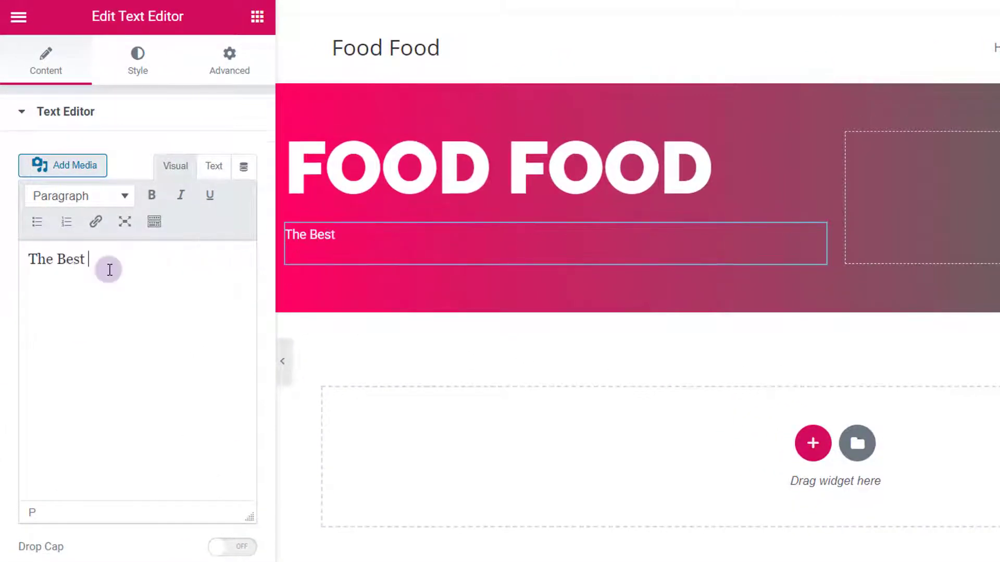
{"action": "type", "text": "Food Blog on the Internet"}
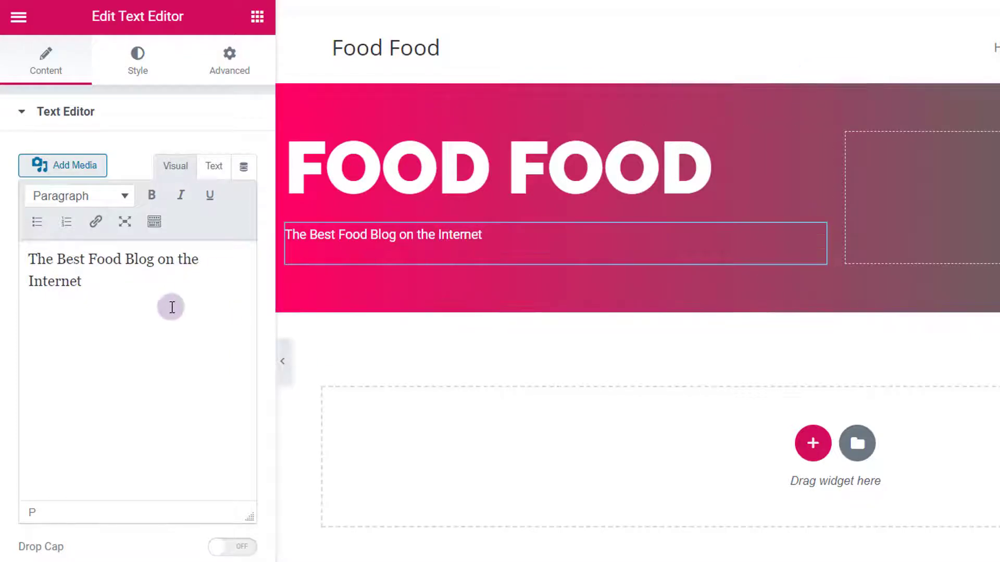
Step: Set the subtitle typography to Raleway, 25 px, weight 600, then update the page
{"action": "left_click", "coordinate": [138, 60]}
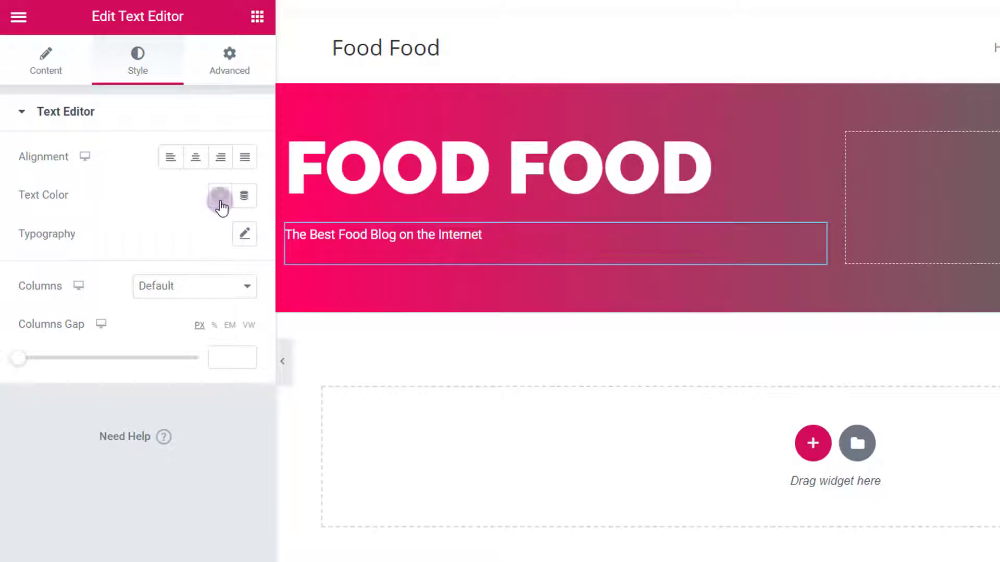
{"action": "left_click", "coordinate": [244, 232]}
{"action": "left_click", "coordinate": [243, 238]}
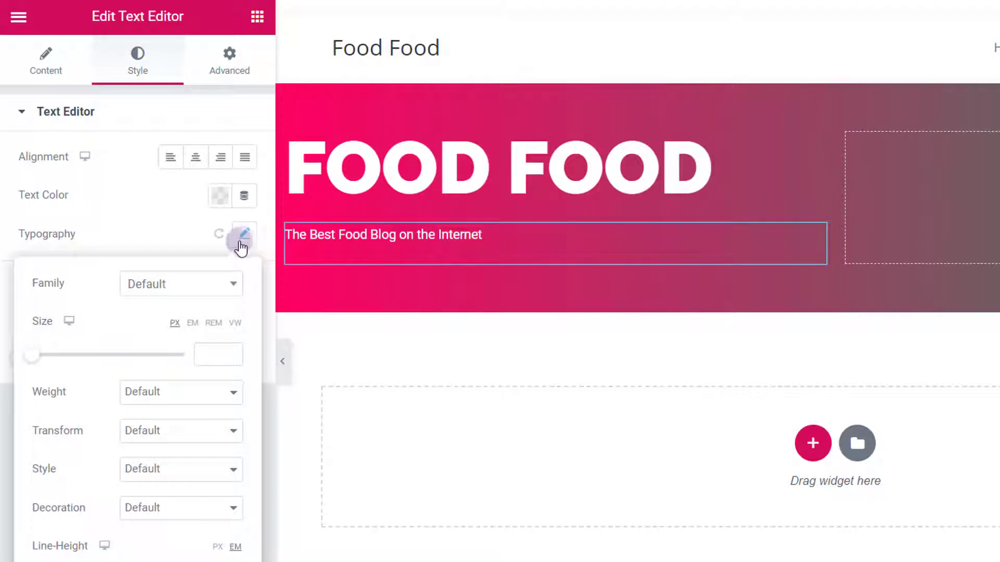
{"action": "left_click", "coordinate": [161, 290]}
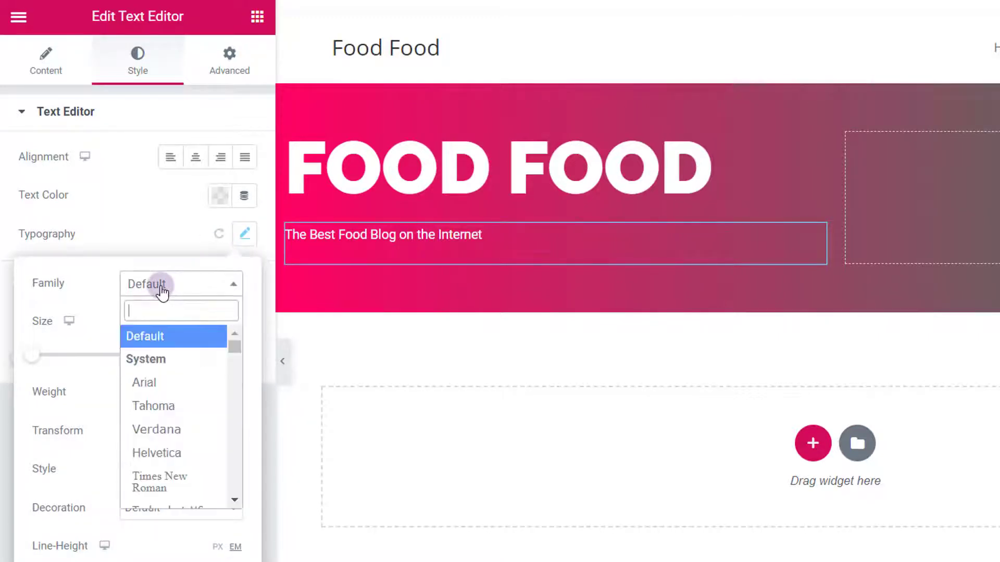
{"action": "type", "text": "ral"}
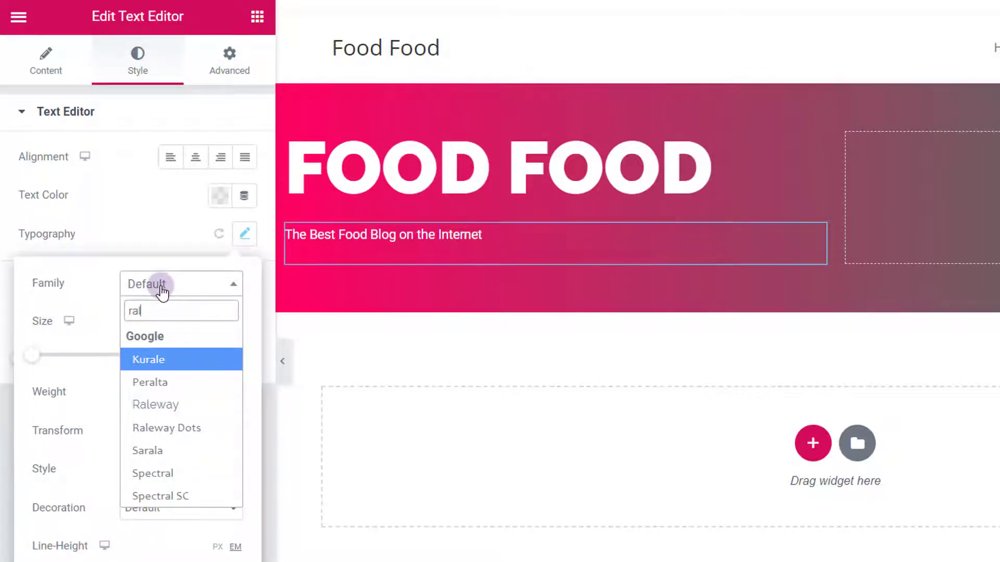
{"action": "left_click", "coordinate": [168, 407]}
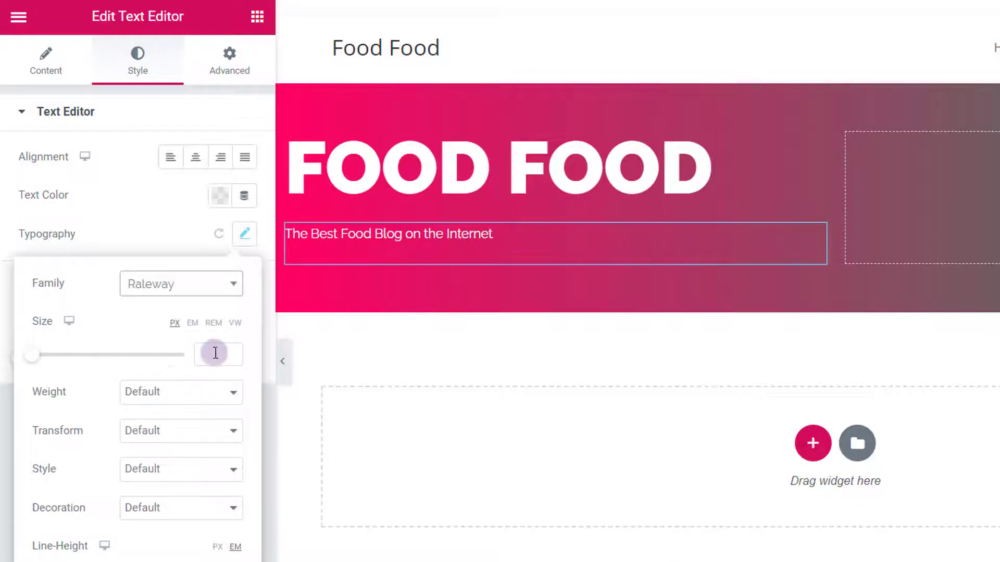
{"action": "mouse_move", "coordinate": [50, 364]}
{"action": "left_mouse_down"}
{"action": "mouse_move", "coordinate": [32, 363]}
{"action": "mouse_move", "coordinate": [52, 365]}
{"action": "left_mouse_up"}
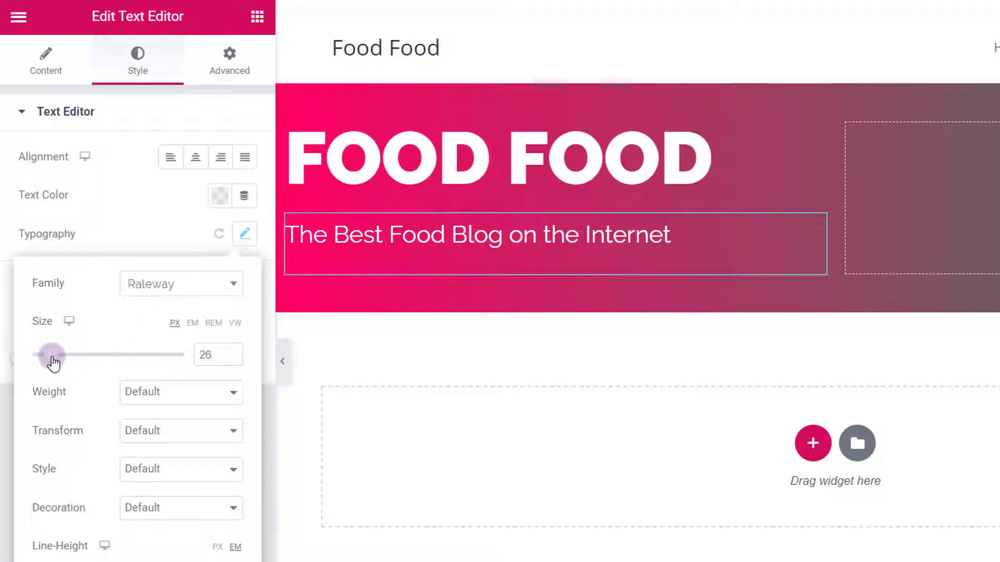
{"action": "left_click_drag", "start_coordinate": [54, 364], "coordinate": [53, 364]}
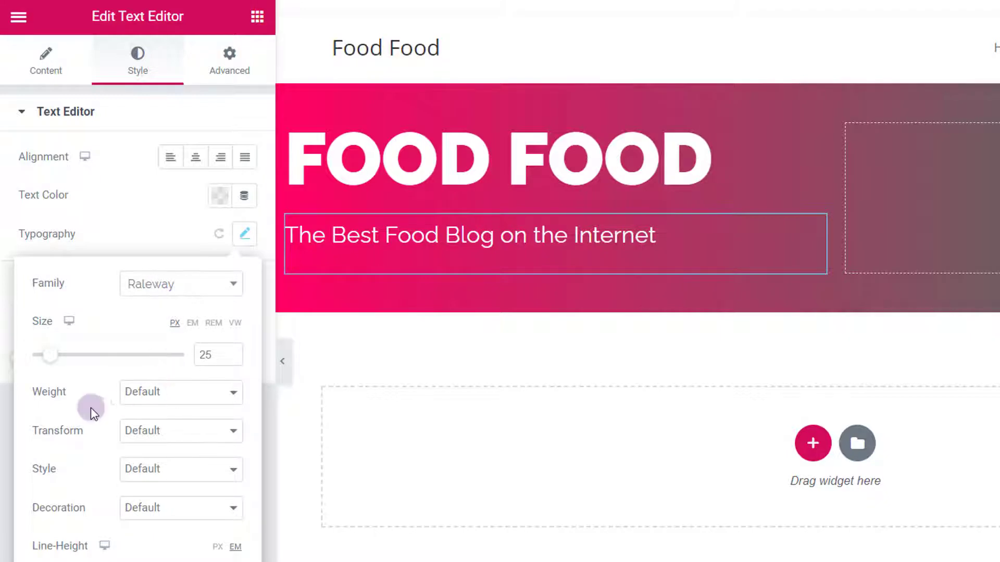
{"action": "left_click", "coordinate": [177, 402]}
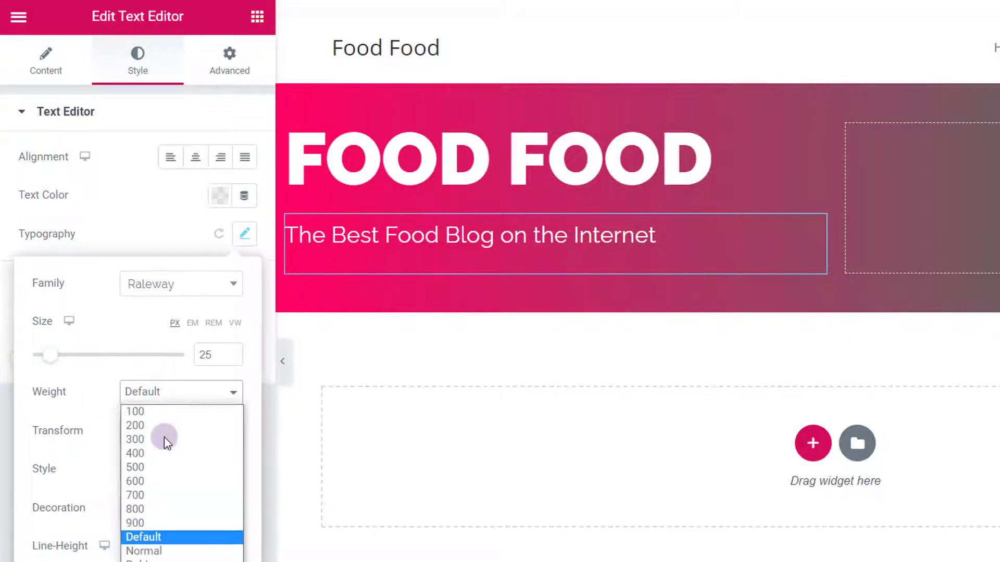
{"action": "left_click", "coordinate": [151, 479]}
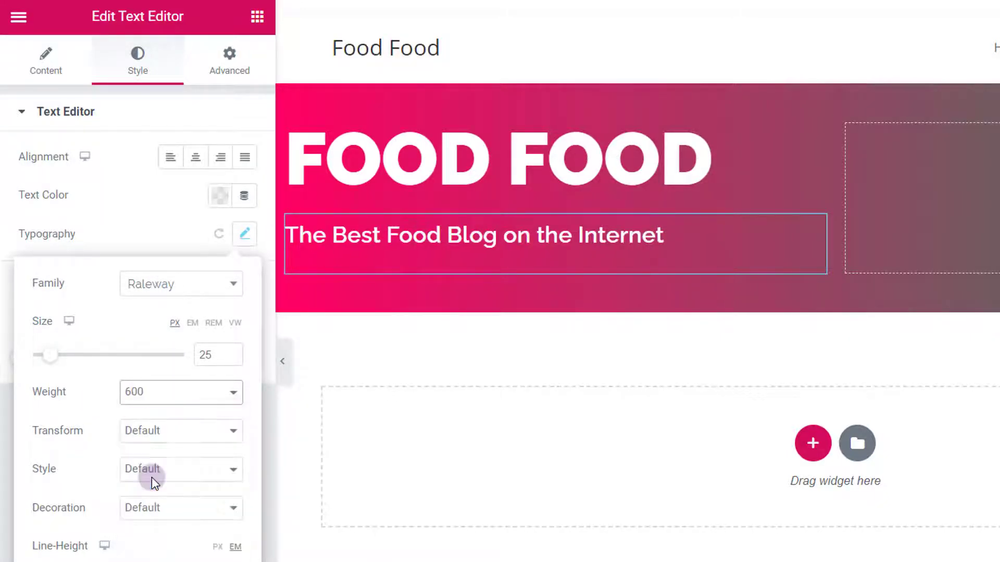
{"action": "left_click", "coordinate": [155, 239]}
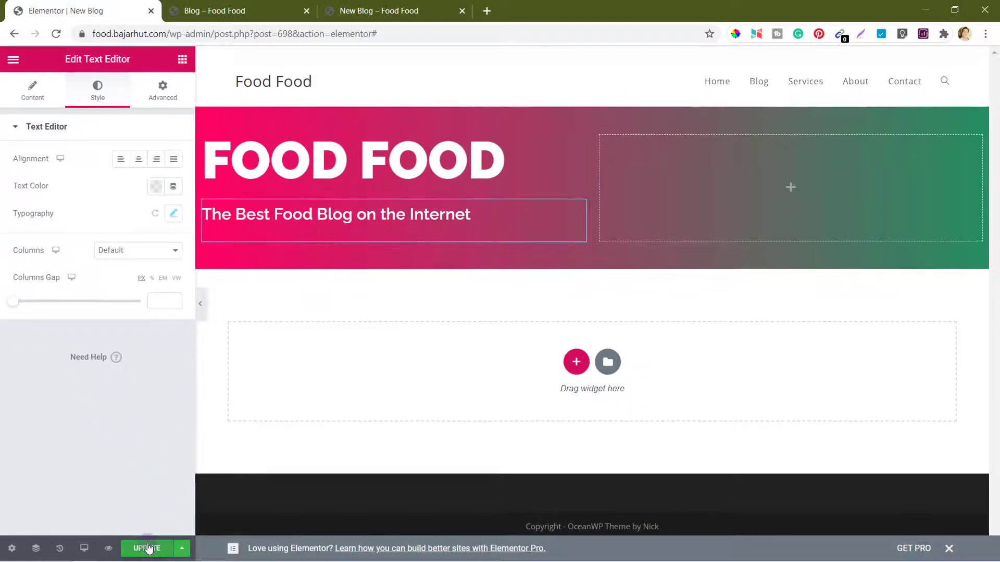
{"action": "left_click", "coordinate": [148, 548]}
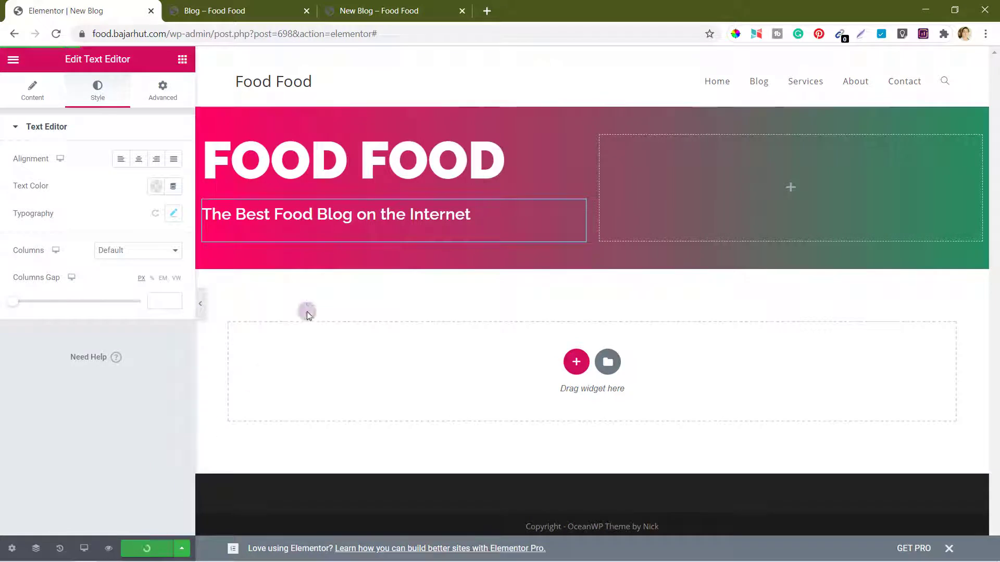
{"action": "left_click", "coordinate": [383, 7]}
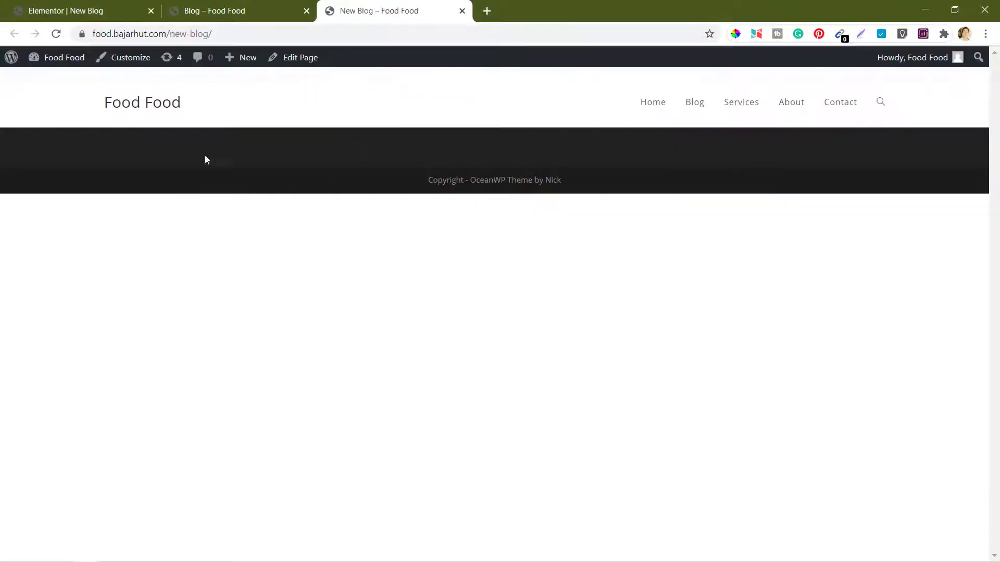
{"action": "left_click", "coordinate": [58, 33]}
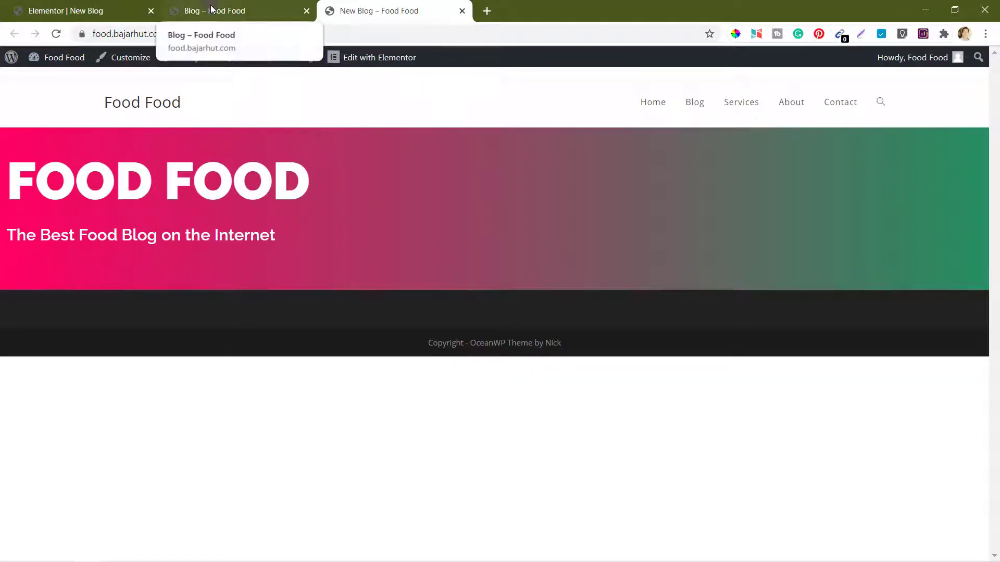
{"action": "left_click", "coordinate": [73, 9]}
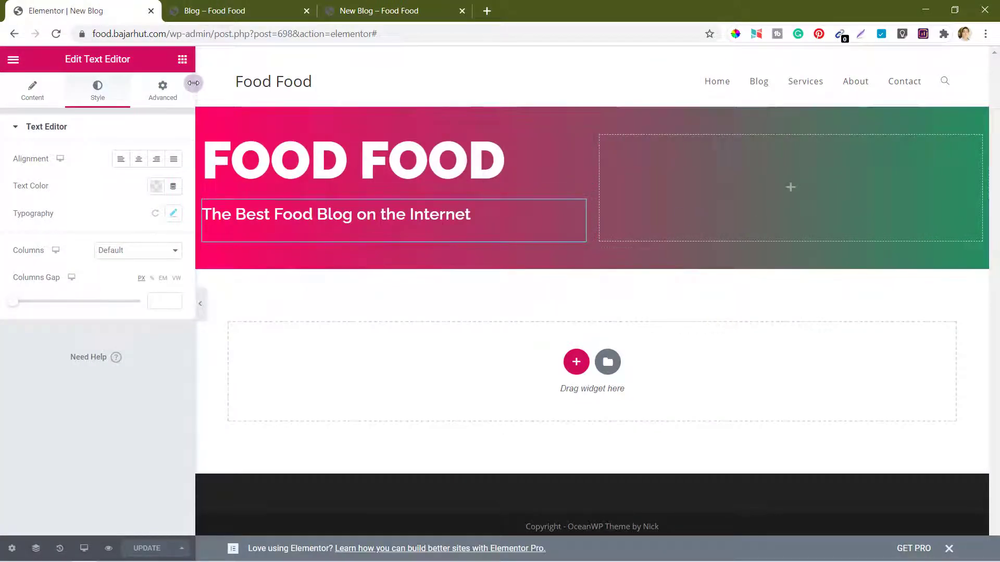
Step: Add a right-aligned Social Icons widget (Facebook, Twitter, YouTube) to the hero's right column
{"action": "left_click", "coordinate": [183, 60]}
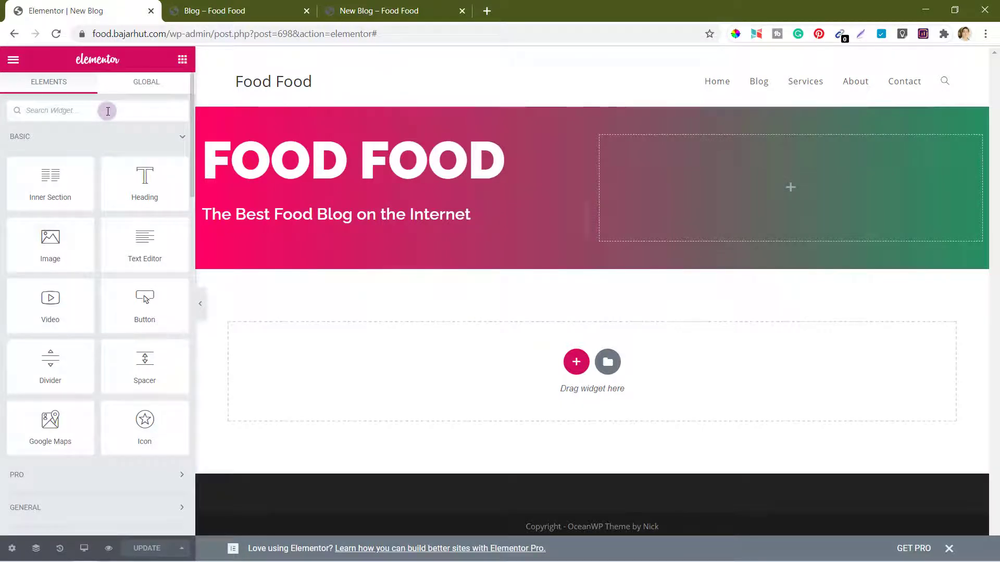
{"action": "type", "text": "soc"}
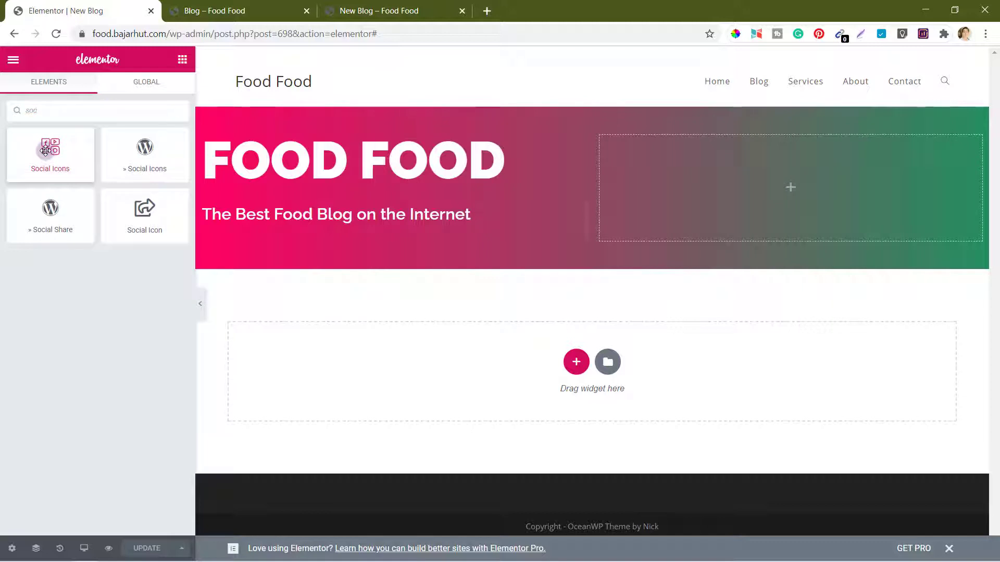
{"action": "left_click_drag", "start_coordinate": [46, 151], "coordinate": [767, 180]}
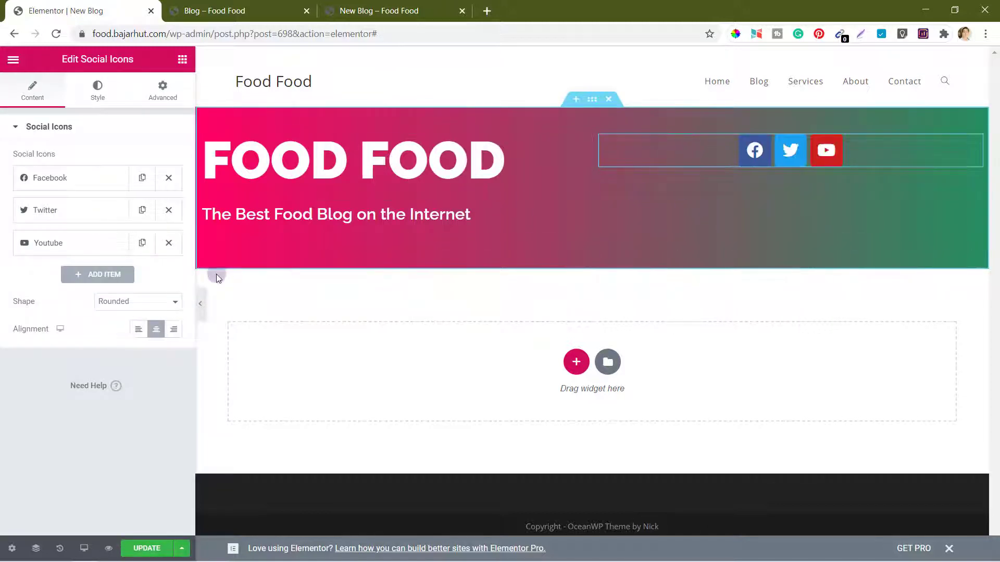
{"action": "left_click", "coordinate": [172, 333]}
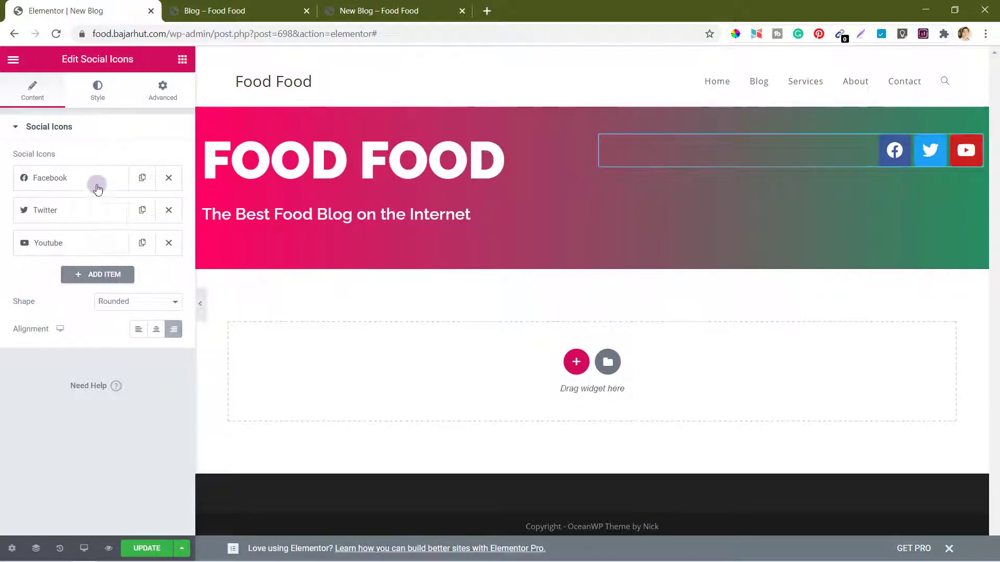
Step: Give the social icons custom colours: white primary and pink #ff0061 secondary
{"action": "left_click", "coordinate": [98, 97]}
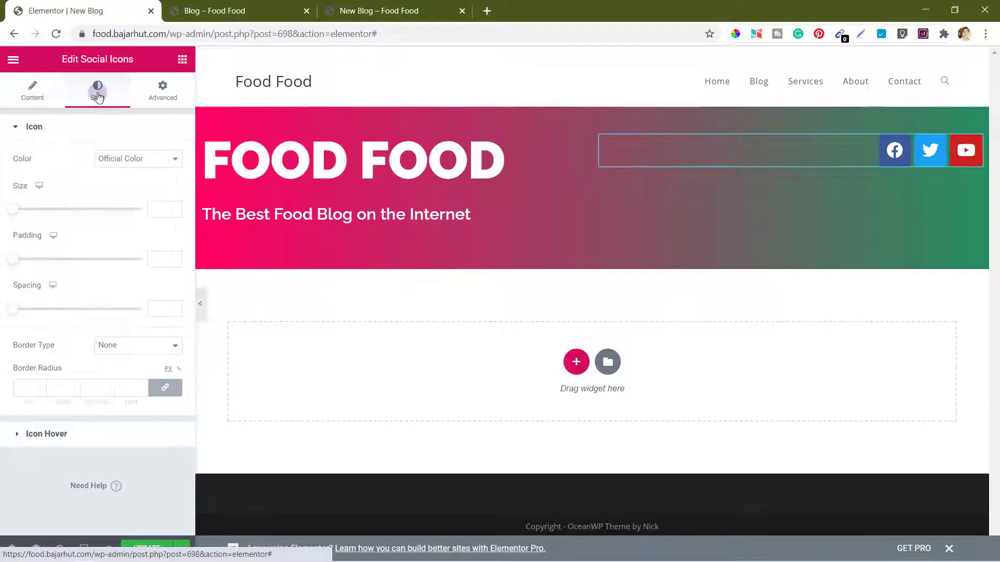
{"action": "left_click", "coordinate": [128, 161]}
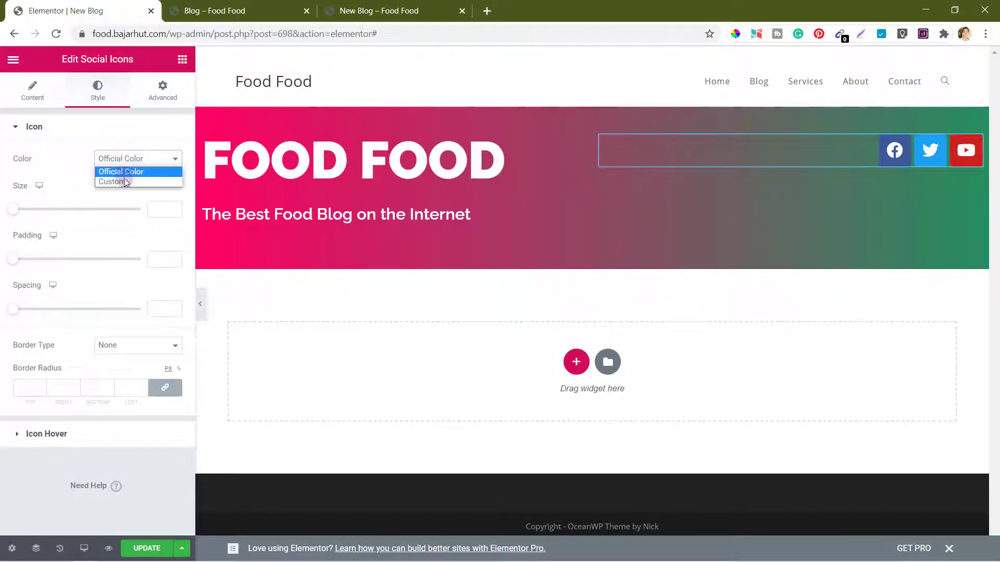
{"action": "left_click", "coordinate": [123, 181]}
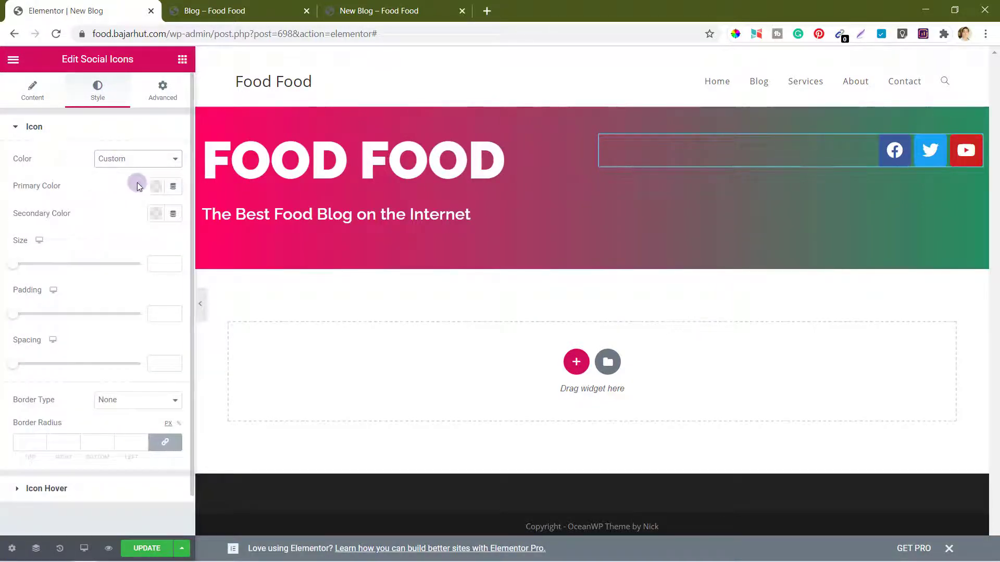
{"action": "left_click", "coordinate": [153, 189]}
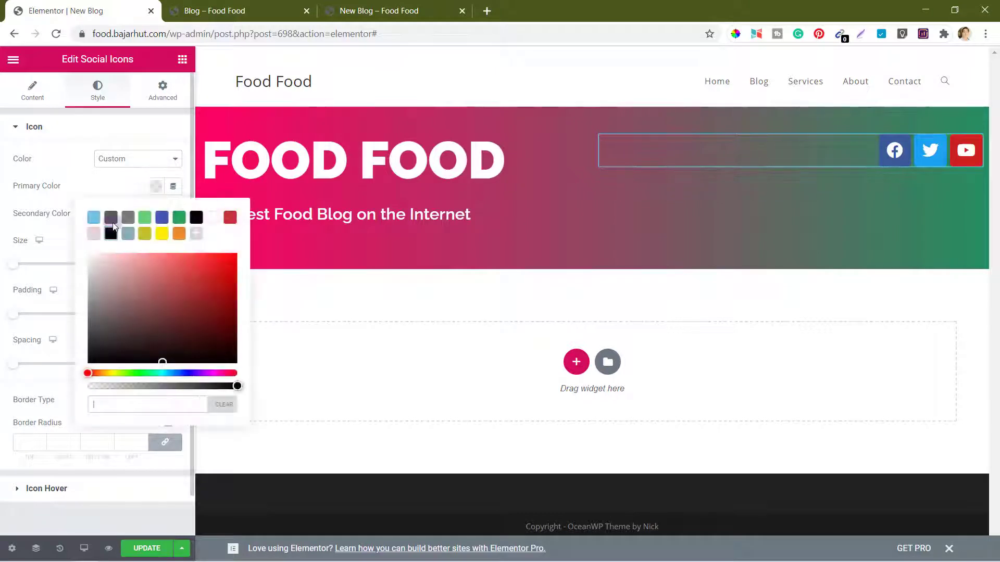
{"action": "left_click", "coordinate": [215, 219]}
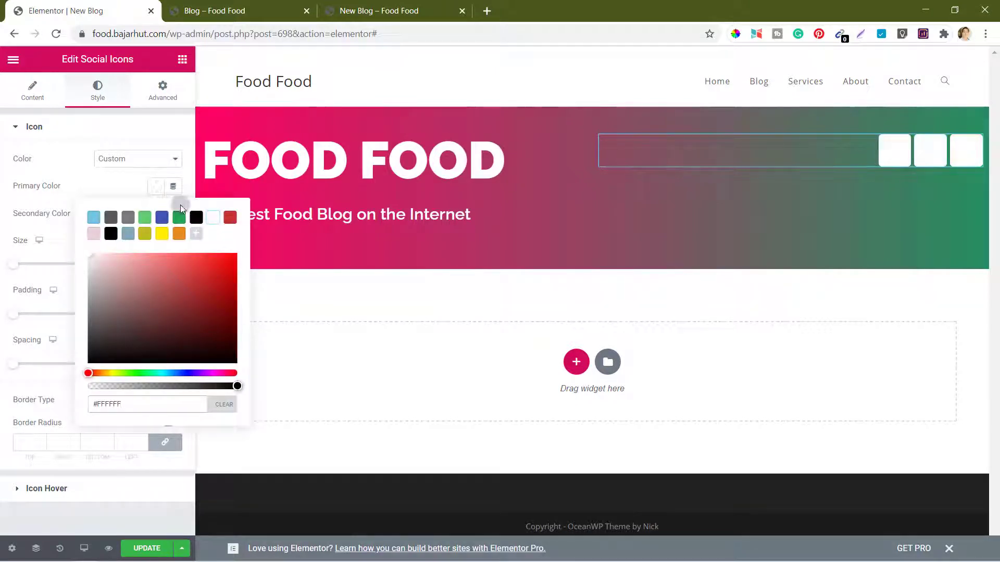
{"action": "left_click", "coordinate": [122, 186]}
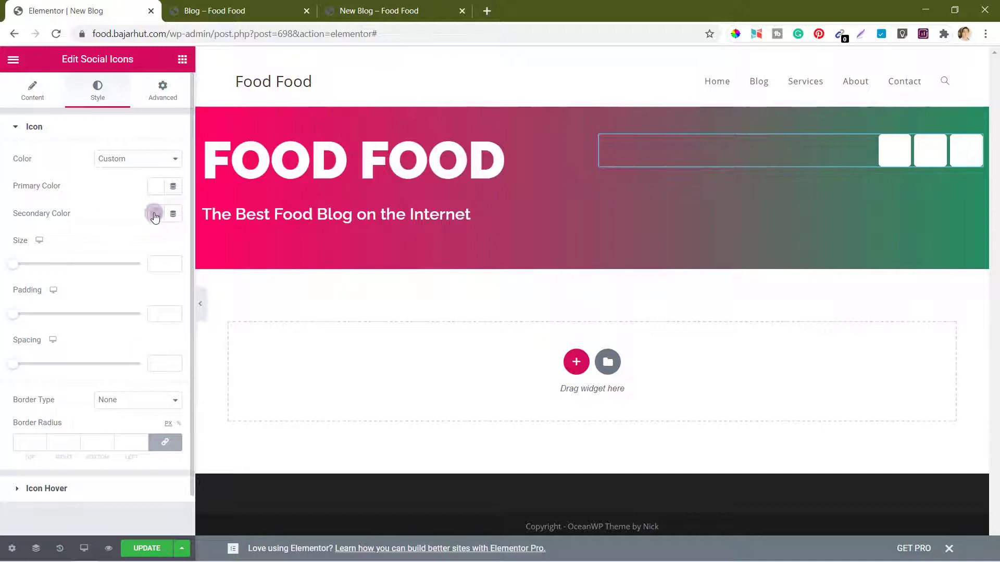
{"action": "left_click", "coordinate": [154, 217]}
{"action": "left_click", "coordinate": [132, 430]}
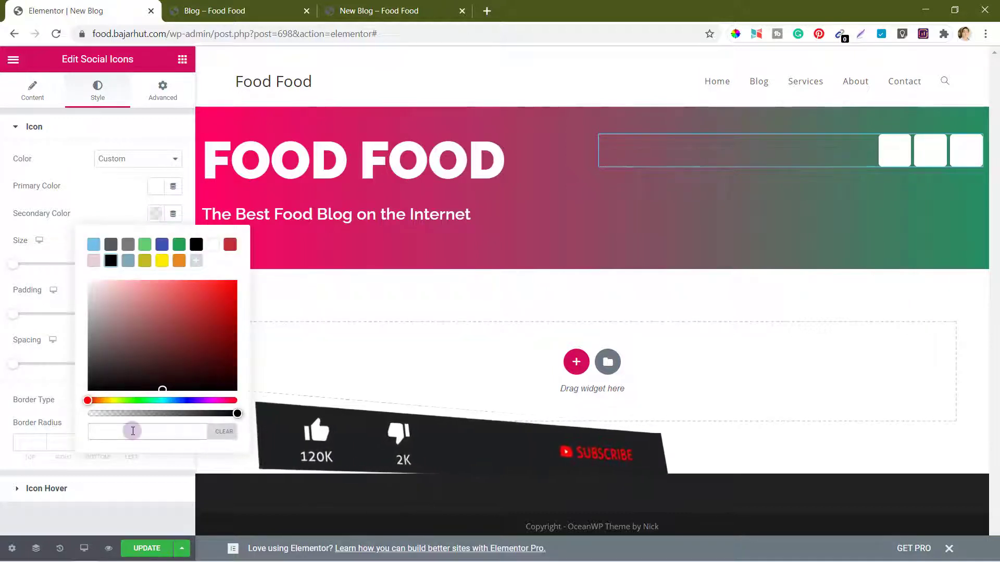
{"action": "type", "text": "#ff0061"}
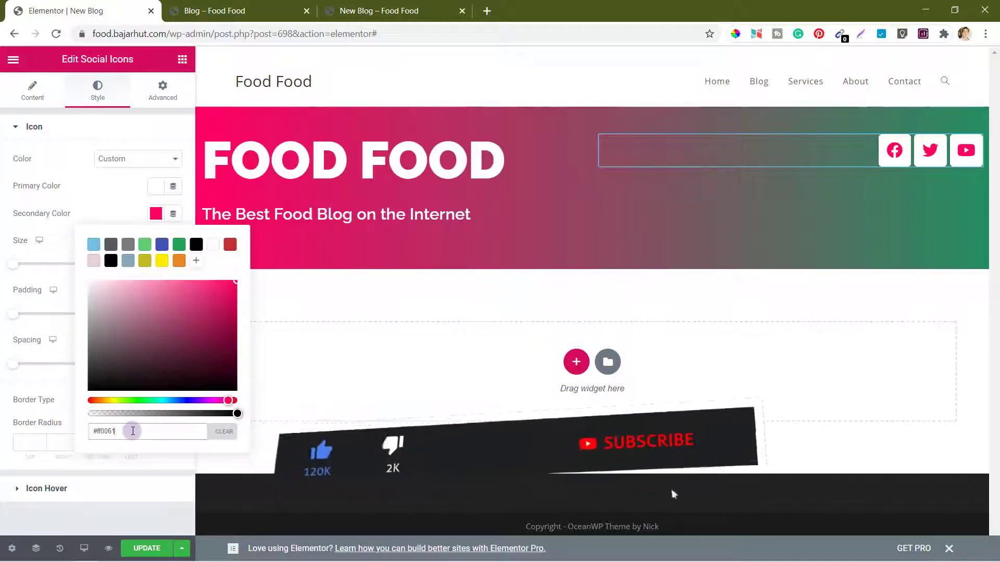
{"action": "left_click", "coordinate": [109, 209]}
Step: Shrink the social icons to size 20 and expand the Icon Hover settings
{"action": "left_click", "coordinate": [14, 264]}
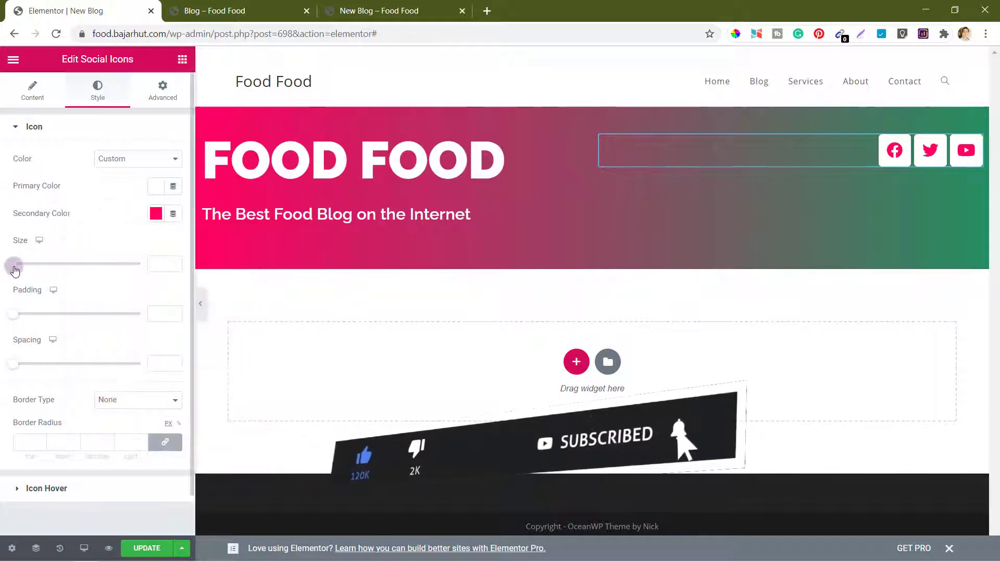
{"action": "left_click_drag", "start_coordinate": [14, 266], "coordinate": [18, 267]}
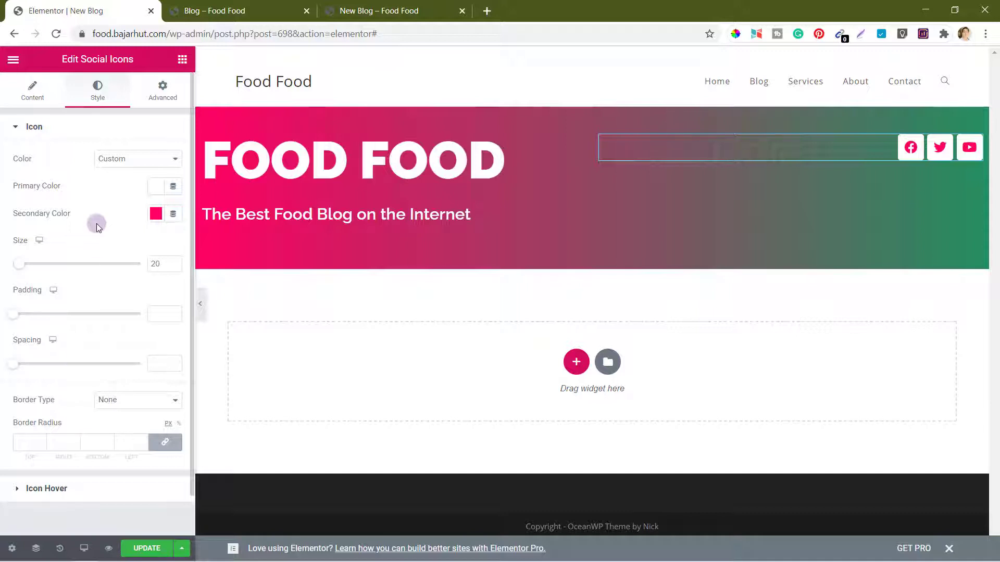
{"action": "scroll", "coordinate": [77, 417], "scroll_direction": "down", "scroll_amount": 2}
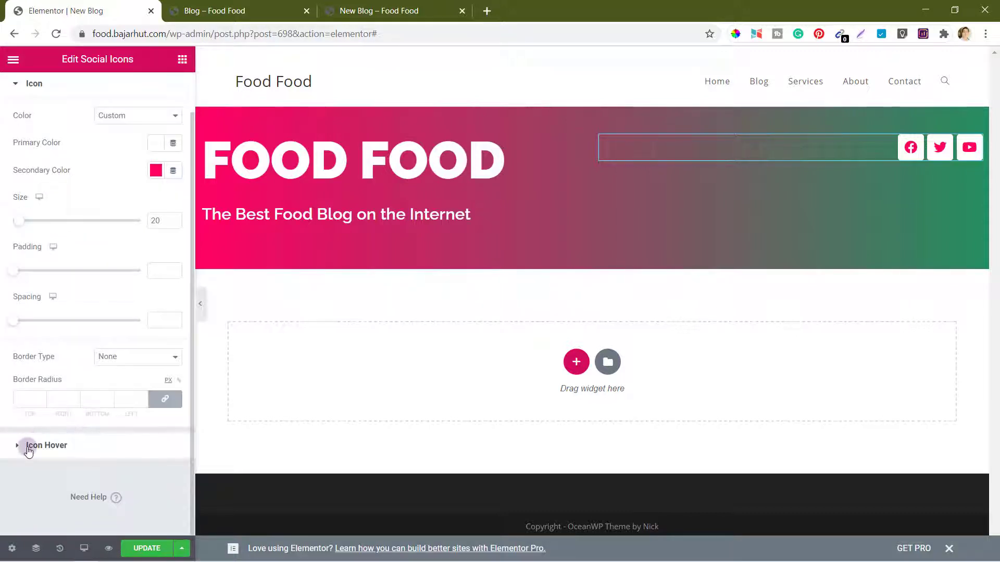
{"action": "left_click", "coordinate": [27, 447]}
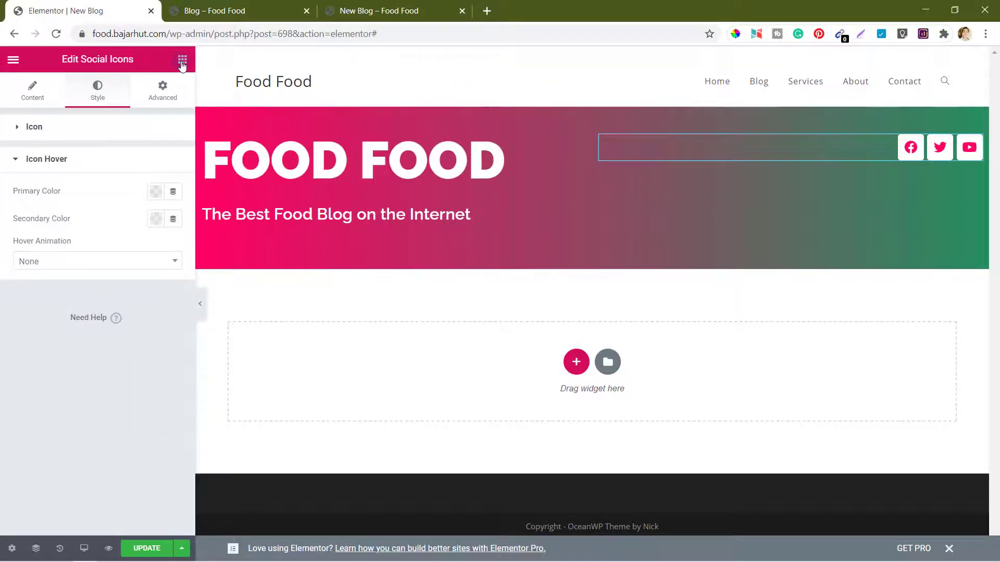
Step: Place a right-aligned Button widget under the social icons and retype its link
{"action": "left_click", "coordinate": [182, 60]}
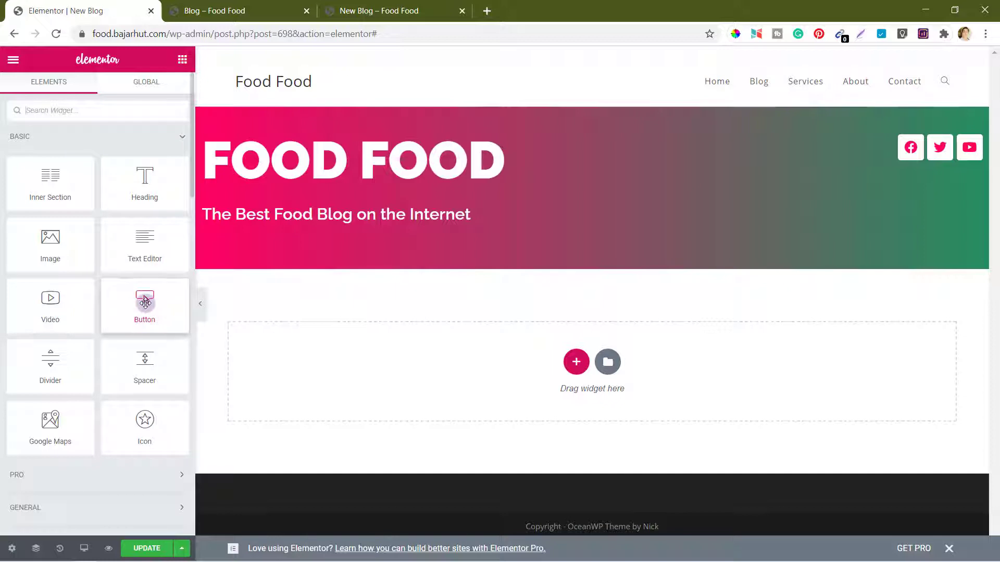
{"action": "left_click_drag", "start_coordinate": [145, 303], "coordinate": [935, 167]}
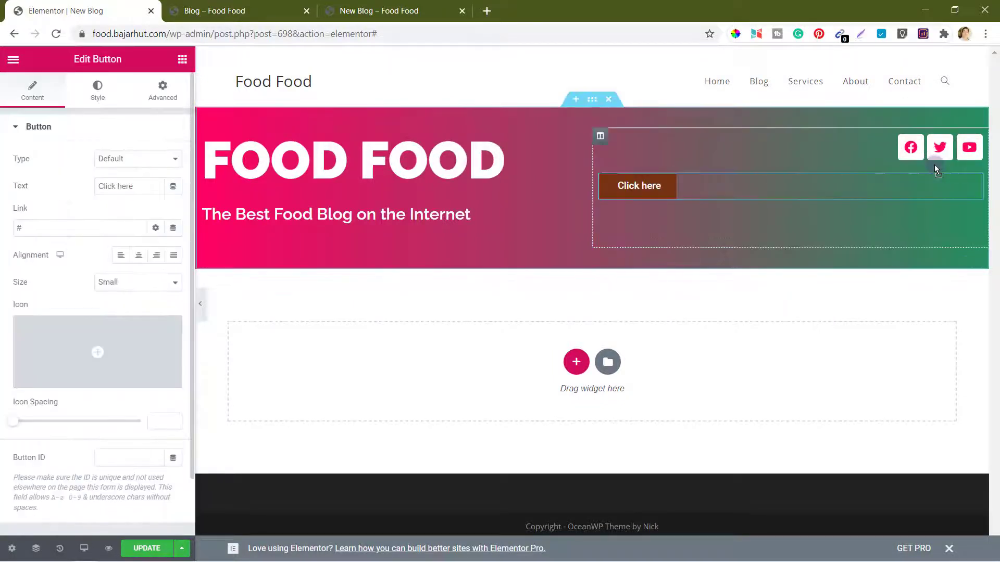
{"action": "left_click", "coordinate": [156, 255]}
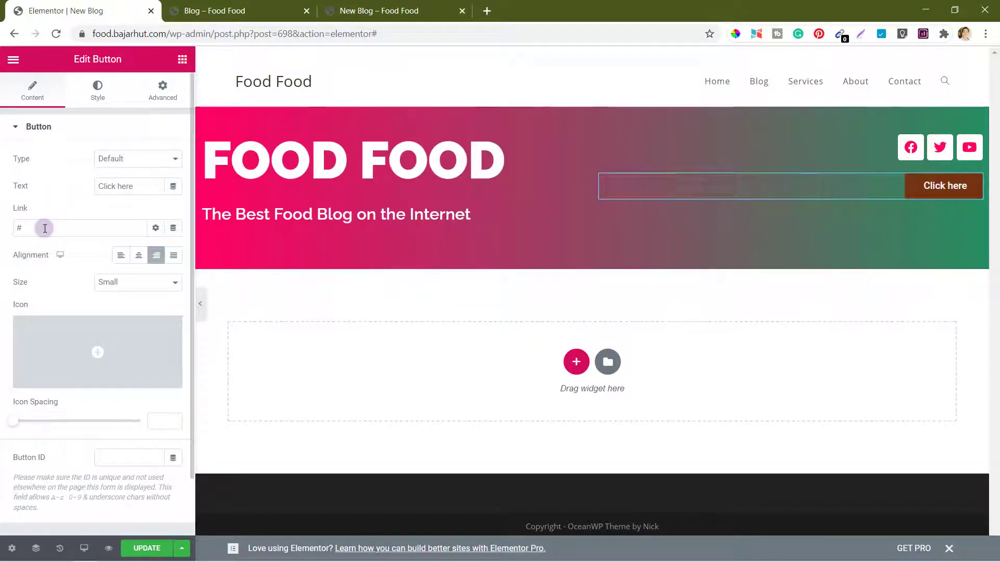
{"action": "left_click_drag", "start_coordinate": [45, 228], "coordinate": [1, 237]}
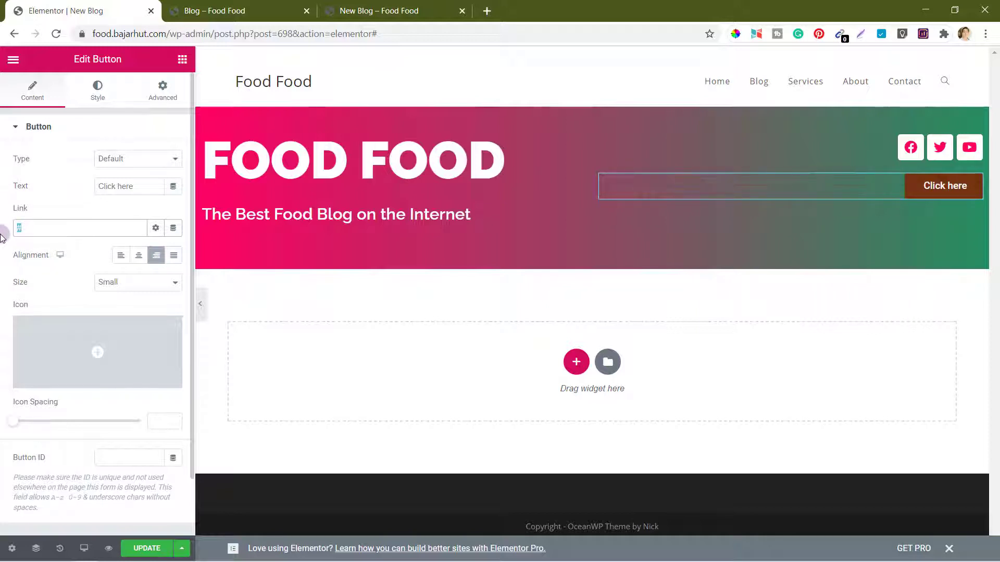
{"action": "type", "text": "www.sTdwares.com"}
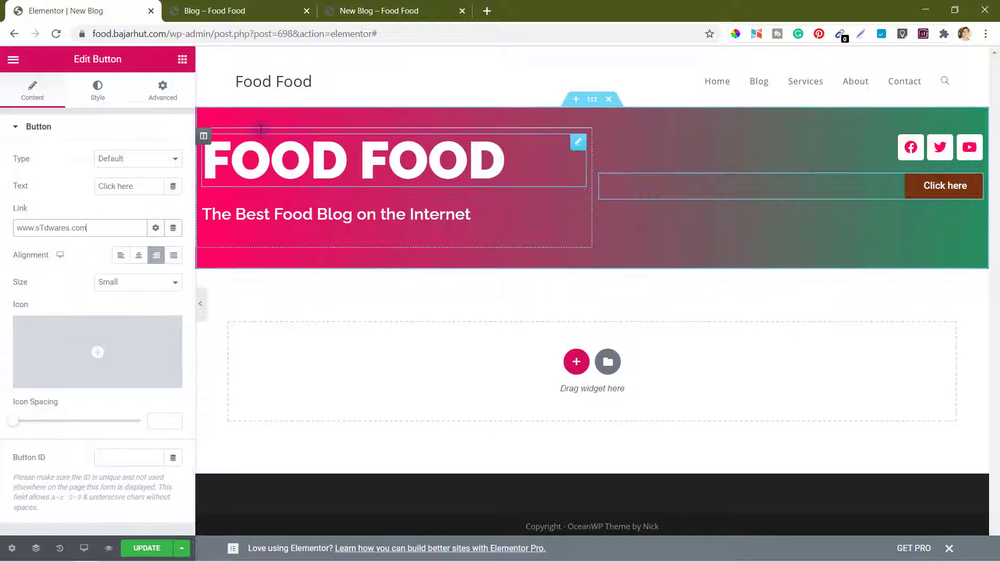
{"action": "left_click", "coordinate": [138, 187]}
{"action": "left_click_drag", "start_coordinate": [88, 185], "coordinate": [45, 188]}
{"action": "type", "text": "G"}
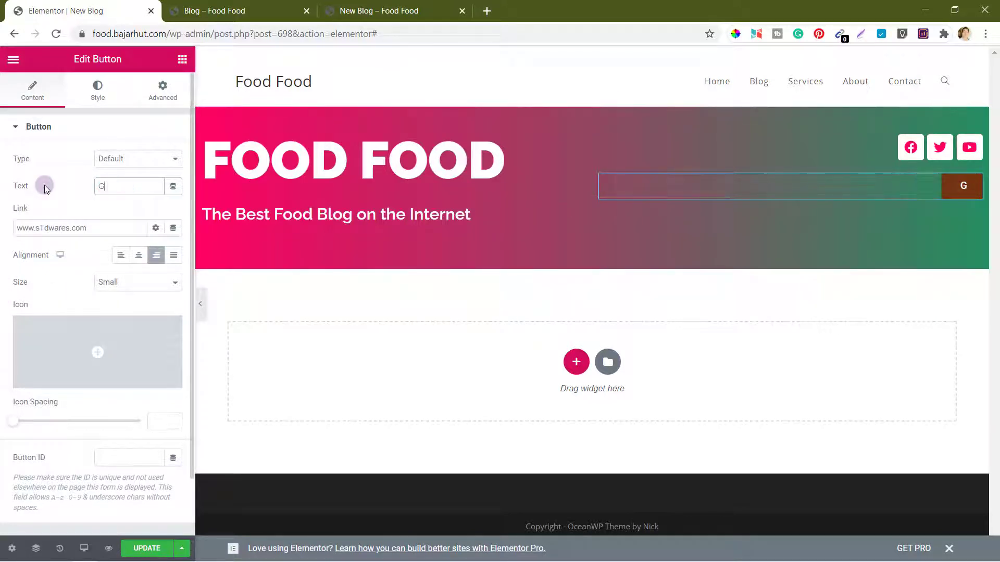
{"action": "type", "text": "et one "}
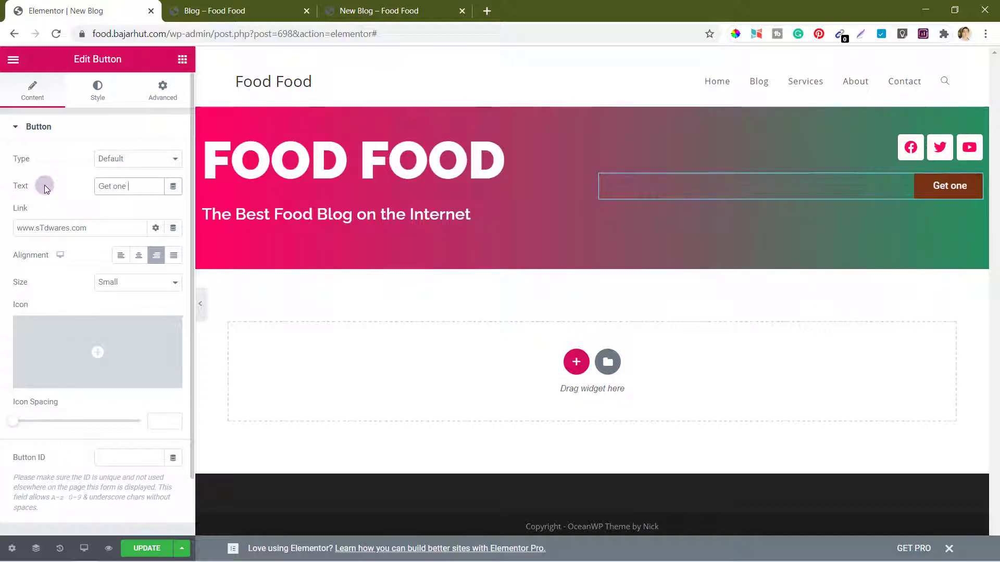
{"action": "type", "text": "for Free"}
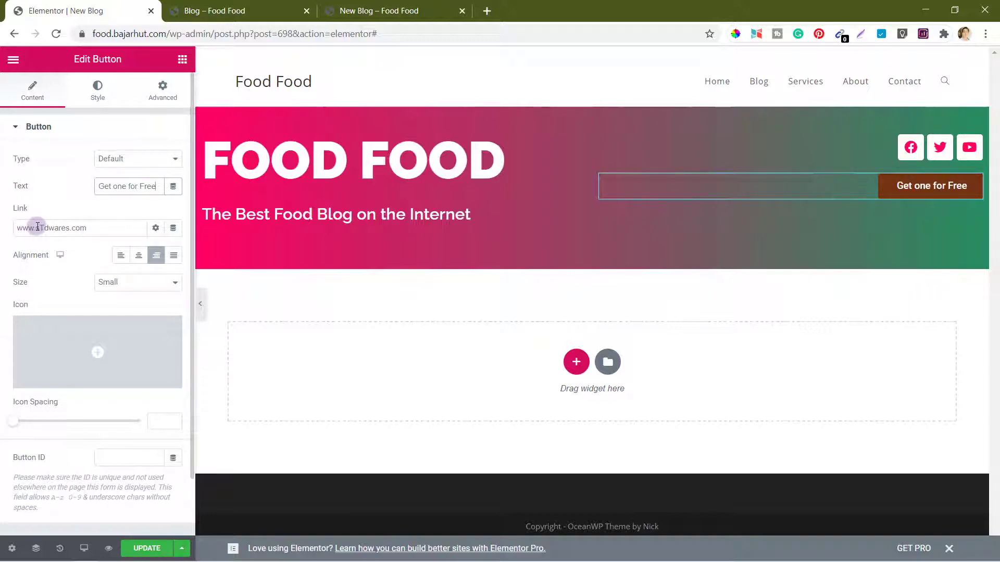
{"action": "left_click_drag", "start_coordinate": [32, 227], "coordinate": [25, 229]}
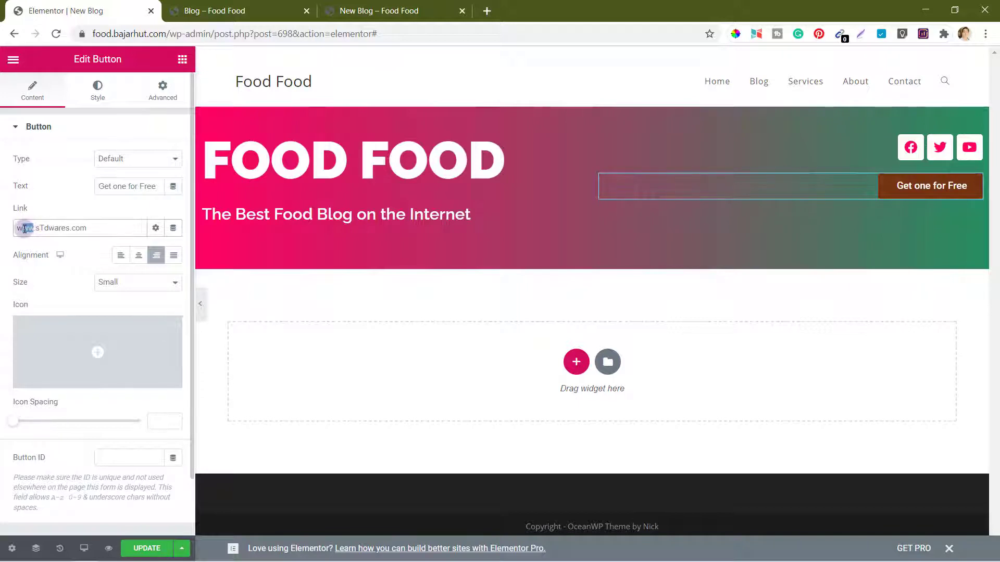
{"action": "key", "text": "BackSpace"}
{"action": "type", "text": "https://wp"}
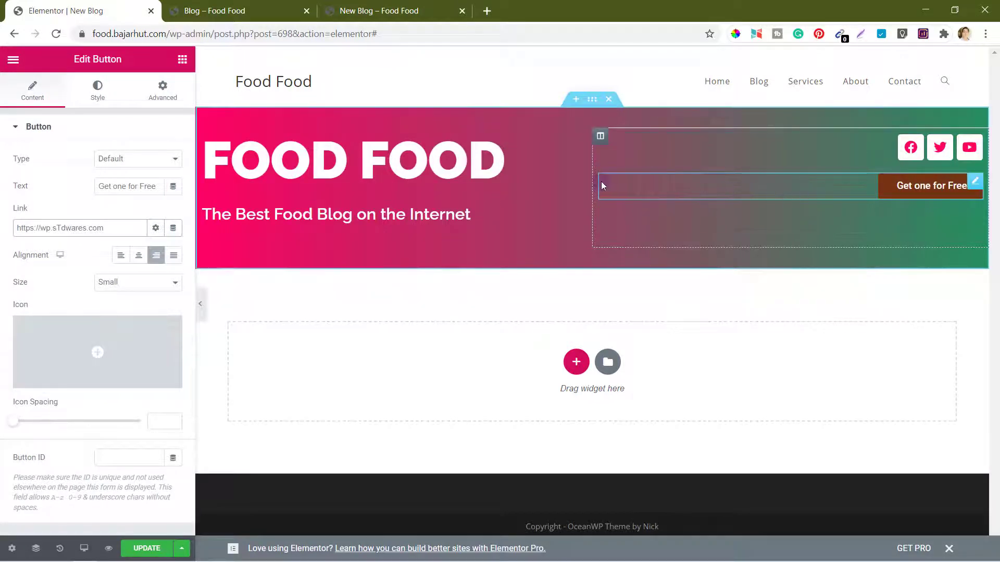
Step: Set the right hero column's vertical alignment to Middle and update the page
{"action": "left_click", "coordinate": [600, 137]}
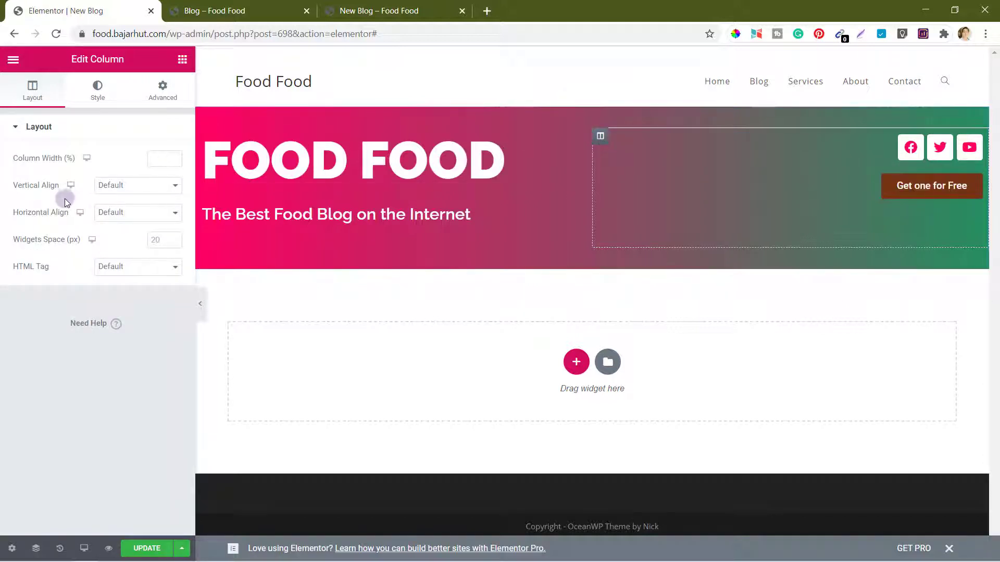
{"action": "left_click", "coordinate": [151, 186]}
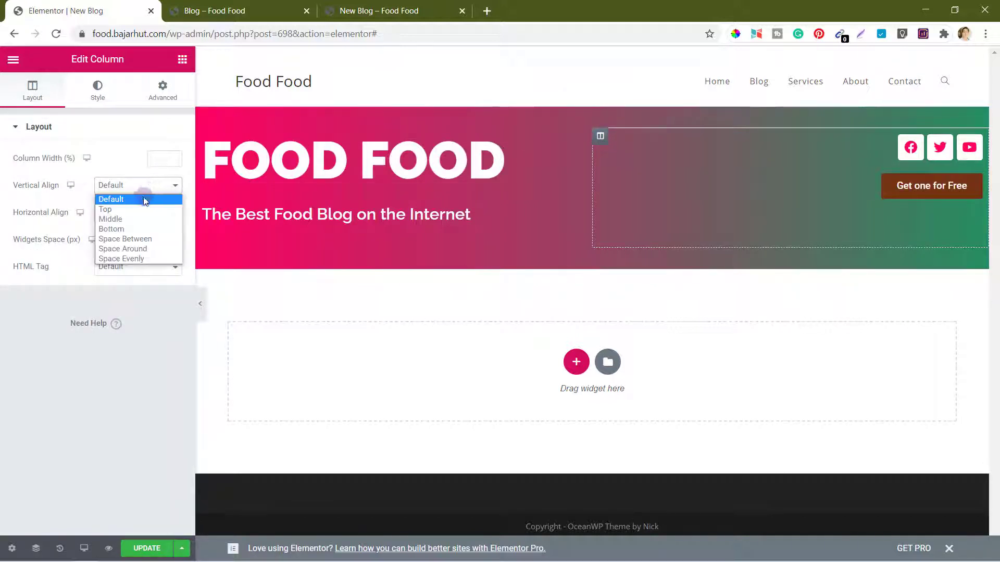
{"action": "left_click", "coordinate": [128, 221]}
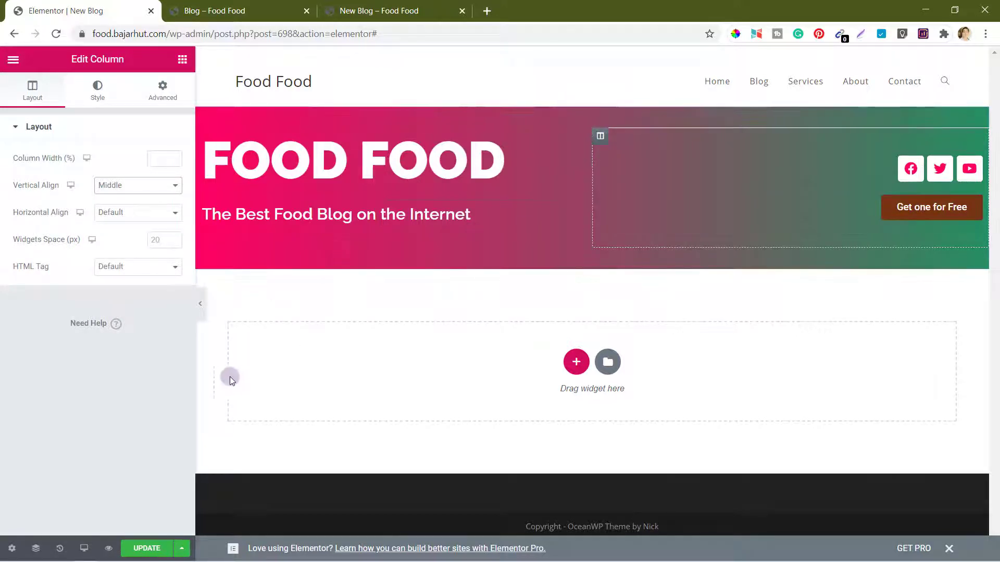
{"action": "left_click", "coordinate": [143, 551]}
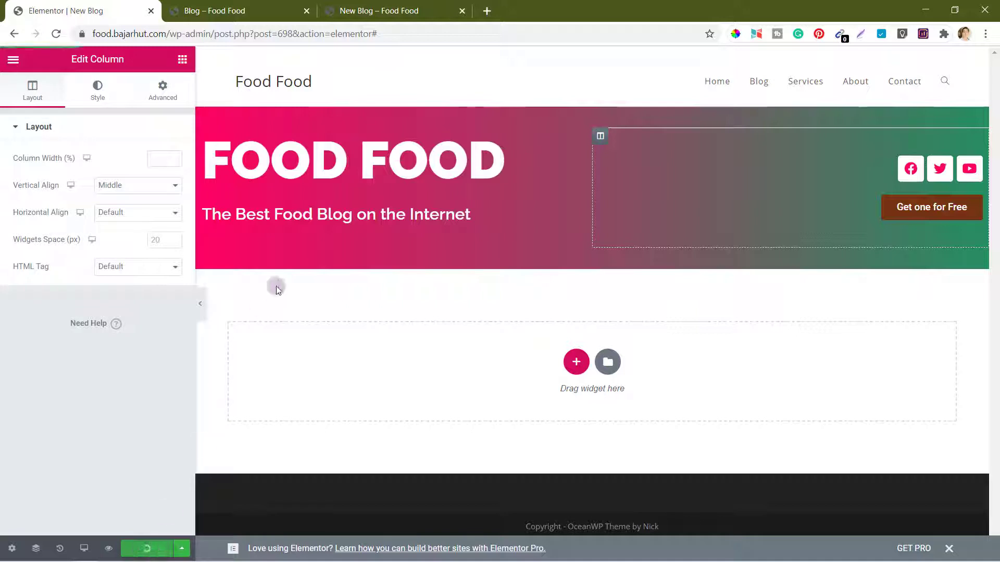
Step: Reload the live New Blog page to check the changes, then return to the editor
{"action": "left_click", "coordinate": [383, 9]}
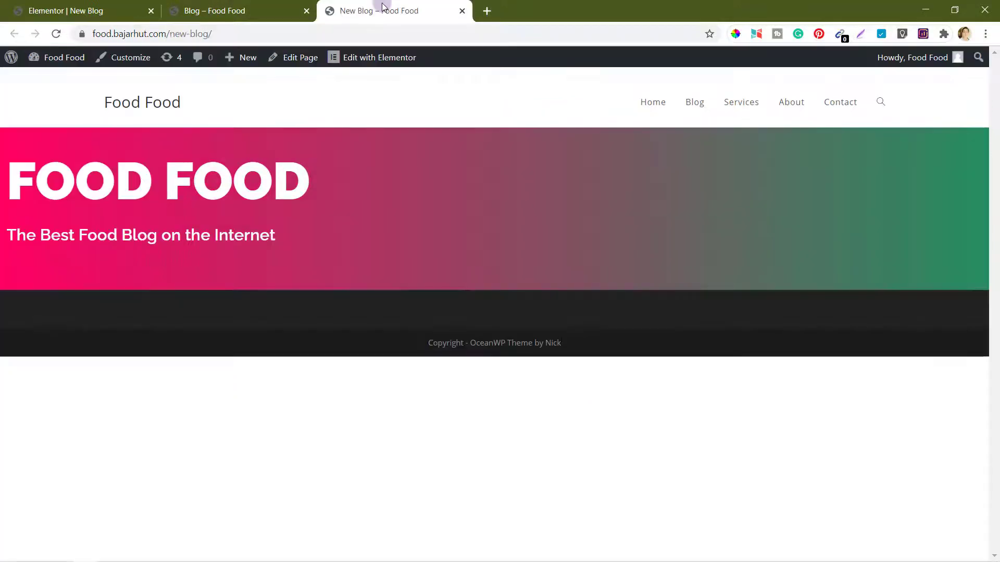
{"action": "left_click", "coordinate": [57, 35]}
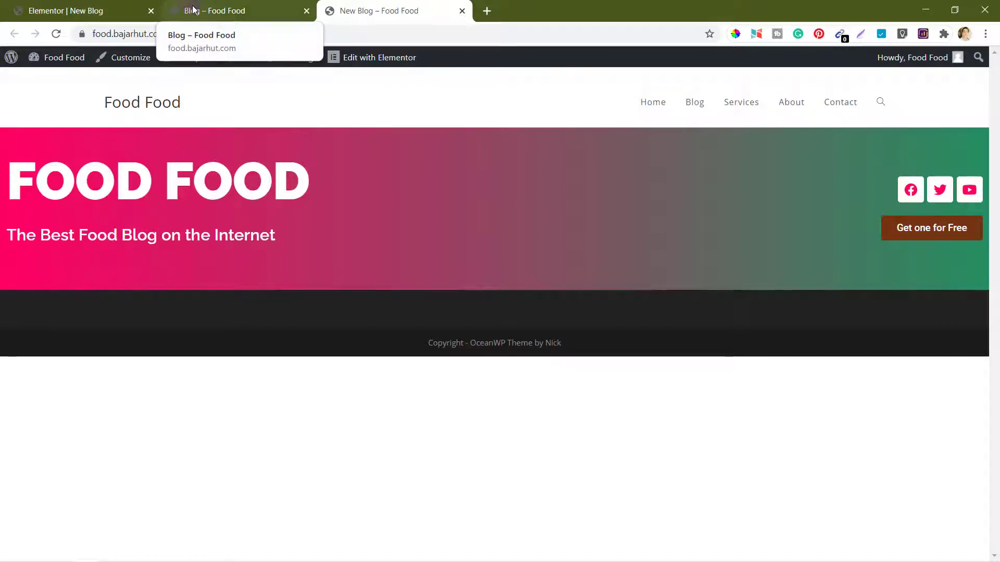
{"action": "left_click", "coordinate": [84, 11]}
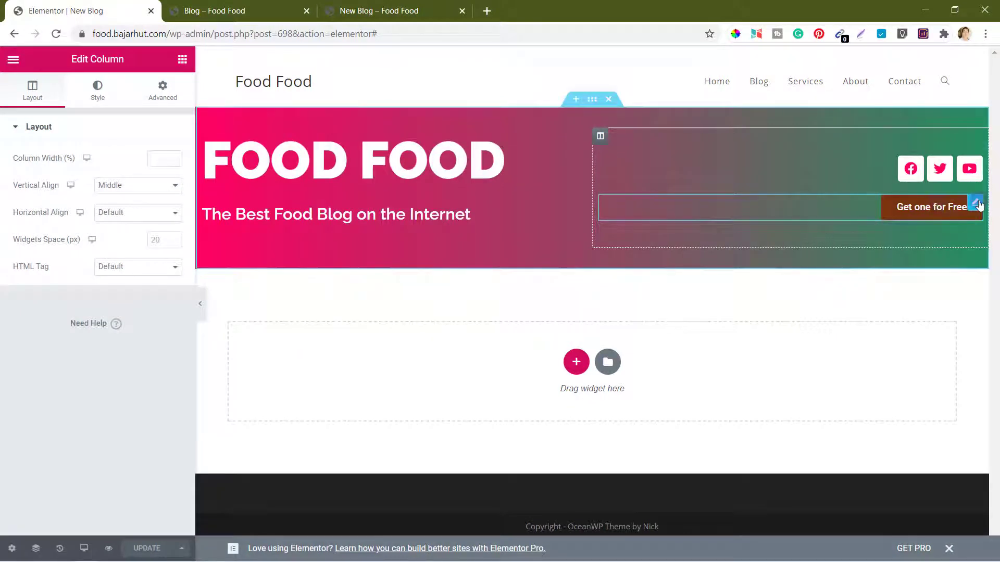
Step: Set the Get one for Free button's background colour to #ff0061 and update the page
{"action": "left_click", "coordinate": [975, 203]}
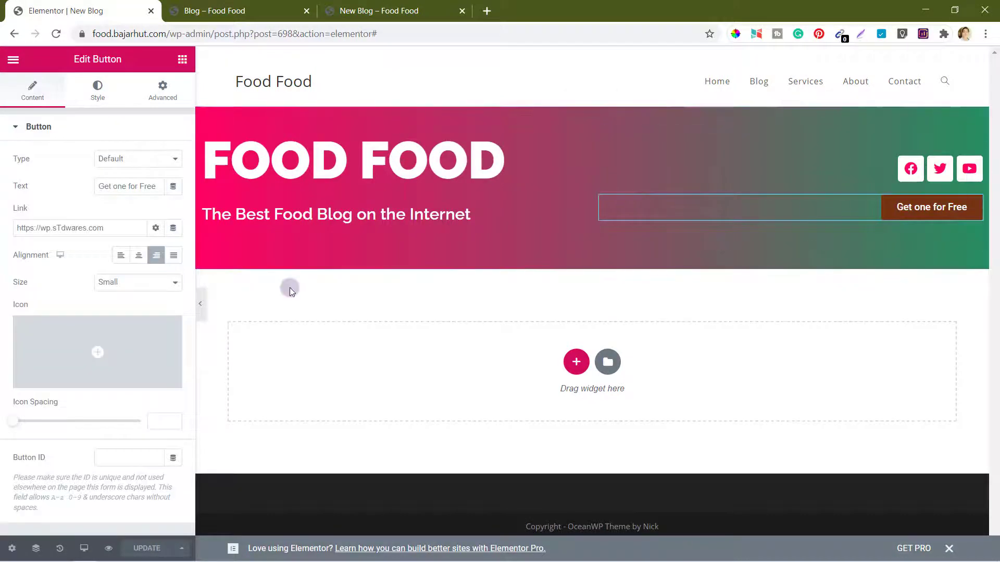
{"action": "left_click", "coordinate": [94, 97]}
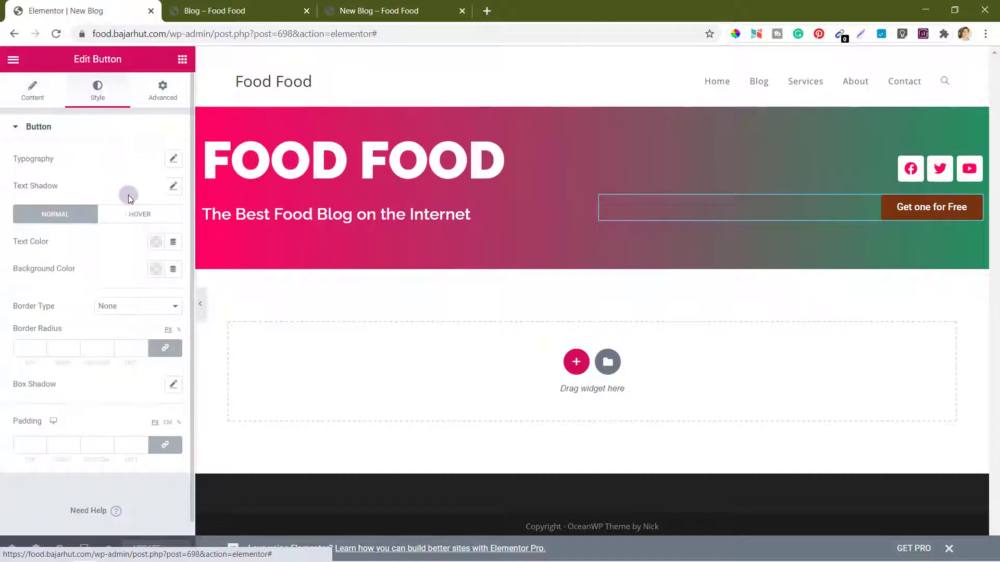
{"action": "left_click", "coordinate": [156, 269]}
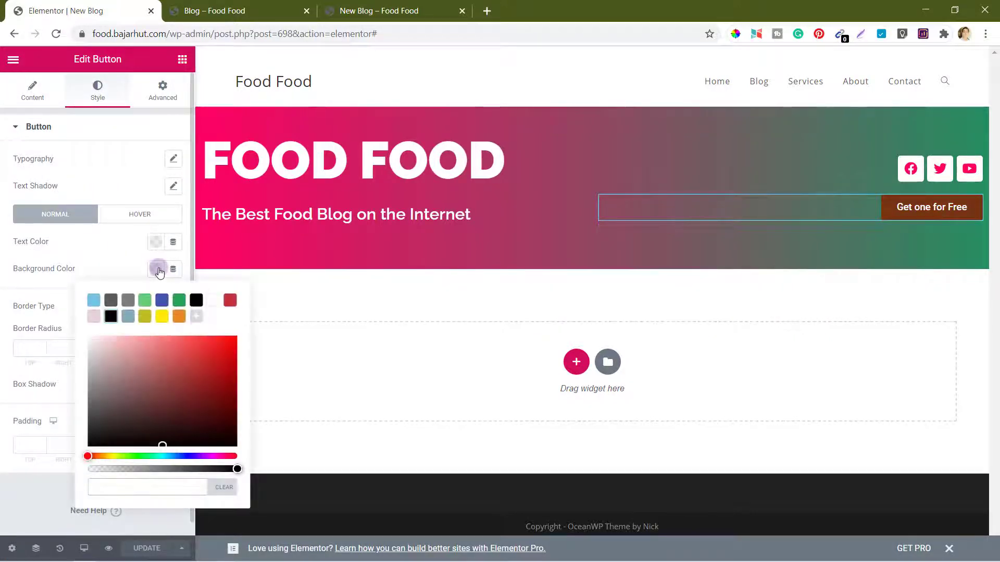
{"action": "type", "text": "#ff0061"}
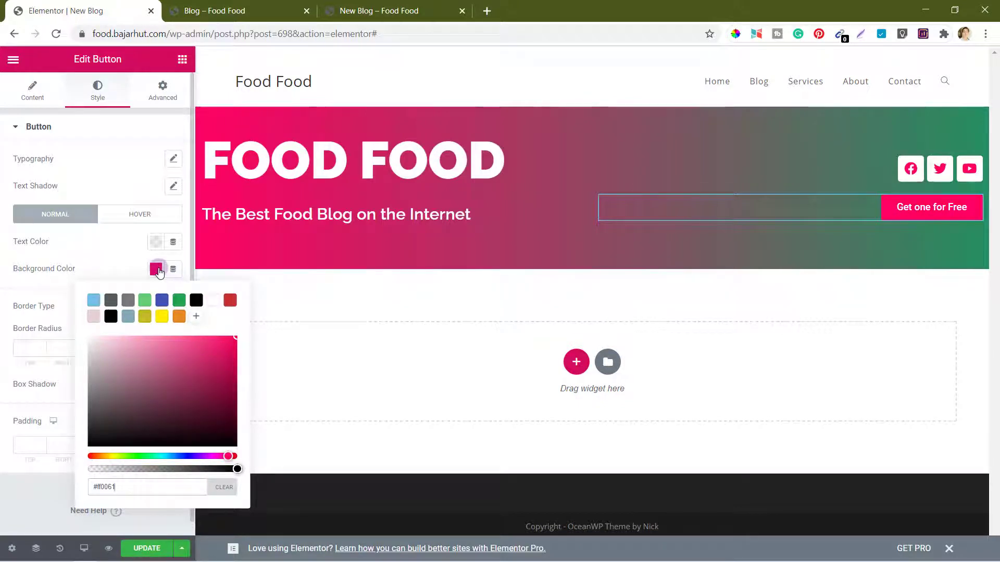
{"action": "left_click", "coordinate": [117, 263]}
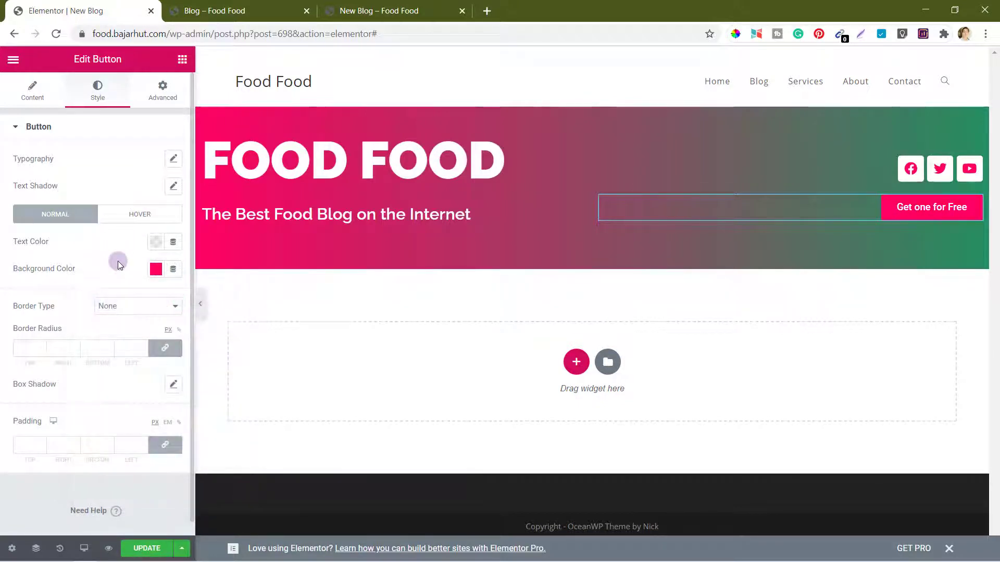
{"action": "left_click", "coordinate": [147, 548]}
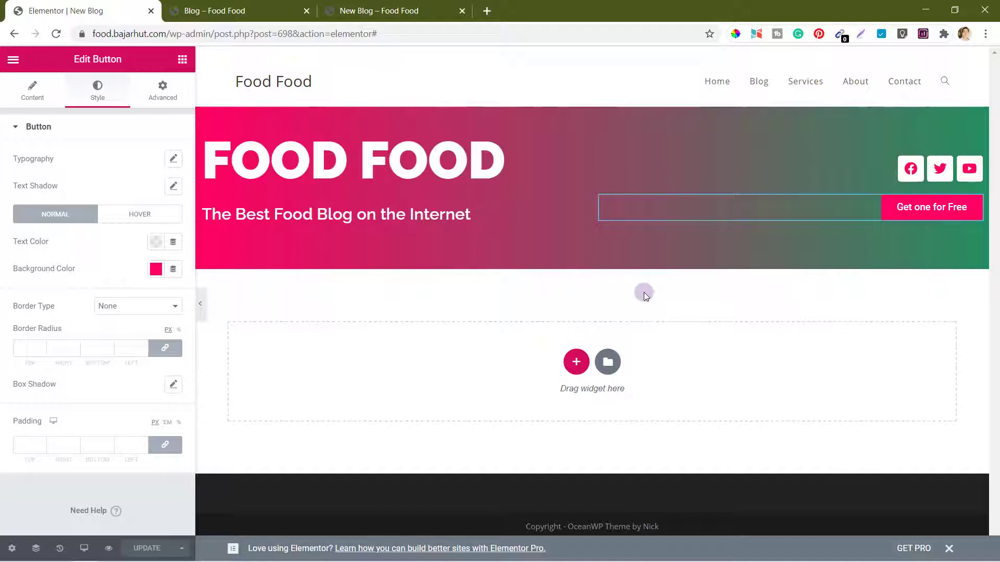
Step: Add a single-column section below the hero, keeping Boxed content width
{"action": "left_click", "coordinate": [576, 363]}
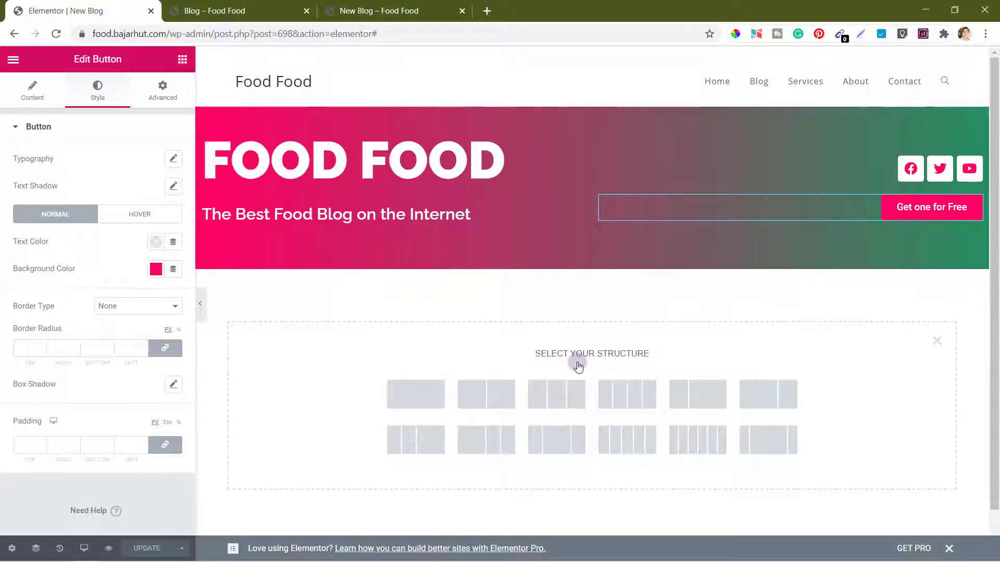
{"action": "left_click", "coordinate": [409, 395]}
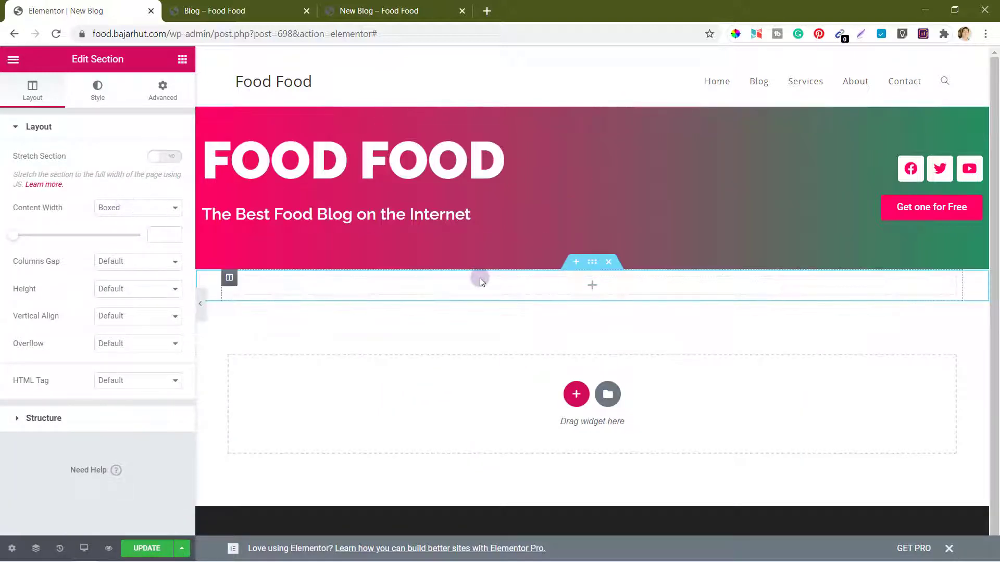
{"action": "left_click", "coordinate": [143, 211]}
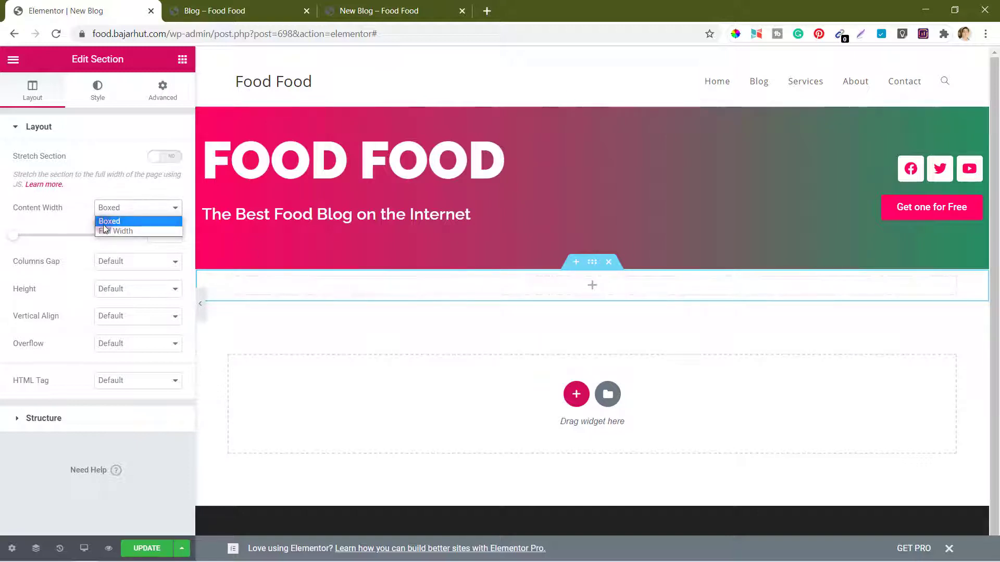
{"action": "left_click", "coordinate": [71, 220]}
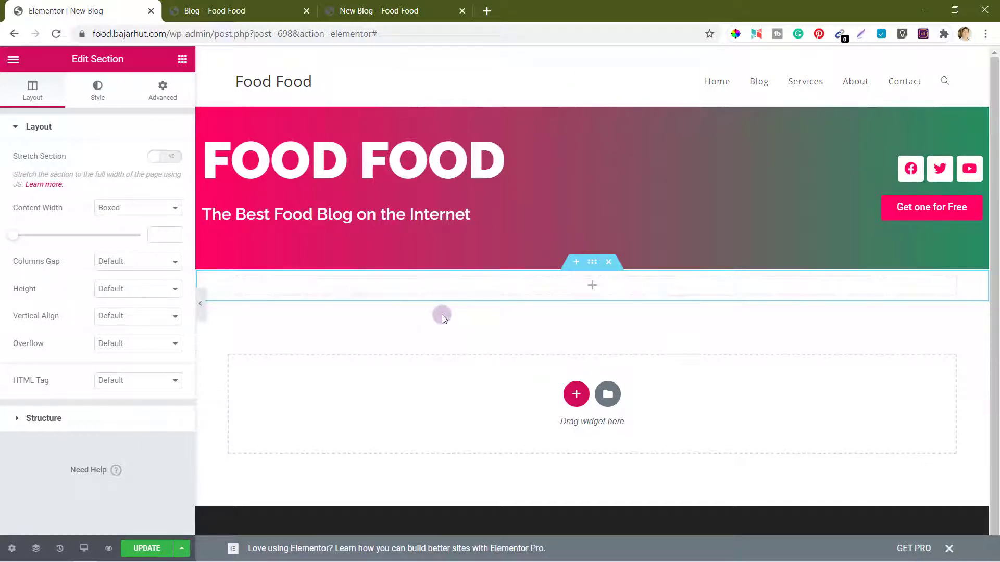
Step: Drop a centred Heading widget into the section titled 'Browse through our Top Posts'
{"action": "left_click", "coordinate": [182, 59]}
{"action": "left_click_drag", "start_coordinate": [138, 179], "coordinate": [631, 290]}
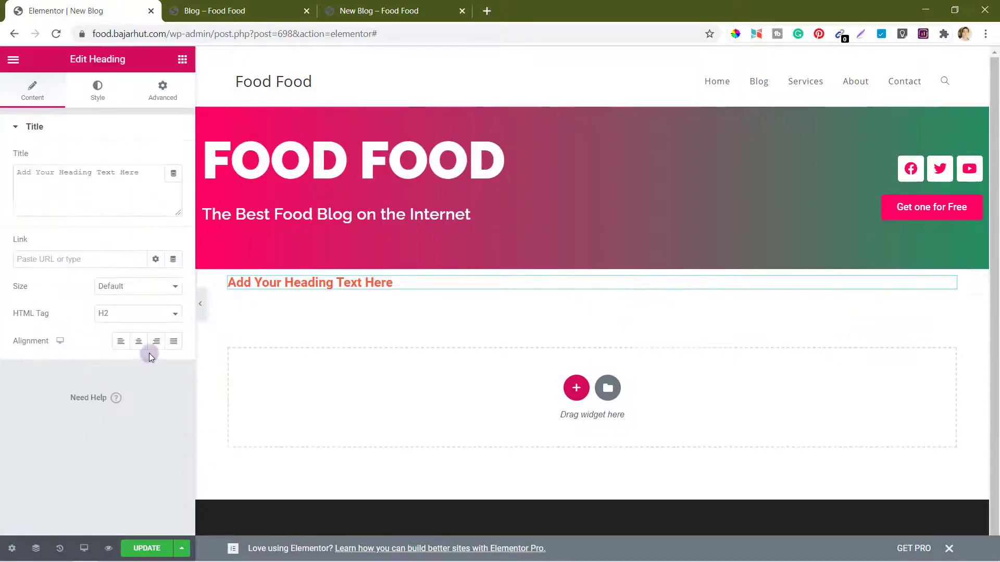
{"action": "left_click", "coordinate": [138, 343]}
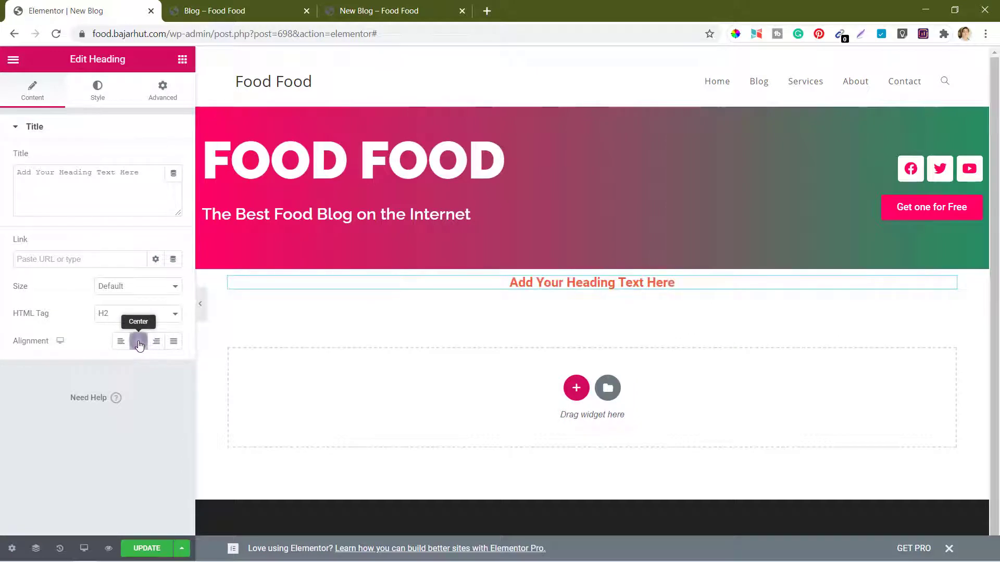
{"action": "double_click", "coordinate": [84, 173]}
{"action": "triple_click", "coordinate": [84, 173]}
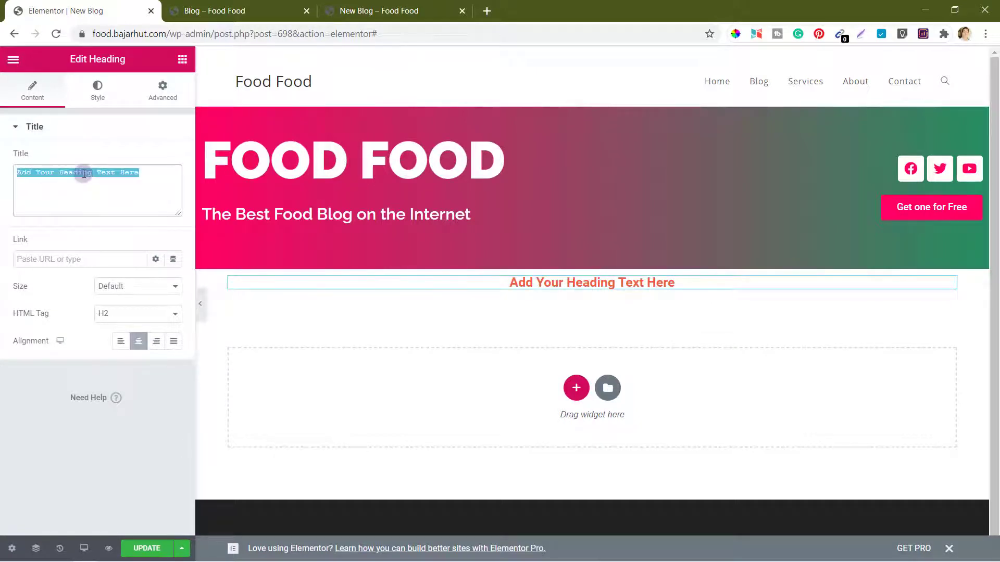
{"action": "type", "text": "Browse t"}
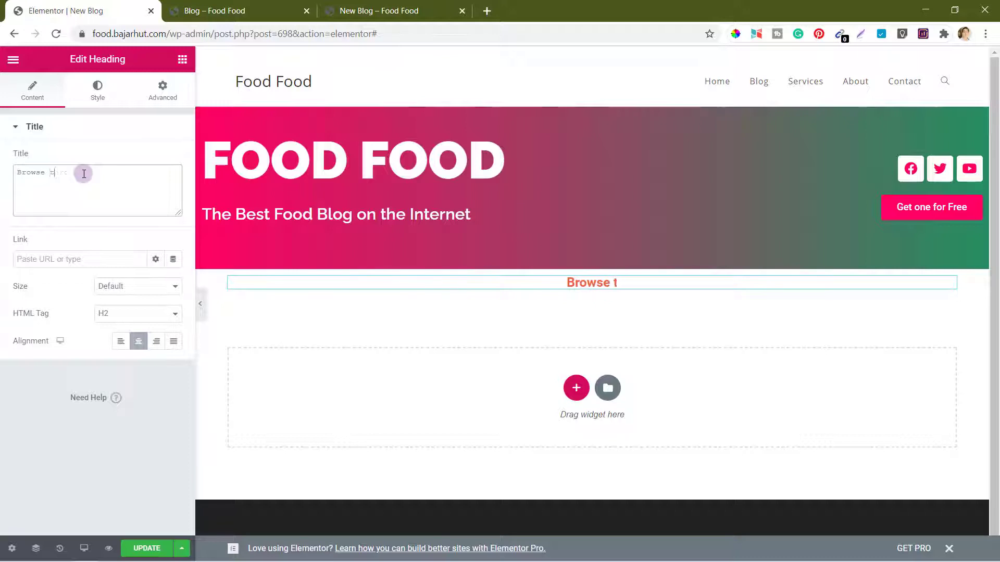
{"action": "type", "text": "hrough our "}
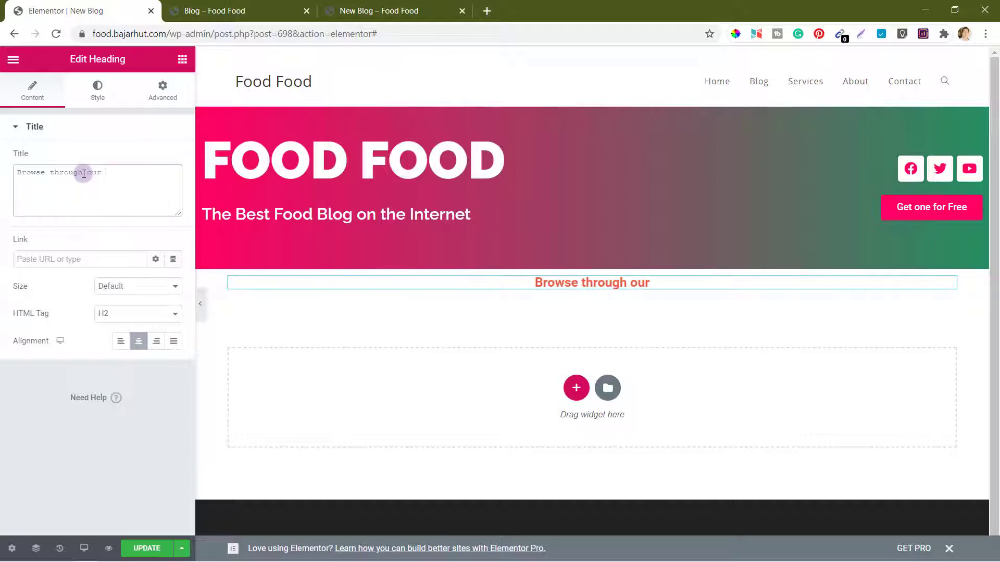
{"action": "type", "text": "Top Posts"}
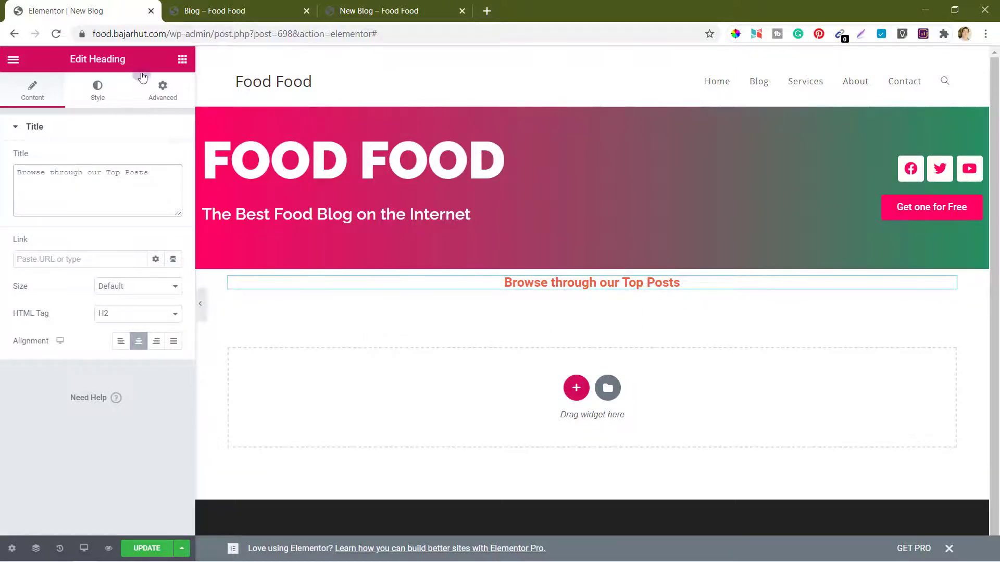
Step: Give the heading a 40 margin on every side under Advanced
{"action": "left_click", "coordinate": [166, 93]}
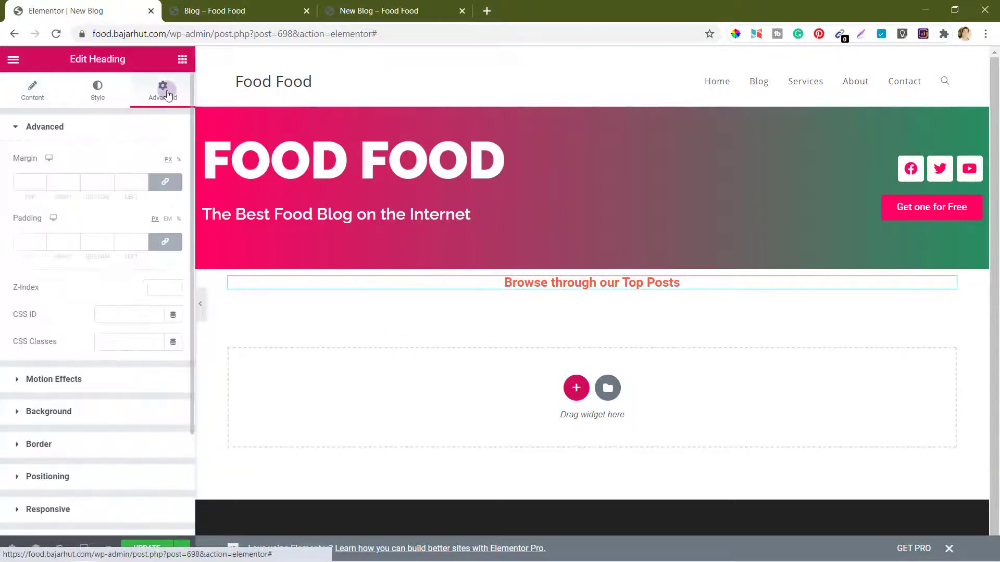
{"action": "left_click", "coordinate": [20, 182]}
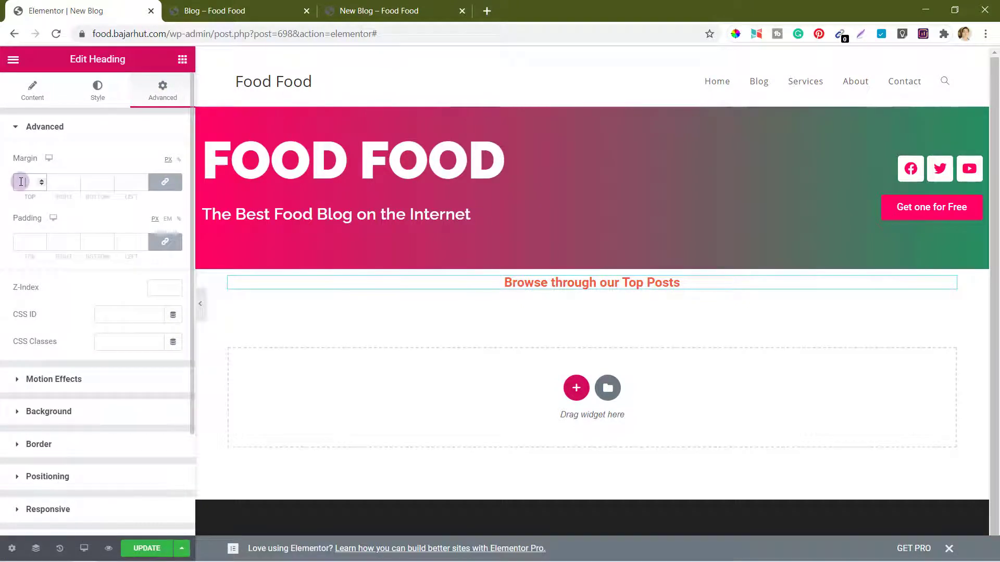
{"action": "type", "text": "40"}
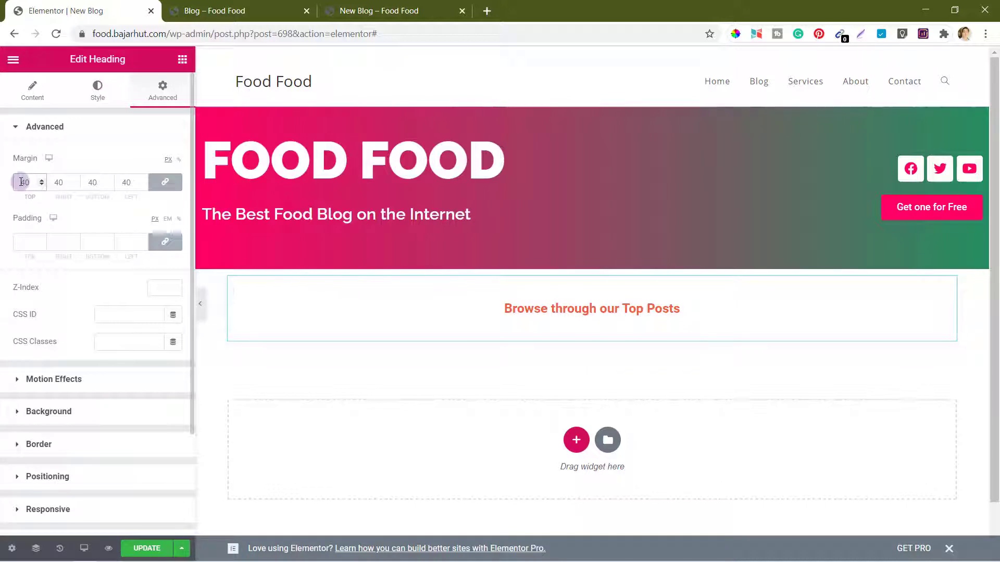
{"action": "left_click", "coordinate": [101, 93]}
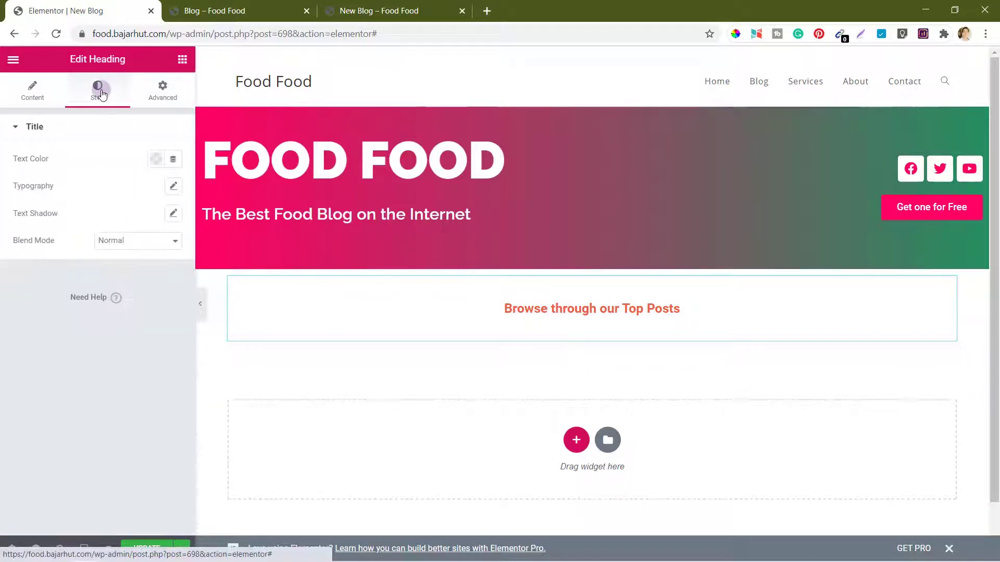
Step: Set the heading typography to size 36, Raleway, weight 700
{"action": "left_click", "coordinate": [174, 187]}
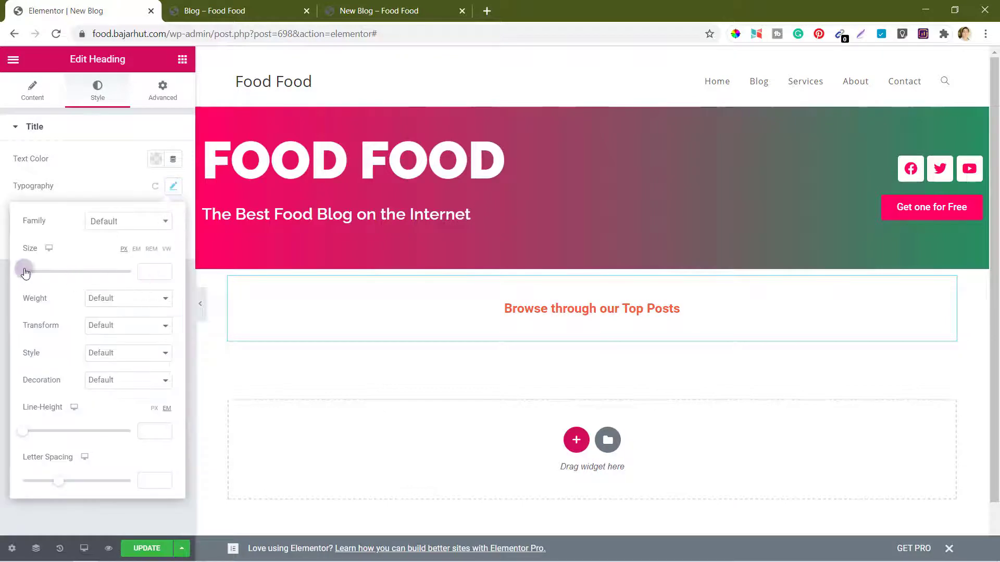
{"action": "left_click_drag", "start_coordinate": [23, 273], "coordinate": [42, 274]}
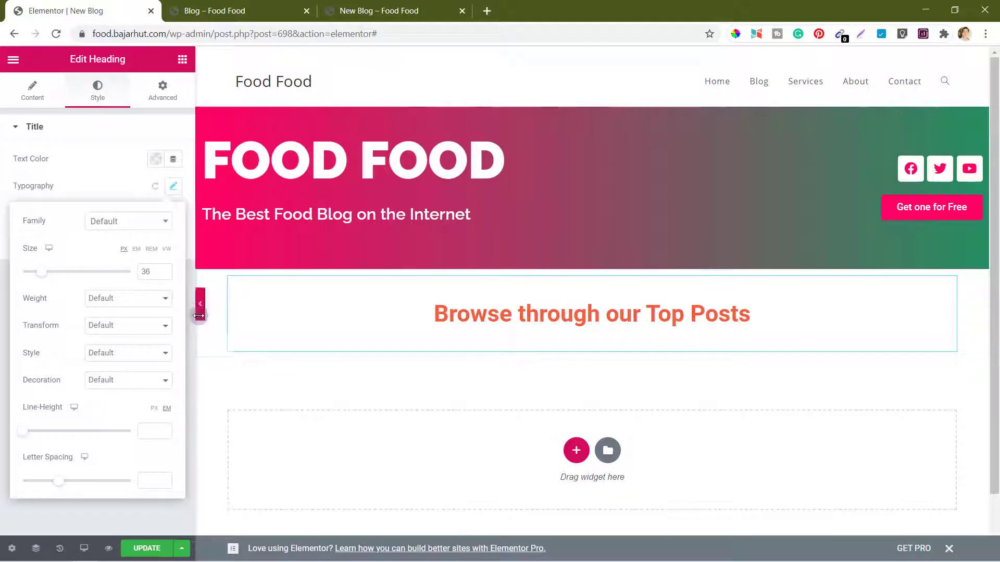
{"action": "left_click", "coordinate": [127, 226]}
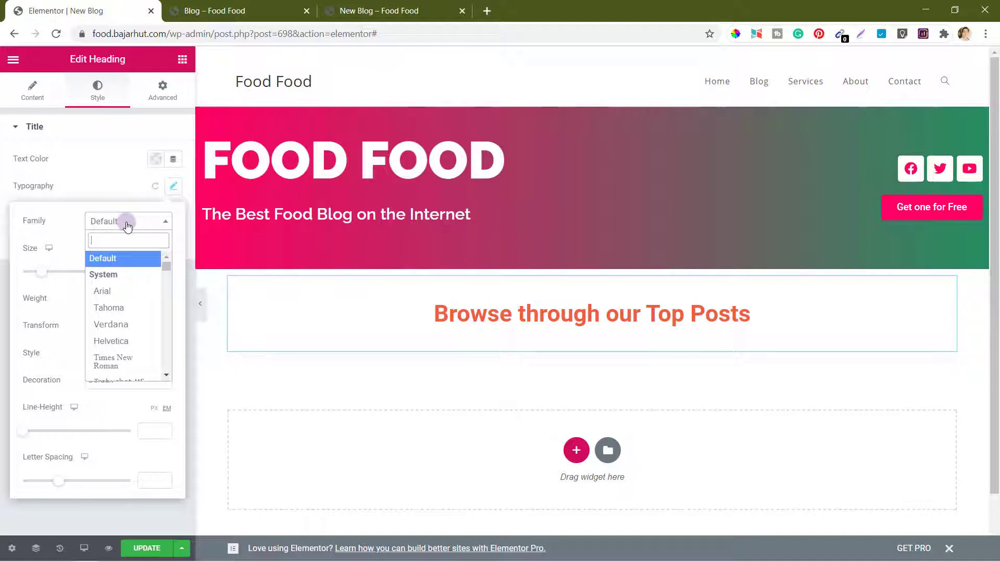
{"action": "type", "text": "ral"}
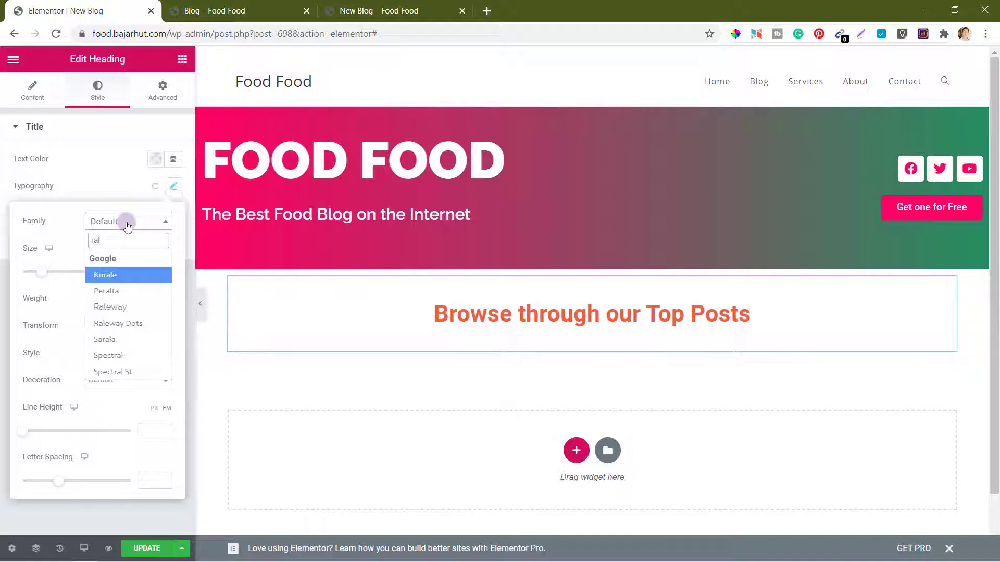
{"action": "type", "text": "e"}
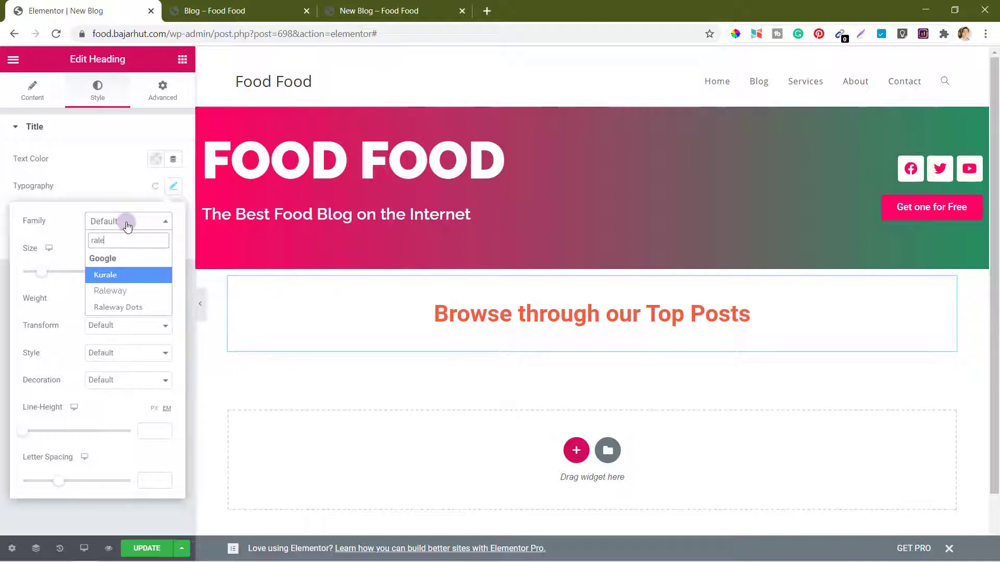
{"action": "left_click", "coordinate": [120, 290]}
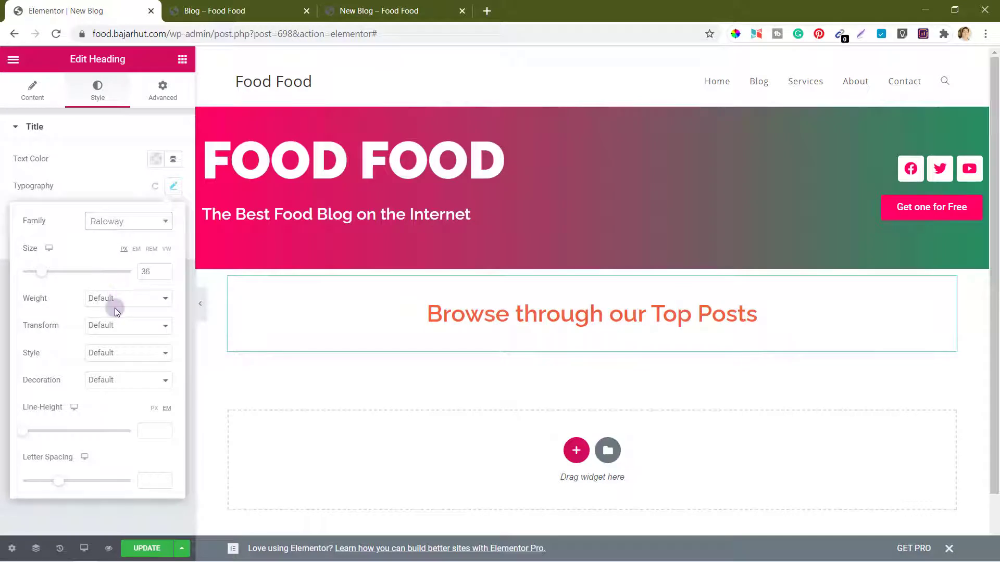
{"action": "left_click", "coordinate": [115, 308]}
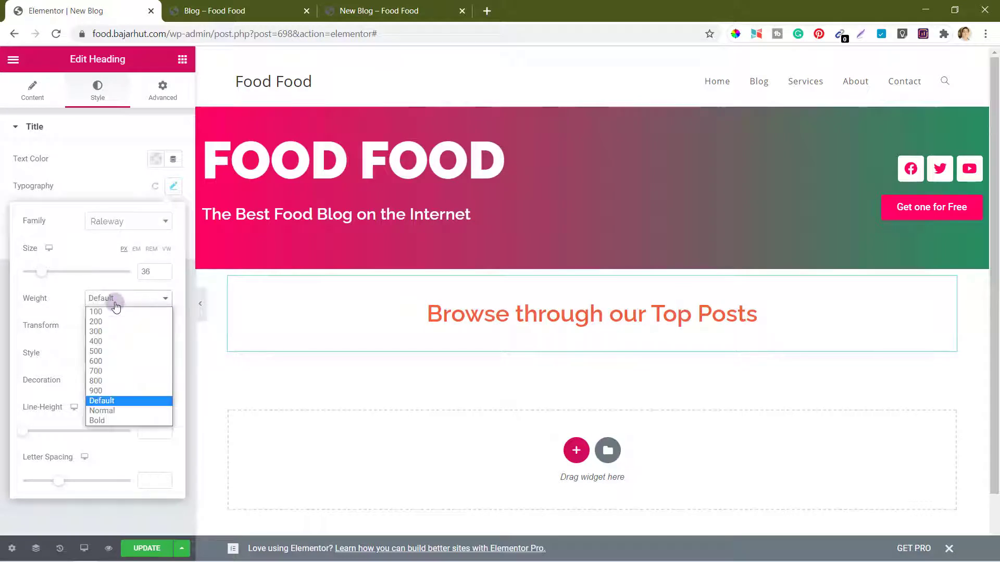
{"action": "left_click", "coordinate": [99, 362]}
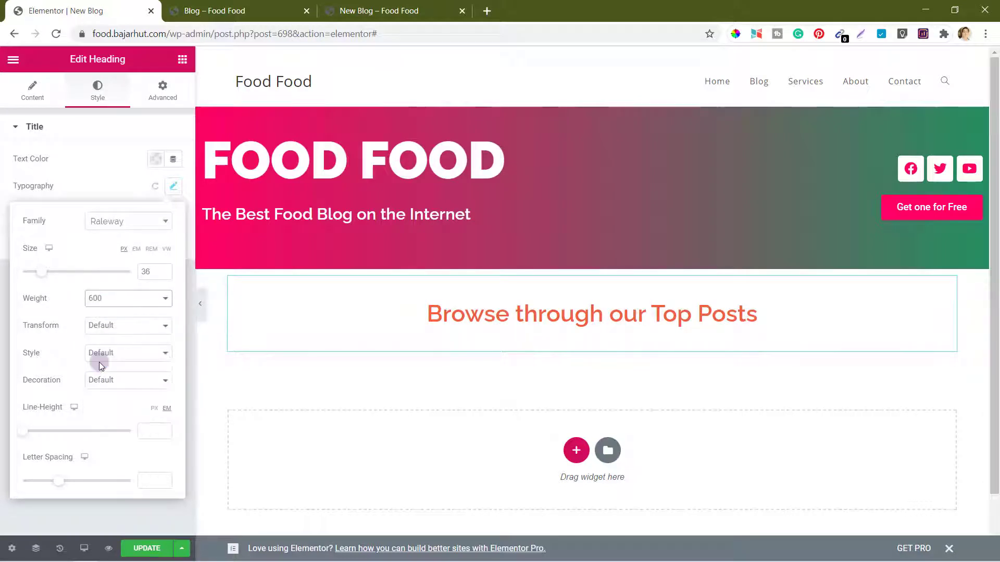
{"action": "left_click", "coordinate": [113, 299]}
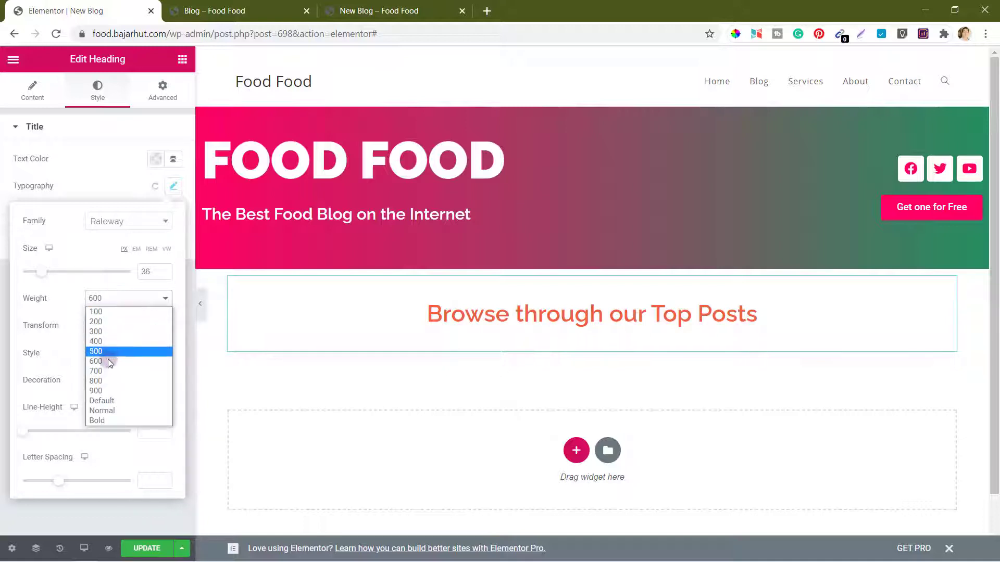
{"action": "left_click", "coordinate": [106, 372]}
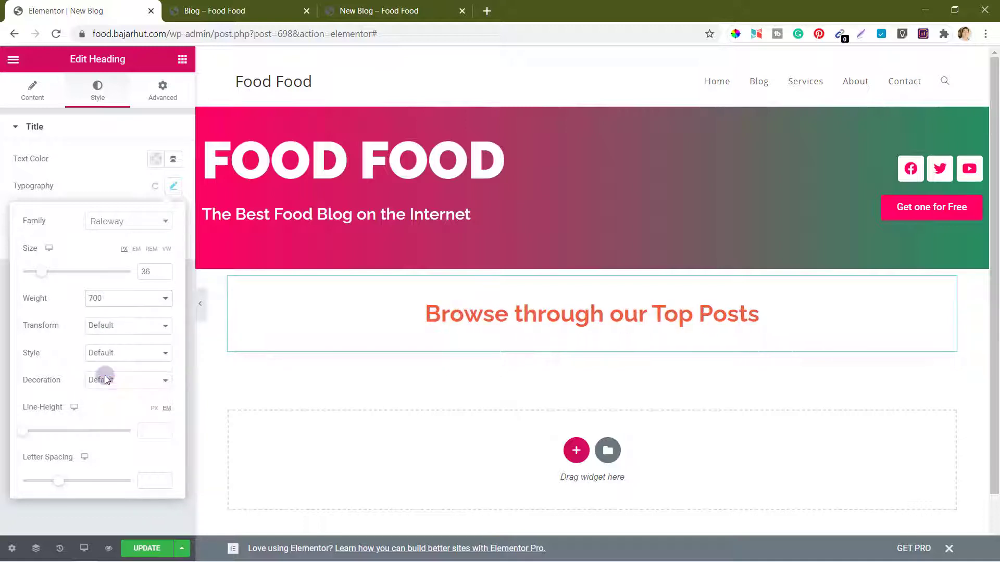
{"action": "left_click", "coordinate": [144, 222]}
Step: Colour the heading text pink #ff0061
{"action": "left_click", "coordinate": [154, 159]}
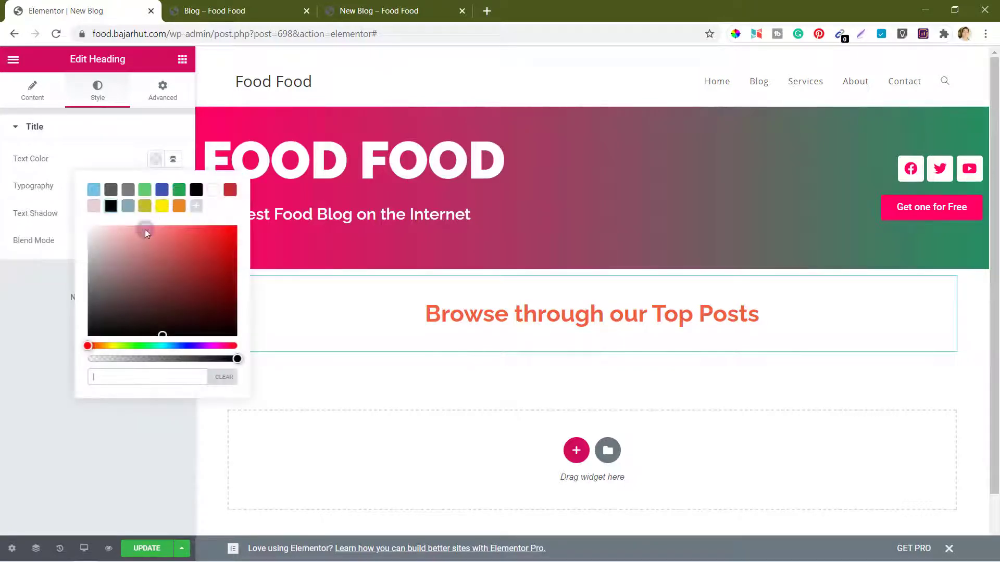
{"action": "left_click", "coordinate": [136, 375]}
{"action": "type", "text": "#ff0061"}
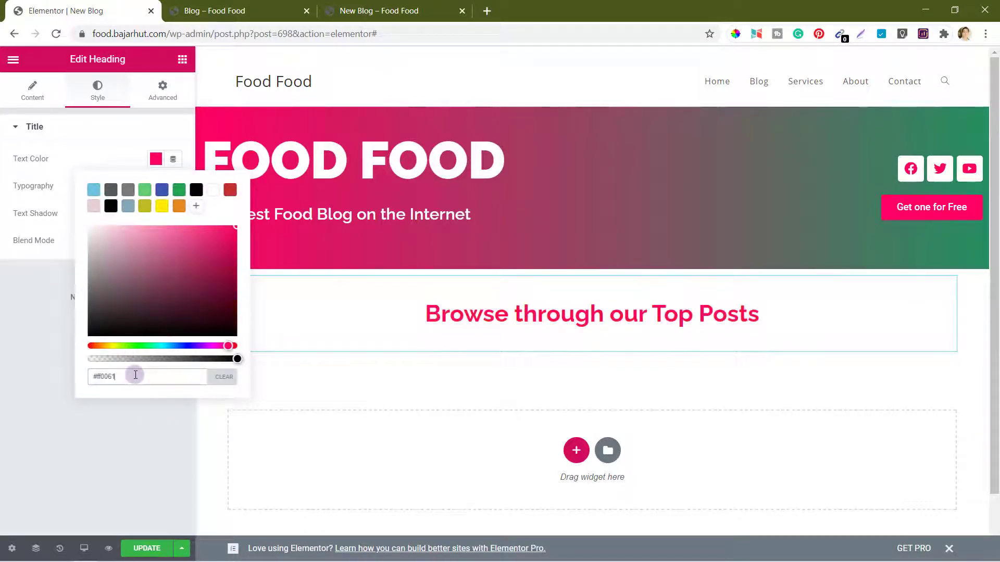
{"action": "left_click", "coordinate": [119, 154]}
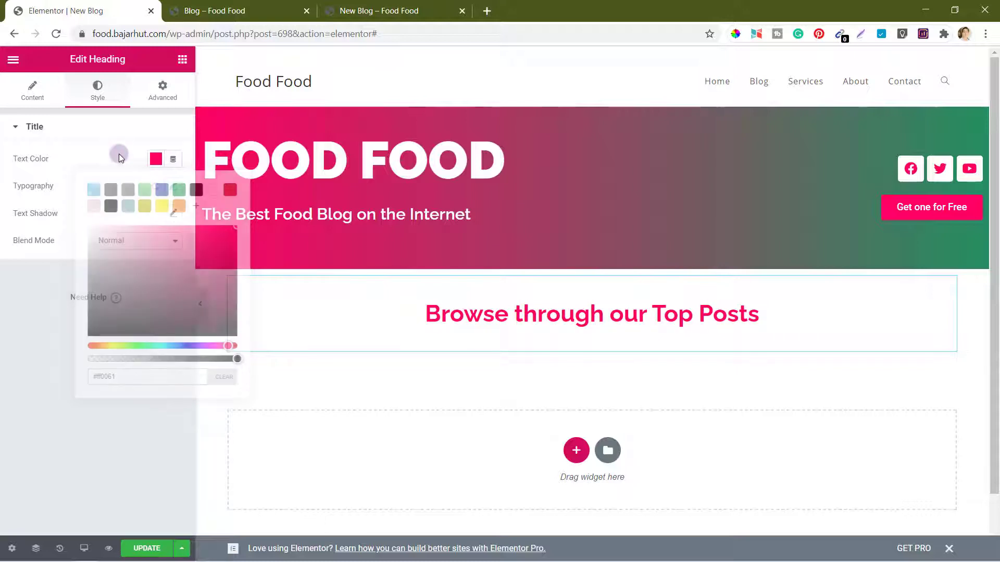
{"action": "scroll", "coordinate": [466, 397], "scroll_direction": "down", "scroll_amount": 1}
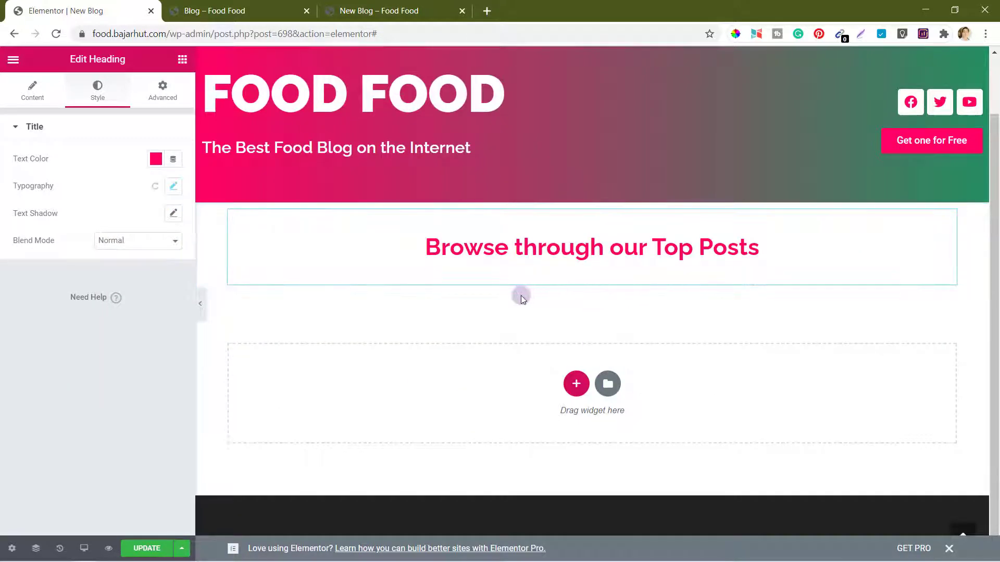
Step: Drag the PlusListing Blog/Post Listing widget below the heading
{"action": "left_click", "coordinate": [183, 61]}
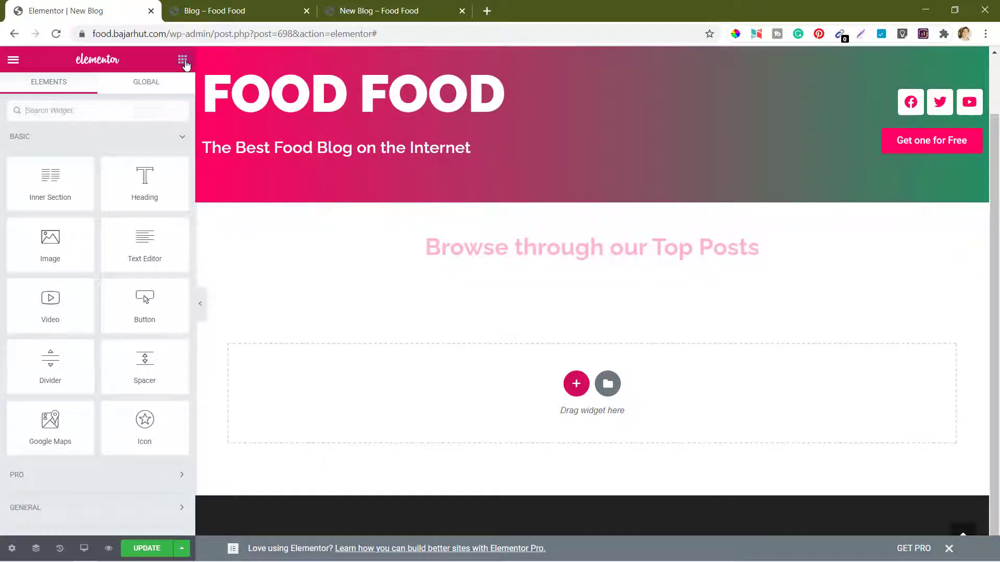
{"action": "left_click", "coordinate": [182, 138]}
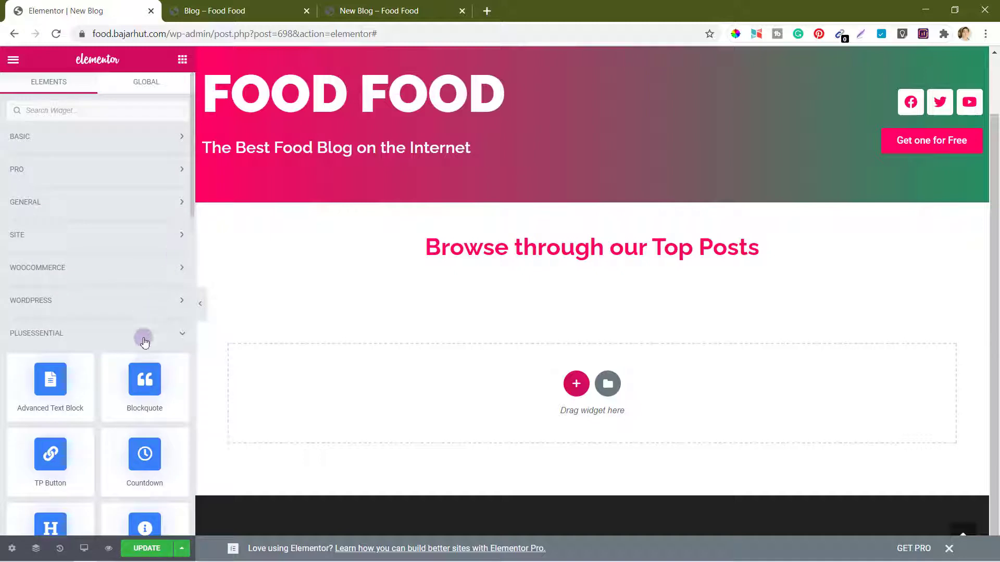
{"action": "scroll", "coordinate": [143, 339], "scroll_direction": "down", "scroll_amount": 3}
{"action": "scroll", "coordinate": [145, 341], "scroll_direction": "down", "scroll_amount": 6}
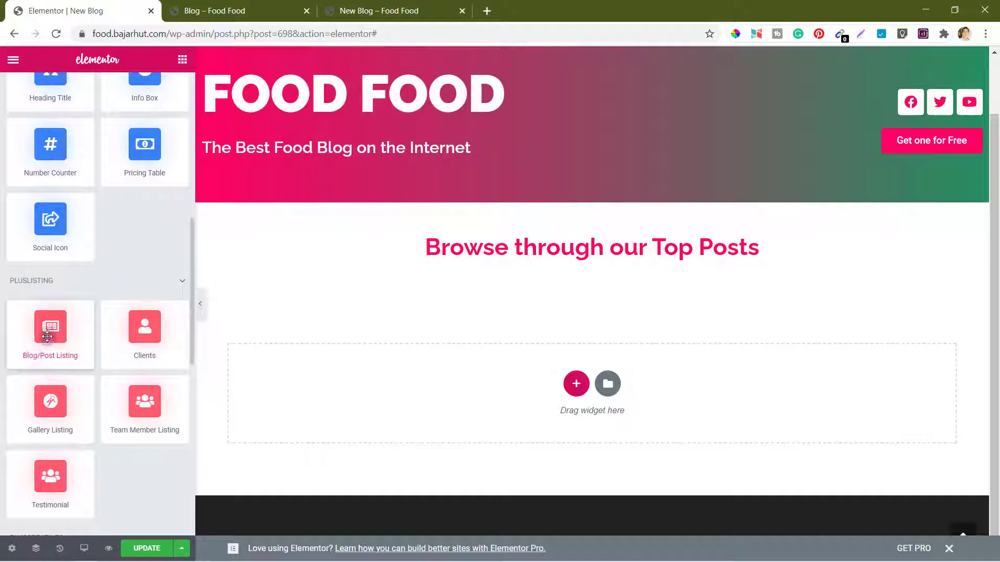
{"action": "left_click_drag", "start_coordinate": [47, 337], "coordinate": [524, 281]}
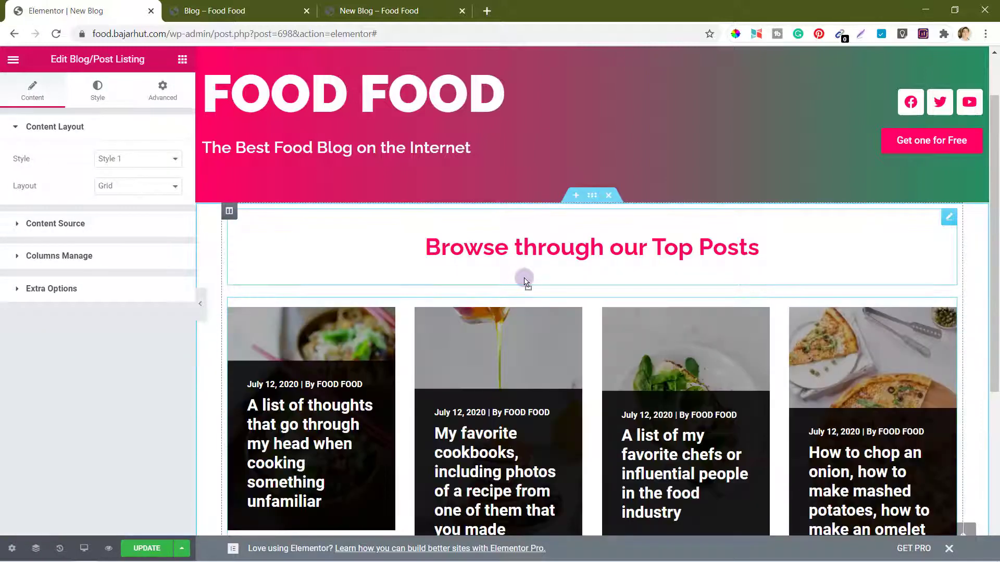
{"action": "scroll", "coordinate": [525, 385], "scroll_direction": "down", "scroll_amount": 5}
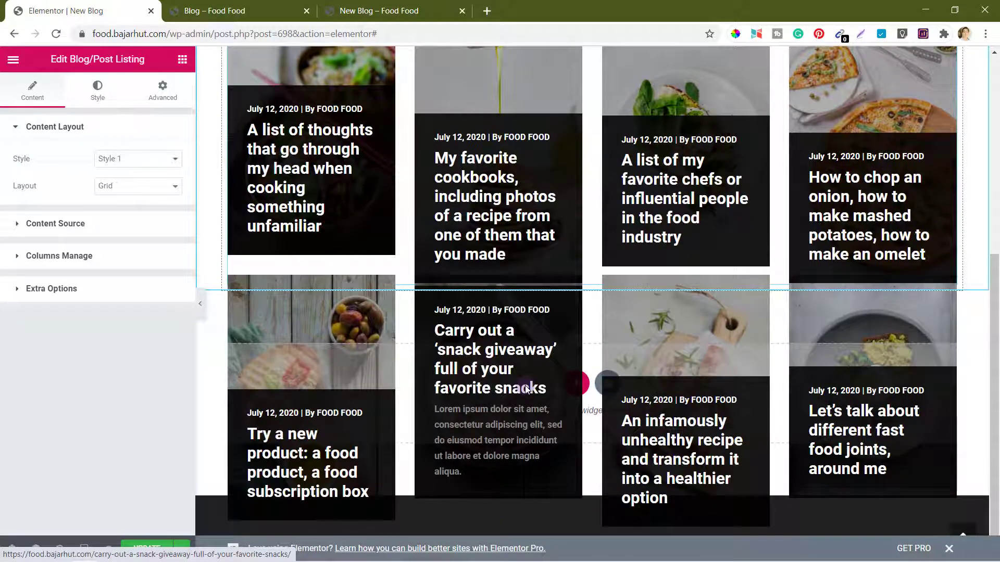
{"action": "scroll", "coordinate": [527, 389], "scroll_direction": "up", "scroll_amount": 2}
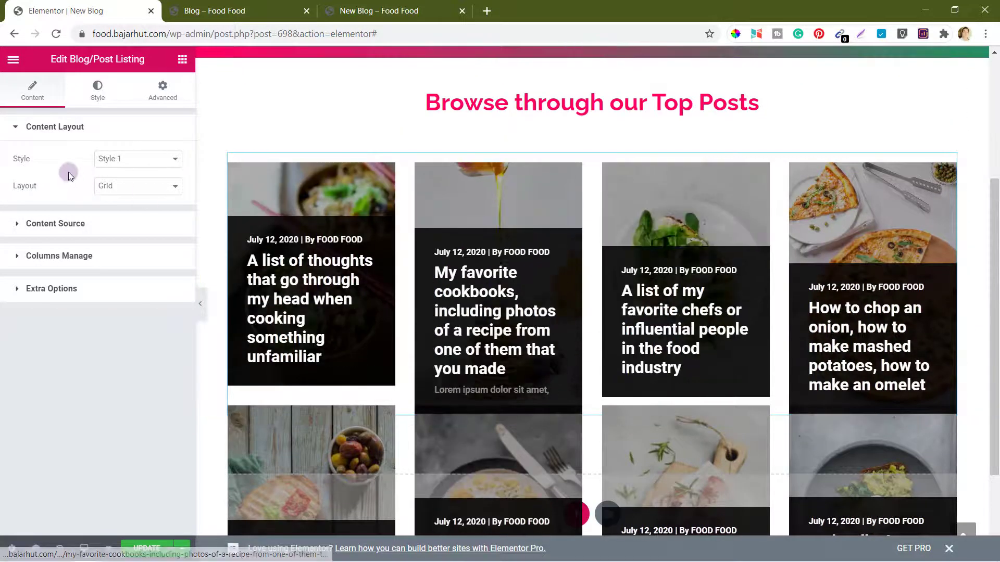
{"action": "left_click", "coordinate": [151, 160]}
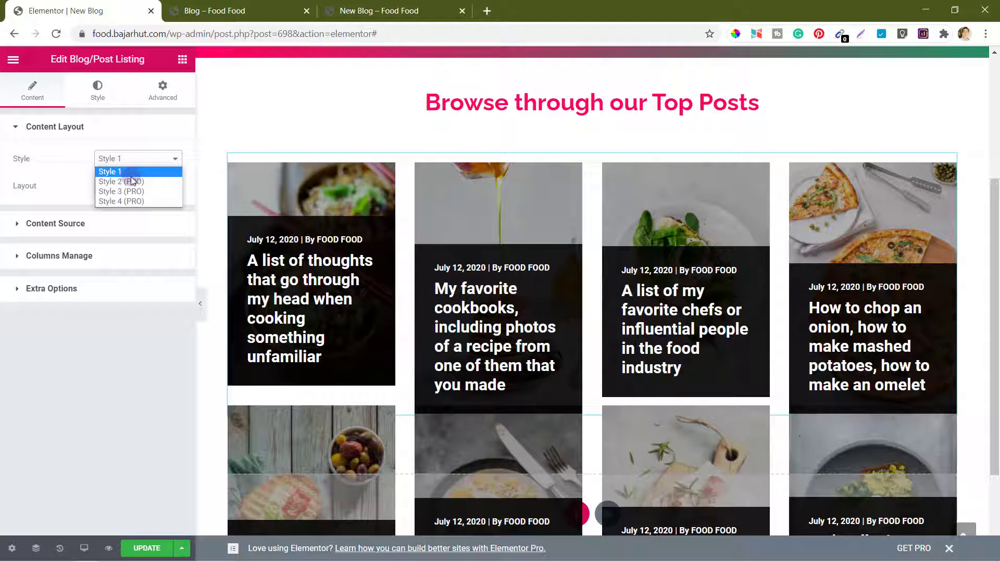
{"action": "left_click", "coordinate": [130, 176]}
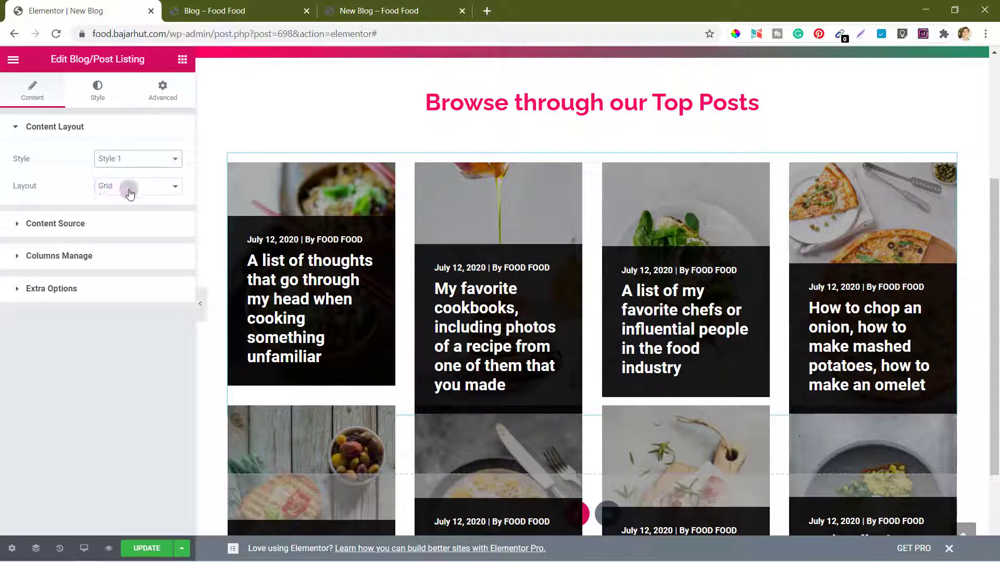
{"action": "left_click", "coordinate": [130, 193]}
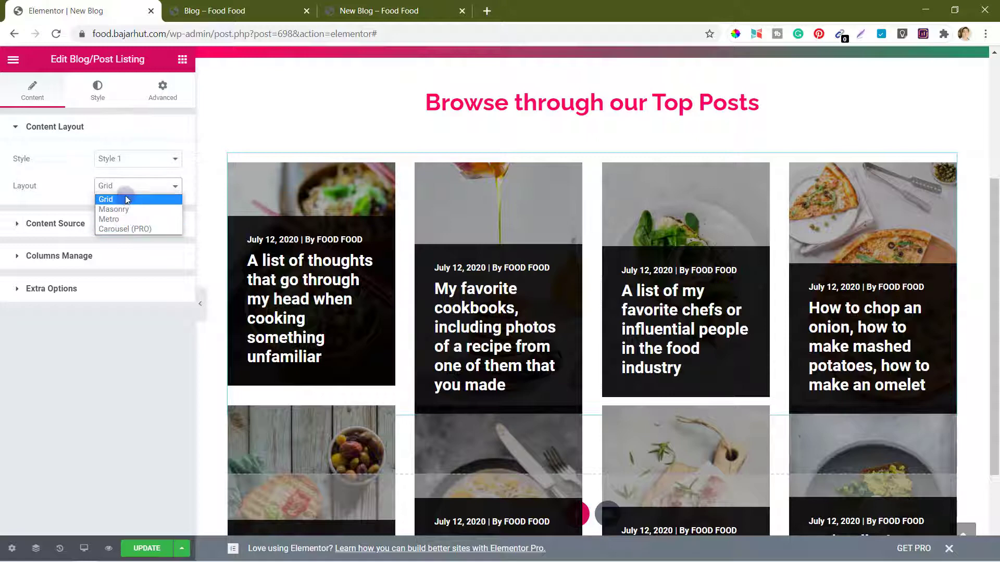
{"action": "left_click", "coordinate": [137, 228]}
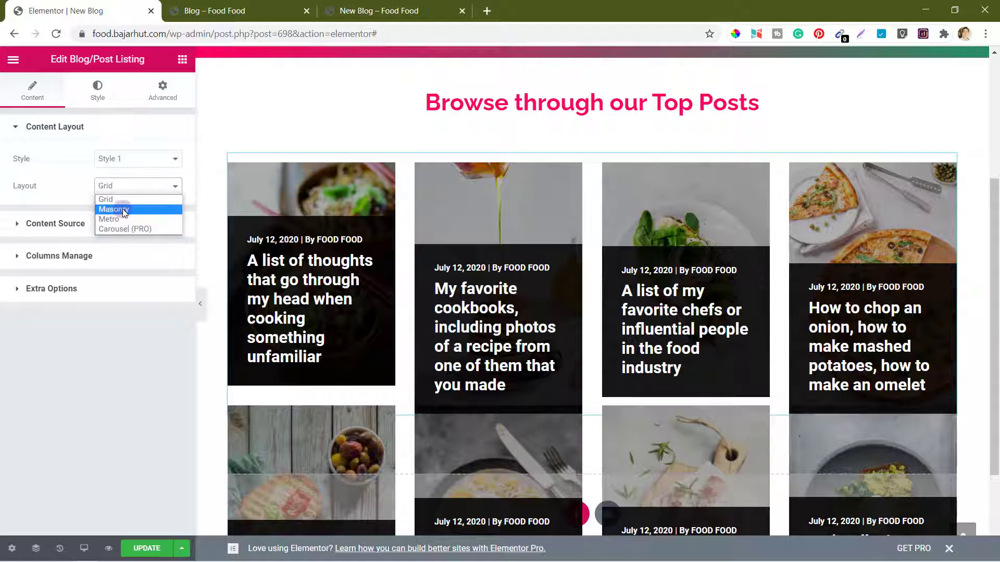
{"action": "left_click", "coordinate": [125, 210]}
{"action": "scroll", "coordinate": [342, 368], "scroll_direction": "down", "scroll_amount": 7}
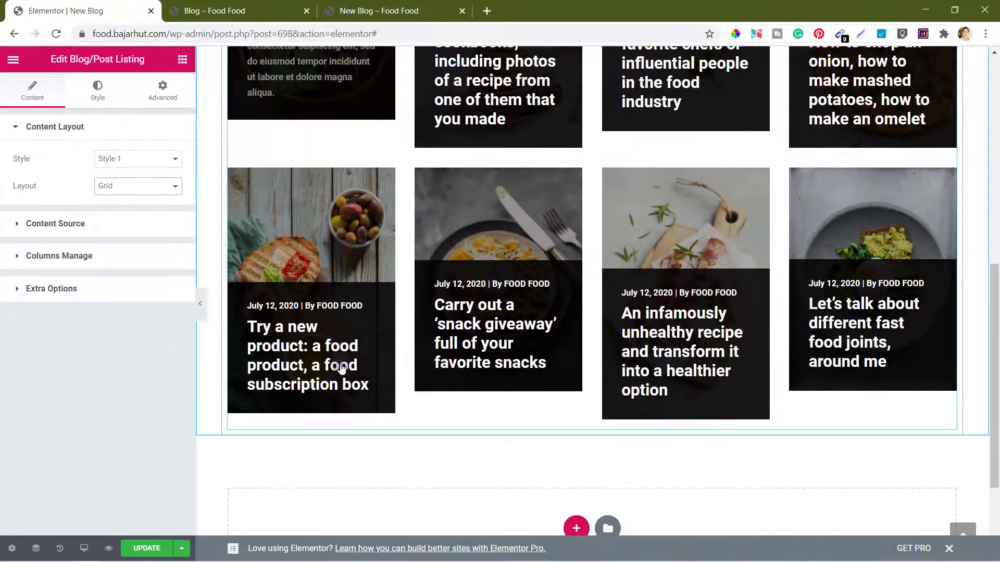
{"action": "scroll", "coordinate": [341, 368], "scroll_direction": "up", "scroll_amount": 2}
Step: Change Maximum Posts Display from 8 to 20, keeping order by Date, Descending
{"action": "left_click", "coordinate": [64, 225]}
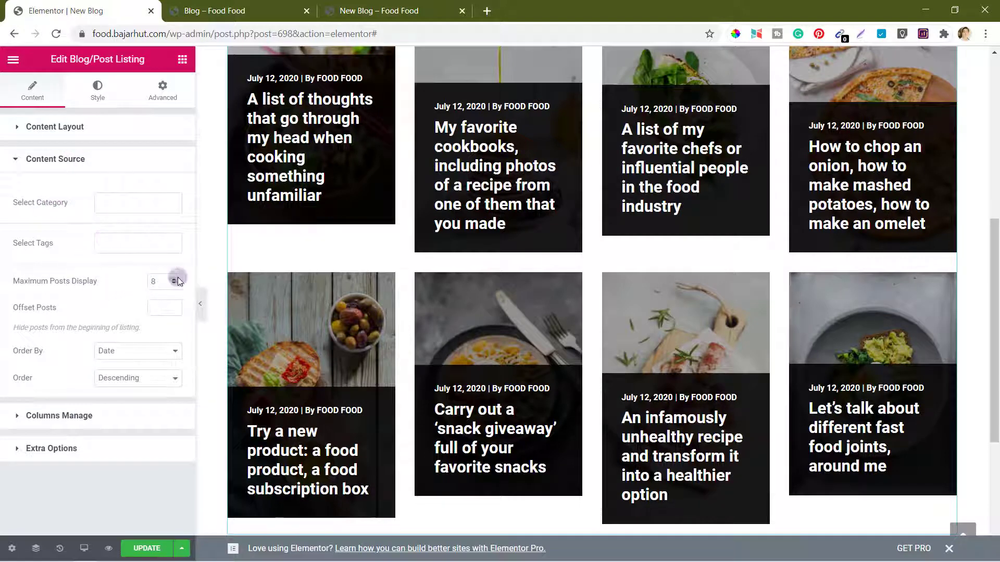
{"action": "left_click_drag", "start_coordinate": [159, 283], "coordinate": [116, 283]}
{"action": "type", "text": "20"}
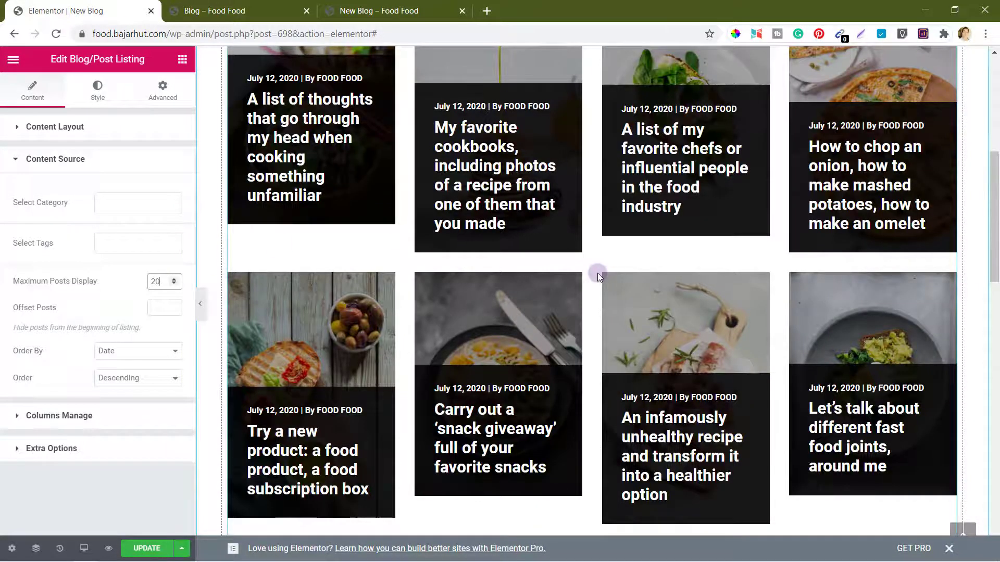
{"action": "scroll", "coordinate": [597, 273], "scroll_direction": "down", "scroll_amount": 12}
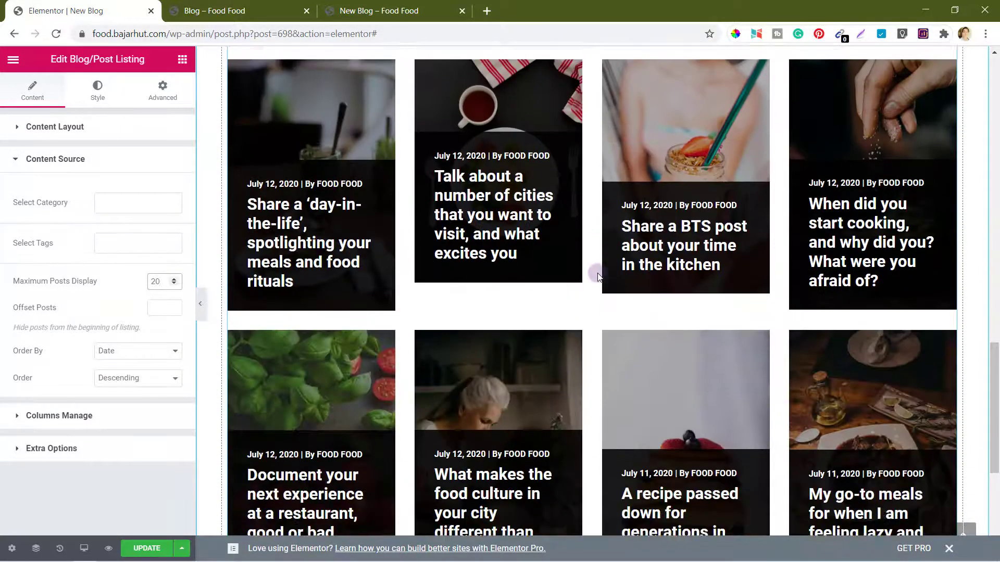
{"action": "scroll", "coordinate": [597, 276], "scroll_direction": "down", "scroll_amount": 6}
{"action": "scroll", "coordinate": [598, 276], "scroll_direction": "up", "scroll_amount": 15}
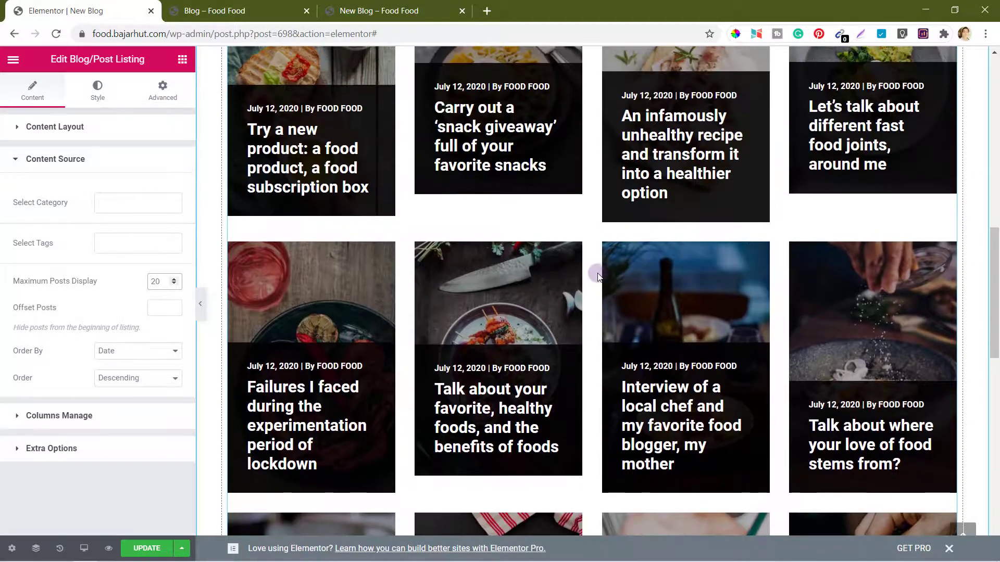
{"action": "scroll", "coordinate": [598, 275], "scroll_direction": "down", "scroll_amount": 15}
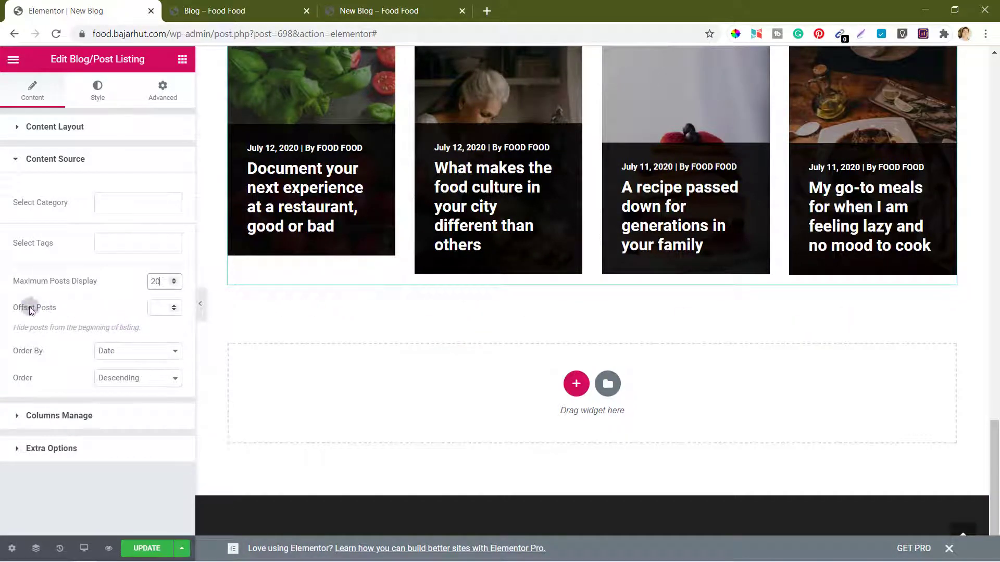
{"action": "scroll", "coordinate": [426, 289], "scroll_direction": "up", "scroll_amount": 10}
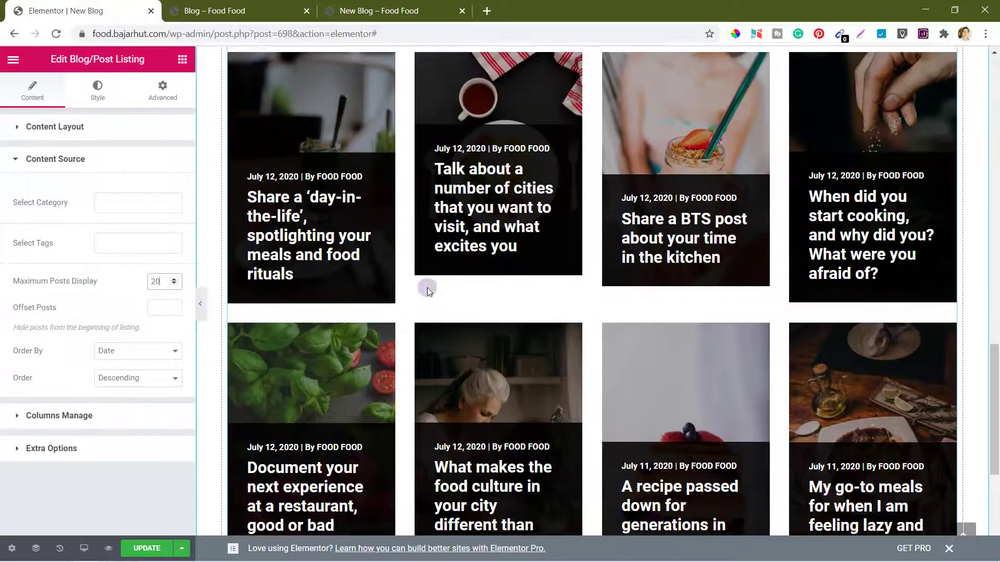
{"action": "scroll", "coordinate": [427, 289], "scroll_direction": "up", "scroll_amount": 8}
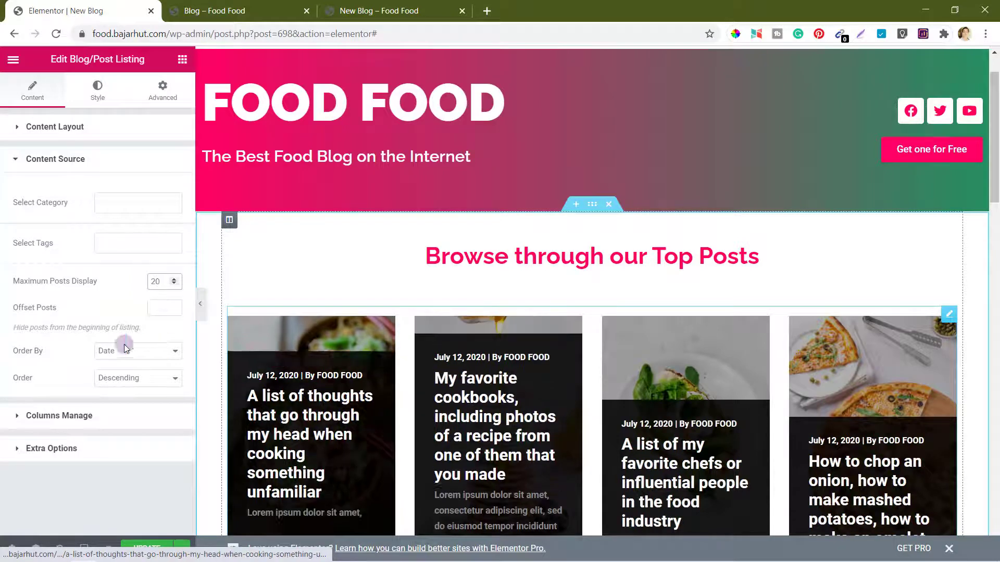
{"action": "left_click", "coordinate": [48, 308]}
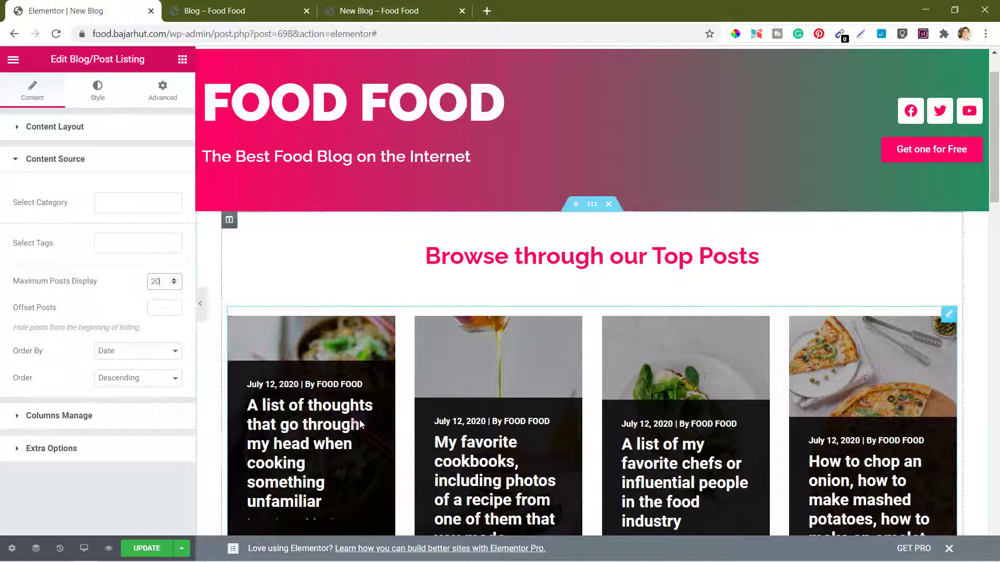
Step: Set the post grid to Column 2 on both desktop and tablet
{"action": "left_click", "coordinate": [58, 416]}
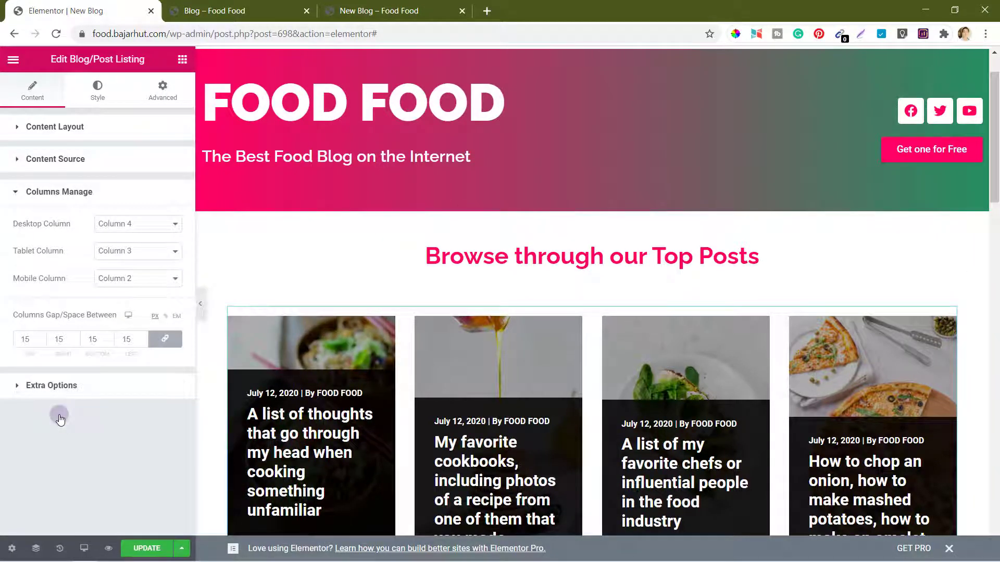
{"action": "left_click", "coordinate": [135, 224]}
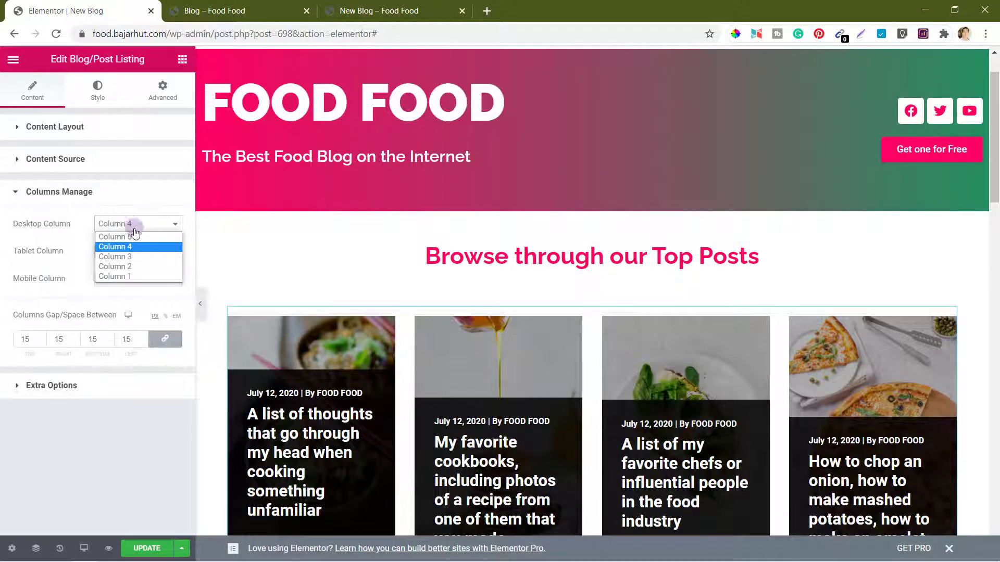
{"action": "left_click", "coordinate": [133, 267]}
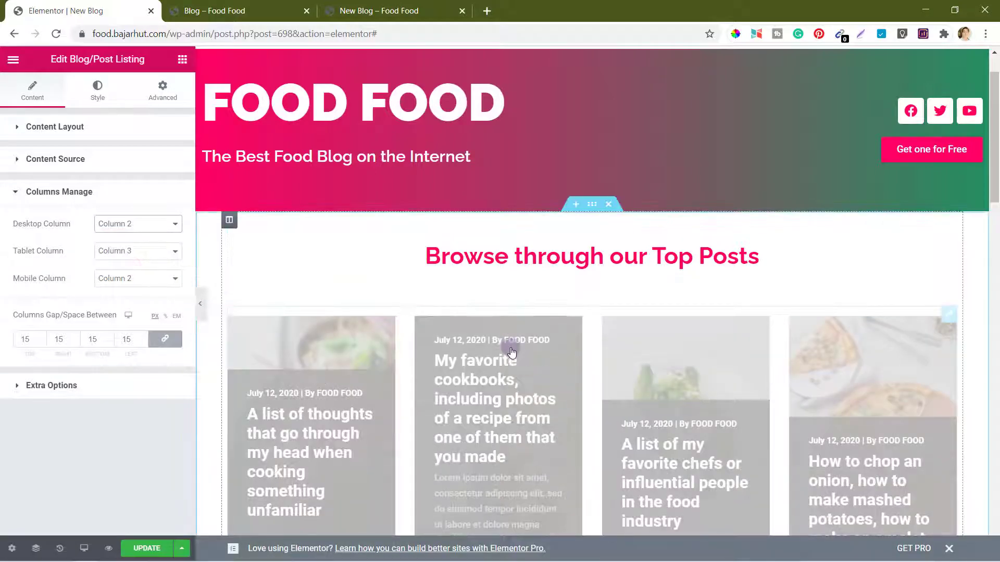
{"action": "scroll", "coordinate": [512, 353], "scroll_direction": "down", "scroll_amount": 3}
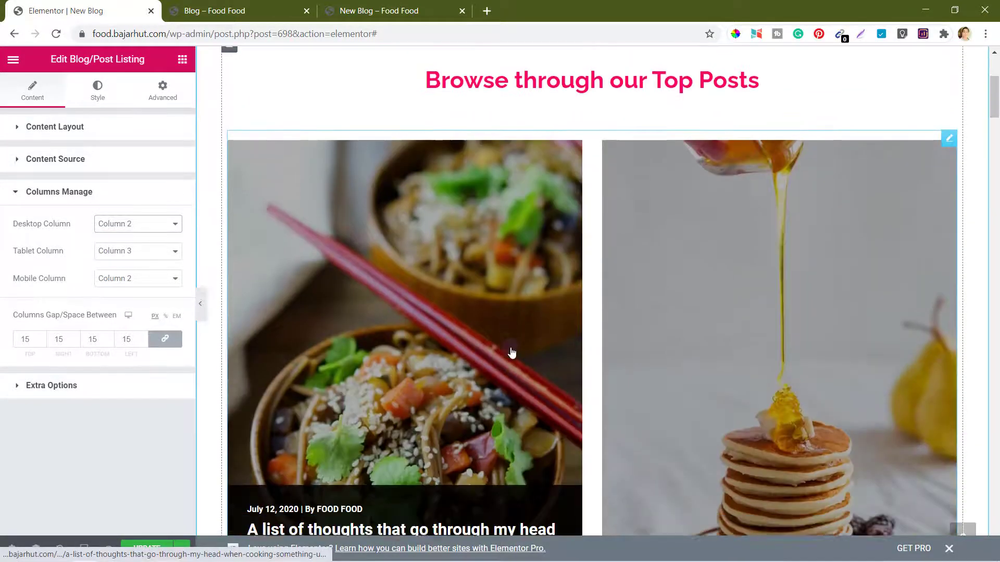
{"action": "scroll", "coordinate": [512, 353], "scroll_direction": "down", "scroll_amount": 6}
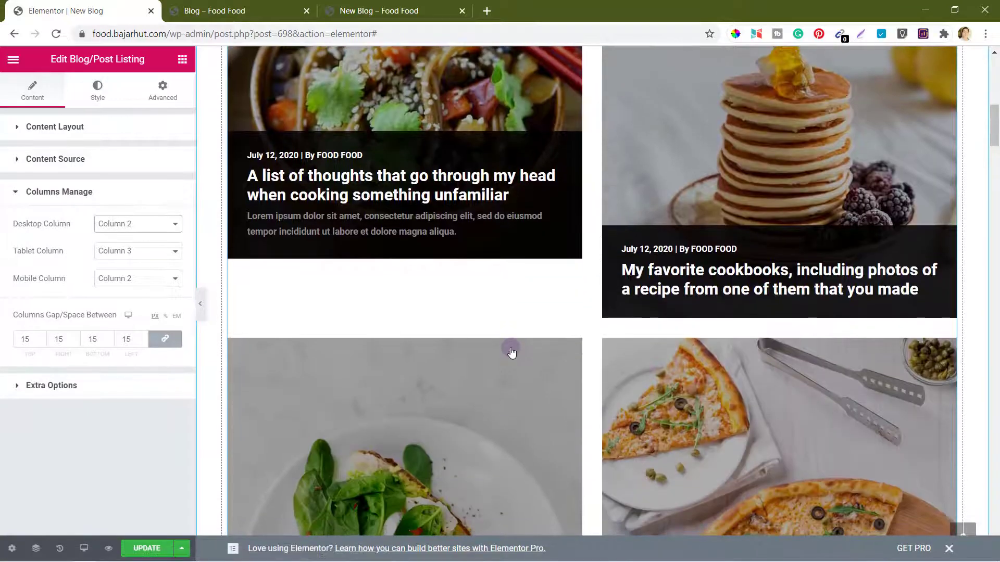
{"action": "scroll", "coordinate": [512, 353], "scroll_direction": "up", "scroll_amount": 5}
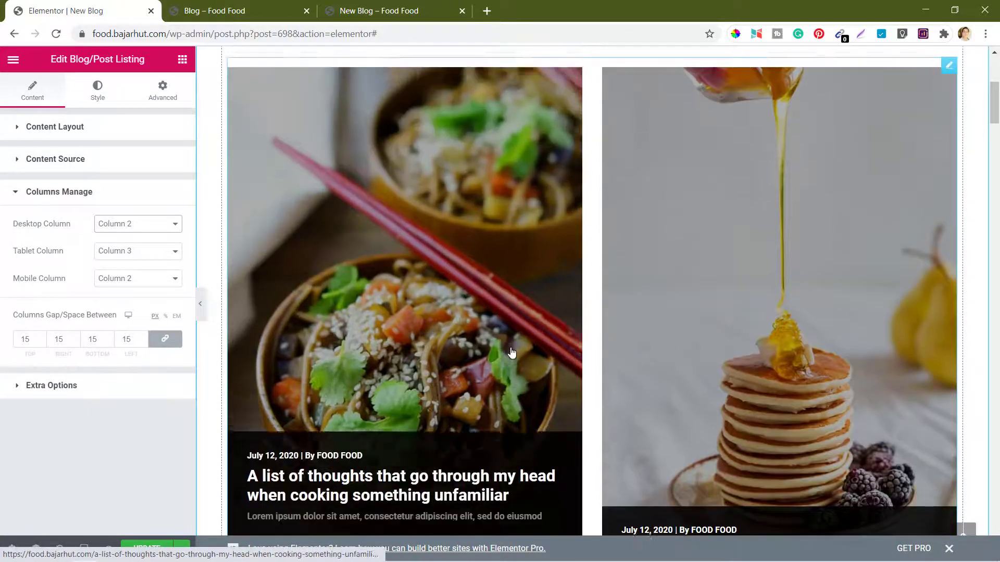
{"action": "scroll", "coordinate": [511, 353], "scroll_direction": "down", "scroll_amount": 12}
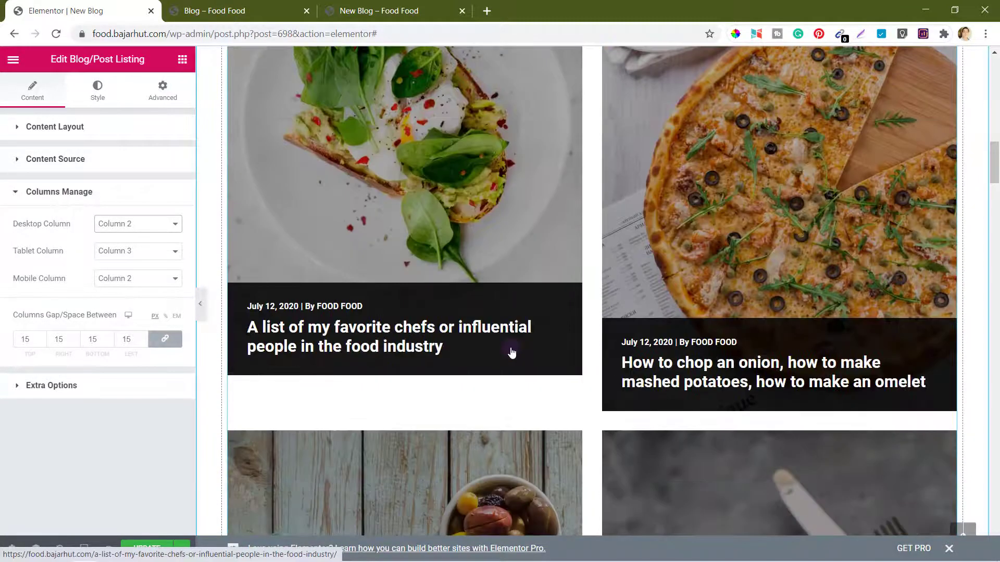
{"action": "scroll", "coordinate": [512, 353], "scroll_direction": "down", "scroll_amount": 7}
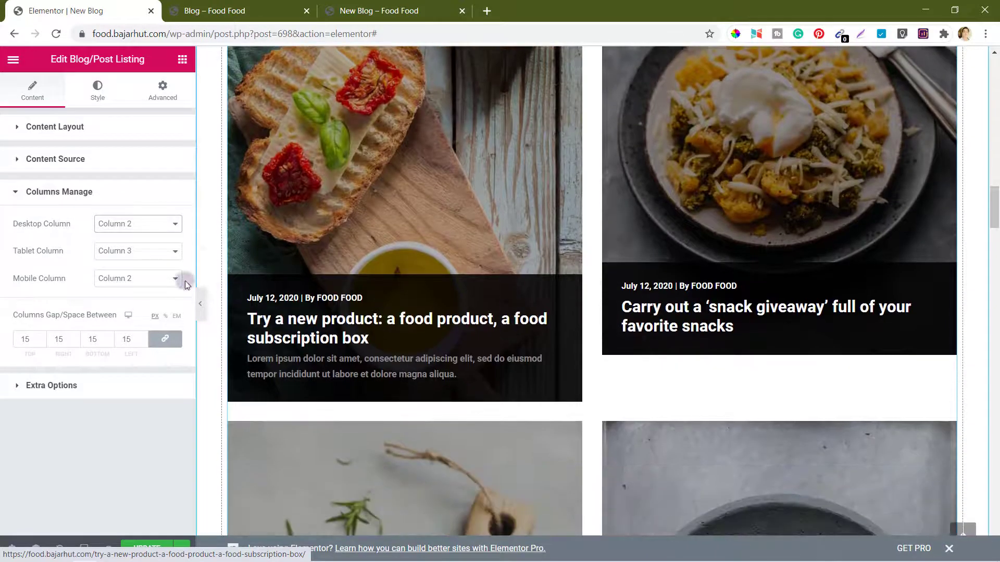
{"action": "left_click", "coordinate": [117, 253]}
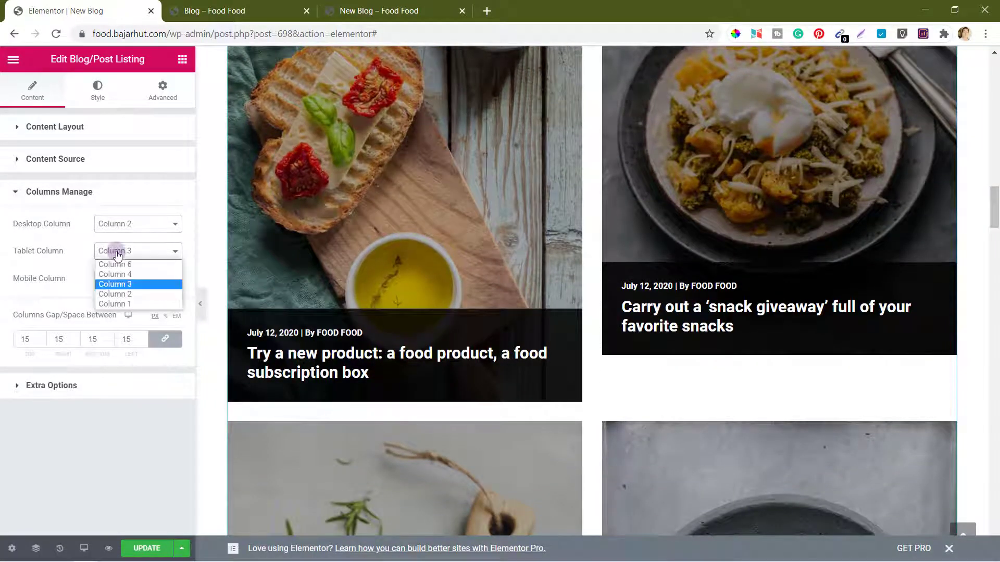
{"action": "left_click", "coordinate": [130, 294]}
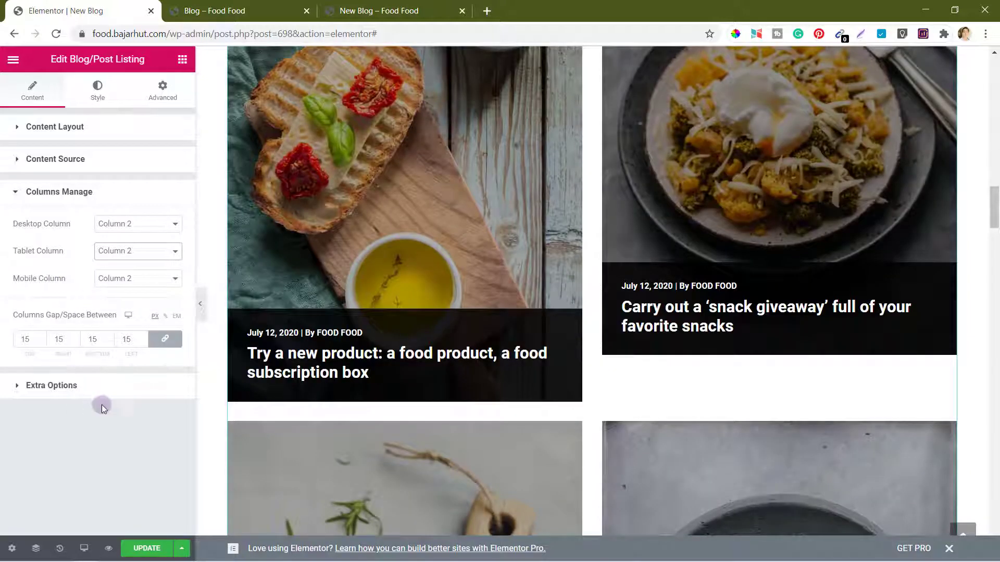
{"action": "left_click", "coordinate": [66, 196]}
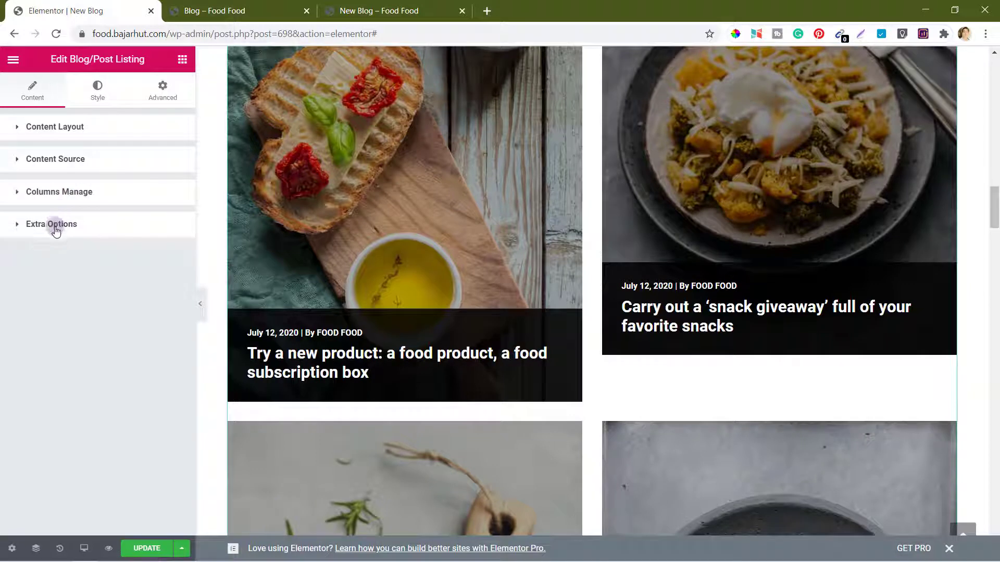
Step: Keep the post title tag at H3 in Extra Options
{"action": "left_click", "coordinate": [56, 229]}
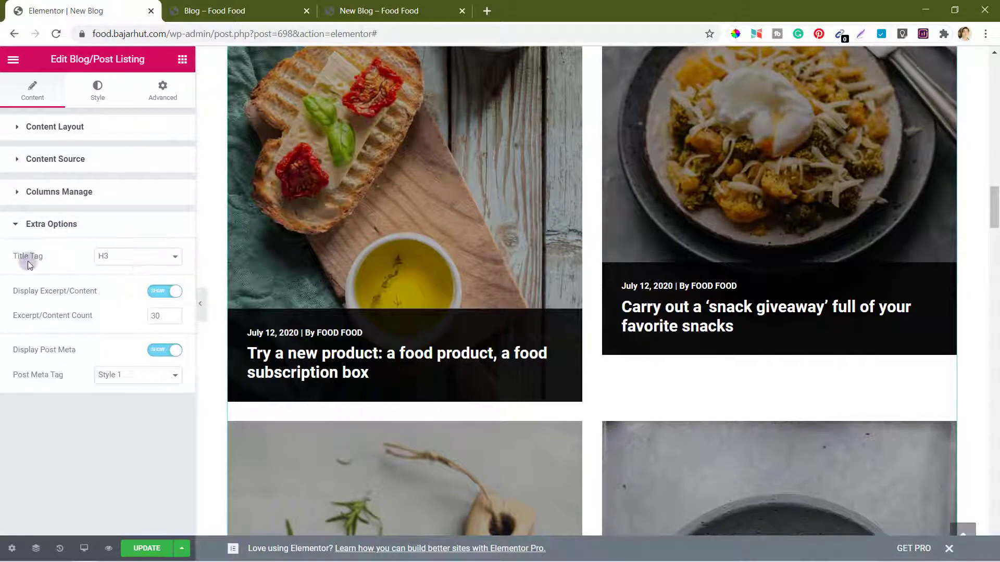
{"action": "left_click", "coordinate": [132, 261]}
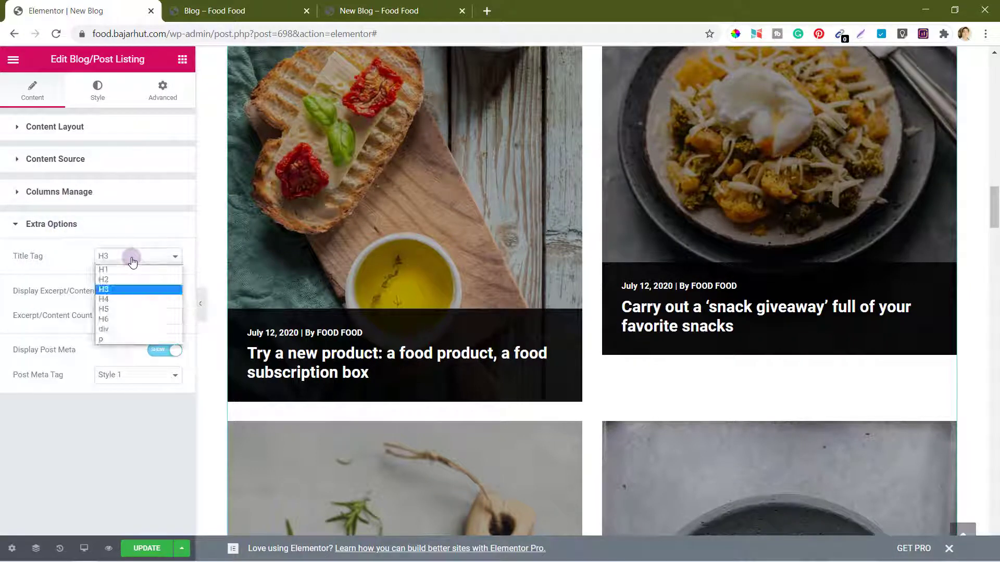
{"action": "left_click", "coordinate": [114, 280]}
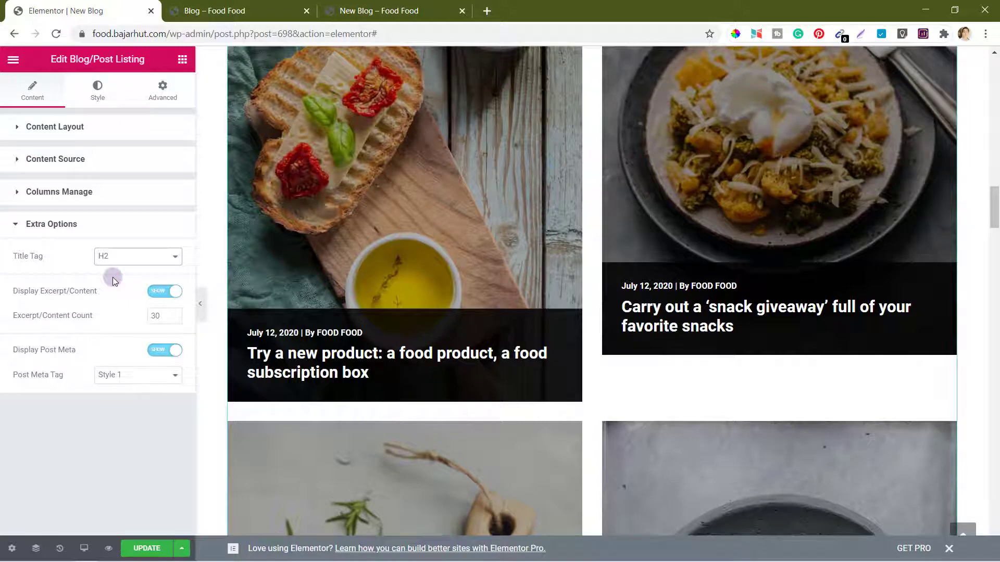
{"action": "scroll", "coordinate": [504, 251], "scroll_direction": "up", "scroll_amount": 5}
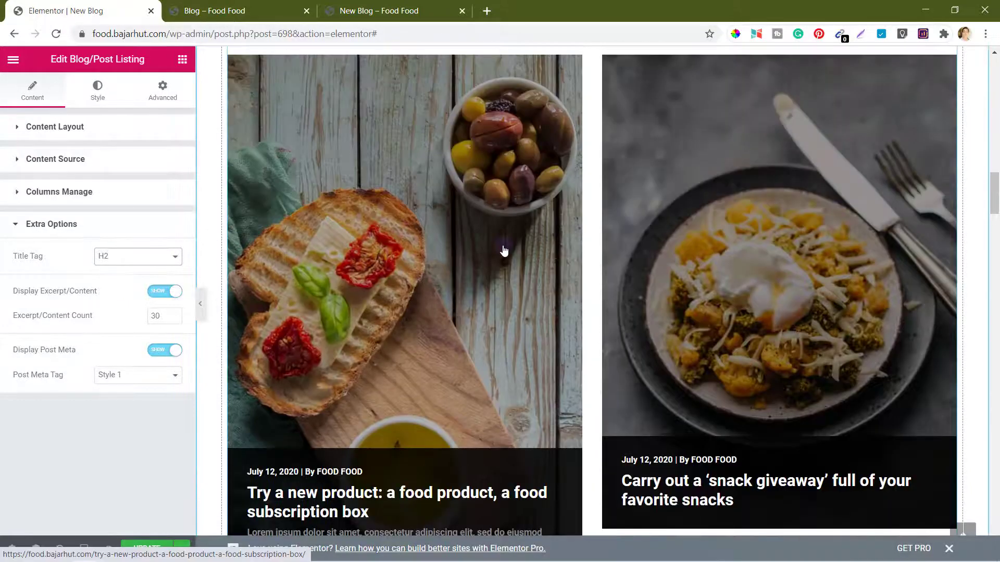
{"action": "scroll", "coordinate": [504, 251], "scroll_direction": "up", "scroll_amount": 10}
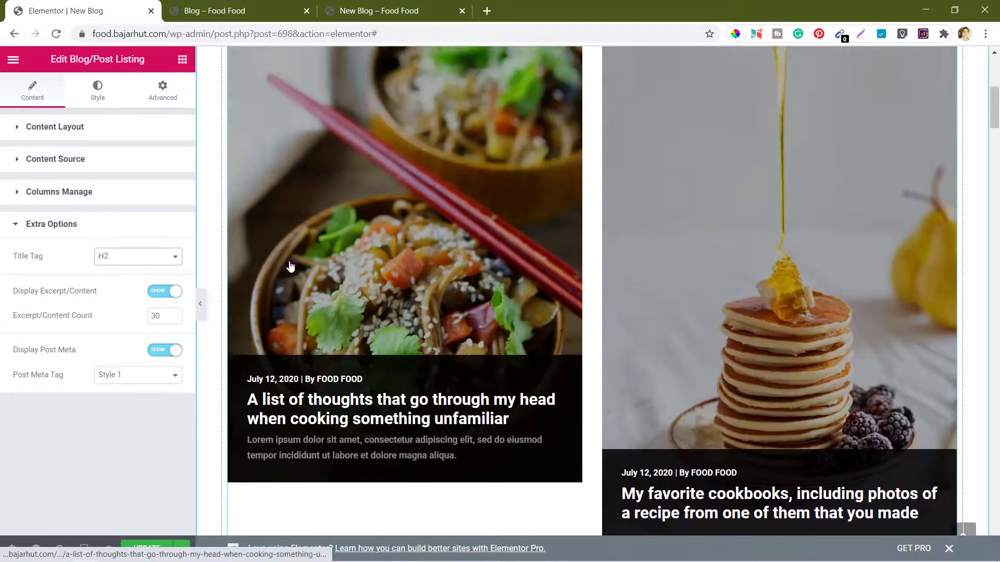
{"action": "left_click", "coordinate": [122, 257]}
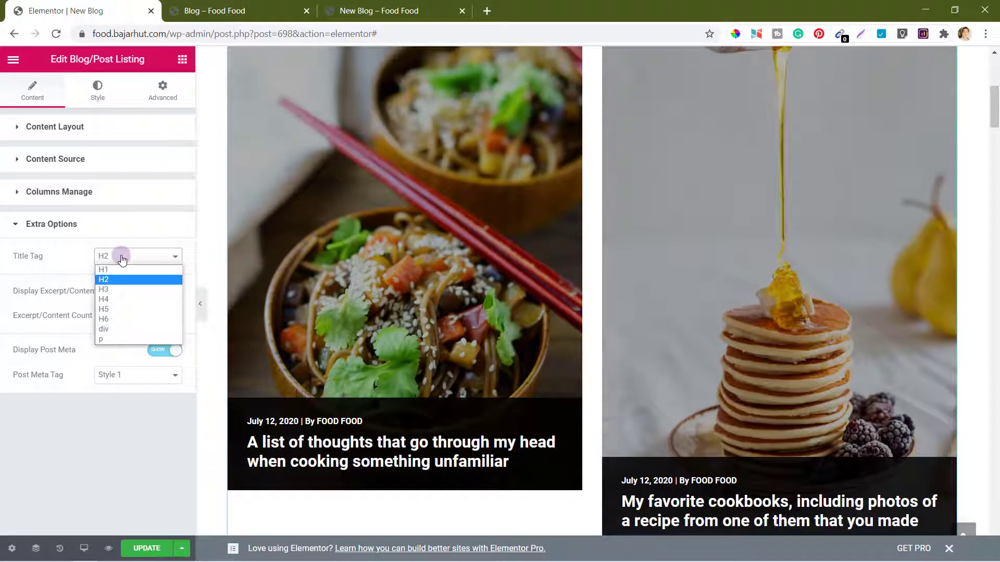
{"action": "left_click", "coordinate": [104, 290]}
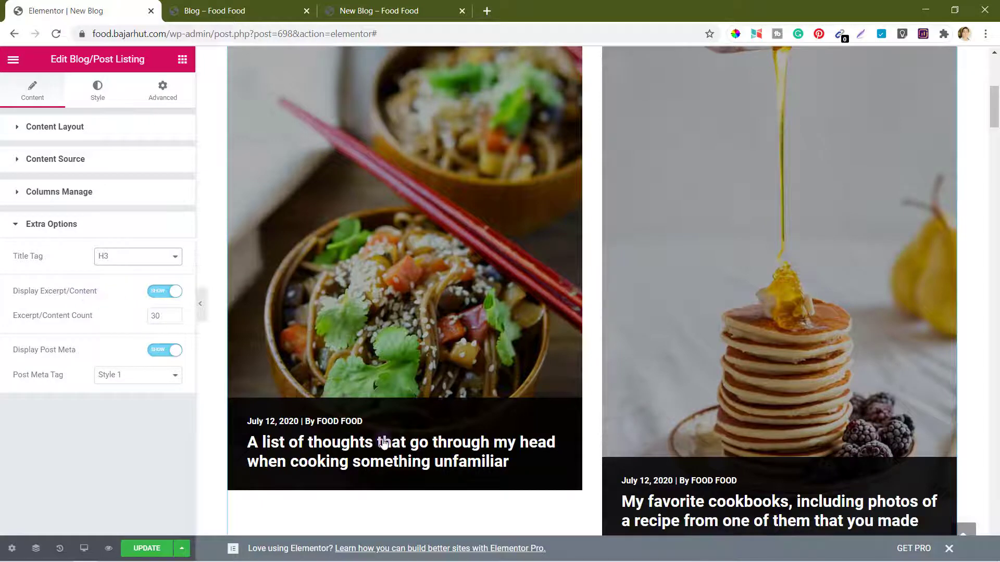
Step: Keep Display Post Meta on with Style 1 date and author
{"action": "mouse_move", "coordinate": [384, 444]}
{"action": "scroll", "coordinate": [383, 444], "scroll_direction": "down", "scroll_amount": 2}
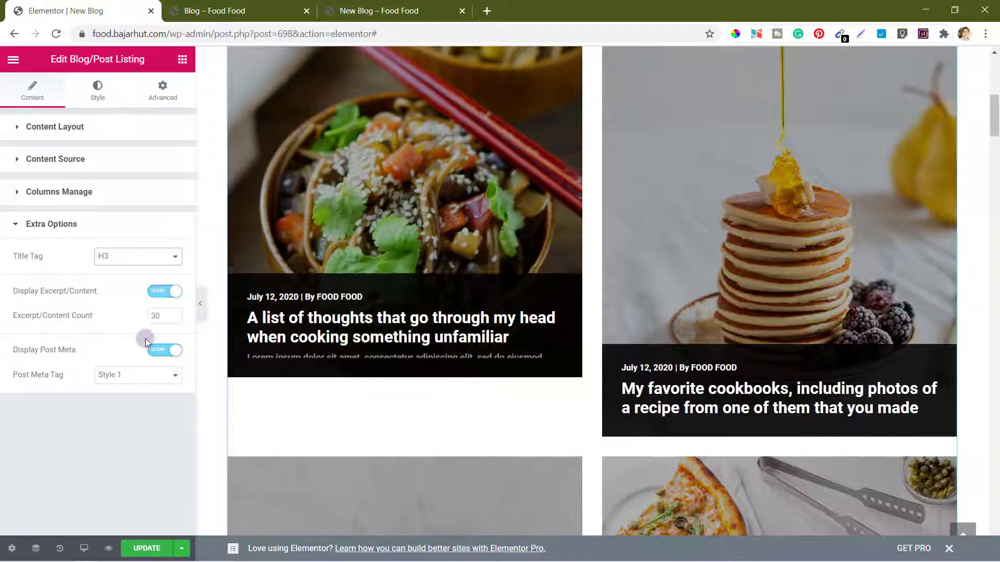
{"action": "left_click", "coordinate": [159, 352]}
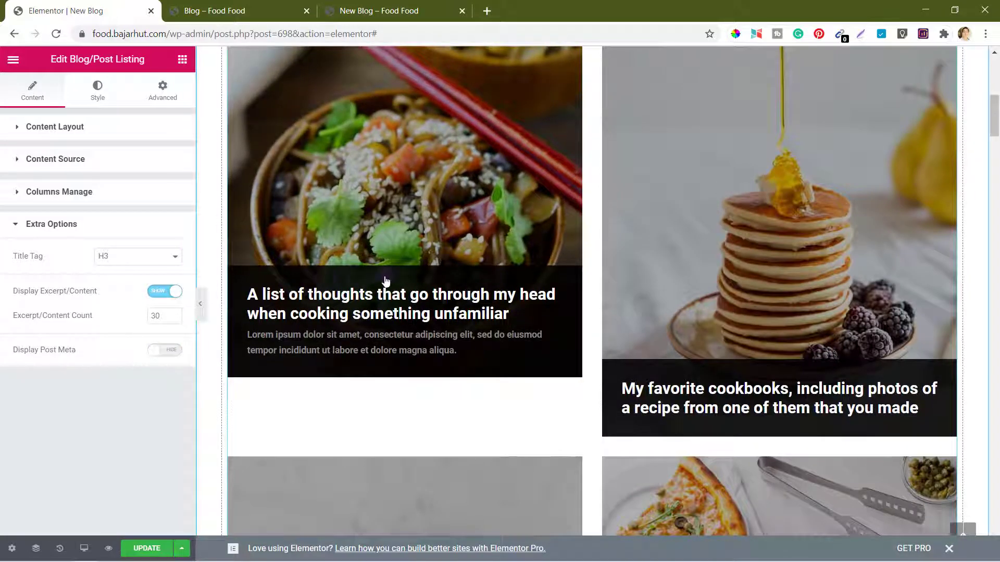
{"action": "left_click", "coordinate": [167, 351]}
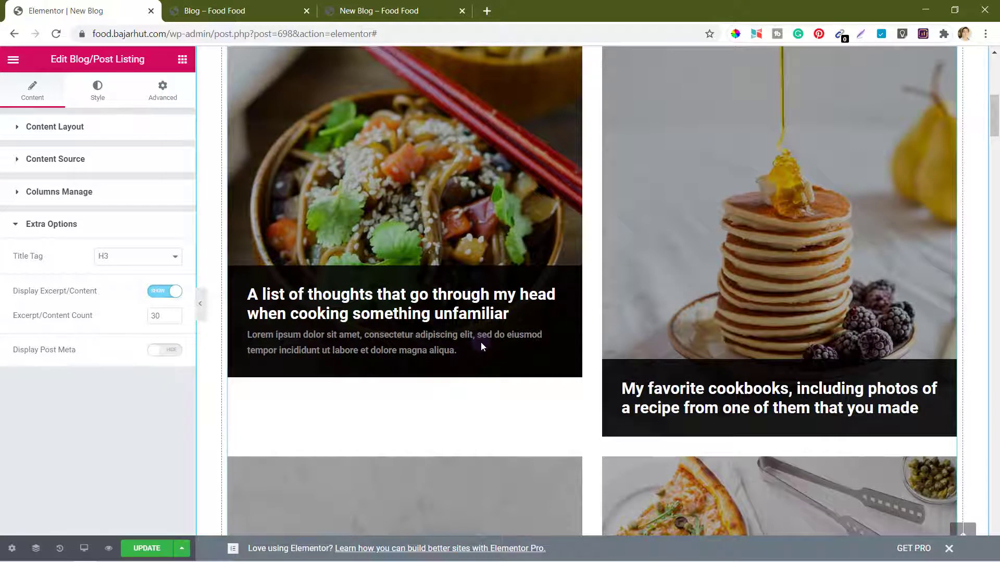
{"action": "left_click", "coordinate": [169, 352]}
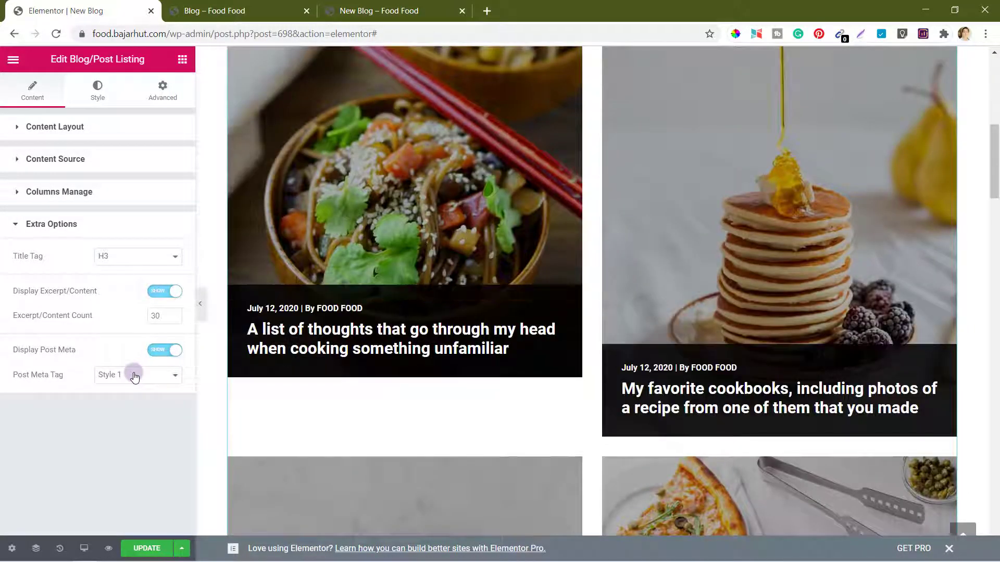
{"action": "left_click", "coordinate": [134, 375]}
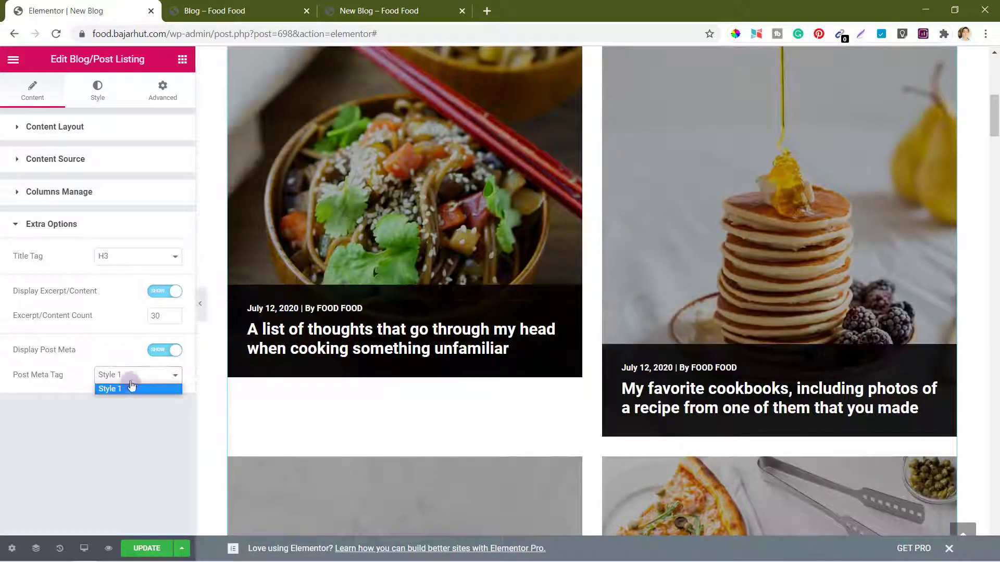
{"action": "left_click", "coordinate": [127, 390]}
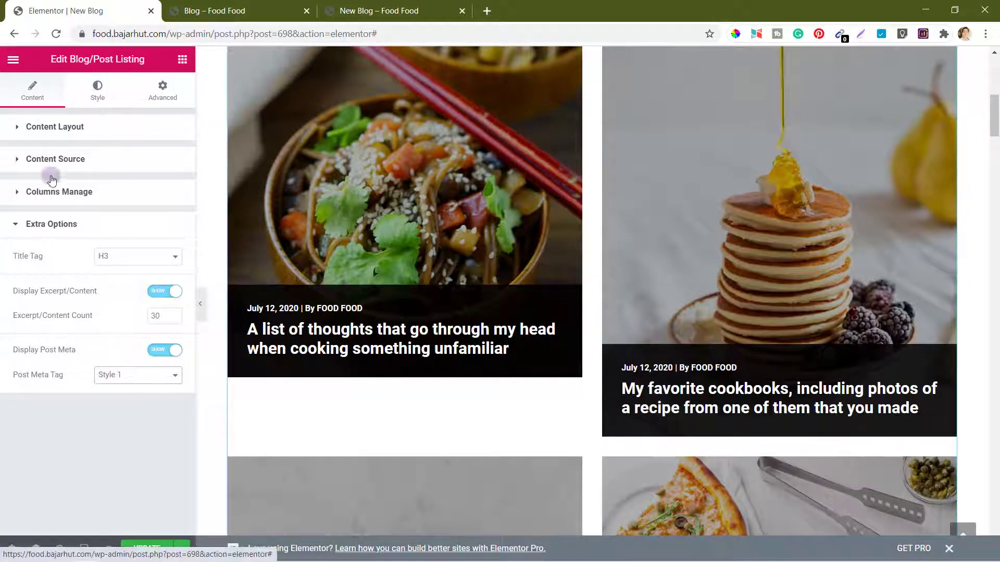
{"action": "left_click", "coordinate": [48, 229]}
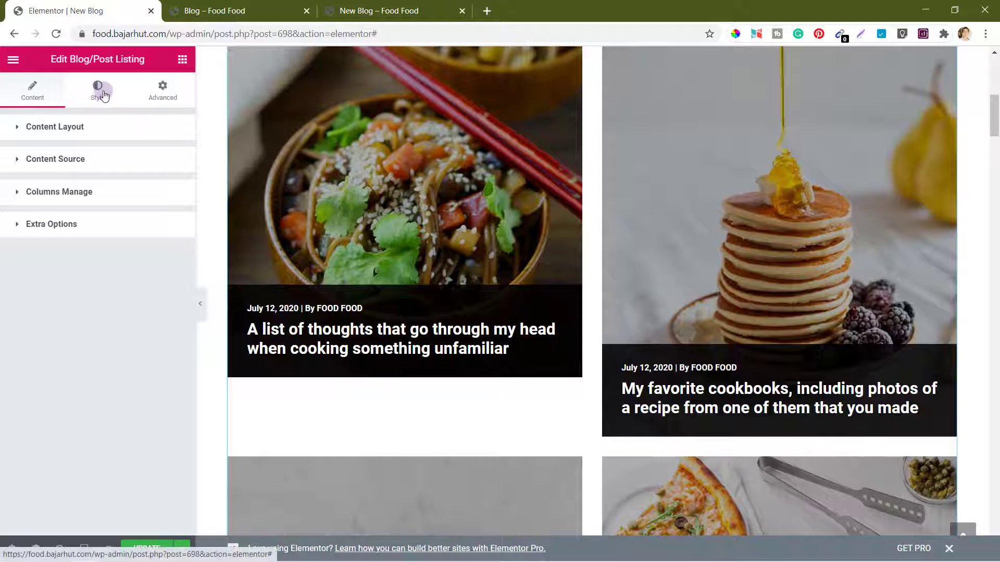
Step: Set the Post Meta Color to pink #ff0061 in the listing's Style tab
{"action": "left_click", "coordinate": [98, 90]}
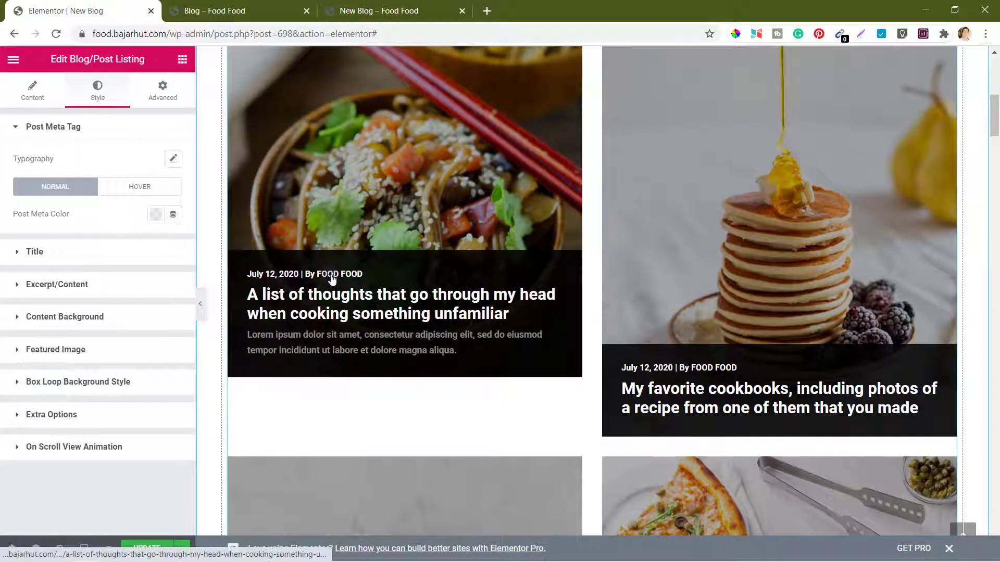
{"action": "left_click", "coordinate": [156, 214]}
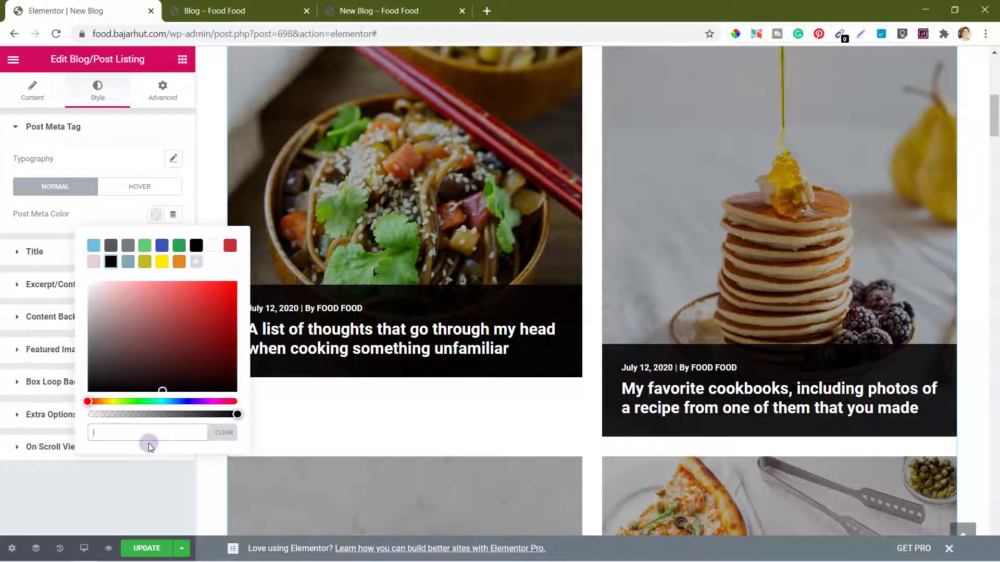
{"action": "type", "text": "#ff0061"}
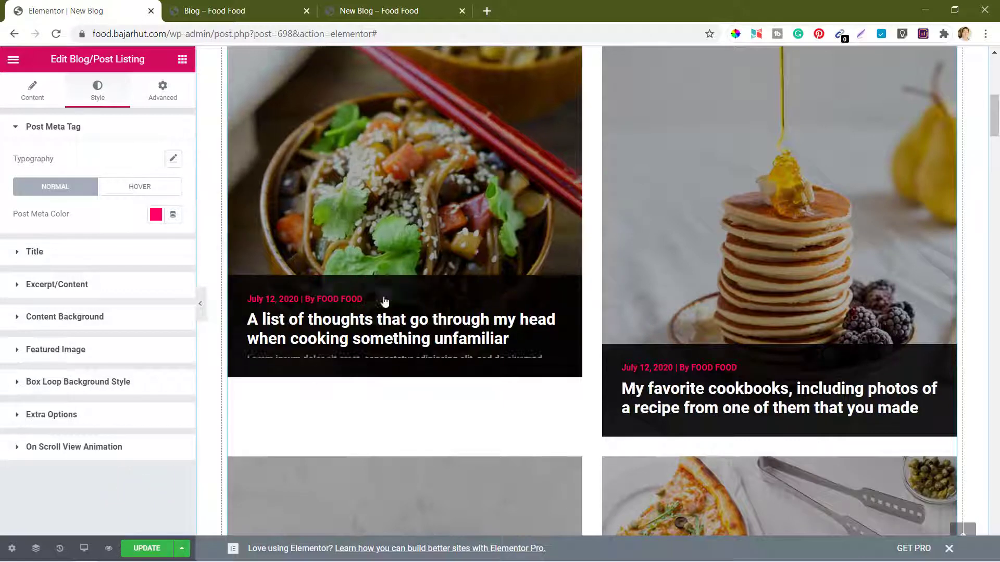
{"action": "scroll", "coordinate": [486, 358], "scroll_direction": "up", "scroll_amount": 5}
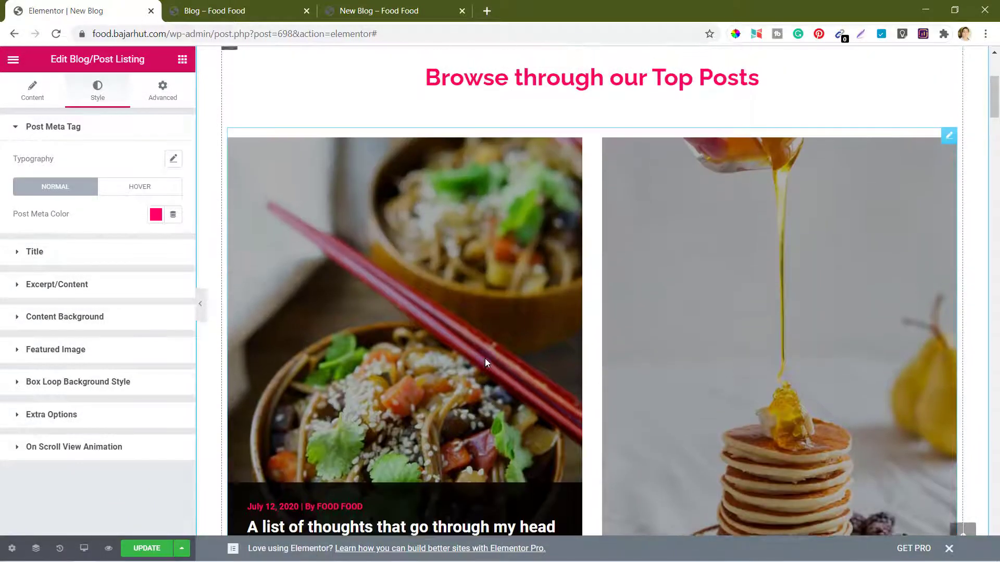
{"action": "scroll", "coordinate": [485, 358], "scroll_direction": "down", "scroll_amount": 8}
{"action": "scroll", "coordinate": [486, 359], "scroll_direction": "down", "scroll_amount": 2}
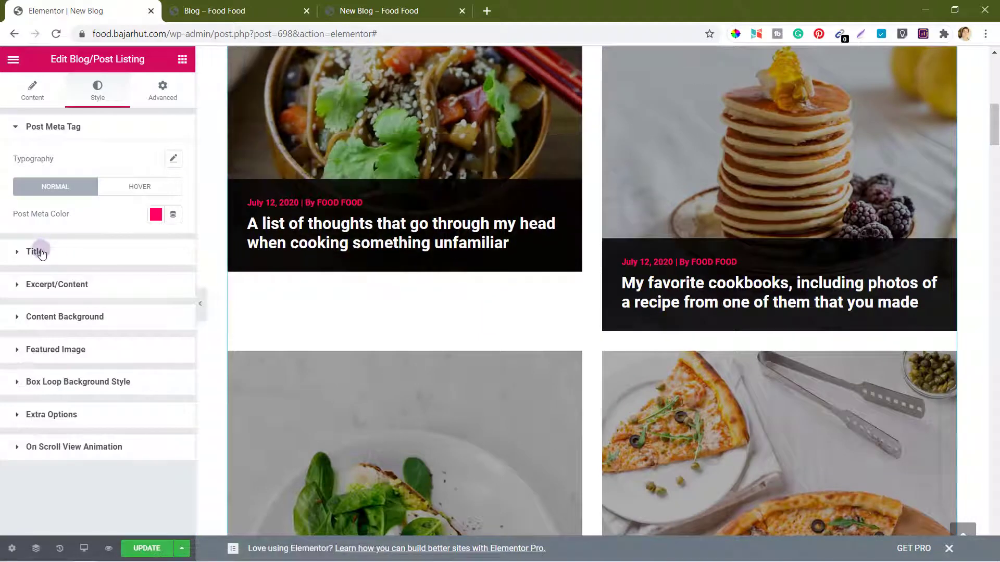
{"action": "left_click", "coordinate": [36, 252]}
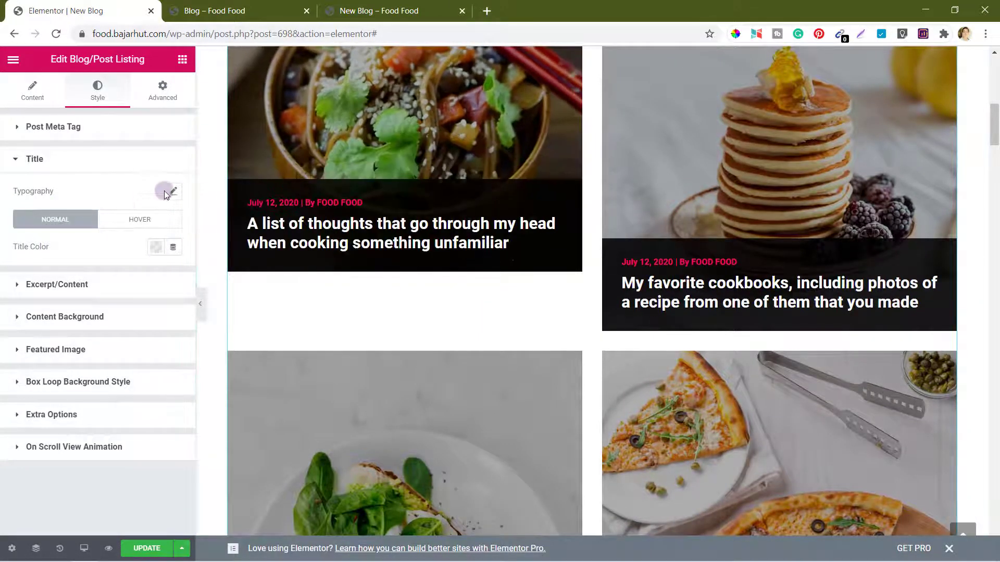
Step: Set the post title typography family to Raleway
{"action": "left_click", "coordinate": [174, 194]}
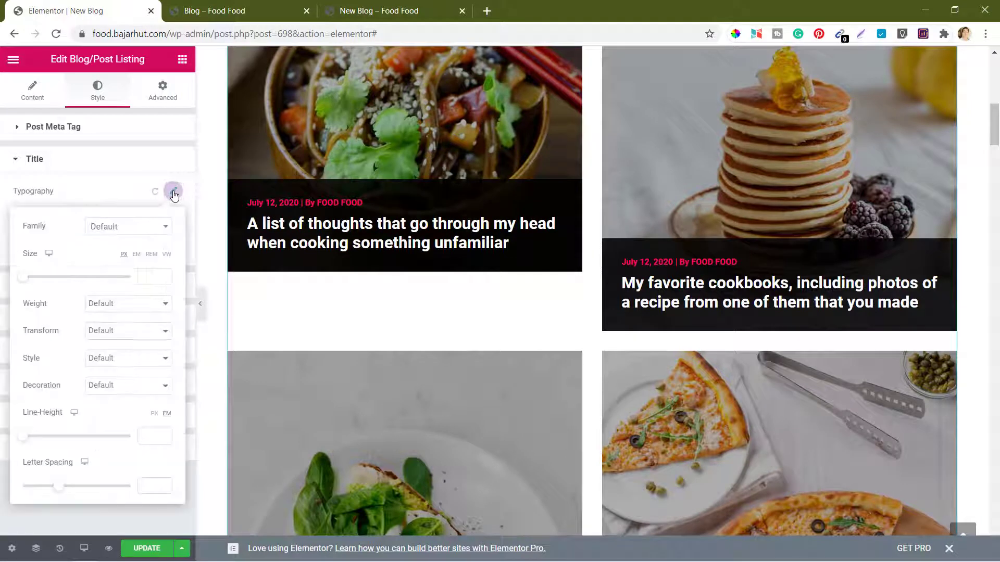
{"action": "left_click", "coordinate": [125, 227]}
{"action": "type", "text": "rale"}
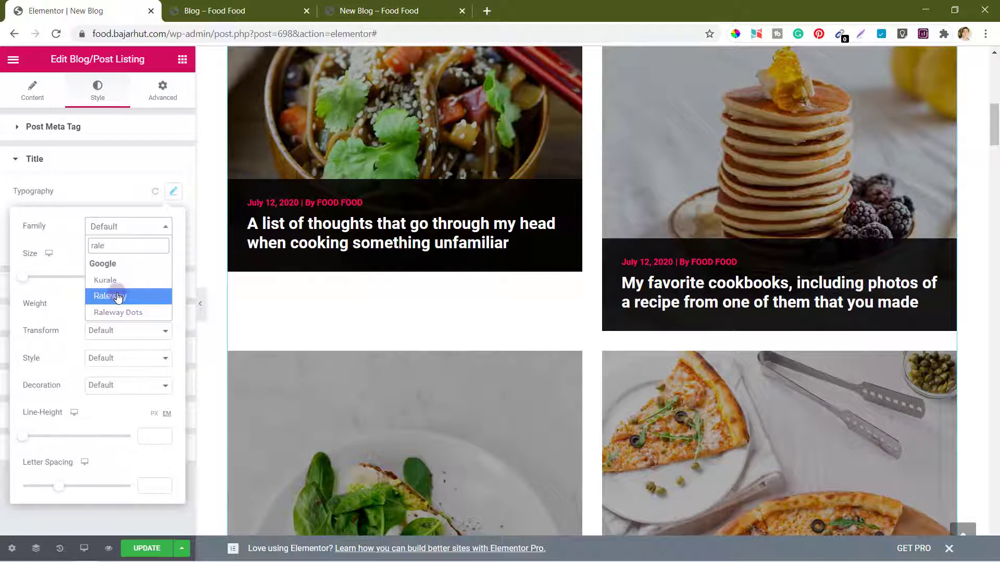
{"action": "left_click", "coordinate": [119, 296]}
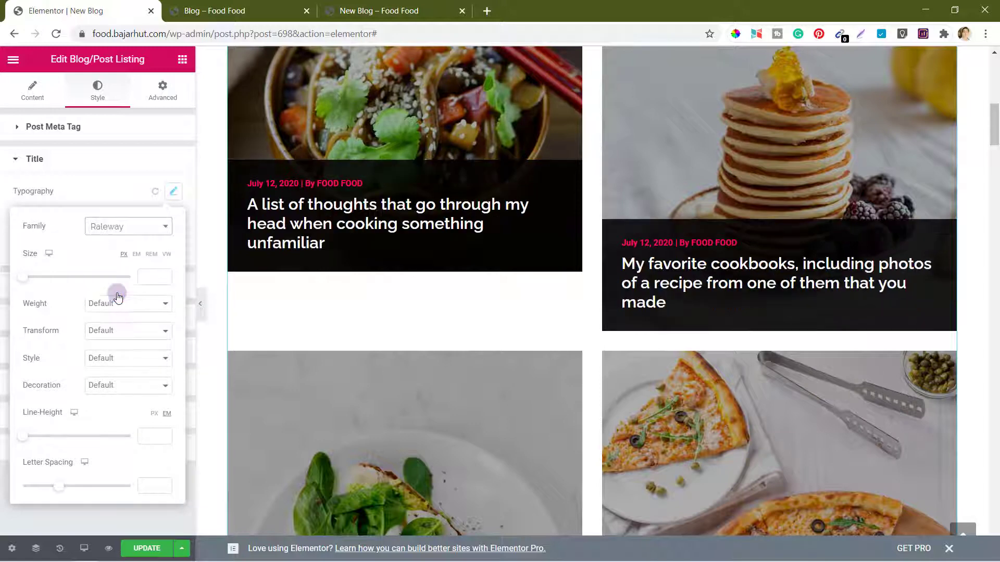
Step: Set the post meta typography family to Raleway
{"action": "left_click", "coordinate": [62, 129]}
{"action": "left_click", "coordinate": [153, 158]}
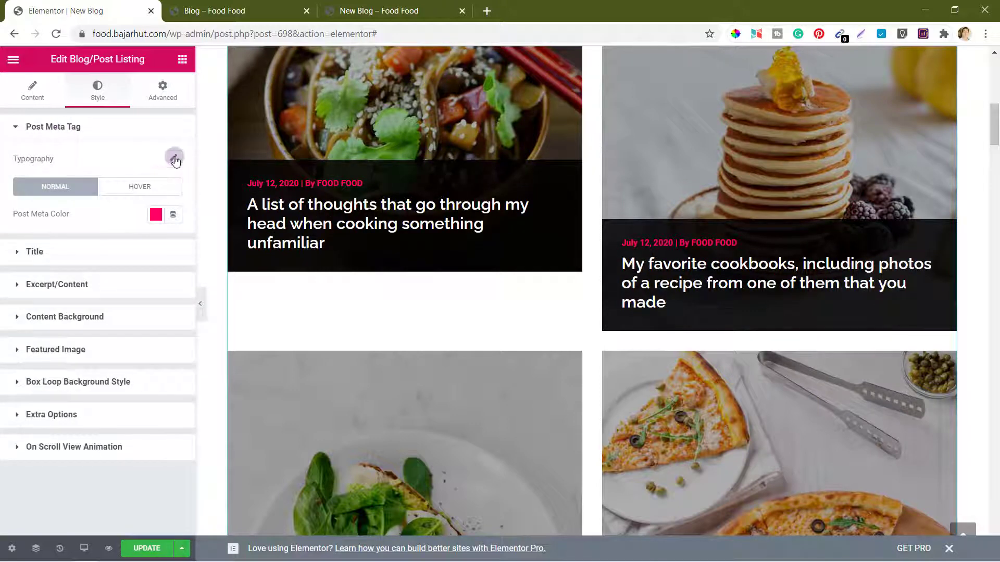
{"action": "left_click", "coordinate": [175, 159]}
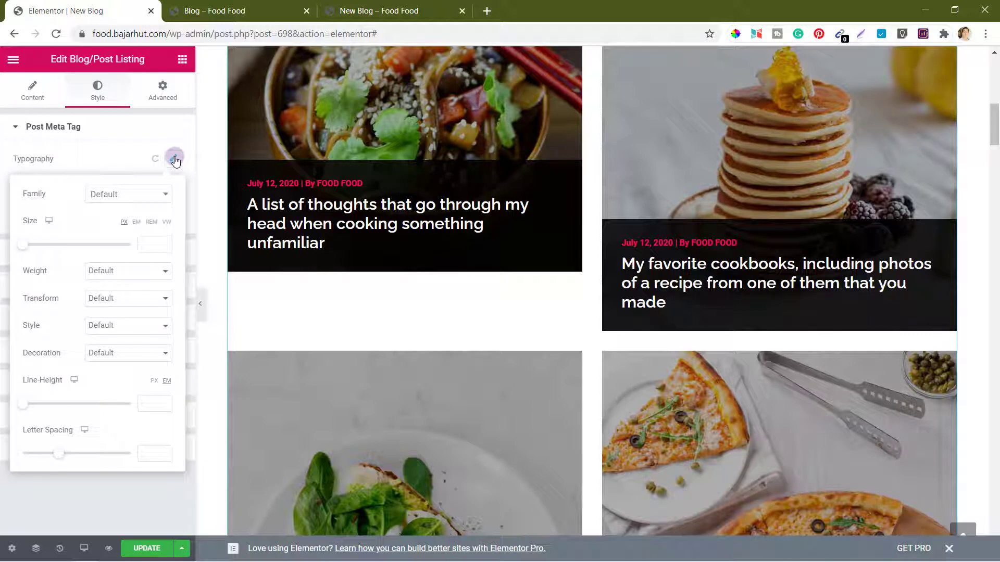
{"action": "left_click", "coordinate": [122, 202]}
{"action": "type", "text": "rale"}
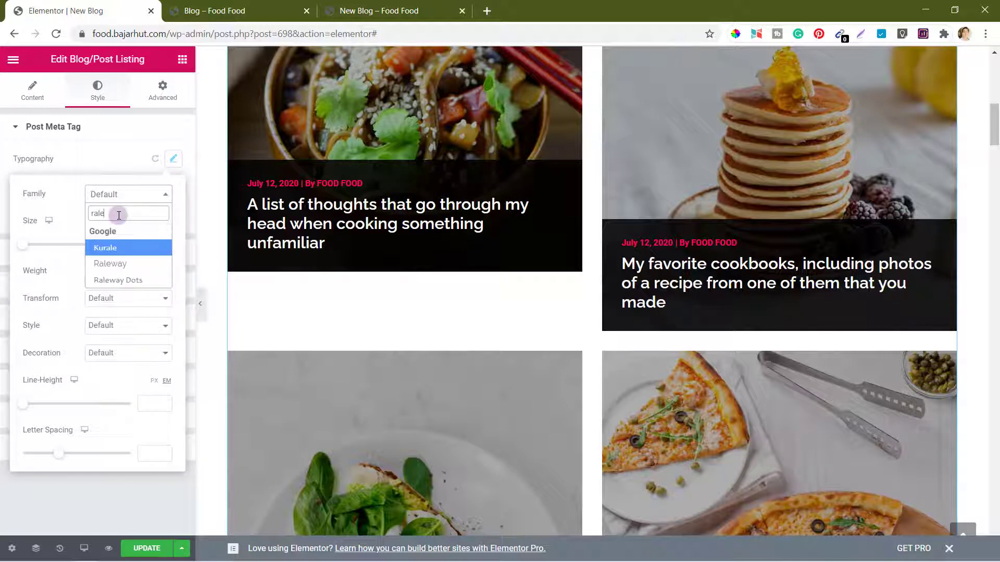
{"action": "left_click", "coordinate": [118, 264]}
{"action": "left_click", "coordinate": [121, 155]}
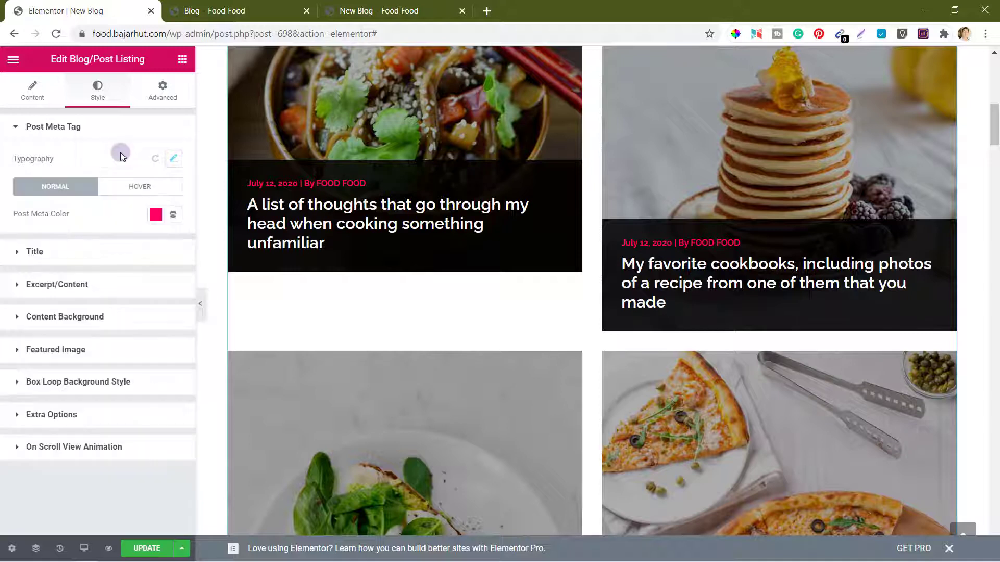
Step: Set the excerpt/content typography family to Raleway
{"action": "left_click", "coordinate": [57, 260]}
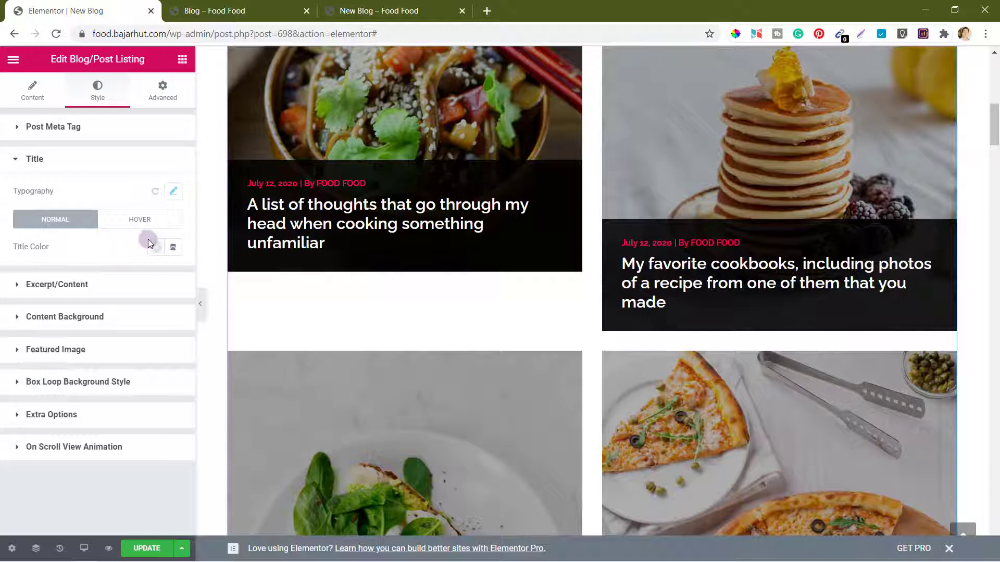
{"action": "left_click", "coordinate": [70, 285]}
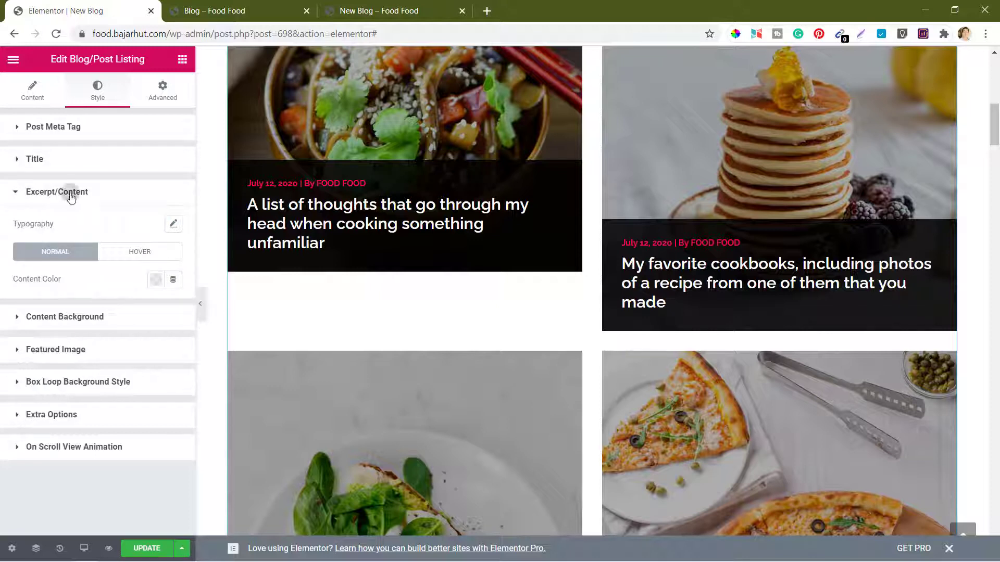
{"action": "left_click", "coordinate": [174, 226]}
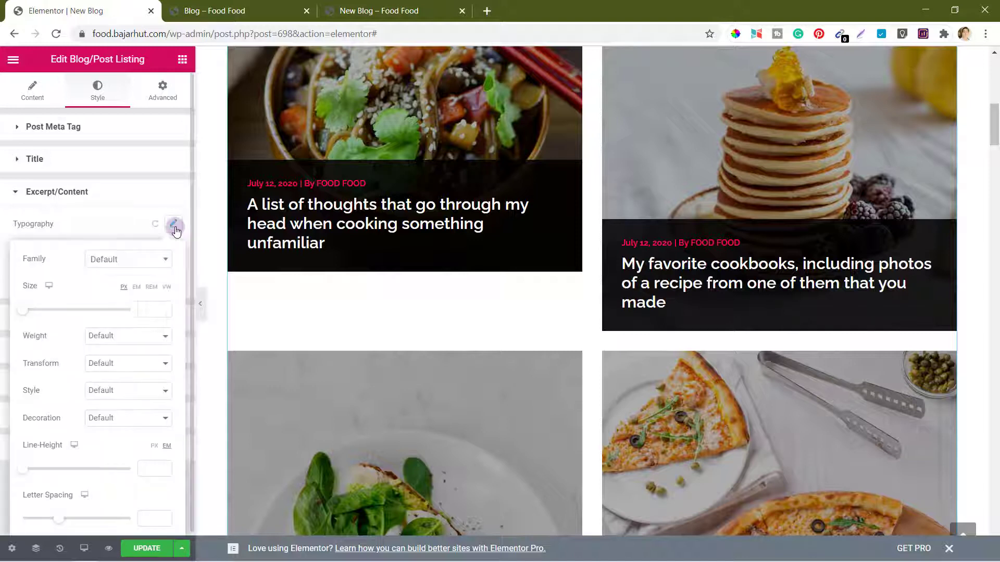
{"action": "left_click", "coordinate": [117, 263]}
{"action": "type", "text": "rale"}
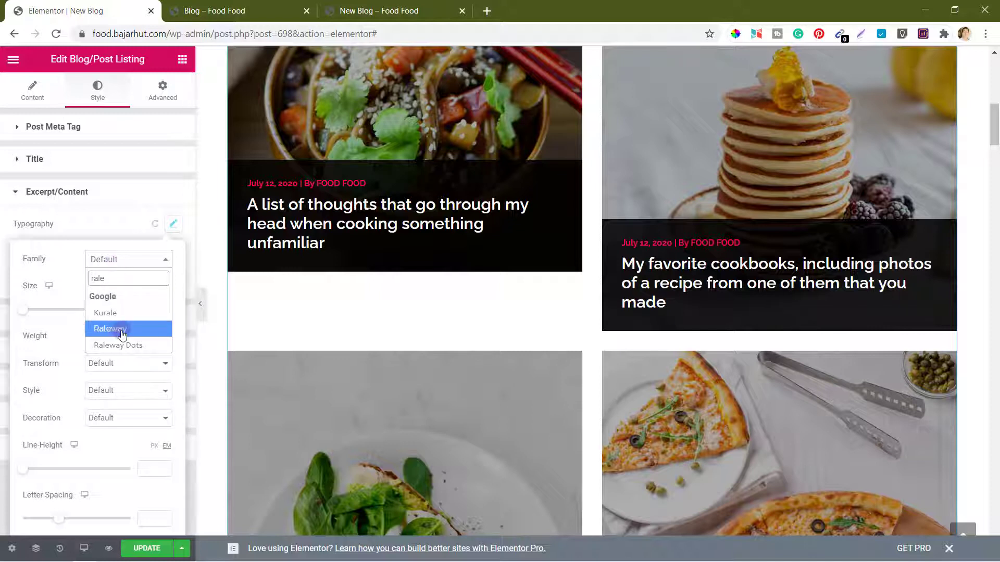
{"action": "left_click", "coordinate": [123, 333]}
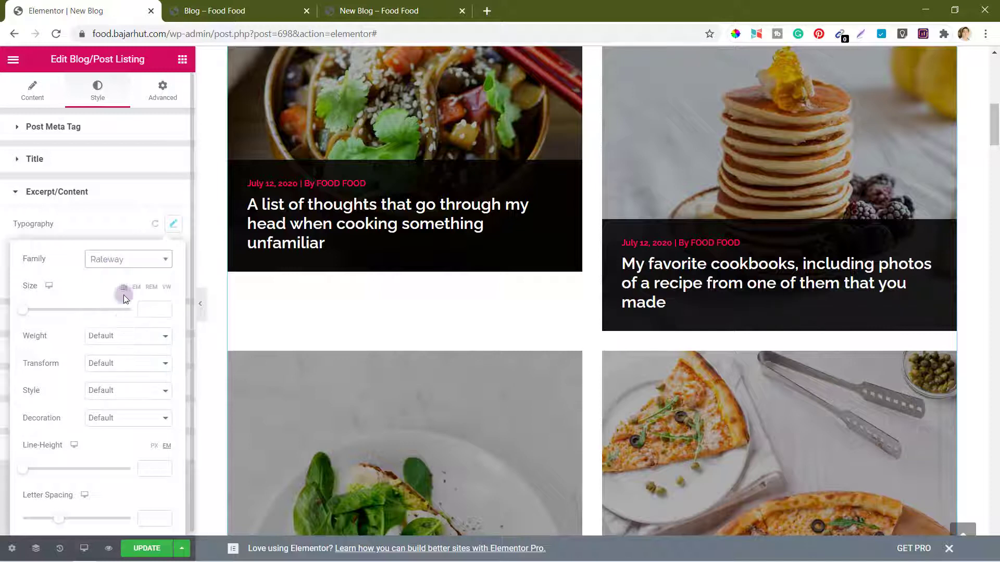
{"action": "left_click", "coordinate": [115, 223]}
{"action": "left_click", "coordinate": [73, 192]}
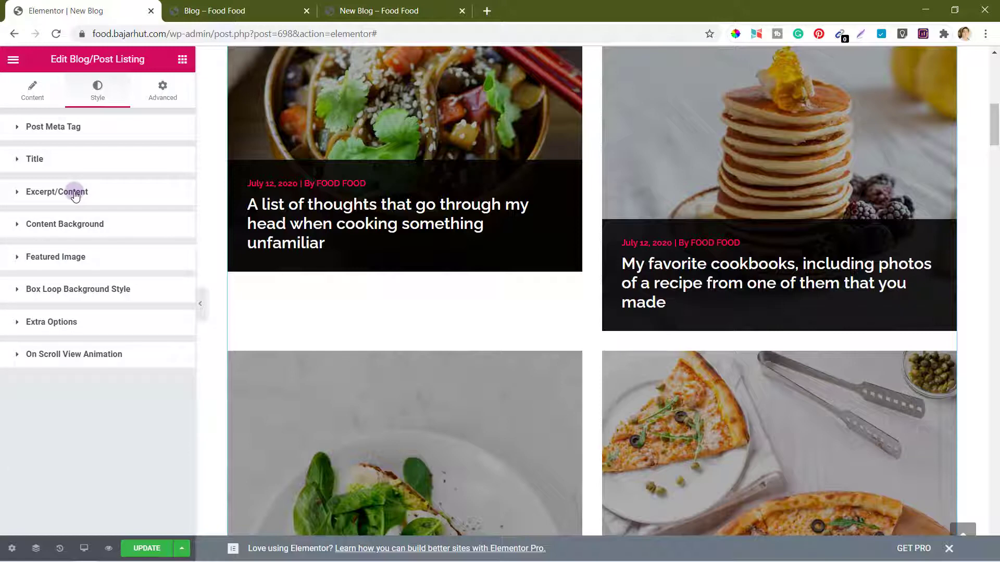
{"action": "scroll", "coordinate": [352, 413], "scroll_direction": "down", "scroll_amount": 3}
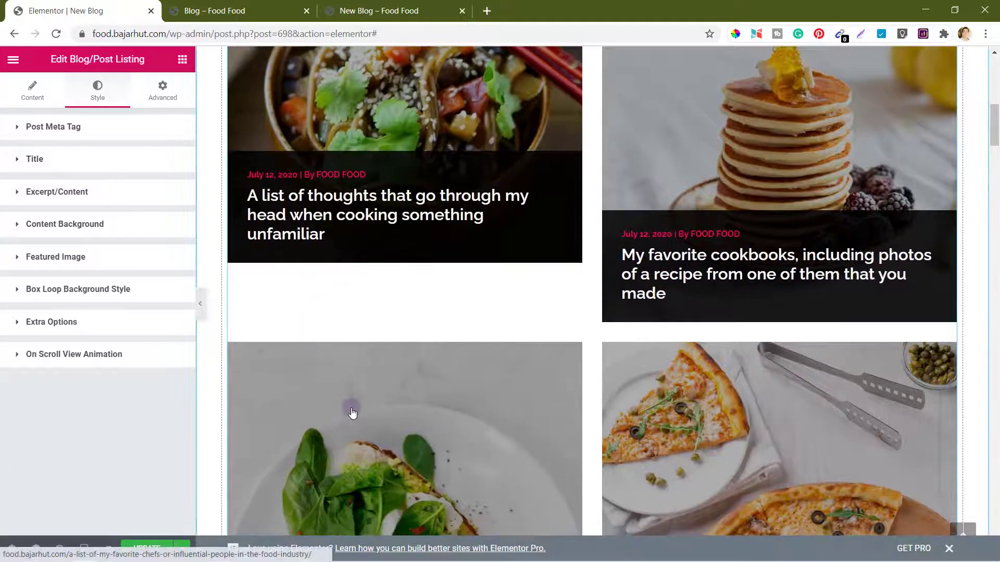
{"action": "scroll", "coordinate": [351, 413], "scroll_direction": "down", "scroll_amount": 3}
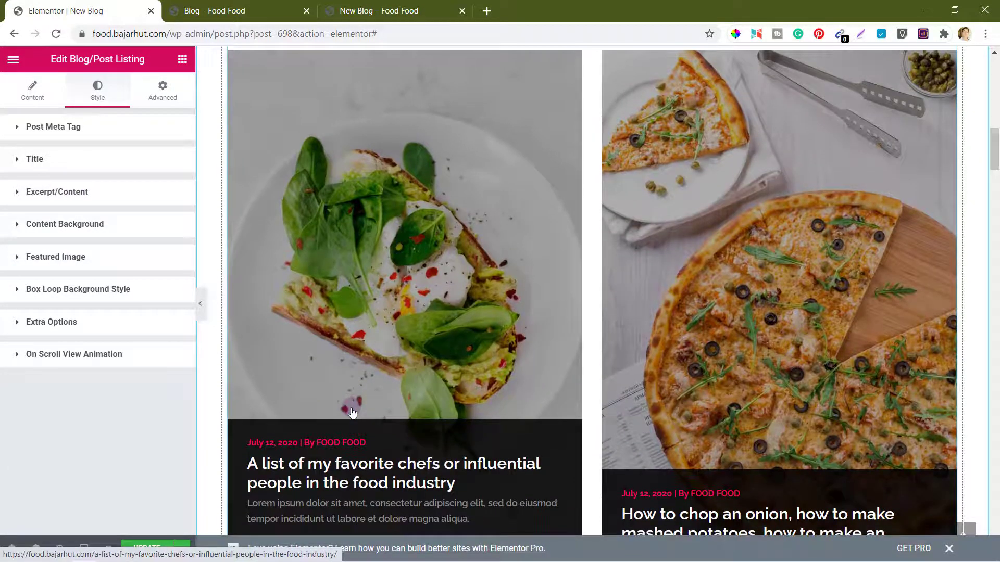
{"action": "scroll", "coordinate": [352, 413], "scroll_direction": "up", "scroll_amount": 2}
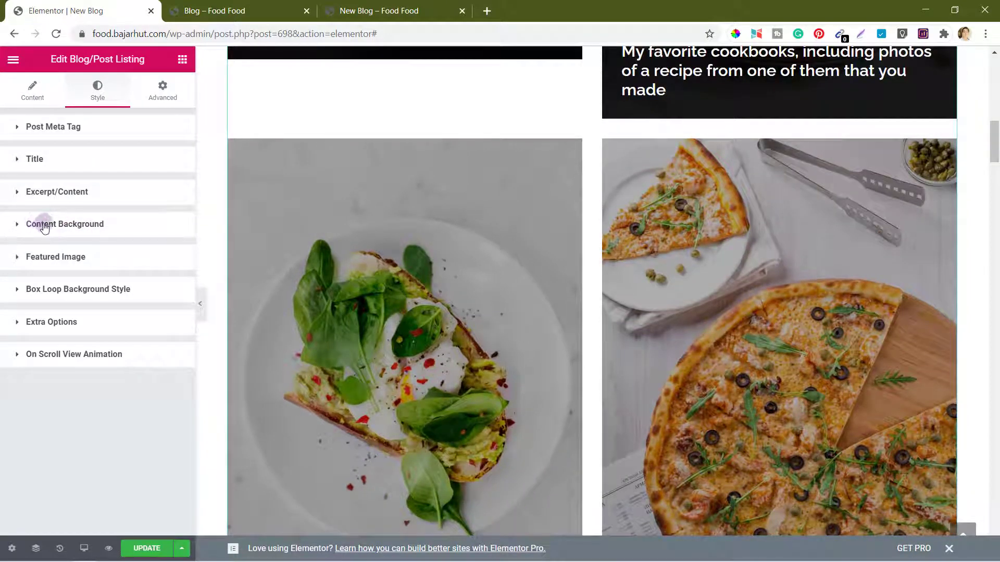
Step: Change the featured image hover effect from Style 1 to None
{"action": "left_click", "coordinate": [45, 228]}
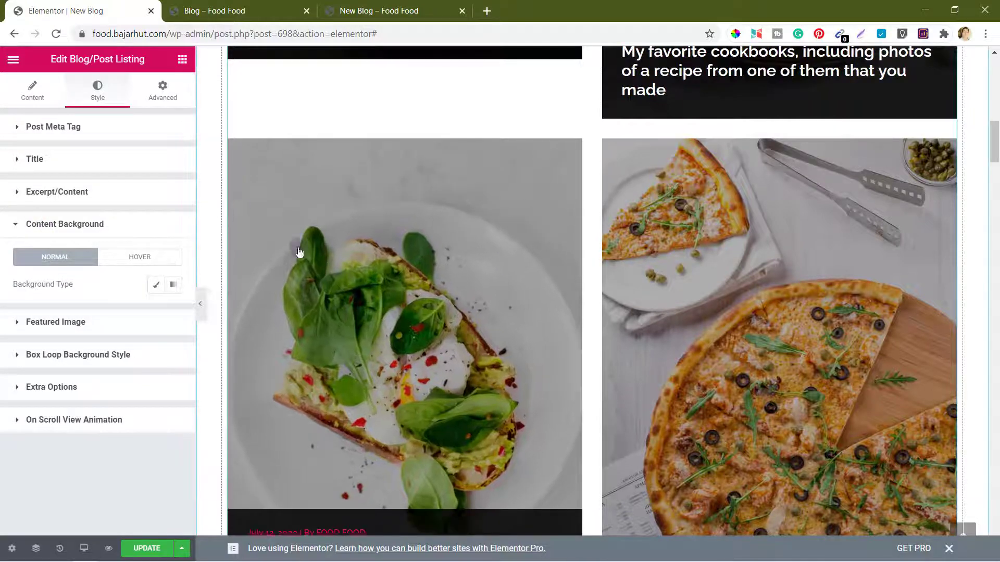
{"action": "scroll", "coordinate": [351, 315], "scroll_direction": "down", "scroll_amount": 3}
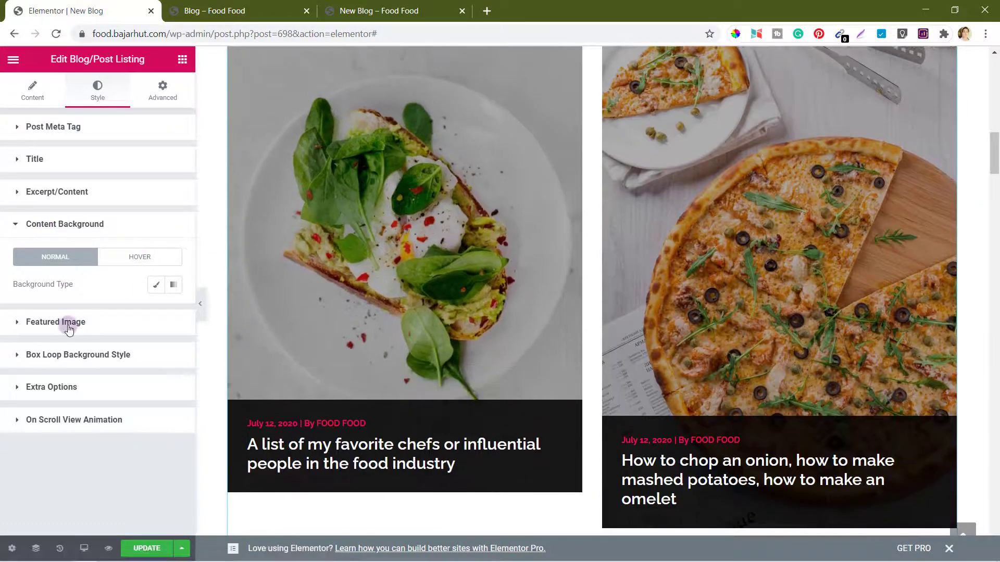
{"action": "left_click", "coordinate": [69, 325]}
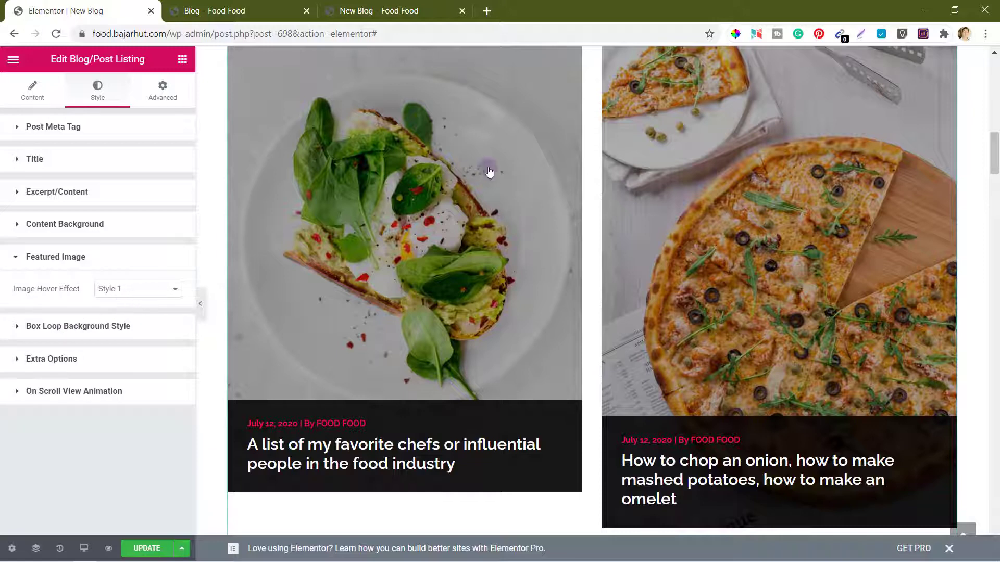
{"action": "left_click", "coordinate": [135, 289]}
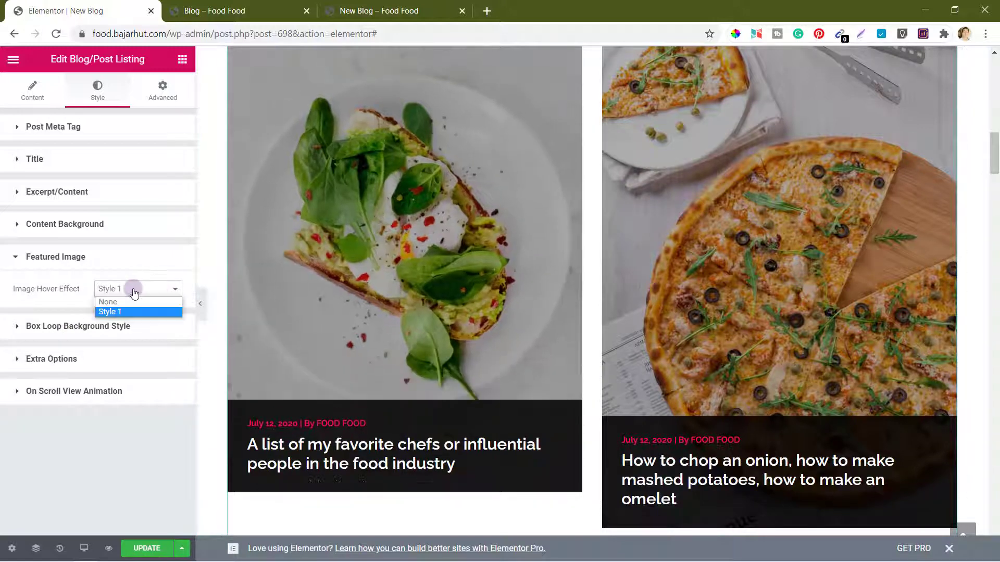
{"action": "left_click", "coordinate": [121, 303]}
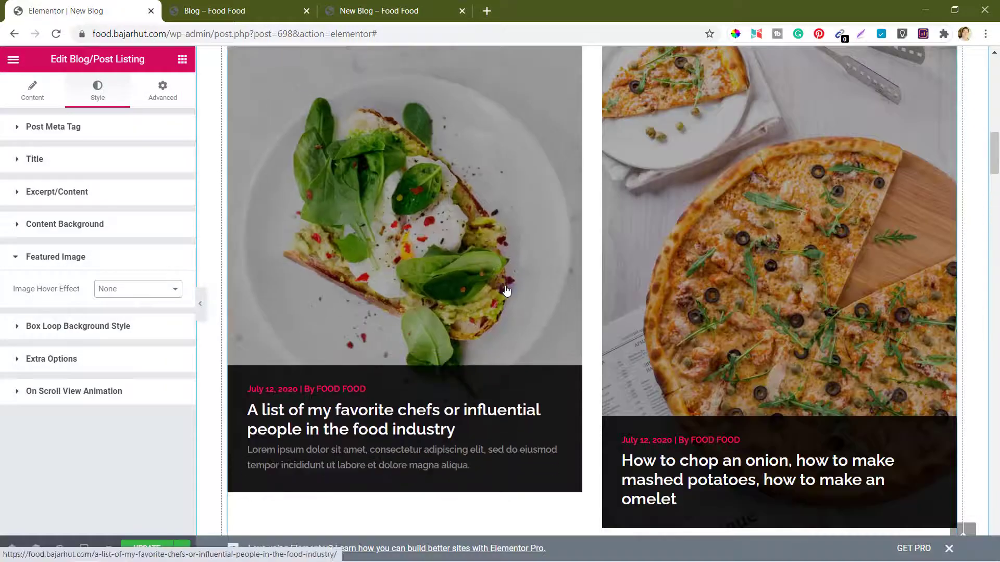
{"action": "scroll", "coordinate": [506, 290], "scroll_direction": "up", "scroll_amount": 15}
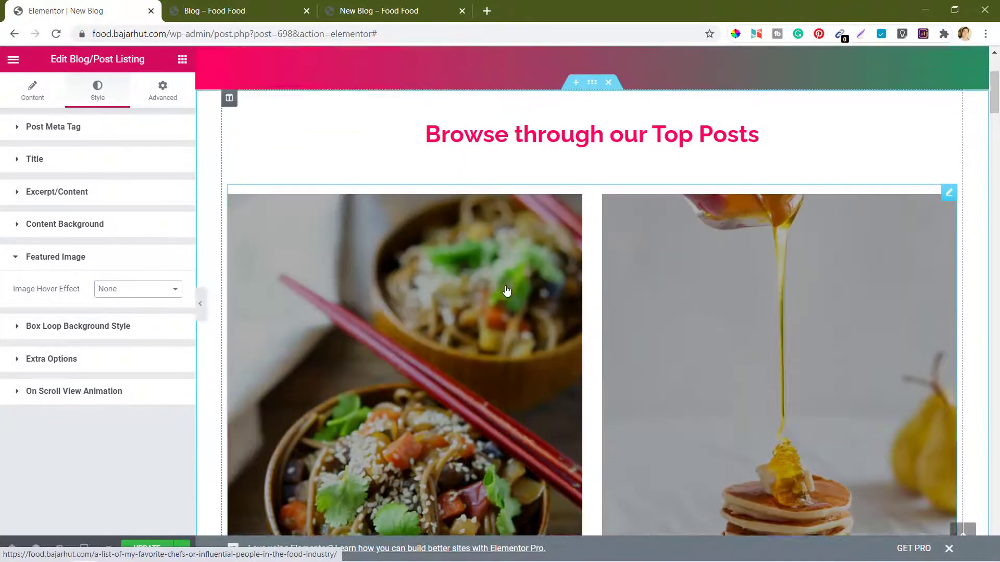
{"action": "scroll", "coordinate": [506, 290], "scroll_direction": "down", "scroll_amount": 2}
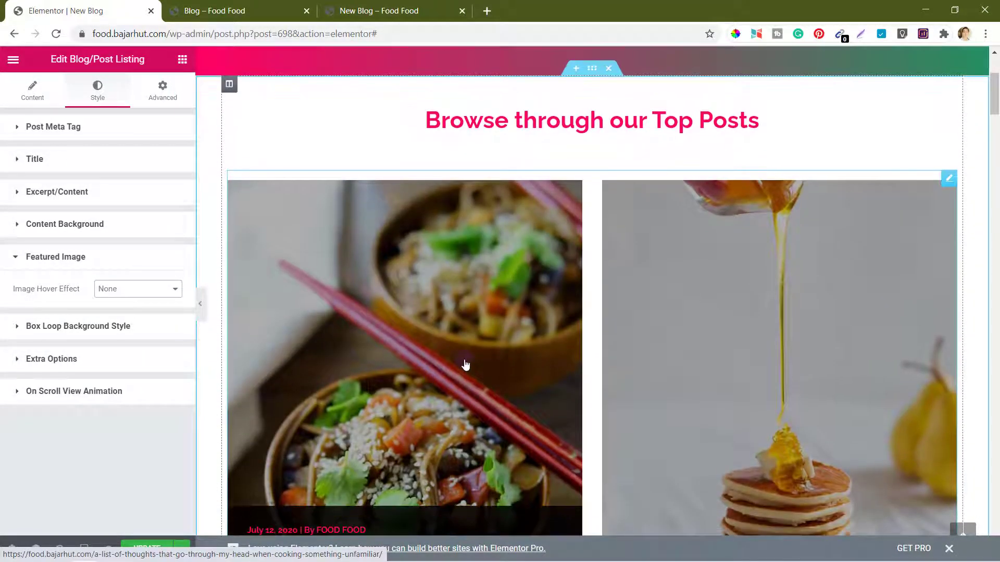
{"action": "scroll", "coordinate": [464, 364], "scroll_direction": "down", "scroll_amount": 2}
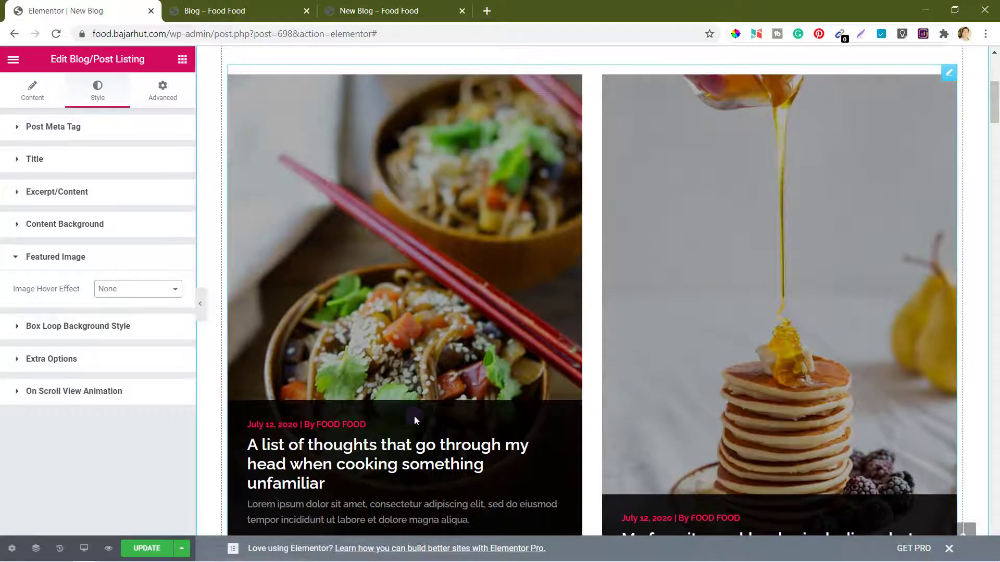
{"action": "scroll", "coordinate": [414, 417], "scroll_direction": "down", "scroll_amount": 2}
{"action": "scroll", "coordinate": [373, 446], "scroll_direction": "down", "scroll_amount": 1}
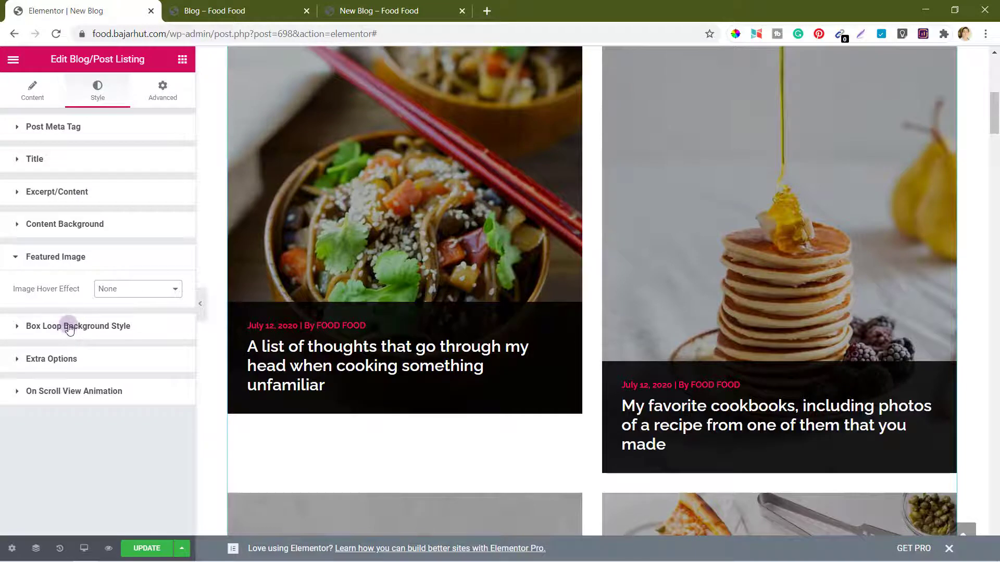
Step: Turn on Messy Columns in Extra Options to stagger the two-column cards
{"action": "left_click", "coordinate": [49, 327]}
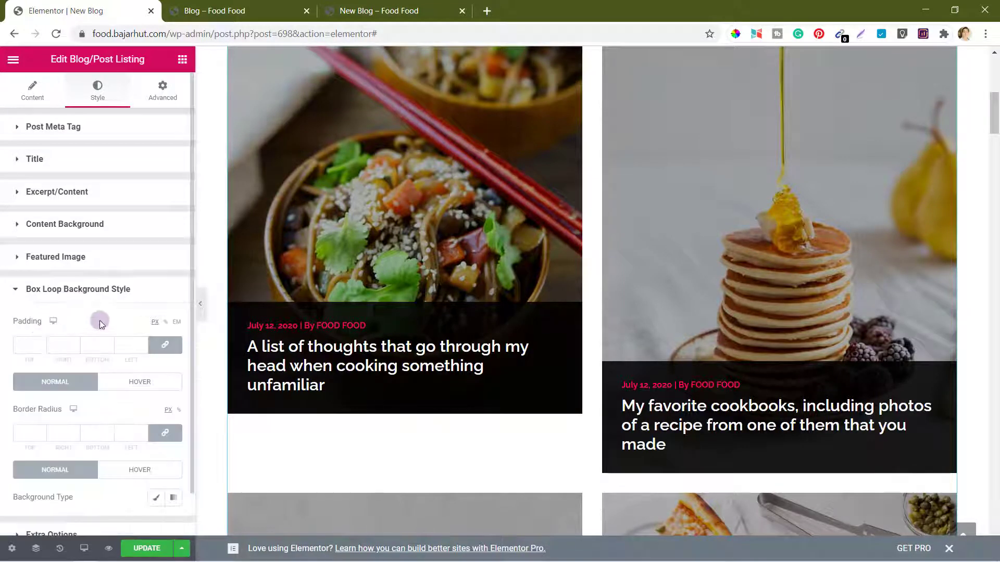
{"action": "scroll", "coordinate": [98, 320], "scroll_direction": "down", "scroll_amount": 1}
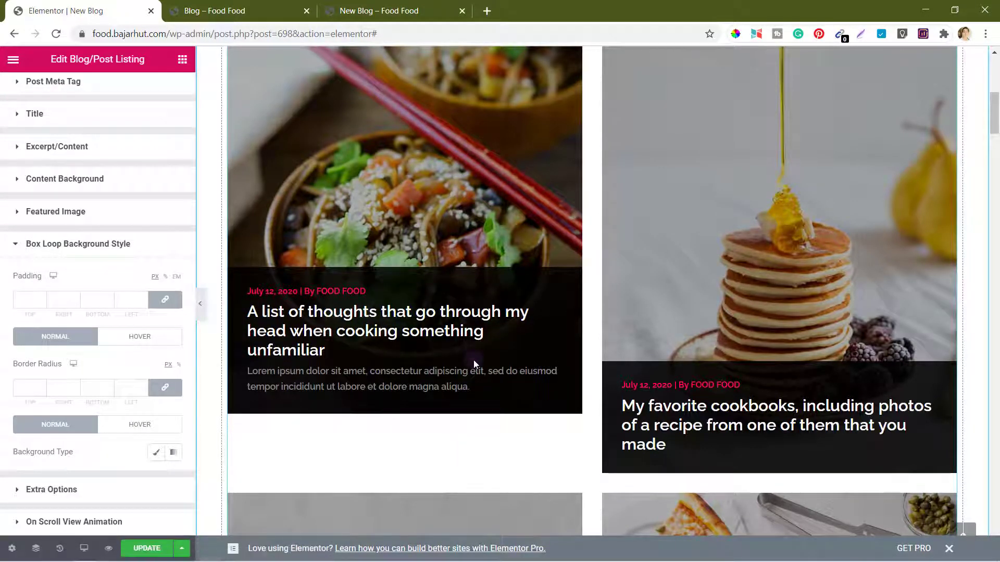
{"action": "left_click", "coordinate": [43, 249]}
{"action": "left_click", "coordinate": [51, 323]}
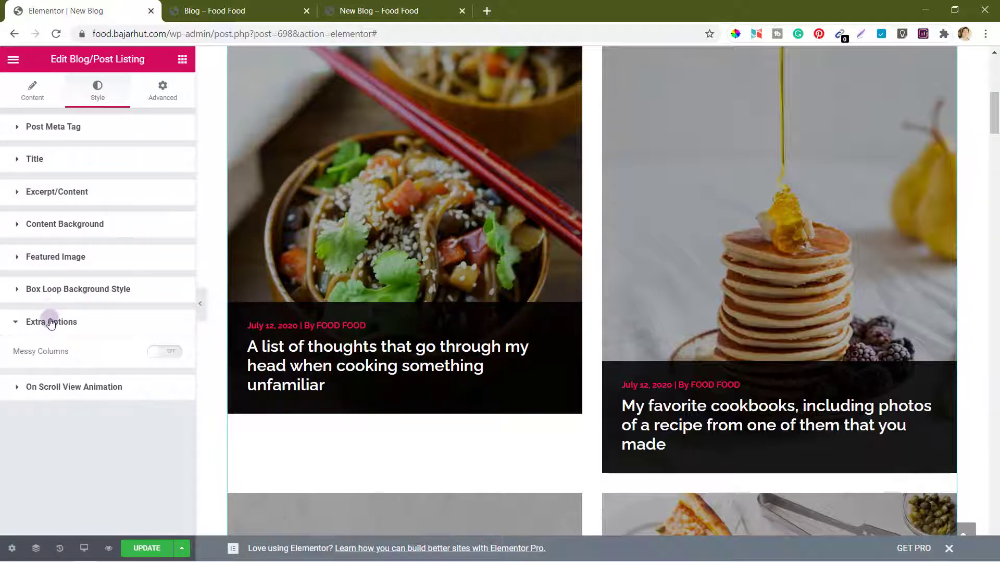
{"action": "left_click", "coordinate": [172, 355]}
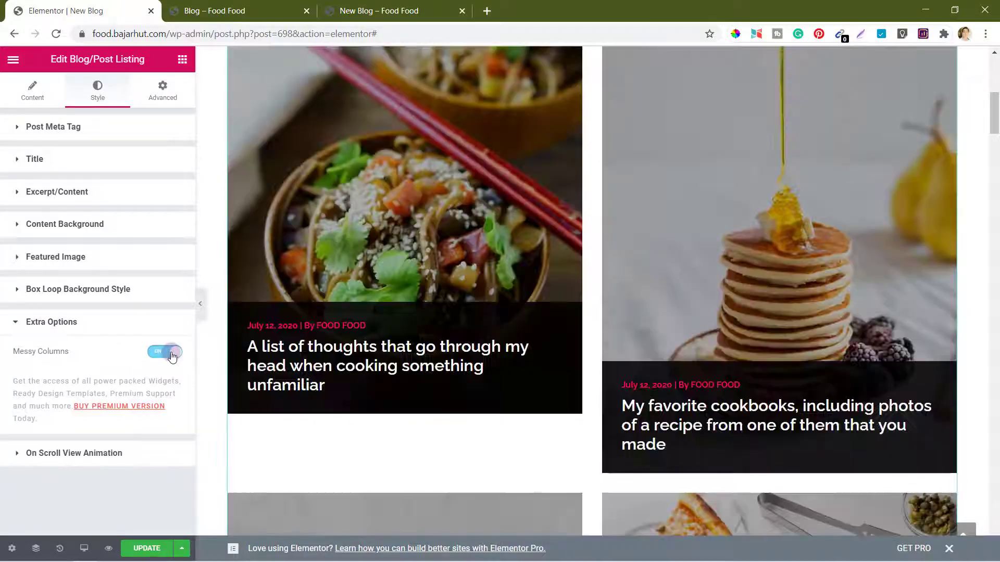
{"action": "scroll", "coordinate": [493, 331], "scroll_direction": "down", "scroll_amount": 12}
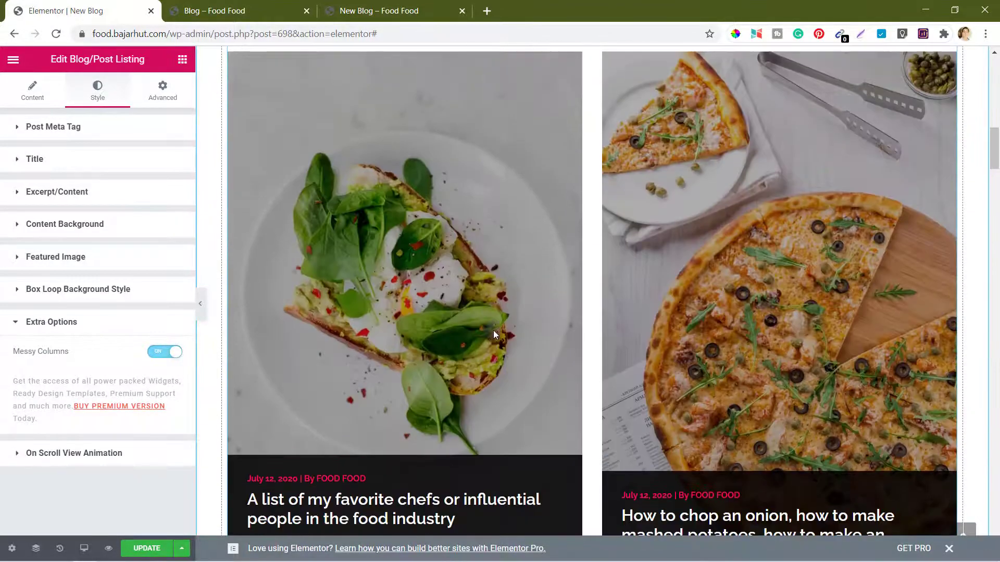
{"action": "scroll", "coordinate": [493, 330], "scroll_direction": "down", "scroll_amount": 5}
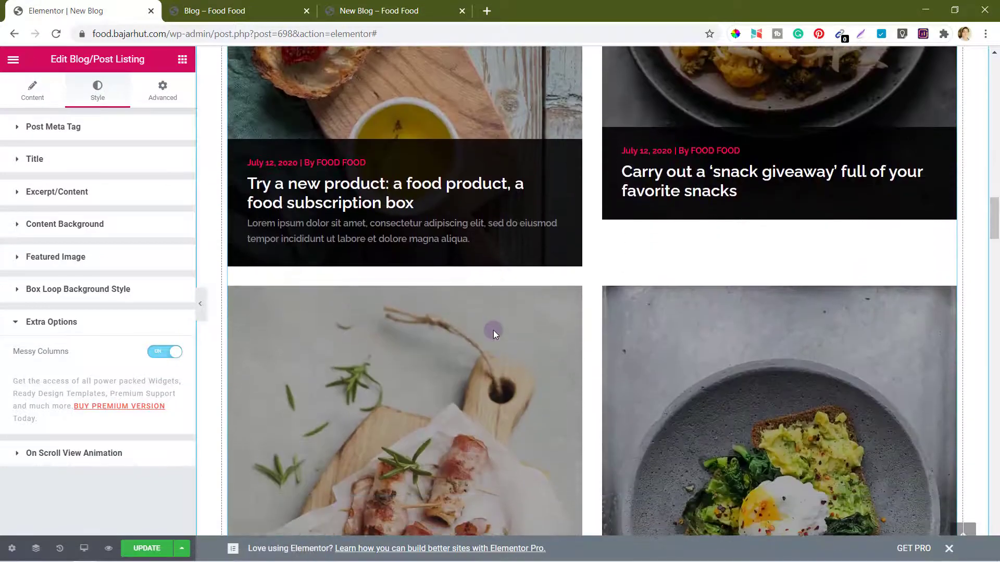
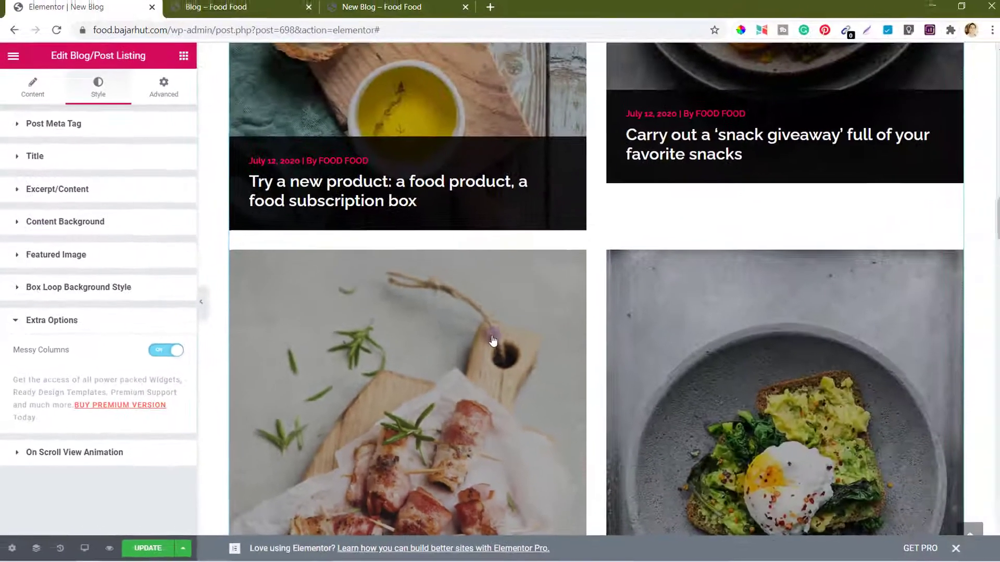
Step: Scroll the Elementor preview to check the staggered two-column post cards
{"action": "scroll", "coordinate": [493, 341], "scroll_direction": "down", "scroll_amount": 12}
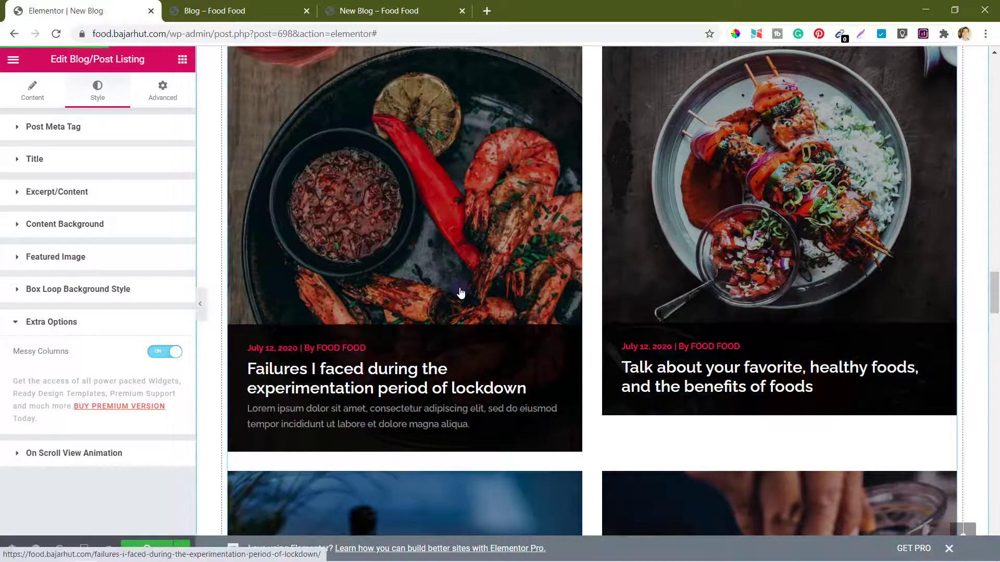
Step: Reload the live New Blog page and scroll through the staggered post cards
{"action": "left_click", "coordinate": [409, 6]}
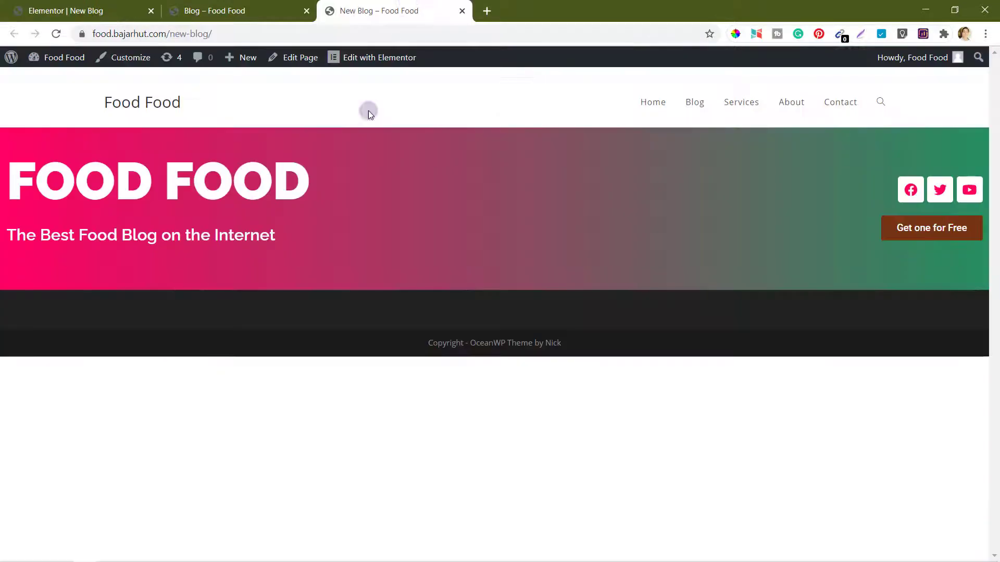
{"action": "left_click", "coordinate": [57, 33]}
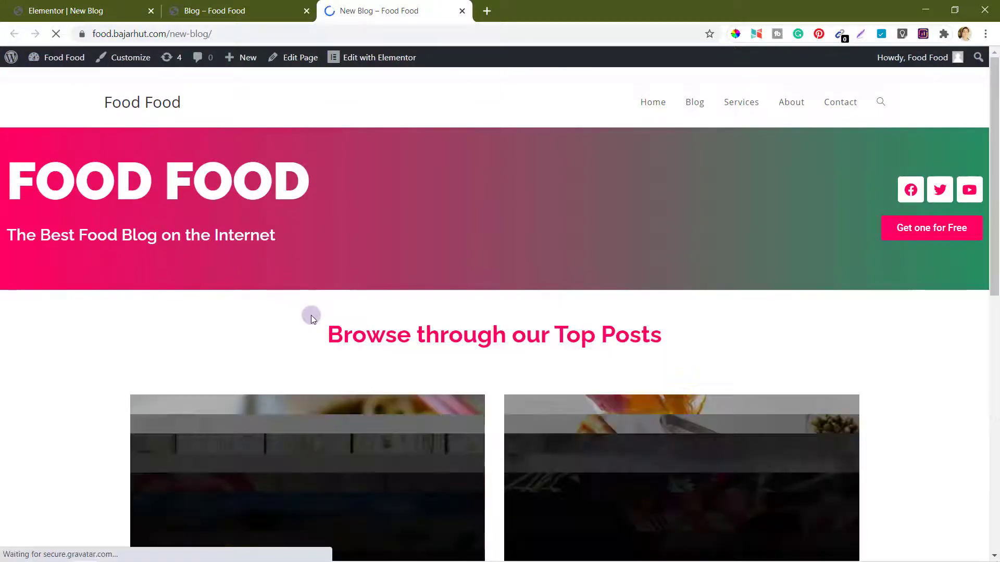
{"action": "scroll", "coordinate": [311, 314], "scroll_direction": "down", "scroll_amount": 12}
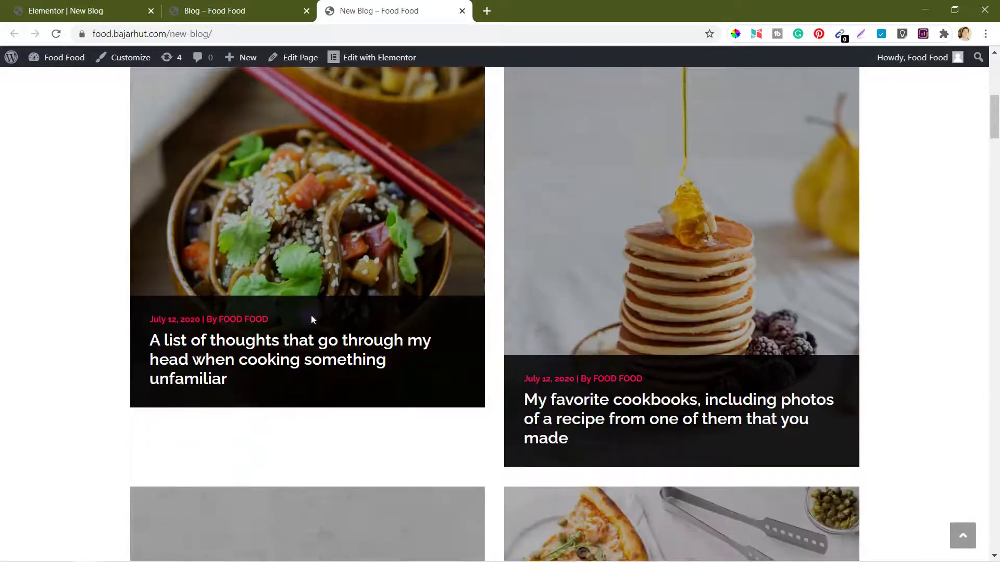
{"action": "scroll", "coordinate": [311, 316], "scroll_direction": "down", "scroll_amount": 15}
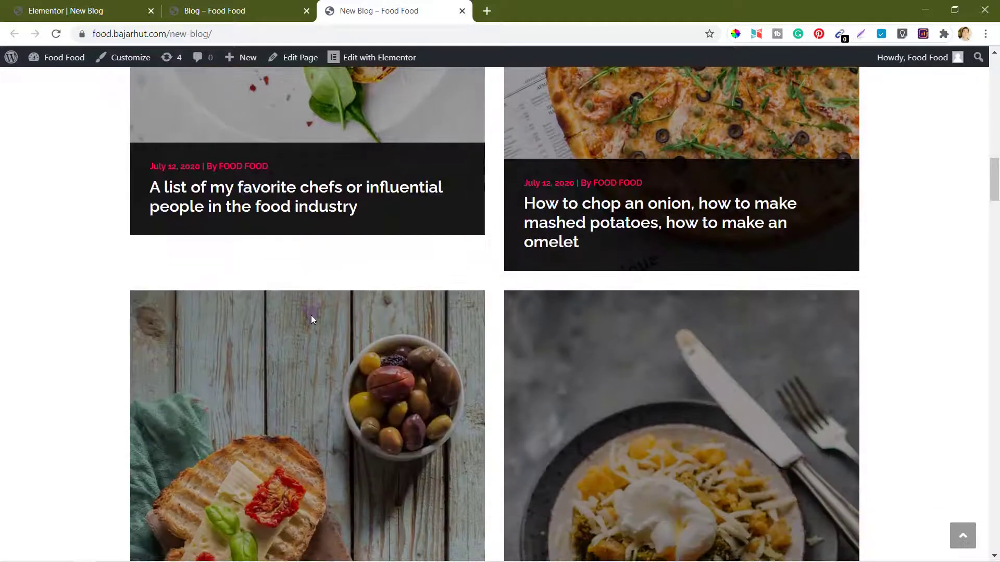
{"action": "scroll", "coordinate": [311, 315], "scroll_direction": "down", "scroll_amount": 10}
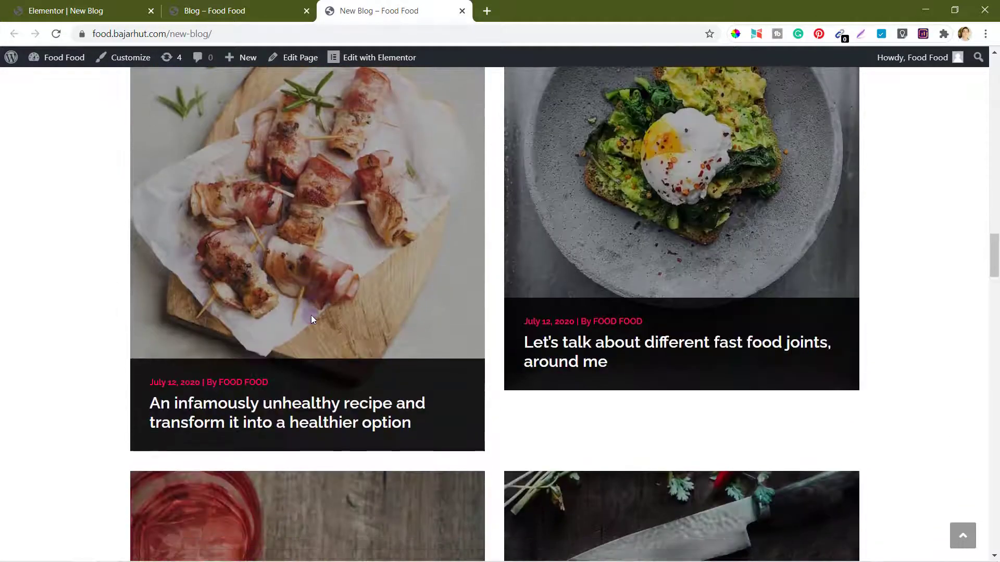
{"action": "scroll", "coordinate": [343, 359], "scroll_direction": "down", "scroll_amount": 13}
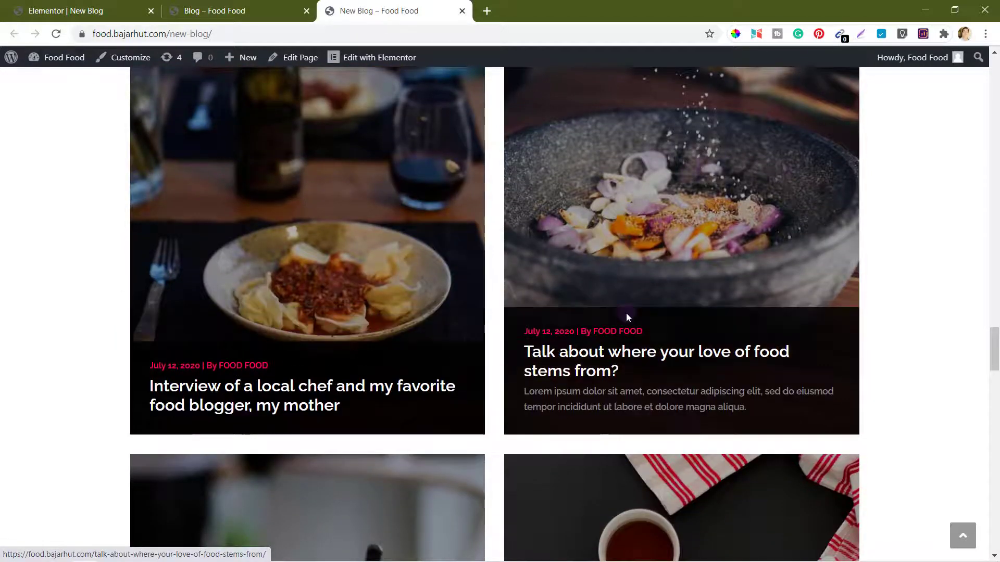
{"action": "scroll", "coordinate": [626, 313], "scroll_direction": "down", "scroll_amount": 3}
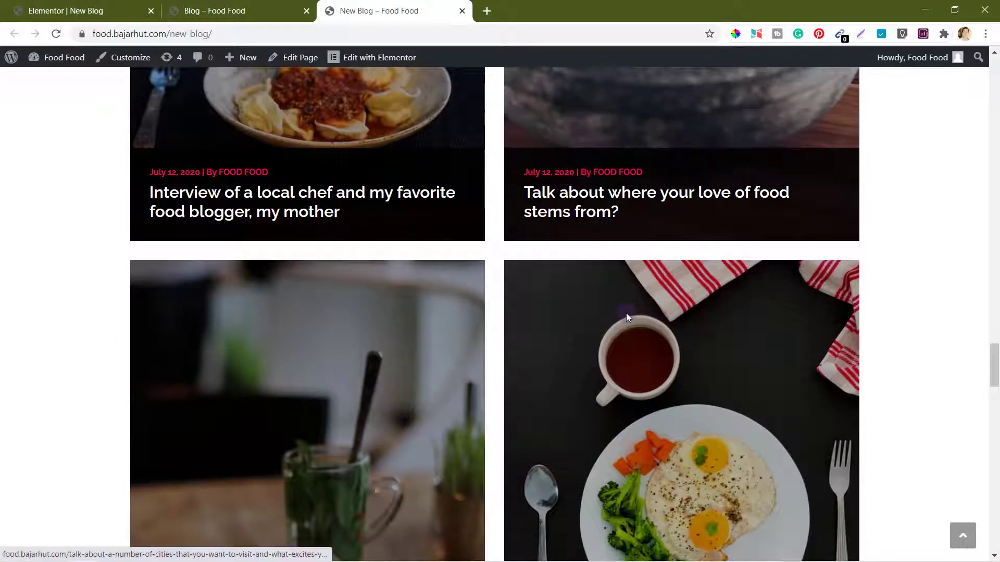
Step: Switch Messy Columns off for the Elementor post listing
{"action": "left_click", "coordinate": [74, 8]}
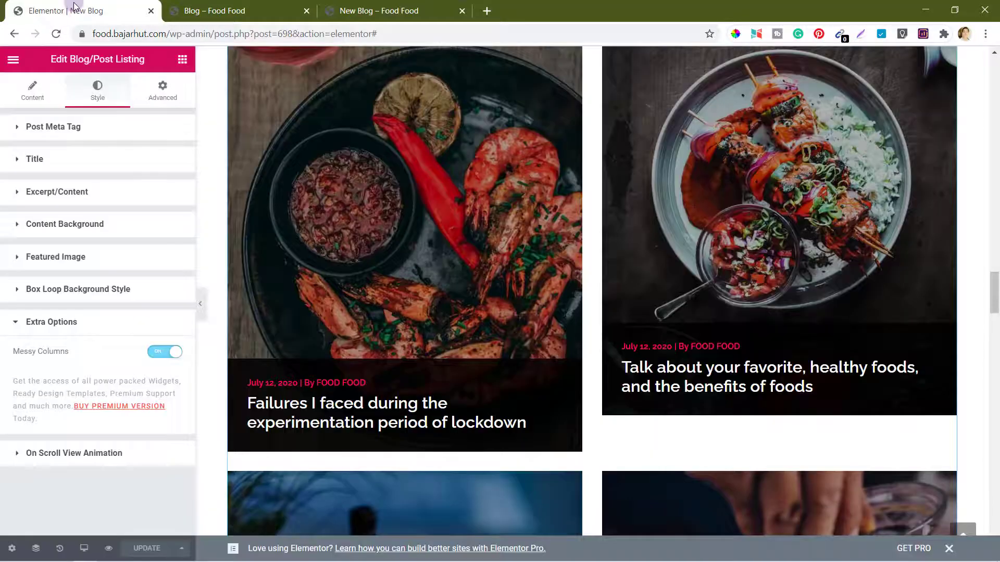
{"action": "left_click", "coordinate": [180, 354]}
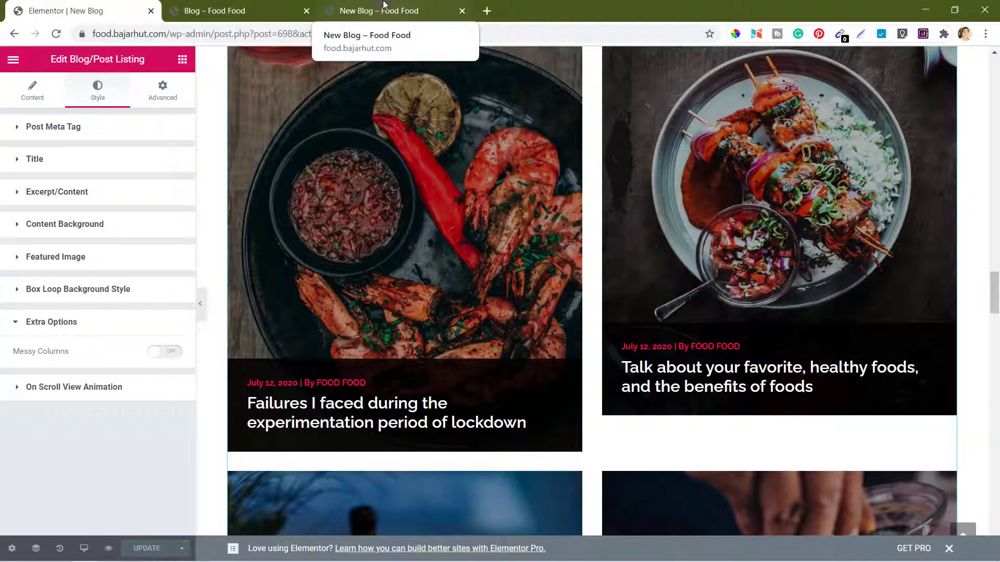
{"action": "left_click", "coordinate": [385, 5]}
{"action": "scroll", "coordinate": [378, 238], "scroll_direction": "up", "scroll_amount": 11}
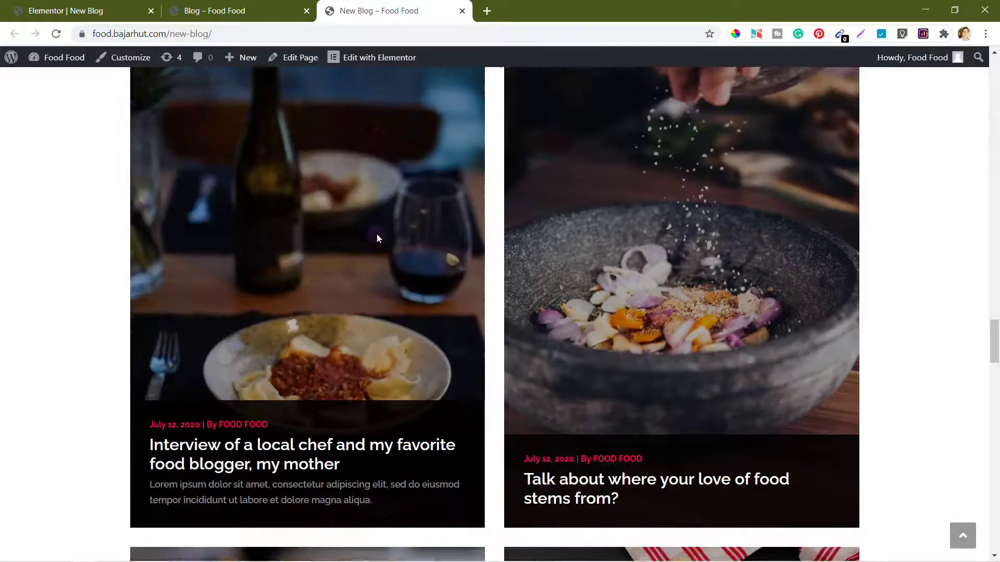
{"action": "scroll", "coordinate": [377, 238], "scroll_direction": "up", "scroll_amount": 1}
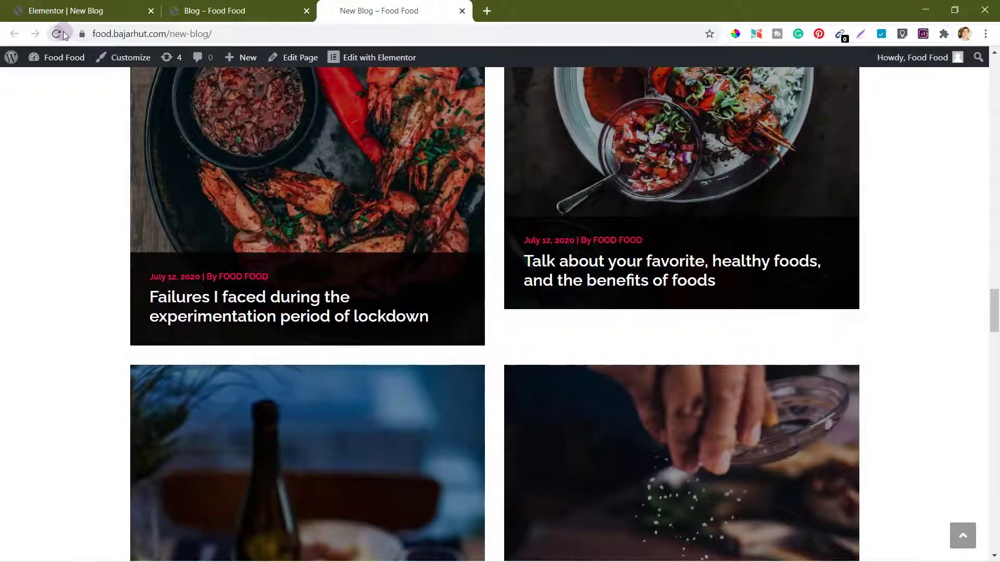
Step: Reload the live New Blog page and scroll through the updated post grid
{"action": "left_click", "coordinate": [61, 33]}
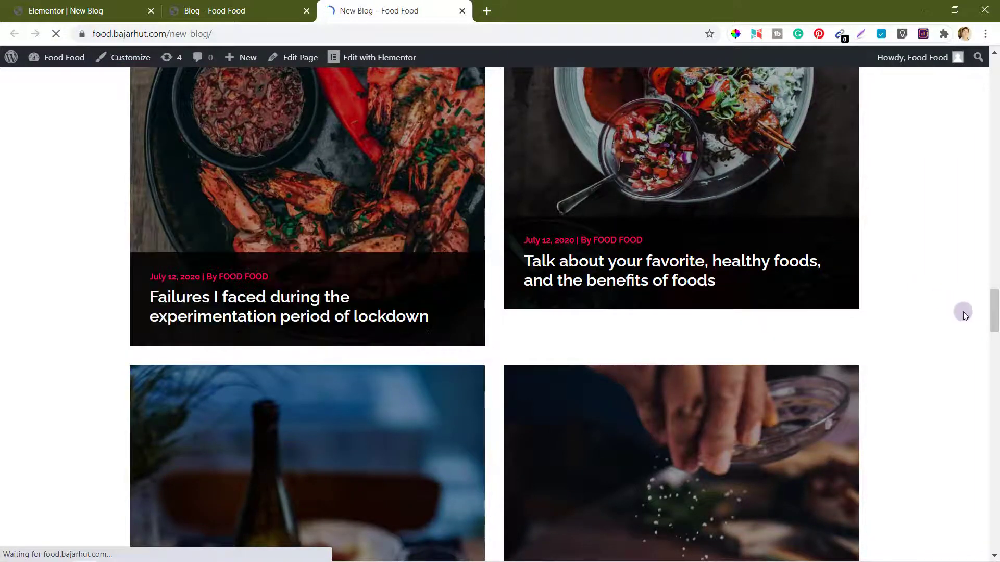
{"action": "scroll", "coordinate": [921, 296], "scroll_direction": "up", "scroll_amount": 15}
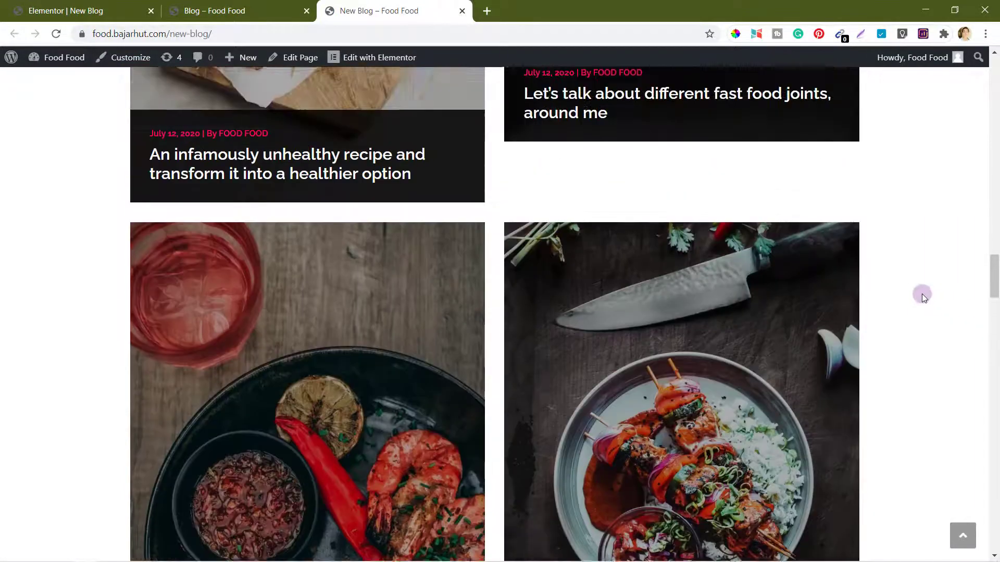
{"action": "scroll", "coordinate": [921, 295], "scroll_direction": "up", "scroll_amount": 15}
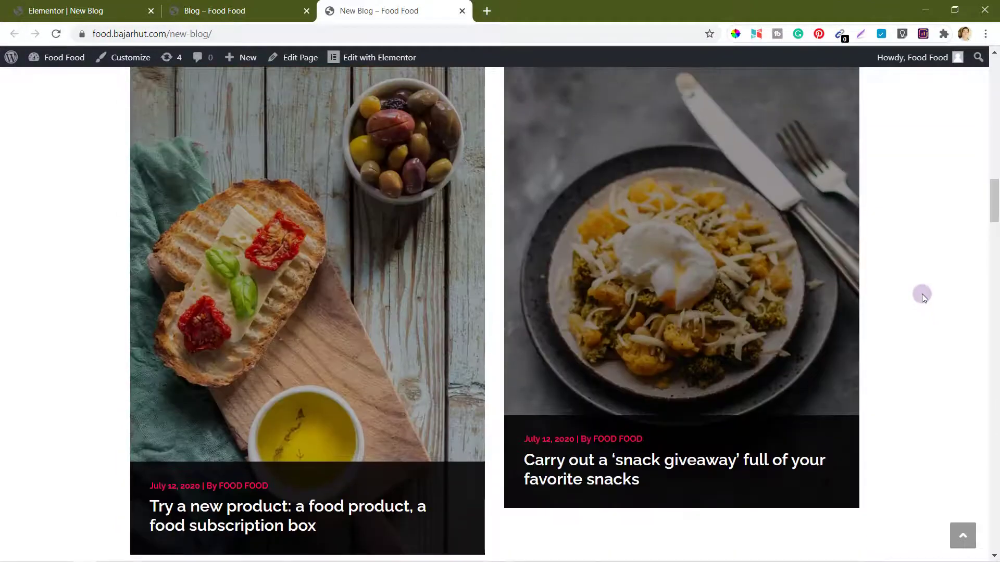
{"action": "scroll", "coordinate": [921, 295], "scroll_direction": "up", "scroll_amount": 12}
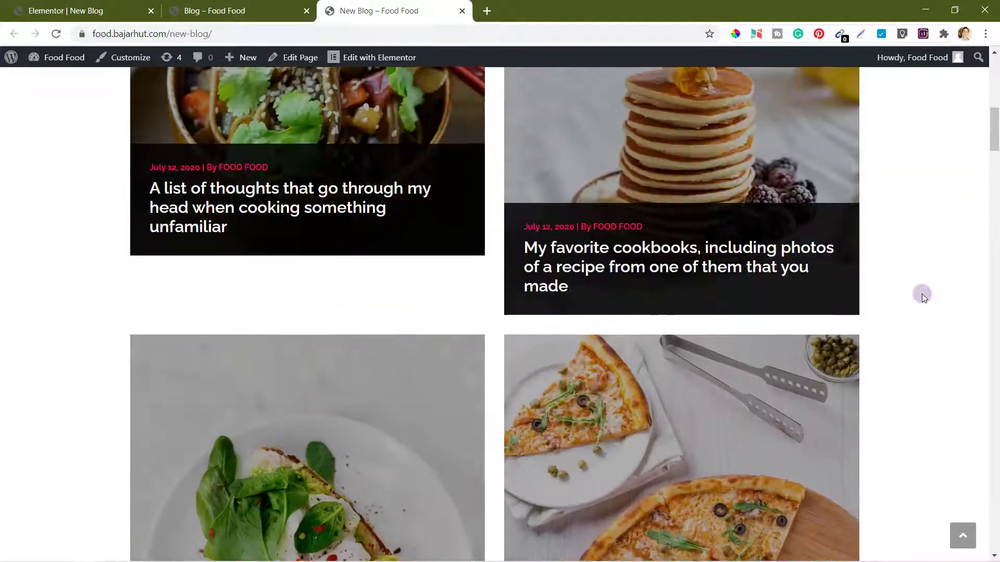
{"action": "scroll", "coordinate": [922, 295], "scroll_direction": "down", "scroll_amount": 15}
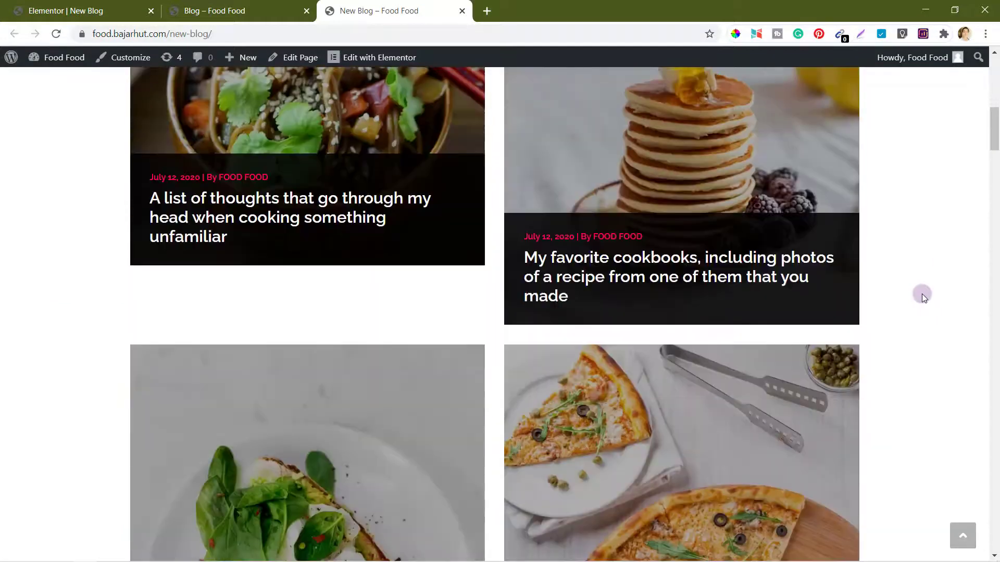
{"action": "scroll", "coordinate": [921, 295], "scroll_direction": "down", "scroll_amount": 15}
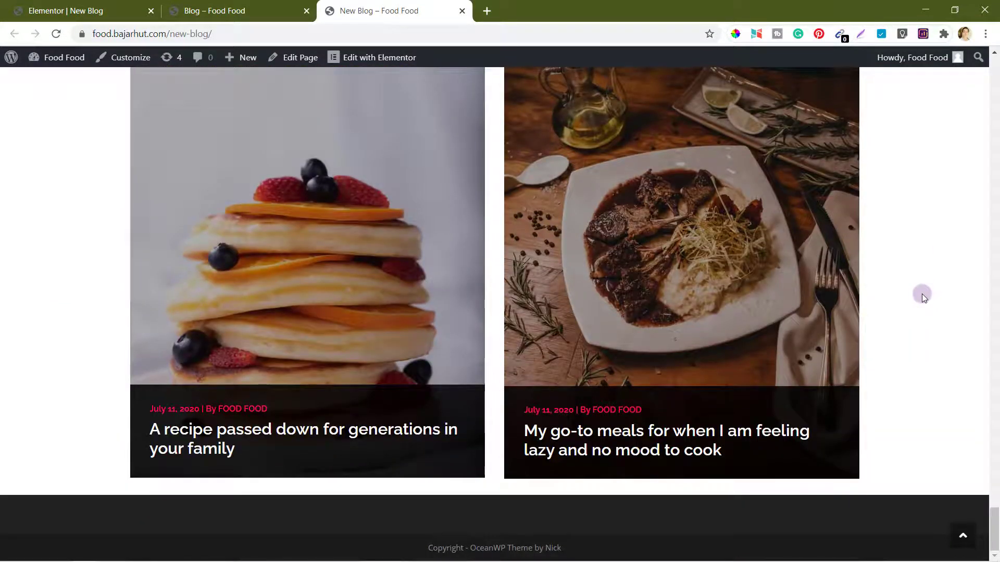
{"action": "scroll", "coordinate": [922, 295], "scroll_direction": "up", "scroll_amount": 10}
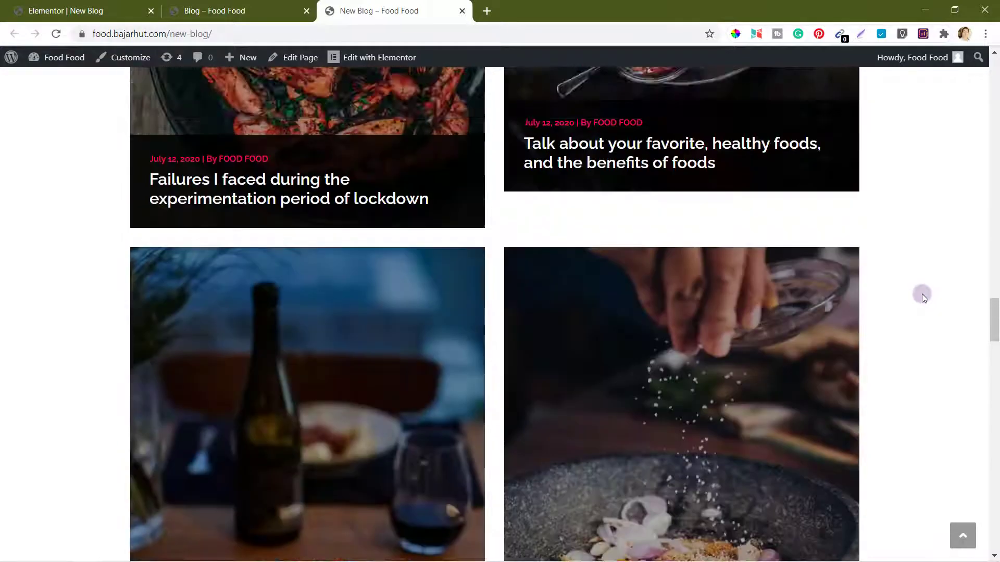
{"action": "scroll", "coordinate": [922, 296], "scroll_direction": "up", "scroll_amount": 12}
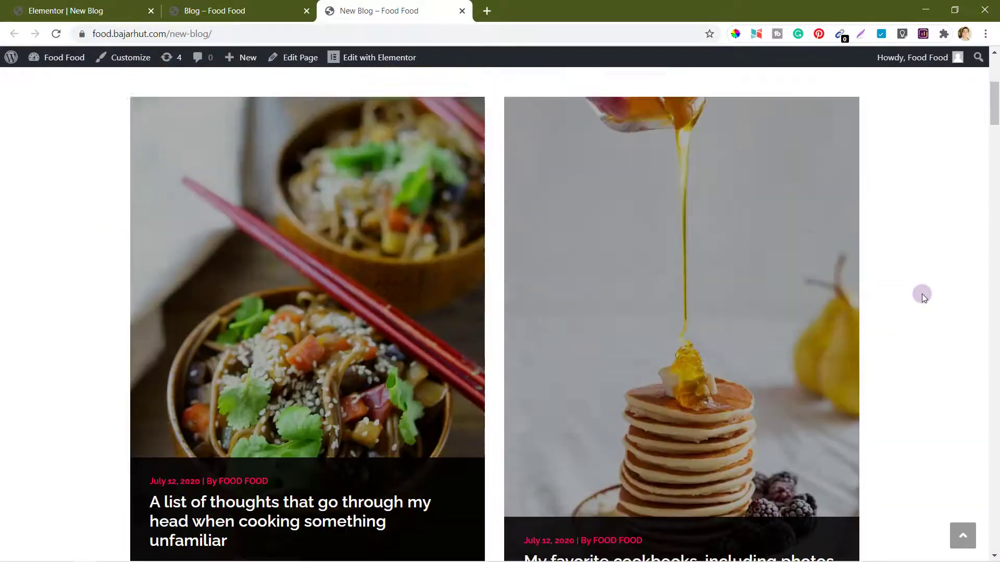
{"action": "scroll", "coordinate": [921, 296], "scroll_direction": "up", "scroll_amount": 5}
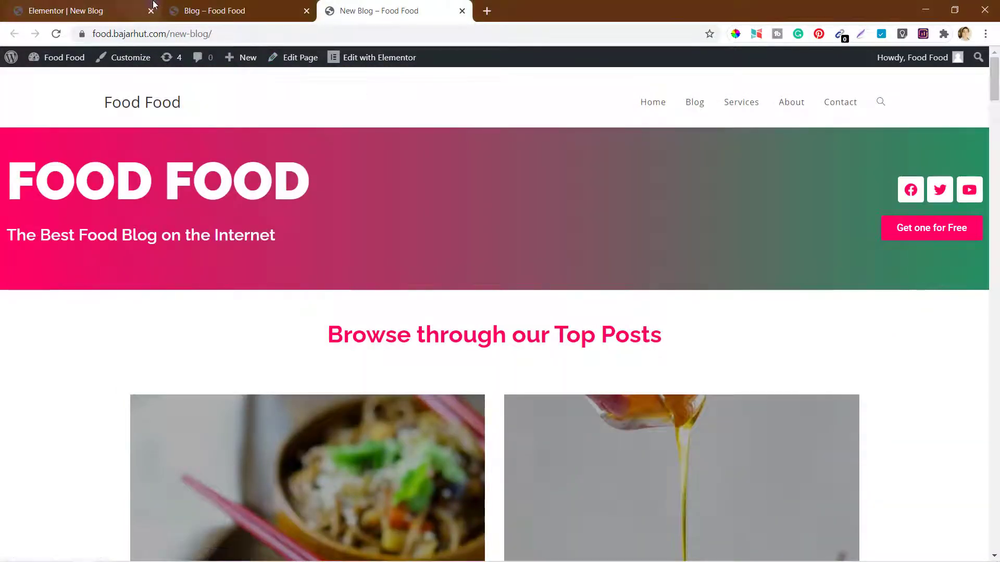
Step: Give the post listing a FadeIn on-scroll animation after trying SwoopIn
{"action": "left_click", "coordinate": [91, 9]}
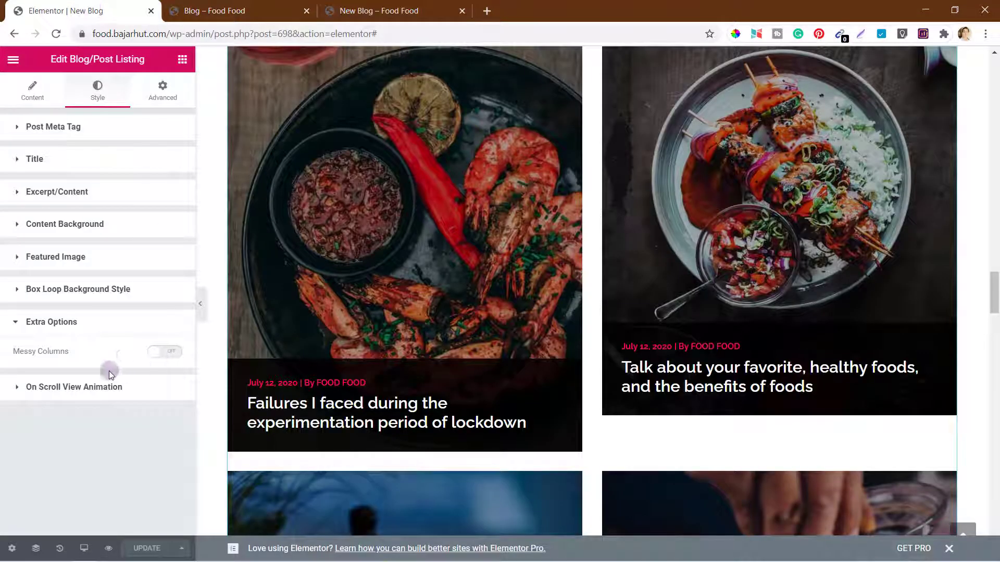
{"action": "left_click", "coordinate": [56, 388]}
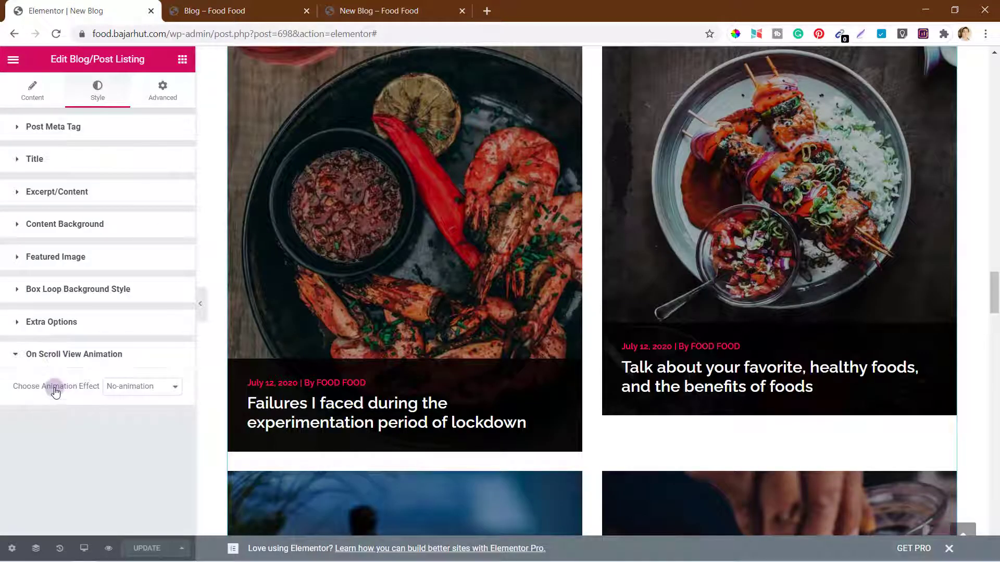
{"action": "left_click", "coordinate": [140, 389]}
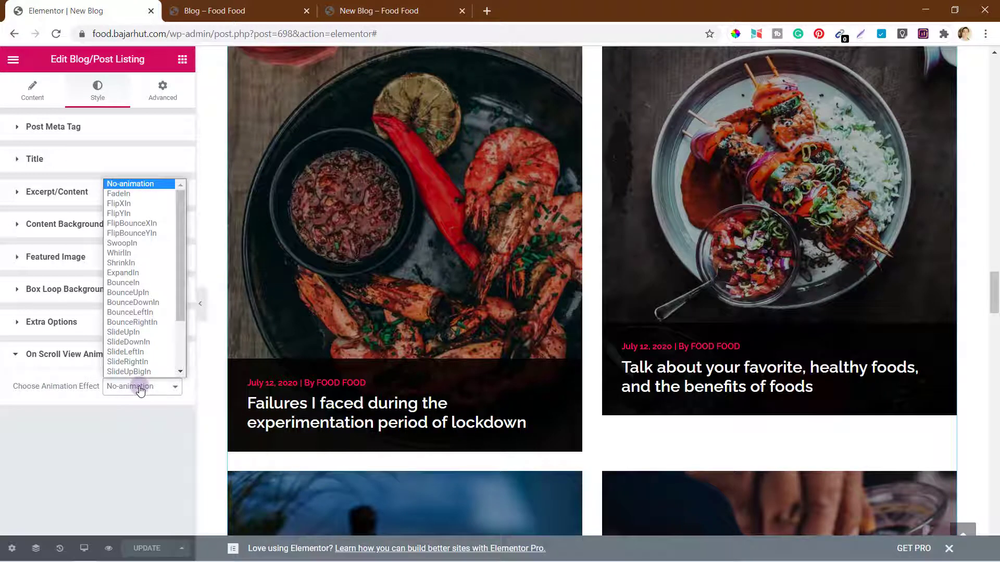
{"action": "left_click", "coordinate": [130, 243]}
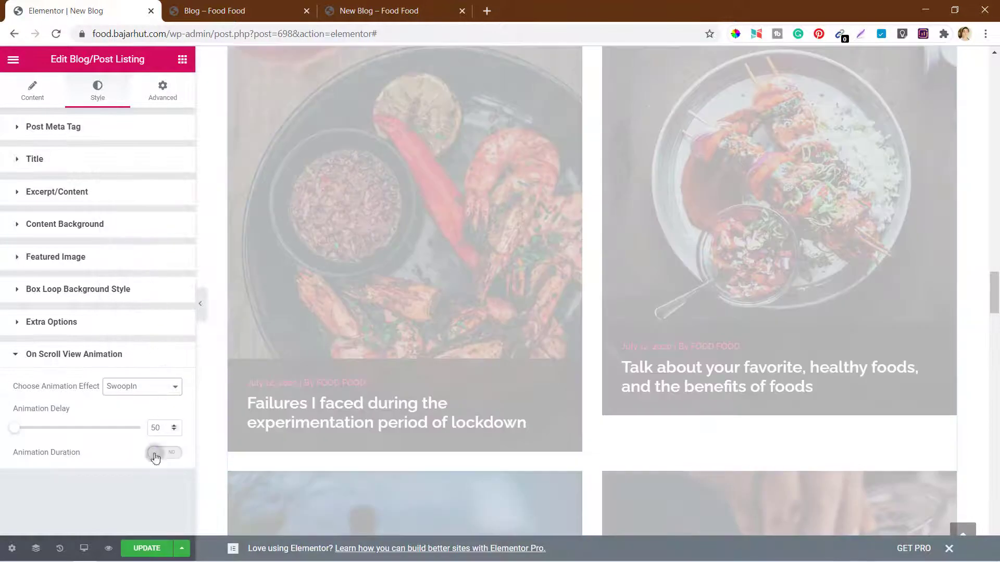
{"action": "scroll", "coordinate": [643, 214], "scroll_direction": "up", "scroll_amount": 20}
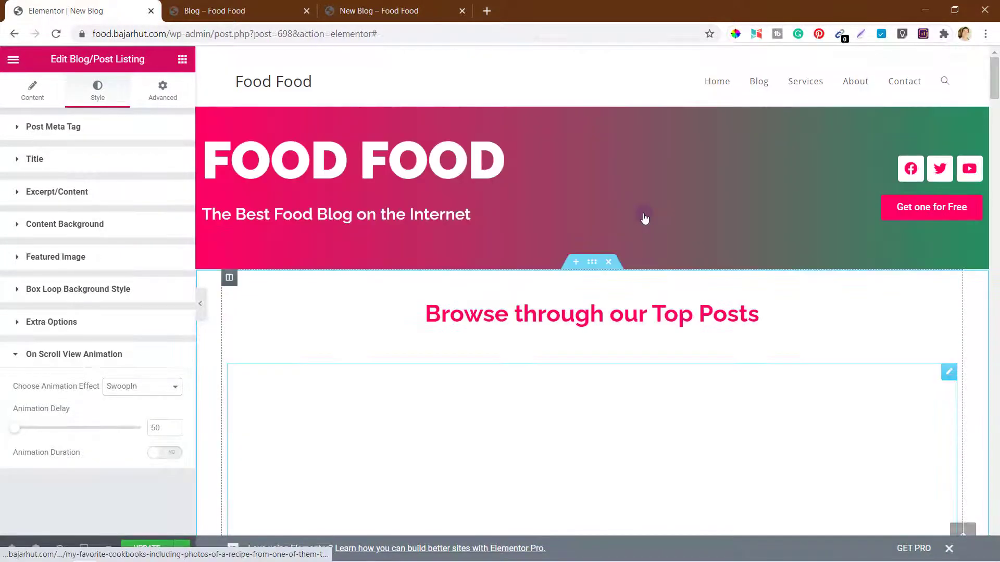
{"action": "scroll", "coordinate": [644, 214], "scroll_direction": "down", "scroll_amount": 4}
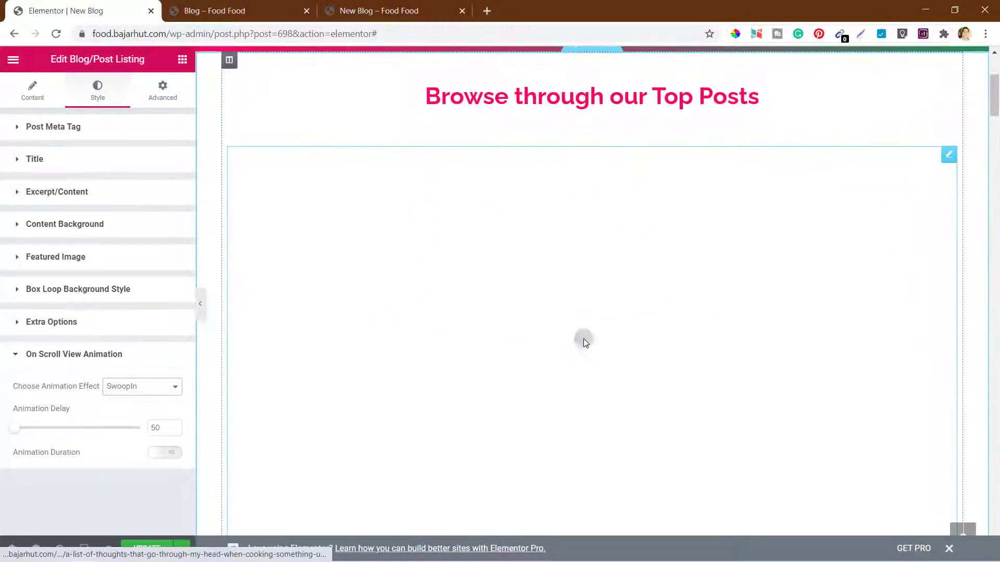
{"action": "left_click", "coordinate": [148, 390]}
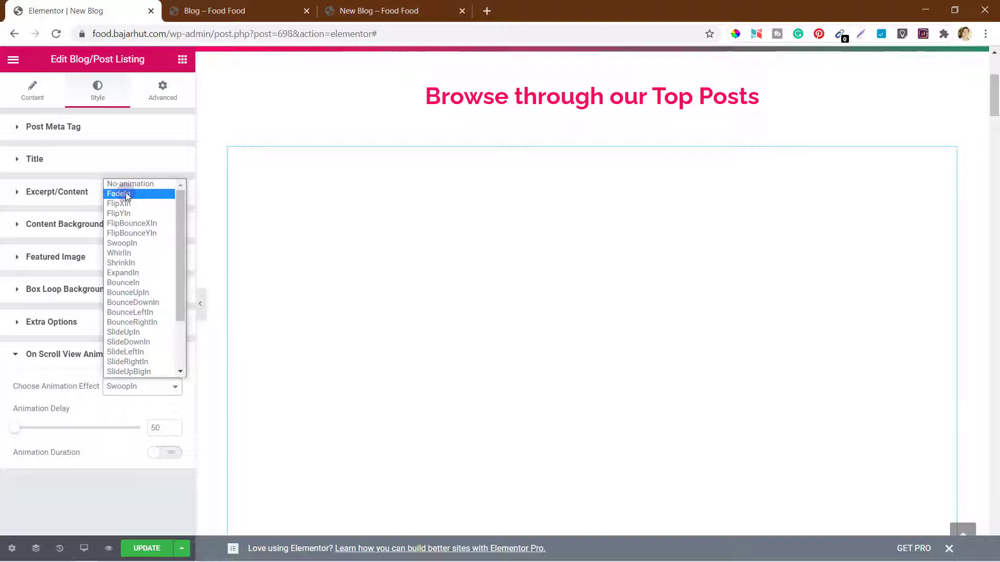
{"action": "left_click", "coordinate": [126, 194]}
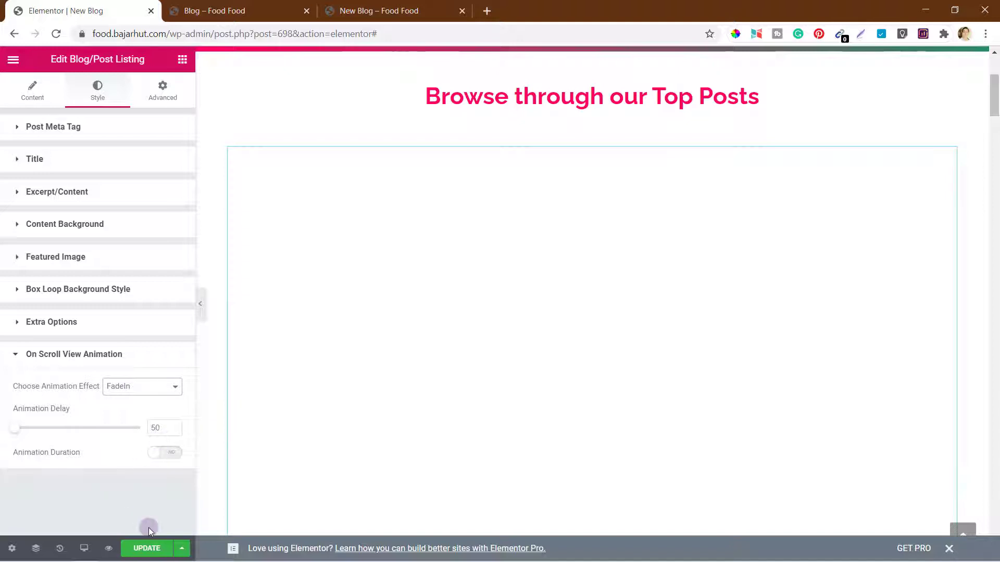
Step: Leave the custom Animation Duration off and save the page with Update
{"action": "left_click", "coordinate": [158, 429]}
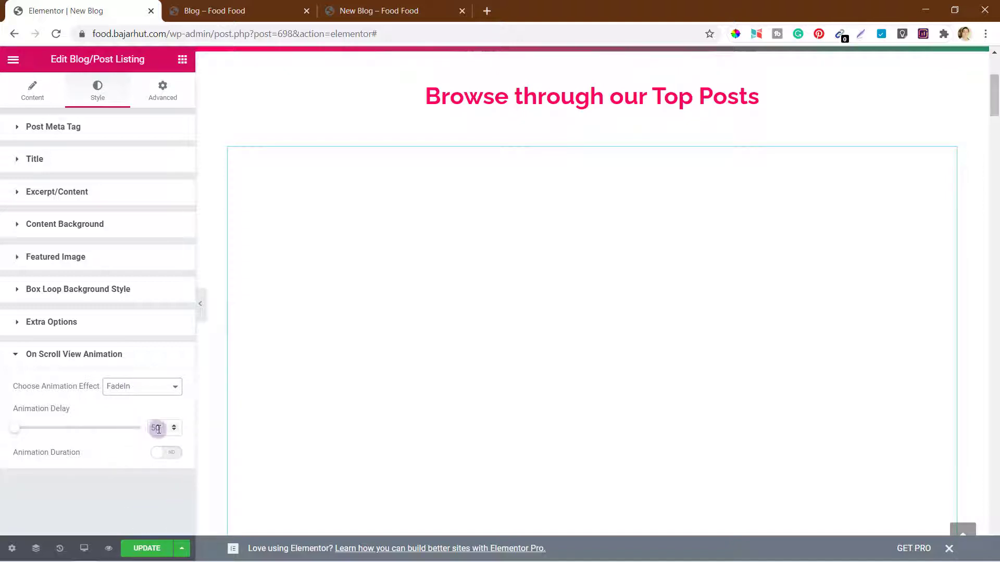
{"action": "left_click", "coordinate": [155, 465]}
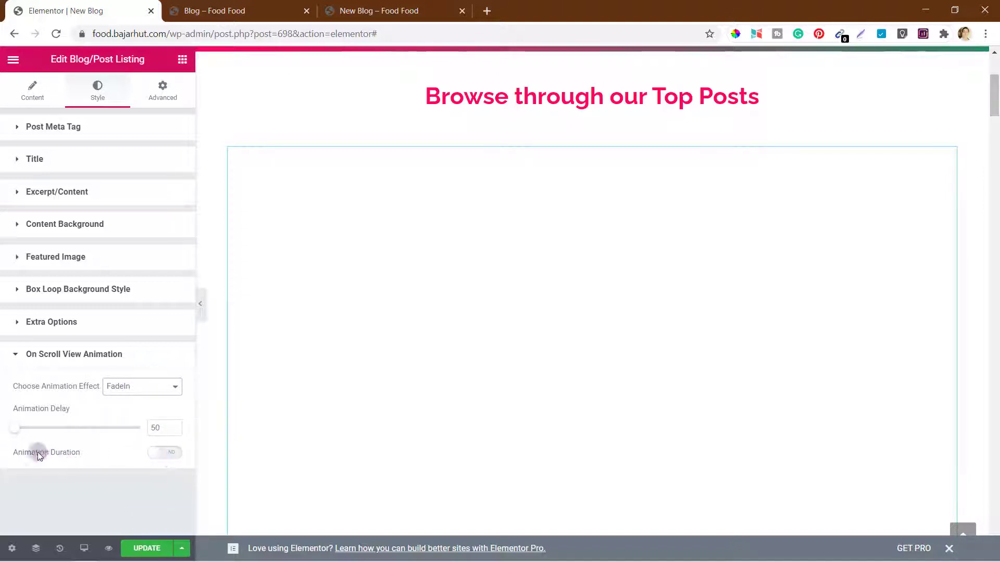
{"action": "left_click", "coordinate": [155, 452]}
{"action": "left_click", "coordinate": [158, 458]}
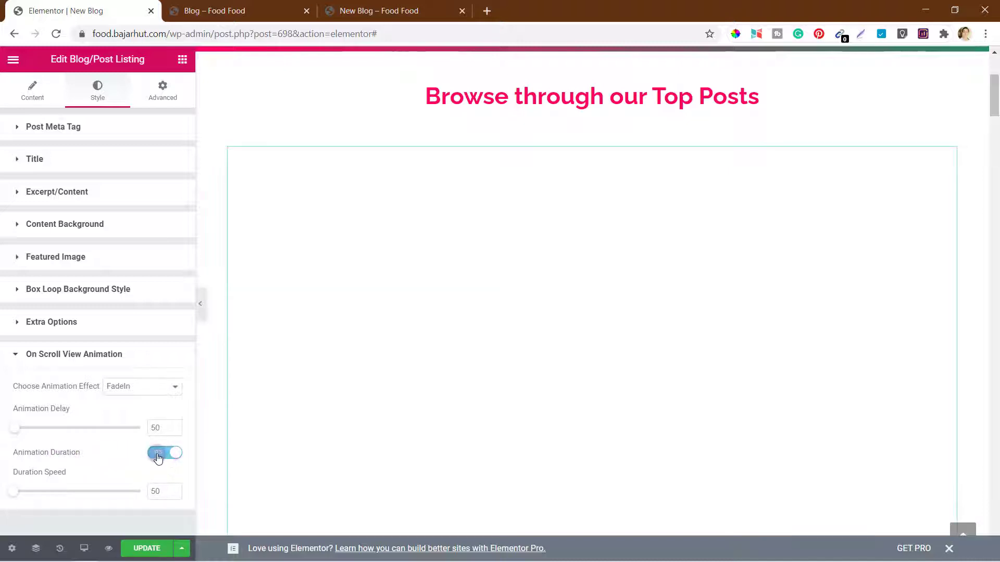
{"action": "left_click", "coordinate": [146, 548]}
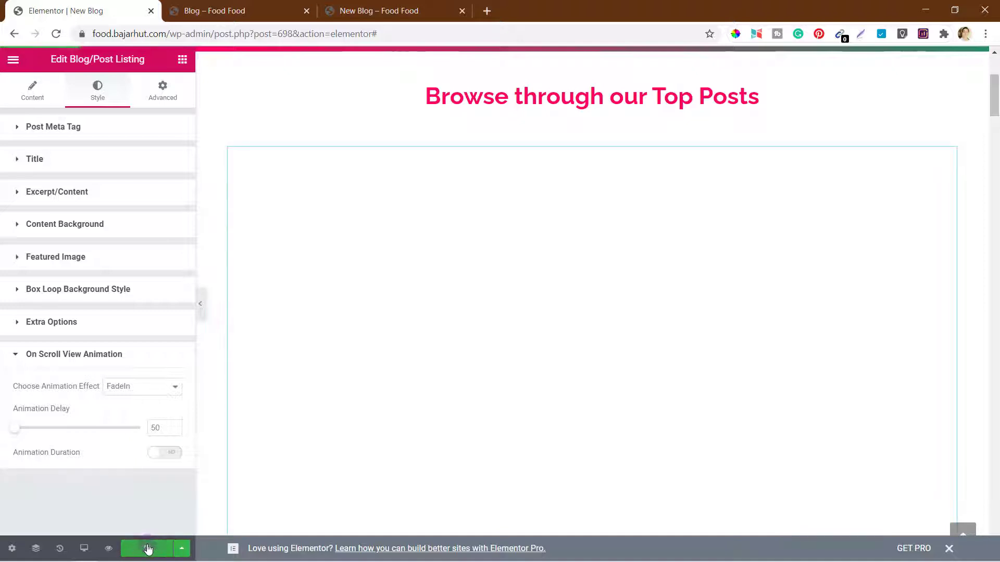
{"action": "left_click", "coordinate": [387, 6]}
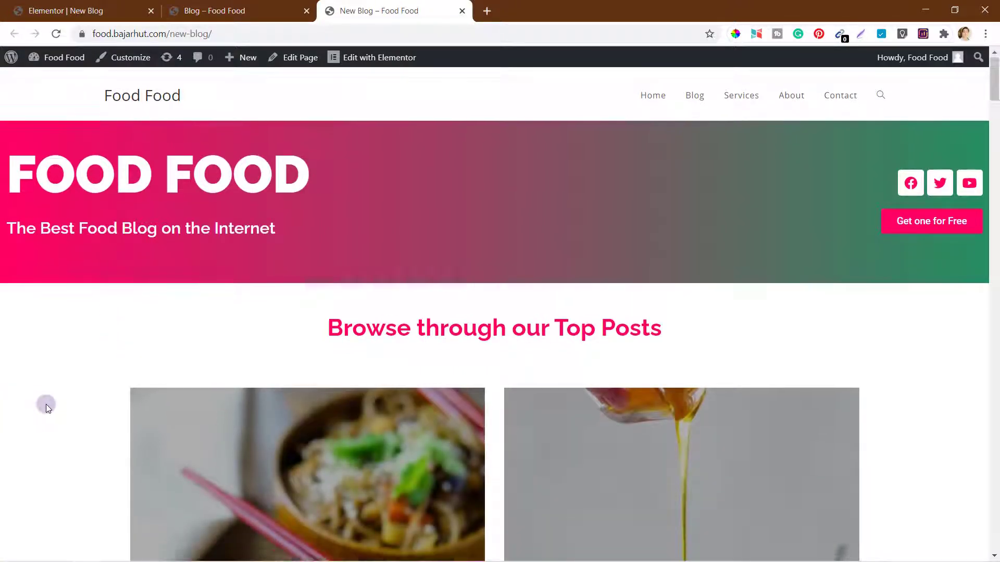
{"action": "scroll", "coordinate": [46, 404], "scroll_direction": "down", "scroll_amount": 10}
{"action": "scroll", "coordinate": [46, 404], "scroll_direction": "down", "scroll_amount": 20}
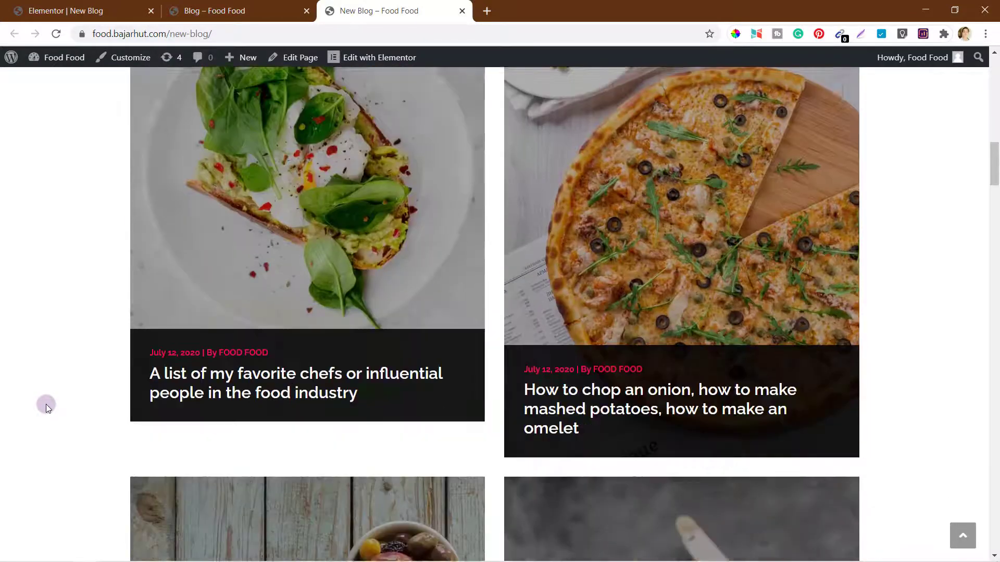
{"action": "scroll", "coordinate": [46, 405], "scroll_direction": "down", "scroll_amount": 10}
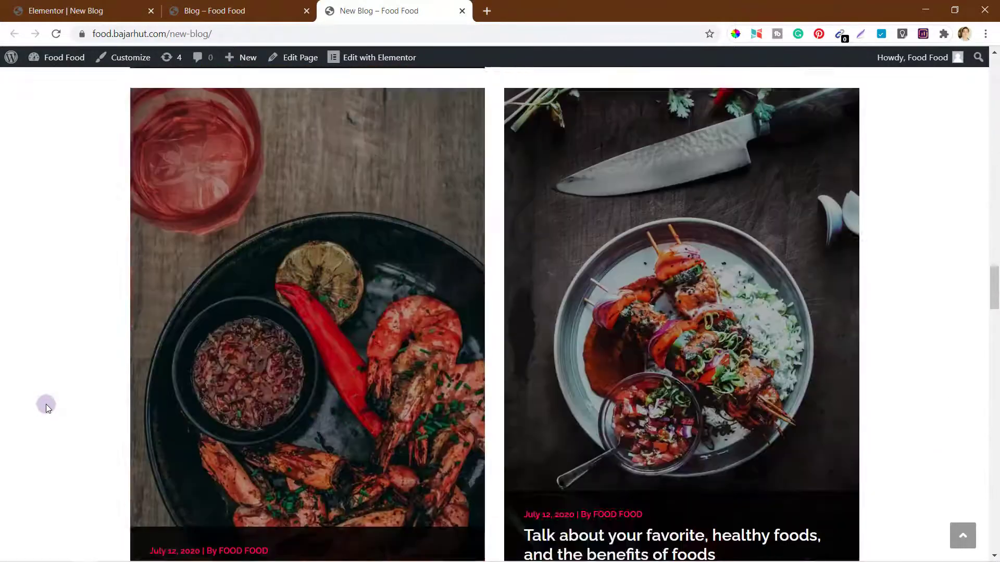
{"action": "scroll", "coordinate": [46, 406], "scroll_direction": "up", "scroll_amount": 20}
{"action": "scroll", "coordinate": [46, 406], "scroll_direction": "up", "scroll_amount": 12}
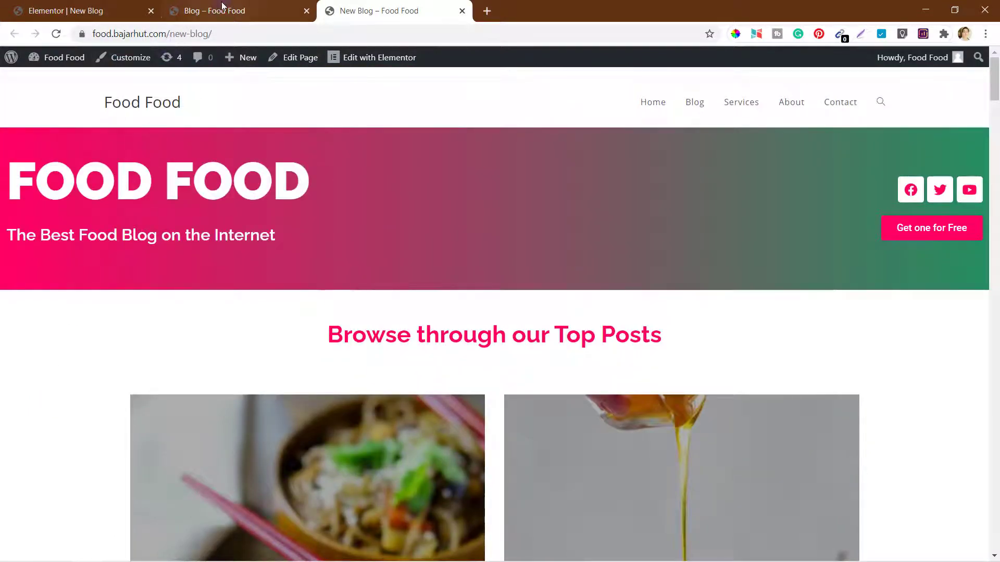
{"action": "left_click", "coordinate": [76, 9]}
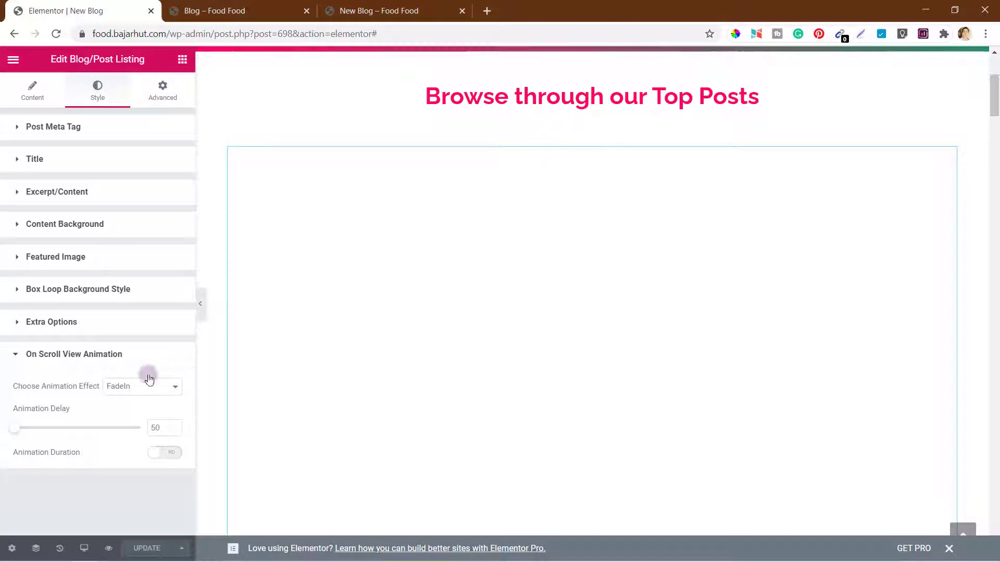
{"action": "left_click", "coordinate": [52, 358]}
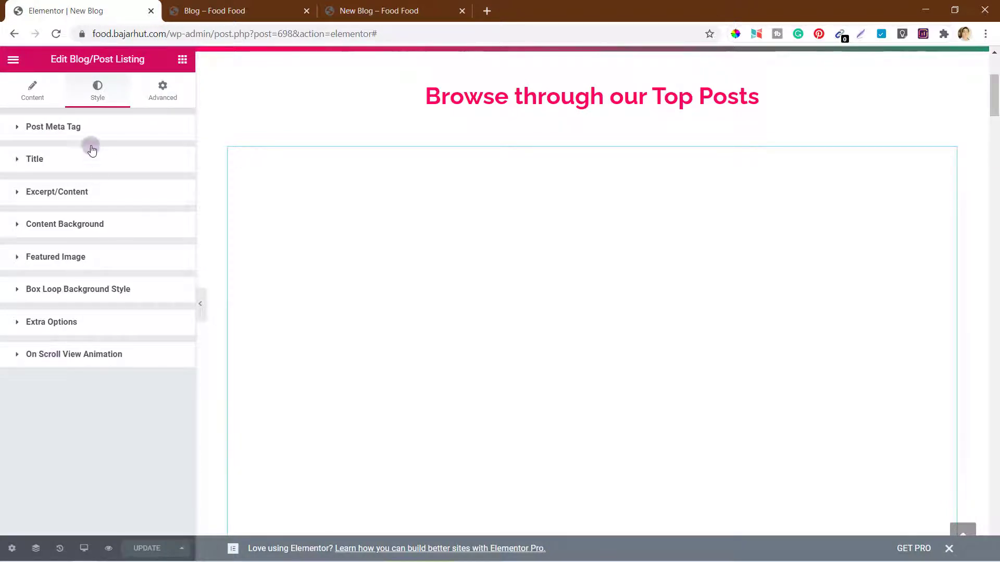
{"action": "left_click", "coordinate": [165, 91]}
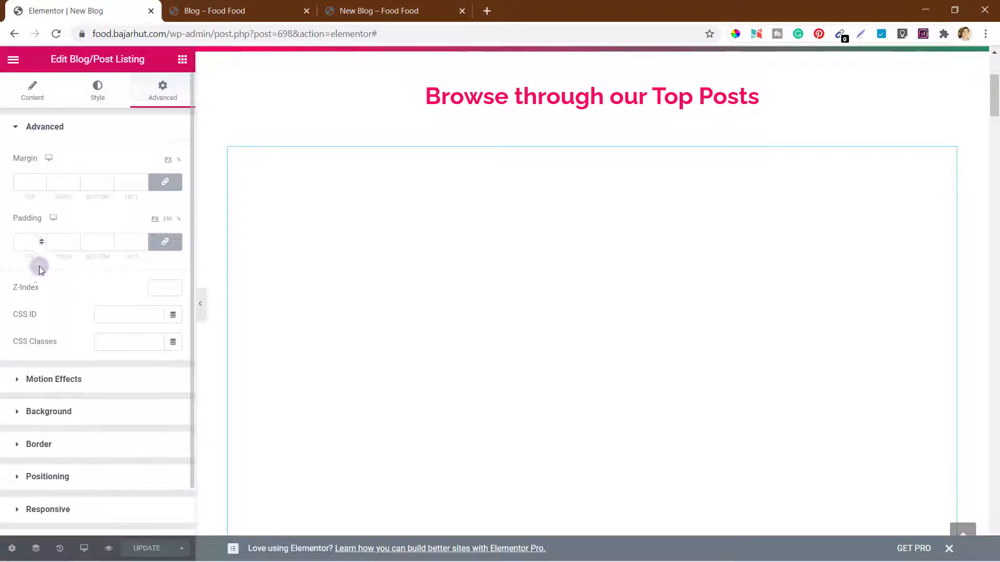
{"action": "left_click", "coordinate": [49, 129]}
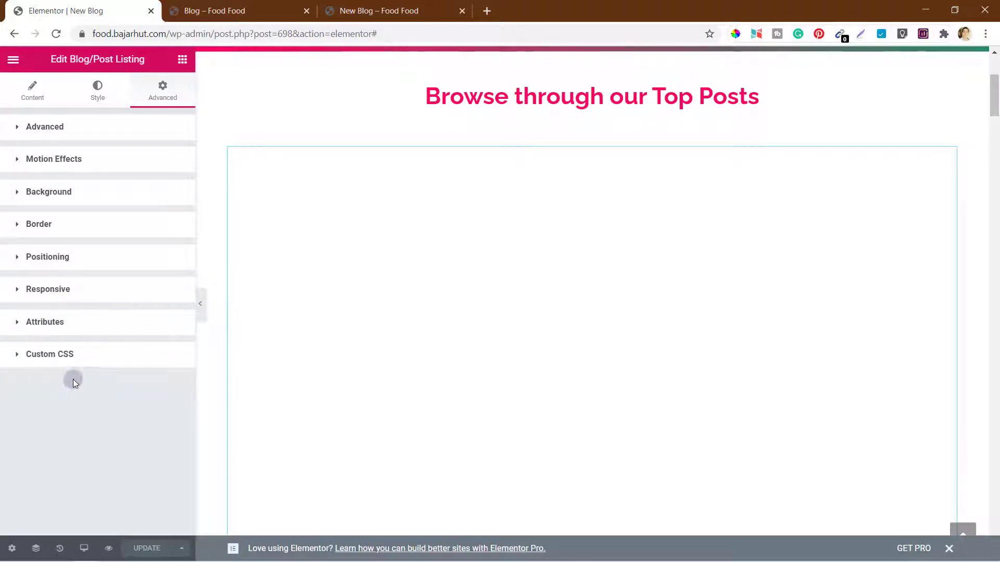
{"action": "left_click", "coordinate": [393, 6]}
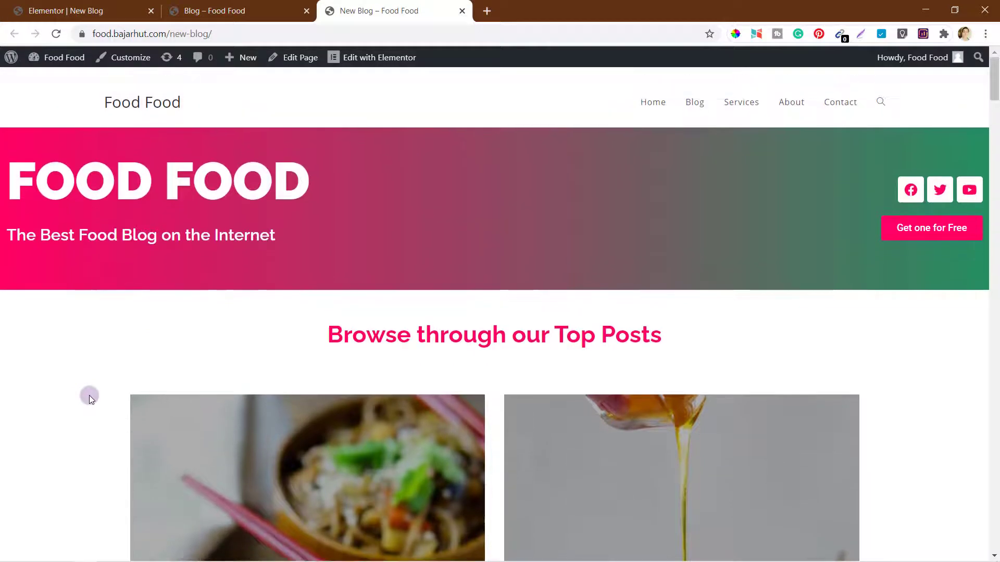
{"action": "scroll", "coordinate": [89, 395], "scroll_direction": "down", "scroll_amount": 15}
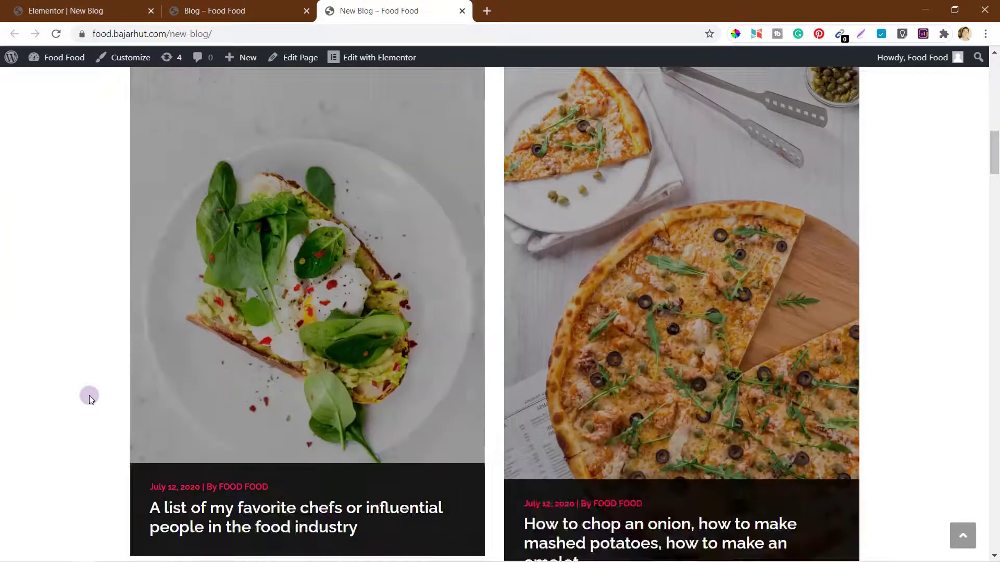
{"action": "scroll", "coordinate": [89, 395], "scroll_direction": "down", "scroll_amount": 20}
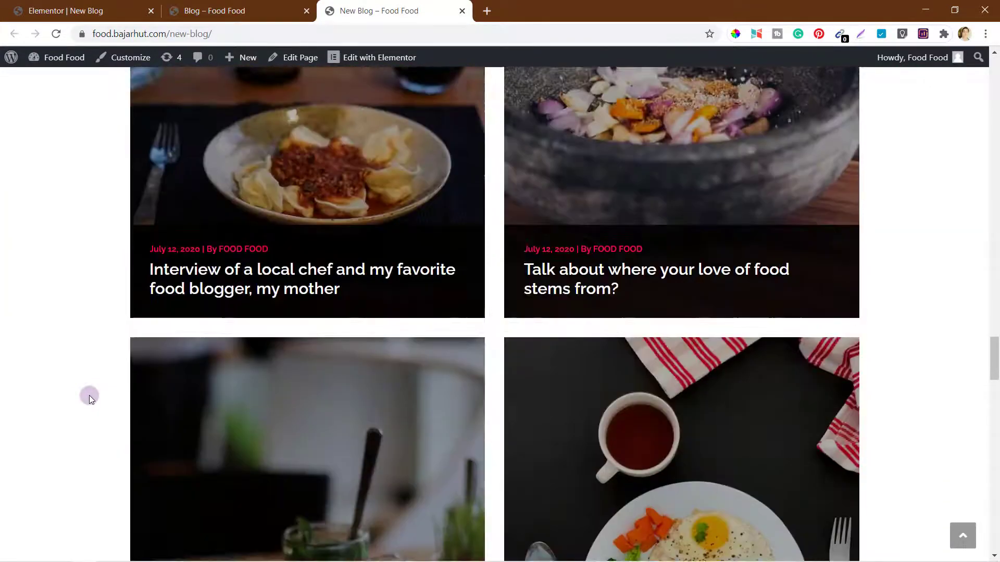
{"action": "scroll", "coordinate": [90, 395], "scroll_direction": "down", "scroll_amount": 15}
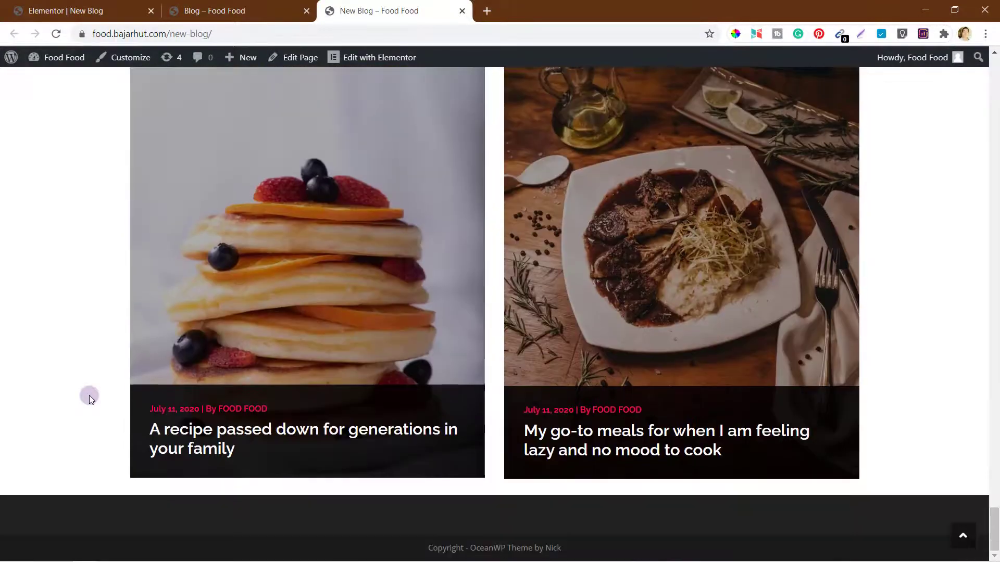
{"action": "scroll", "coordinate": [89, 395], "scroll_direction": "up", "scroll_amount": 20}
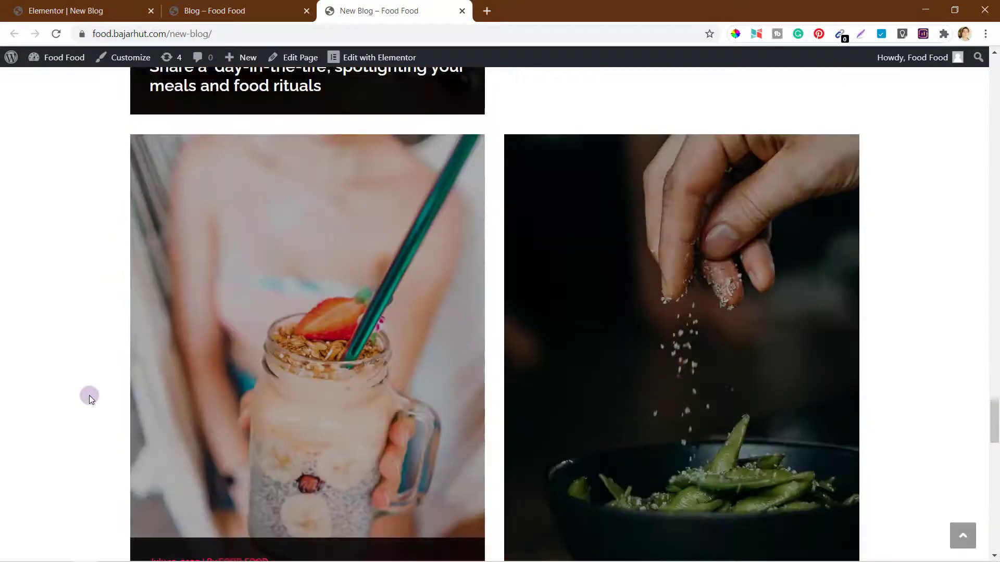
{"action": "scroll", "coordinate": [89, 395], "scroll_direction": "up", "scroll_amount": 10}
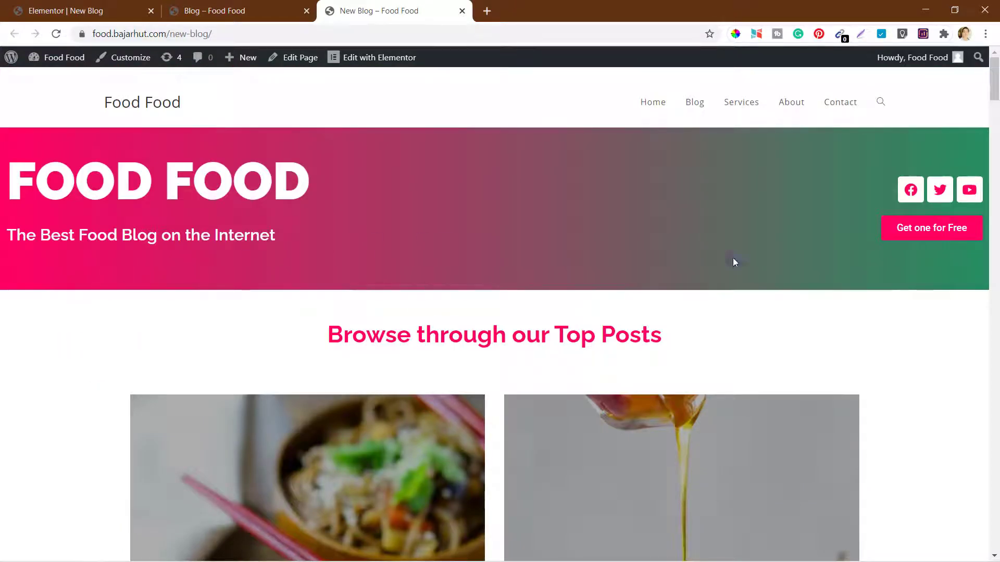
Step: Exit Elementor to the dashboard and launch the Customizer from Appearance > Customize
{"action": "left_click", "coordinate": [68, 11]}
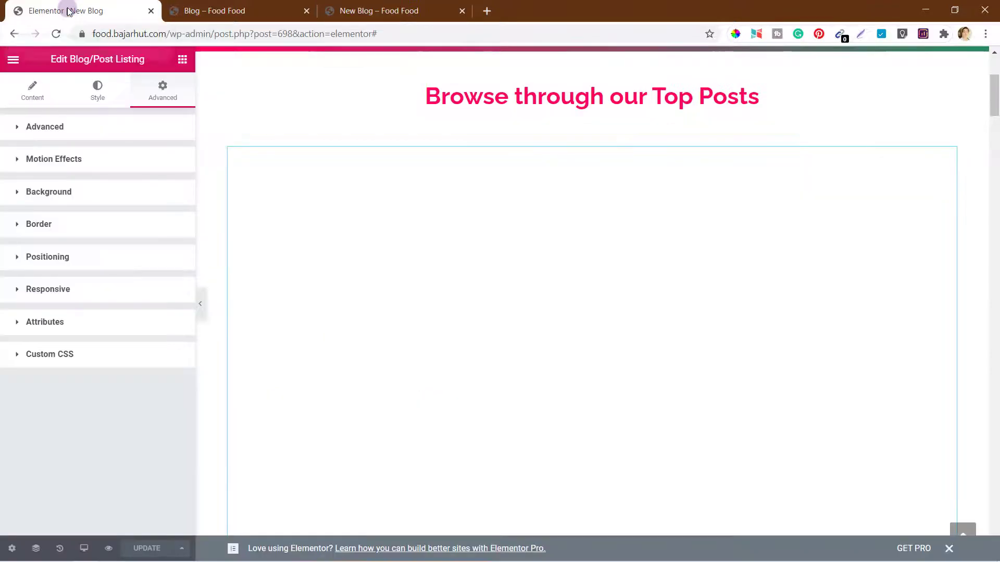
{"action": "left_click", "coordinate": [12, 60]}
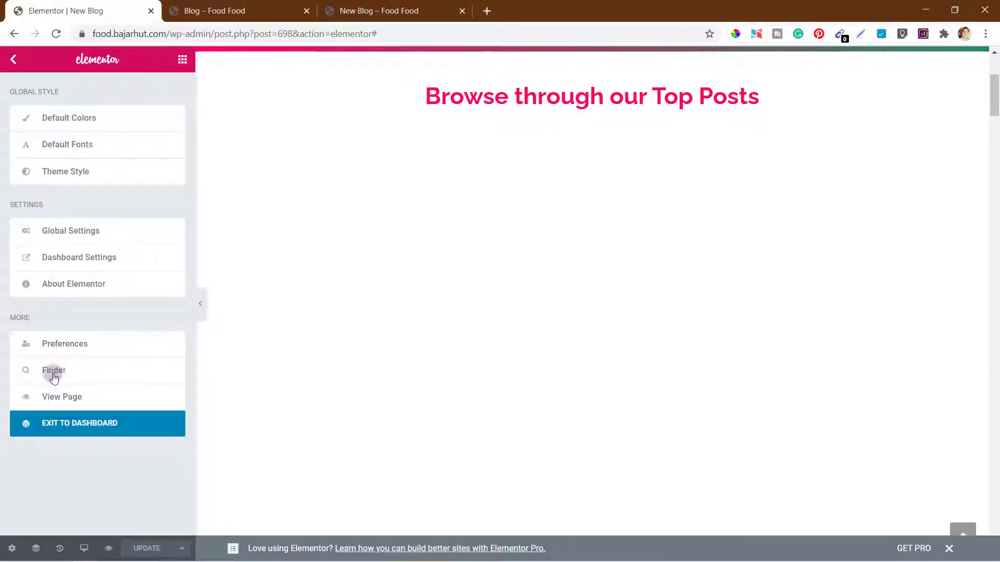
{"action": "left_click", "coordinate": [84, 424]}
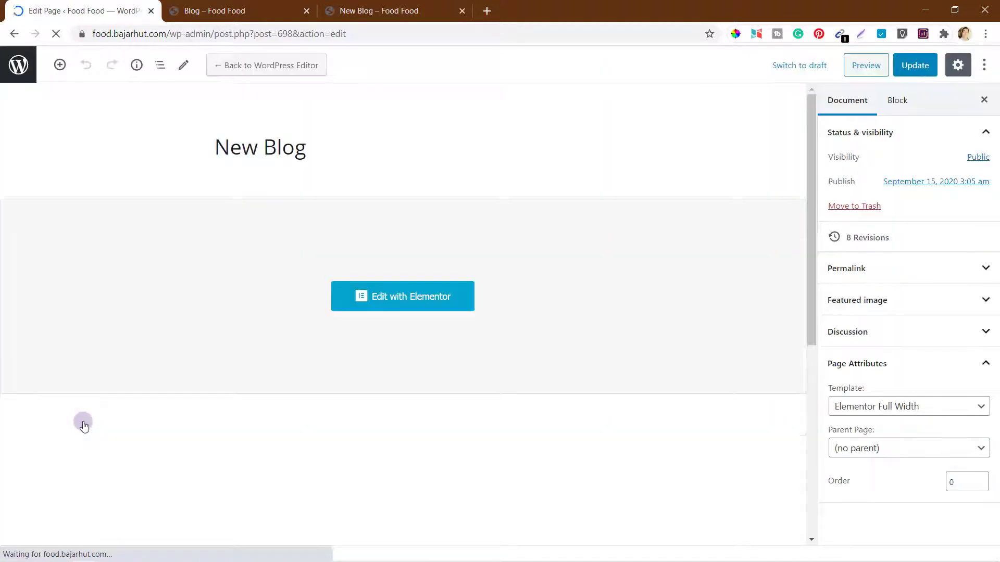
{"action": "left_click", "coordinate": [17, 65]}
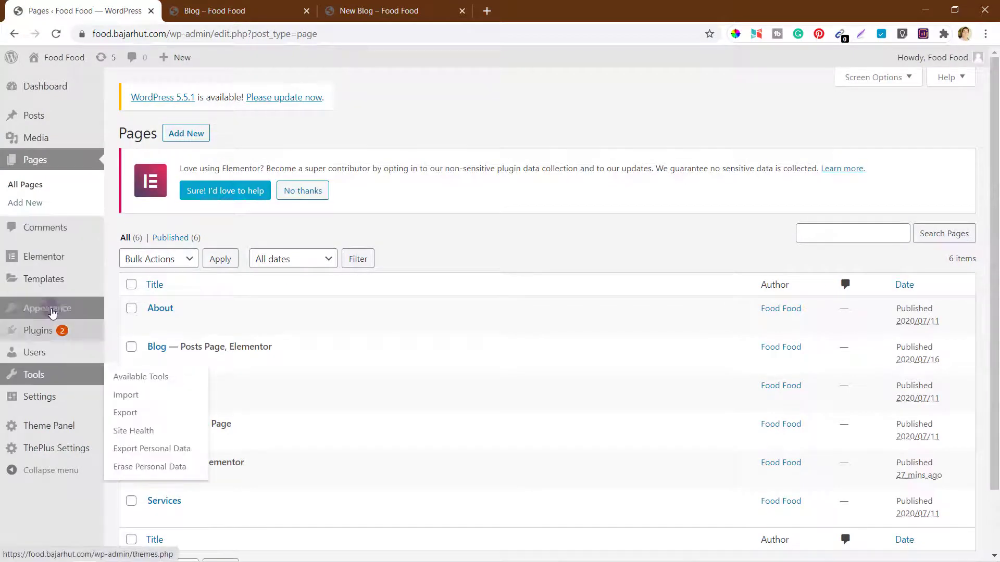
{"action": "mouse_move", "coordinate": [45, 312]}
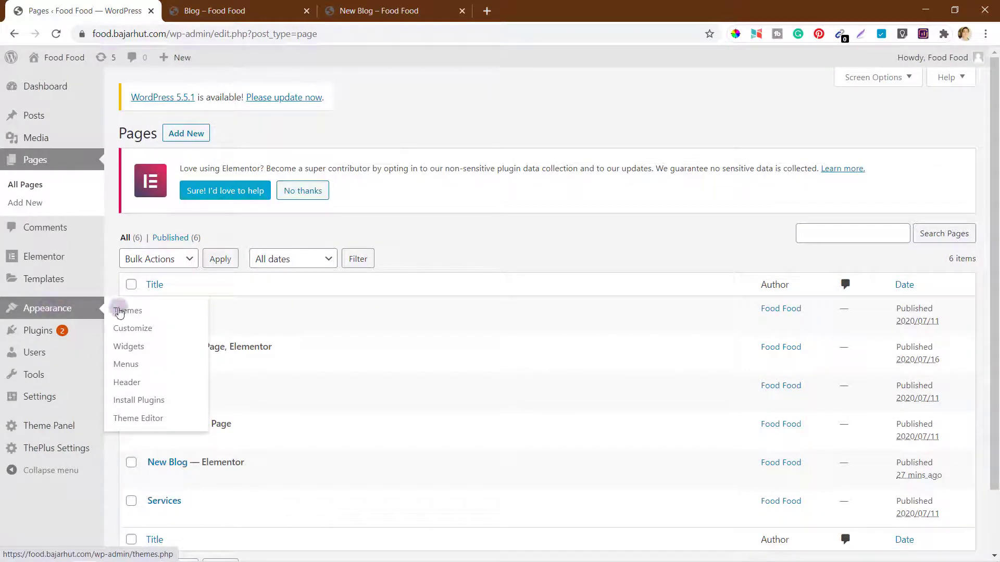
{"action": "left_click", "coordinate": [132, 330]}
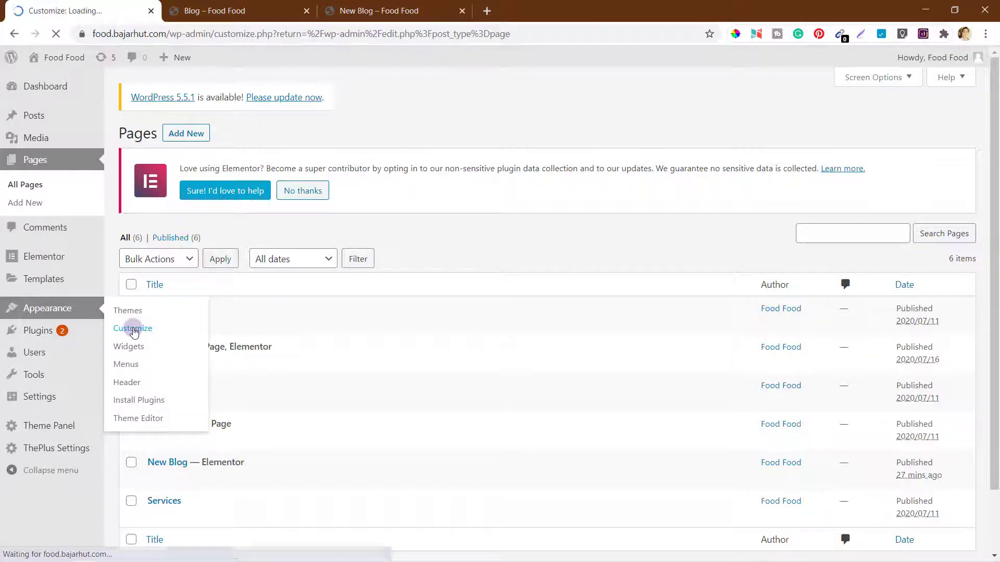
Step: Check the live New Blog page while the Customizer loads
{"action": "left_click", "coordinate": [416, 13]}
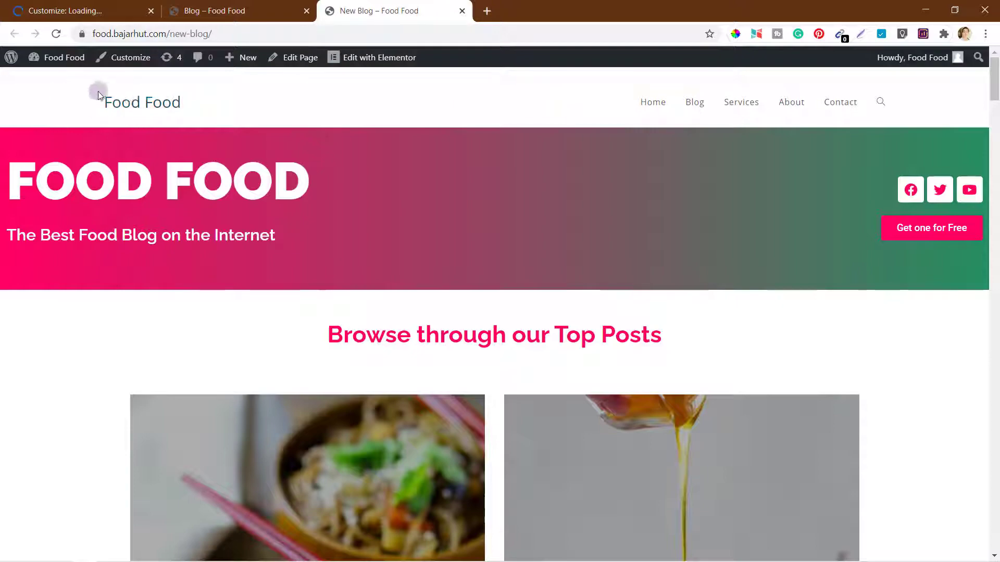
{"action": "scroll", "coordinate": [186, 304], "scroll_direction": "down", "scroll_amount": 15}
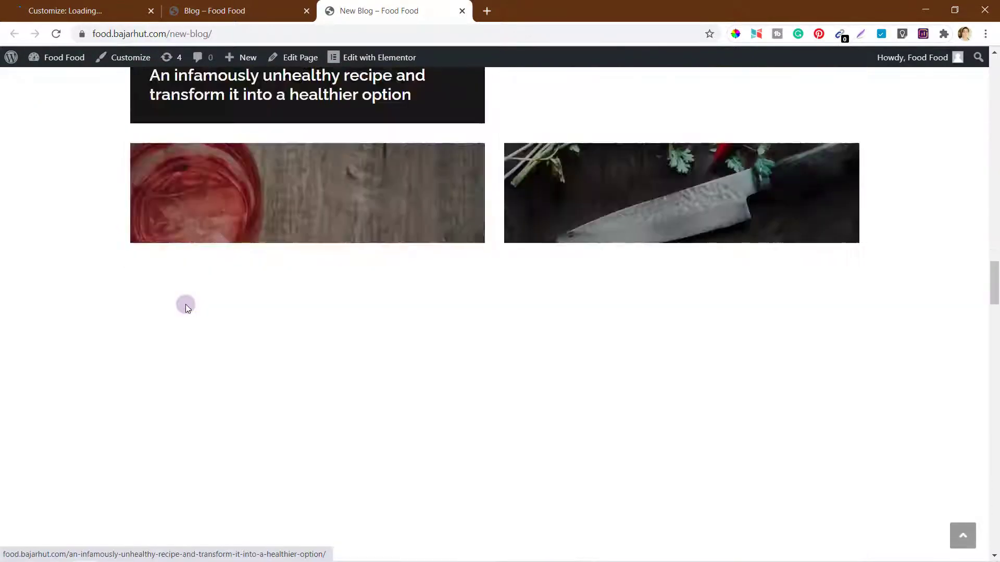
{"action": "scroll", "coordinate": [186, 306], "scroll_direction": "down", "scroll_amount": 20}
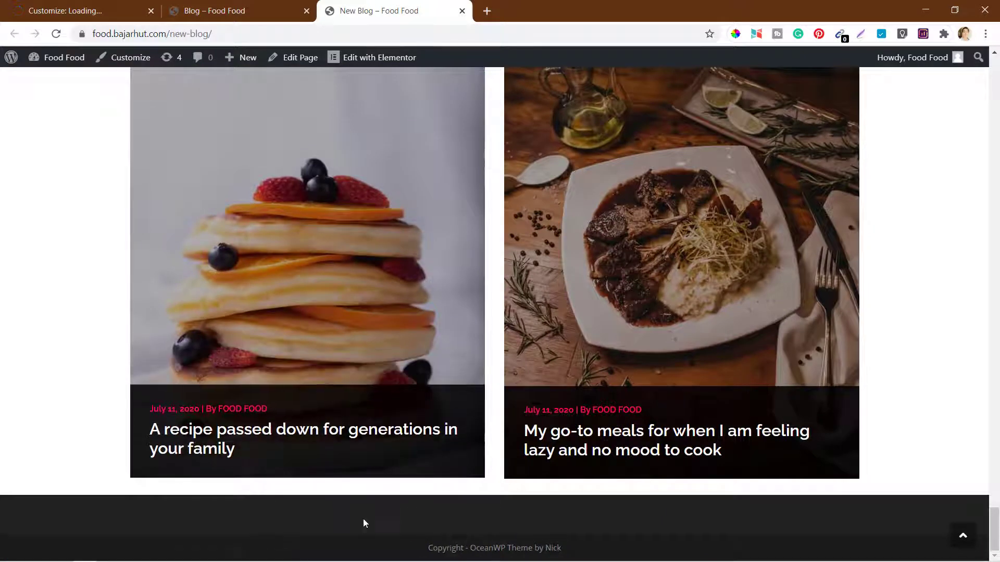
{"action": "left_click", "coordinate": [76, 12]}
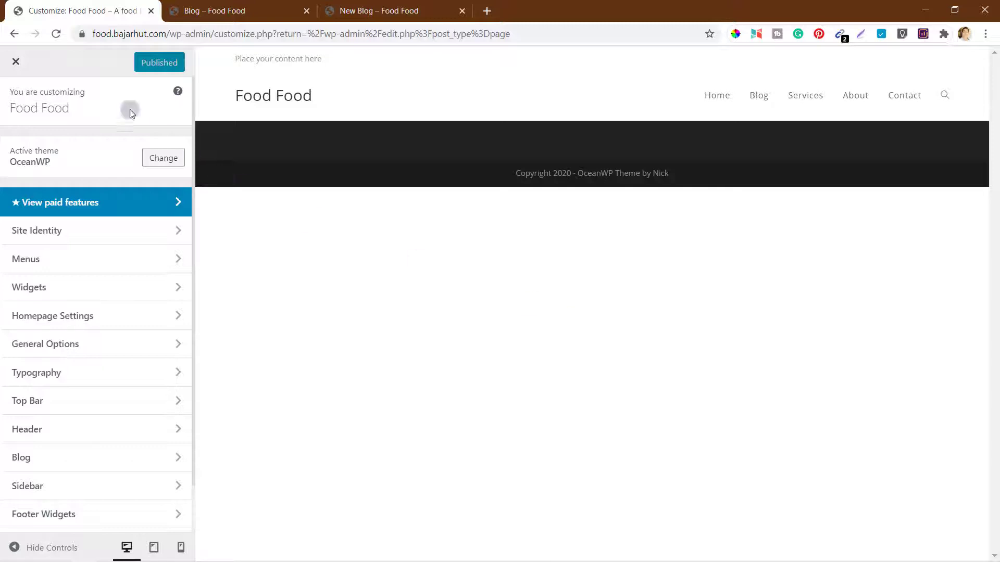
Step: Look over the Customizer section list and the theme's PRO features
{"action": "scroll", "coordinate": [66, 405], "scroll_direction": "down", "scroll_amount": 1}
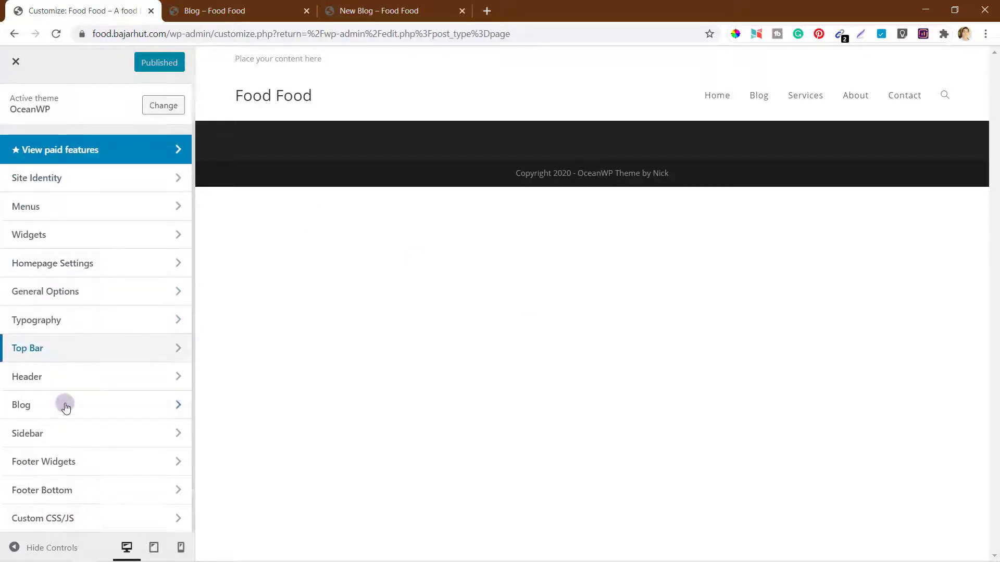
{"action": "scroll", "coordinate": [66, 407], "scroll_direction": "up", "scroll_amount": 1}
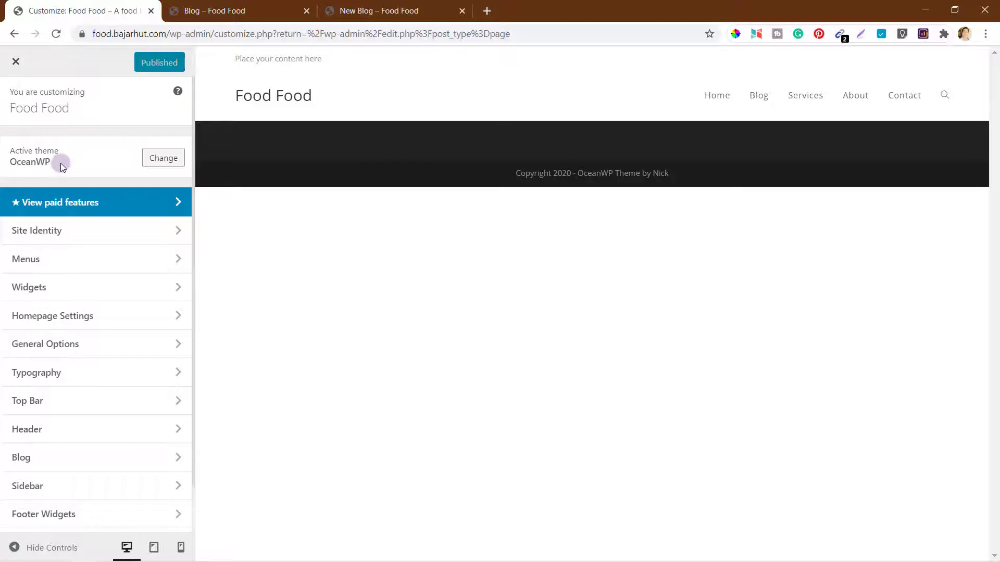
{"action": "scroll", "coordinate": [87, 399], "scroll_direction": "down", "scroll_amount": 1}
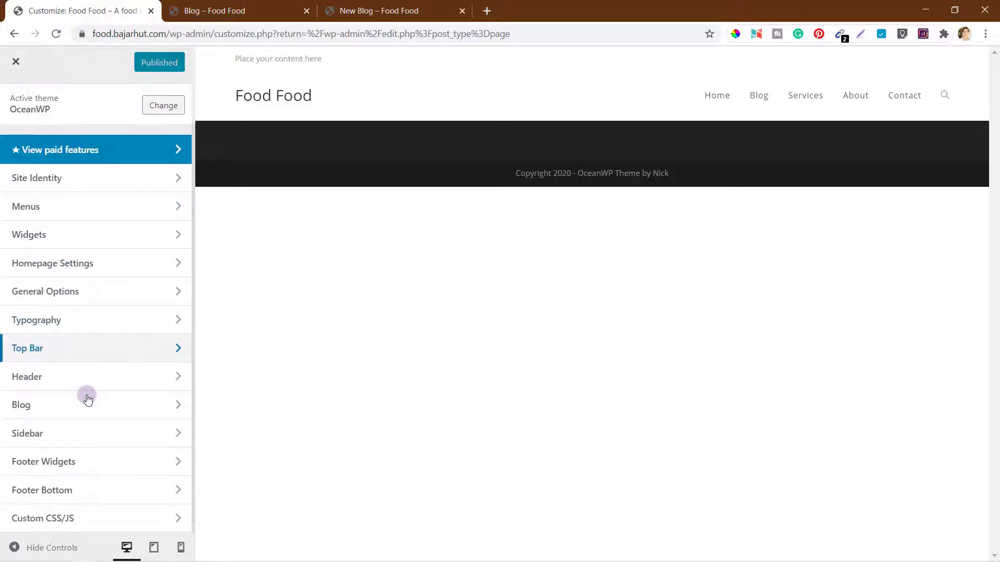
{"action": "scroll", "coordinate": [87, 399], "scroll_direction": "up", "scroll_amount": 1}
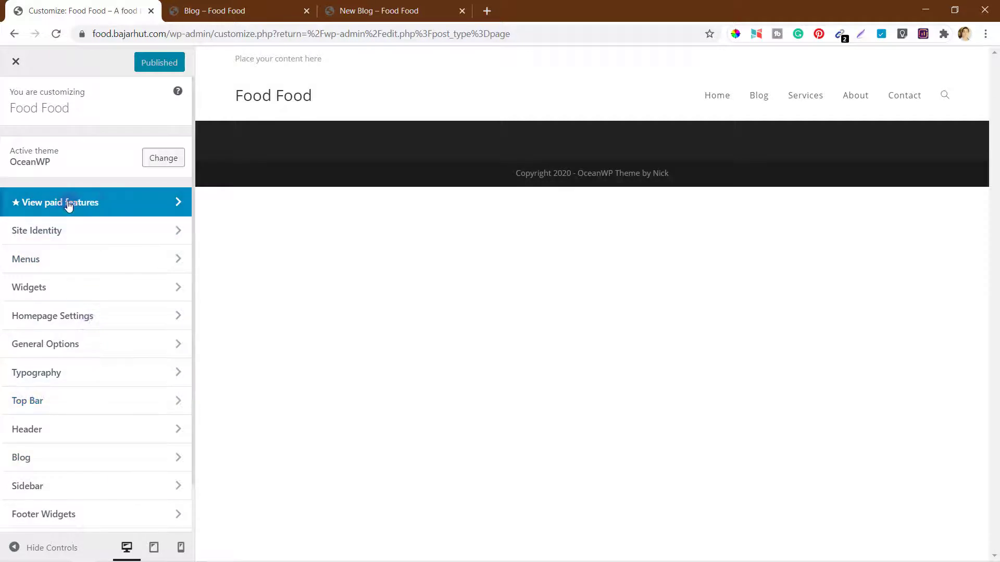
{"action": "left_click", "coordinate": [160, 204]}
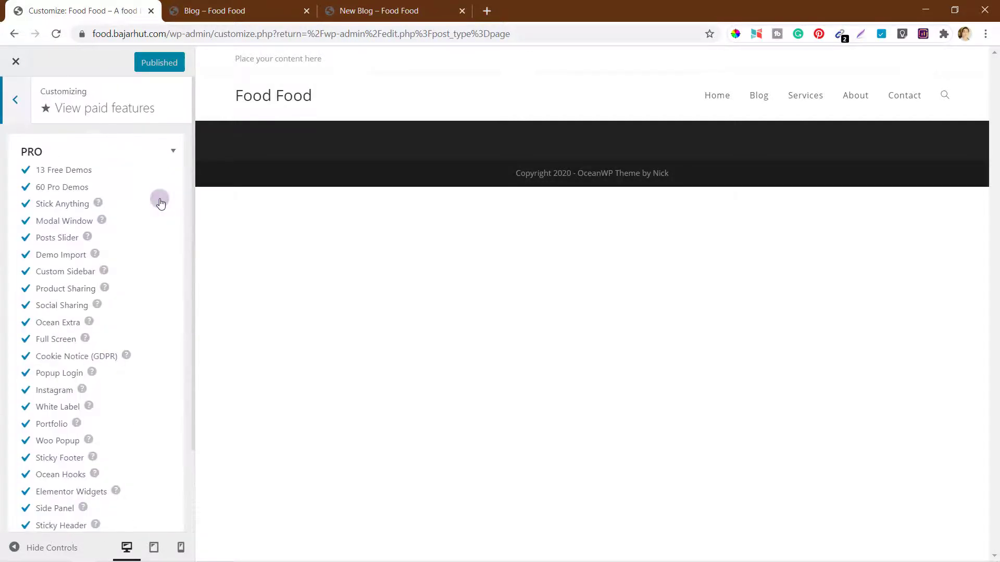
{"action": "scroll", "coordinate": [145, 323], "scroll_direction": "down", "scroll_amount": 3}
{"action": "scroll", "coordinate": [145, 323], "scroll_direction": "up", "scroll_amount": 3}
{"action": "left_click", "coordinate": [16, 101]}
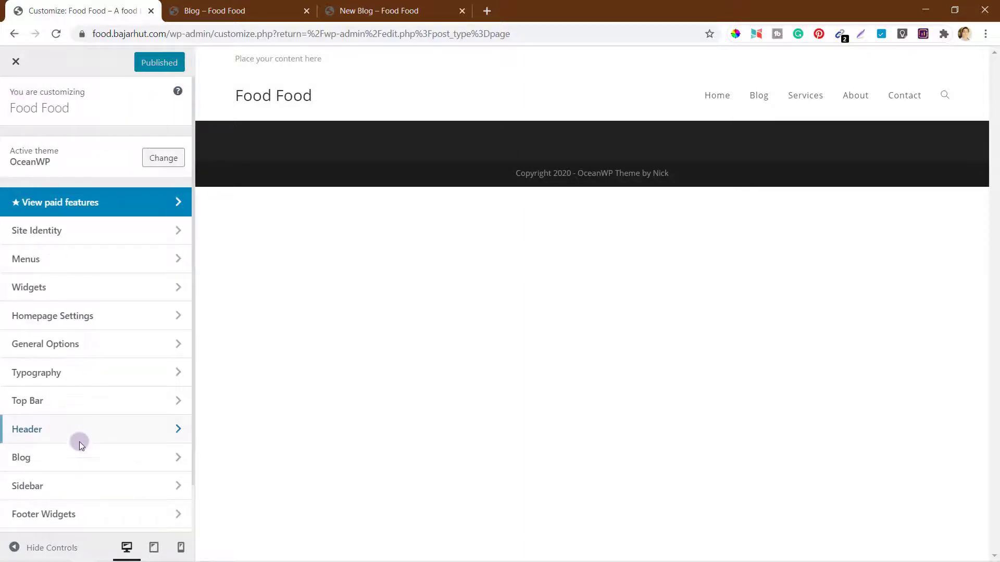
Step: Open the Site Identity section showing title and tagline
{"action": "scroll", "coordinate": [80, 441], "scroll_direction": "down", "scroll_amount": 1}
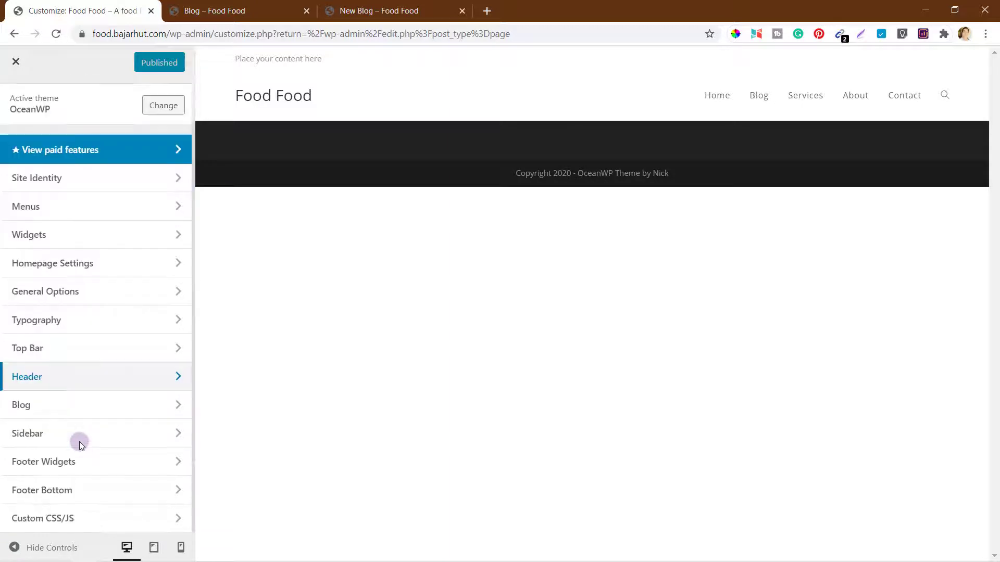
{"action": "scroll", "coordinate": [80, 442], "scroll_direction": "up", "scroll_amount": 1}
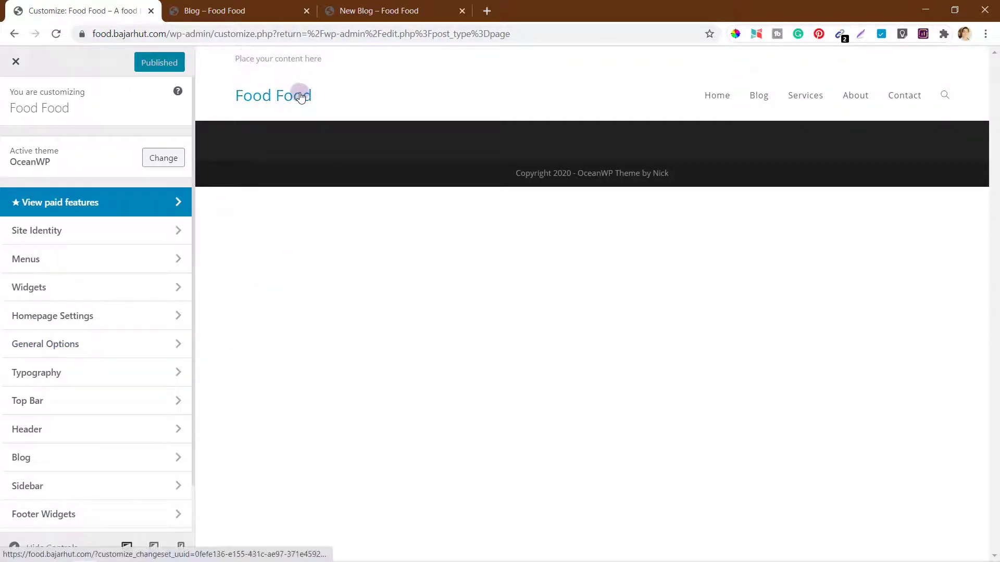
{"action": "left_click", "coordinate": [43, 235]}
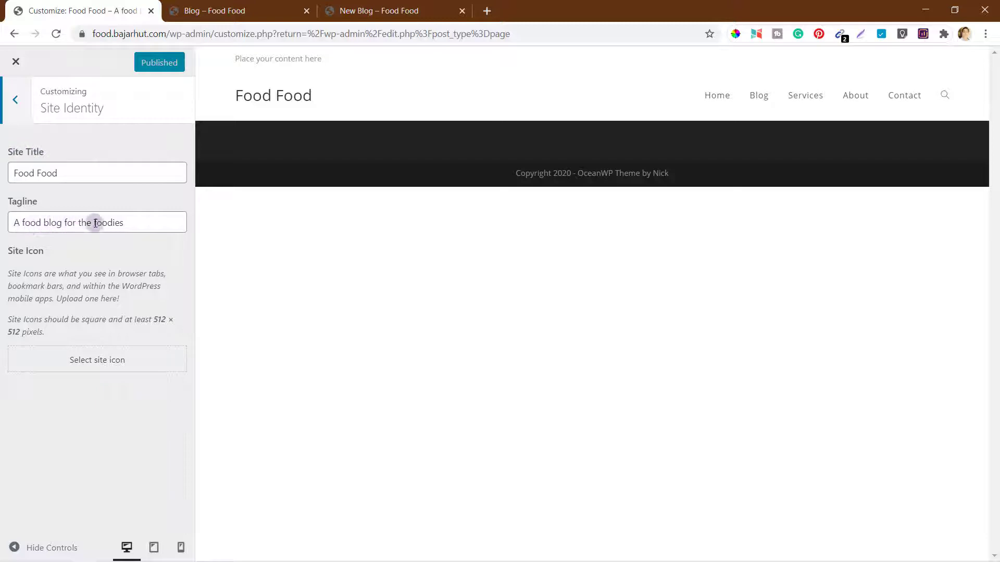
Step: Upload Favicon.png, crop it to the pink apple, and set it as the site icon
{"action": "left_click", "coordinate": [98, 365]}
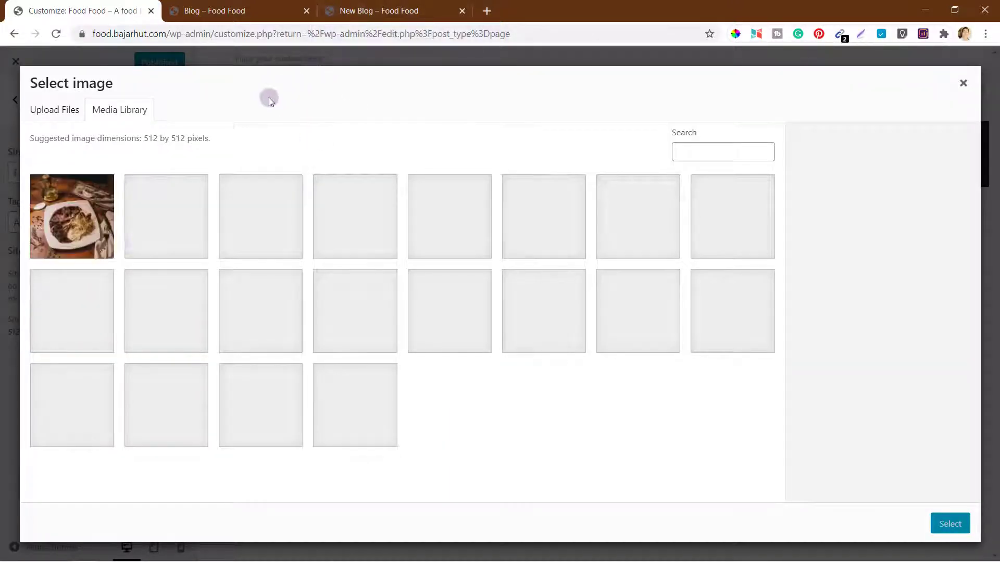
{"action": "left_click", "coordinate": [57, 110]}
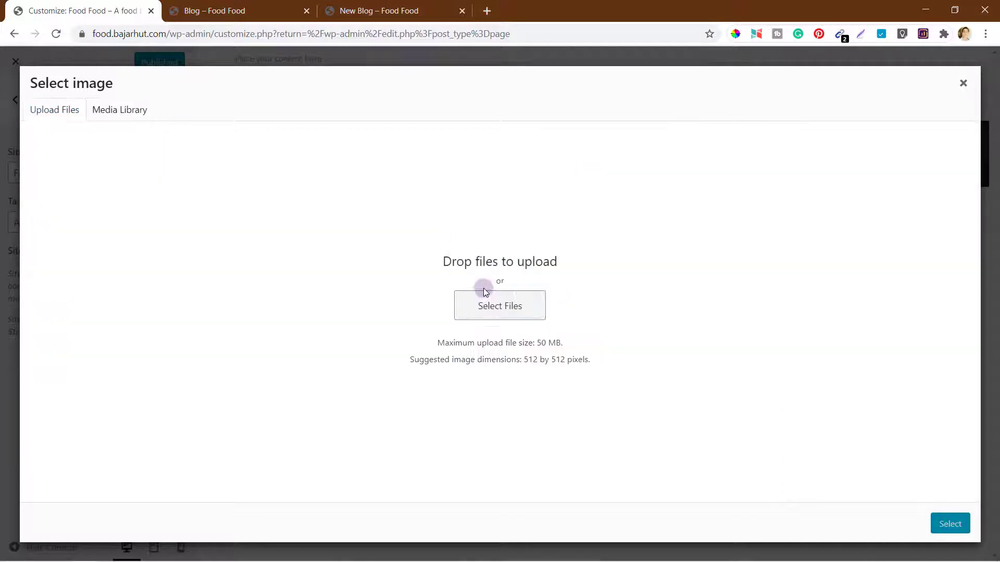
{"action": "left_click", "coordinate": [499, 306]}
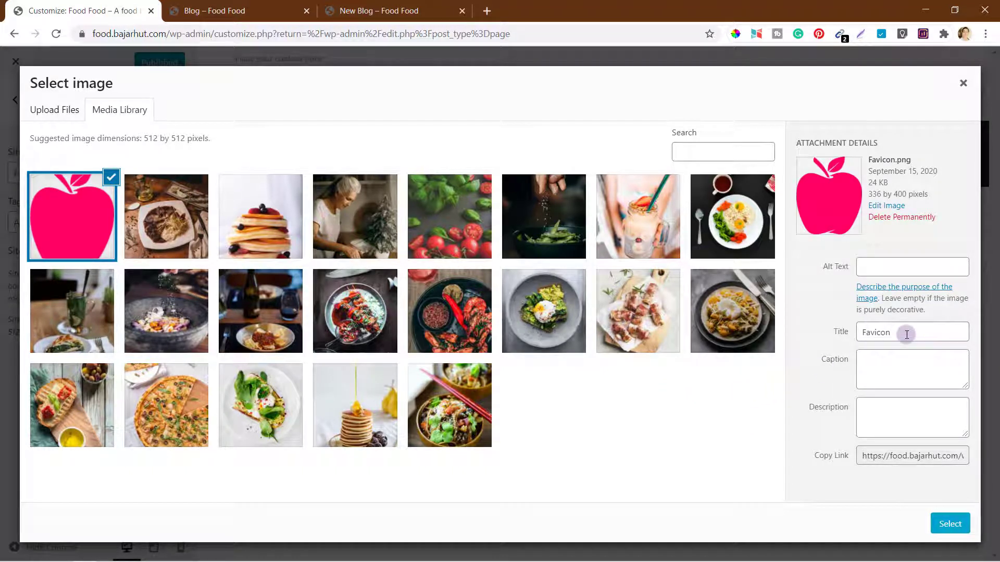
{"action": "left_click", "coordinate": [950, 524]}
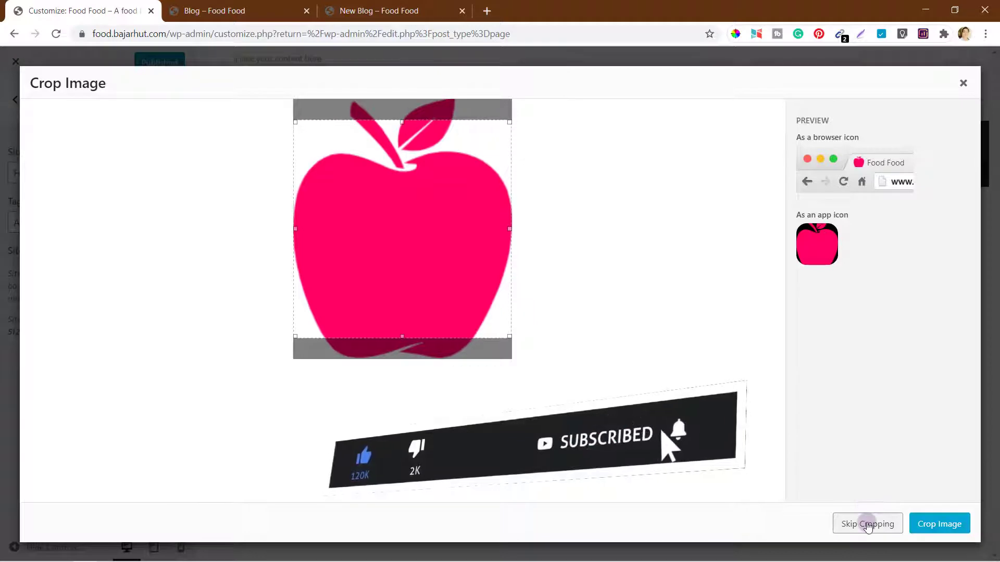
{"action": "left_click_drag", "start_coordinate": [475, 281], "coordinate": [470, 236]}
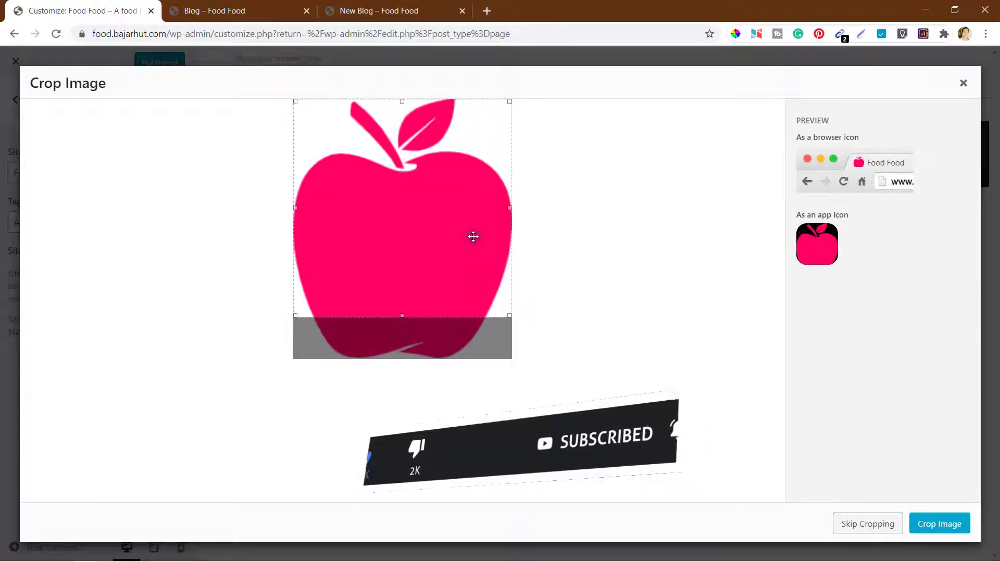
{"action": "left_click", "coordinate": [935, 527]}
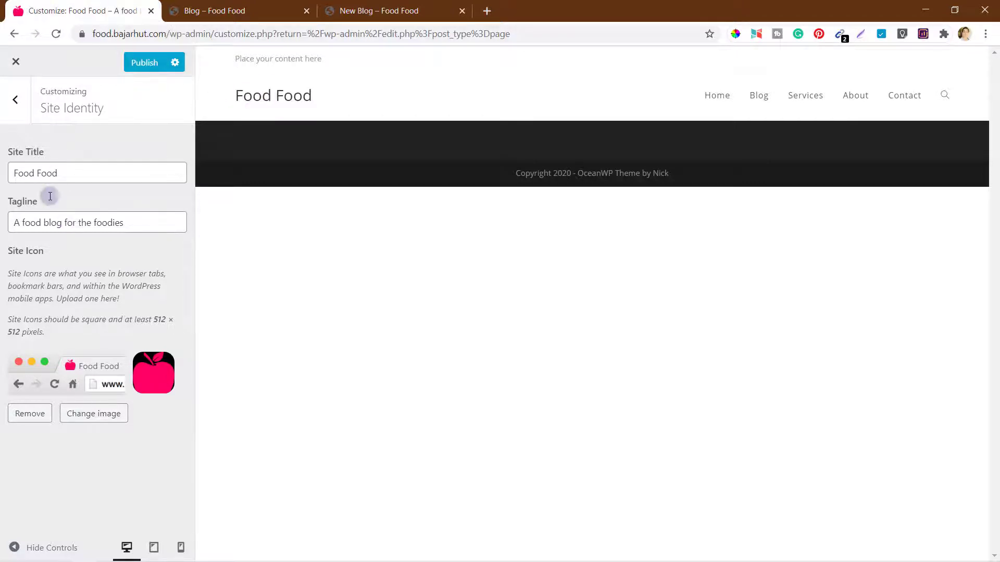
{"action": "left_click", "coordinate": [16, 101]}
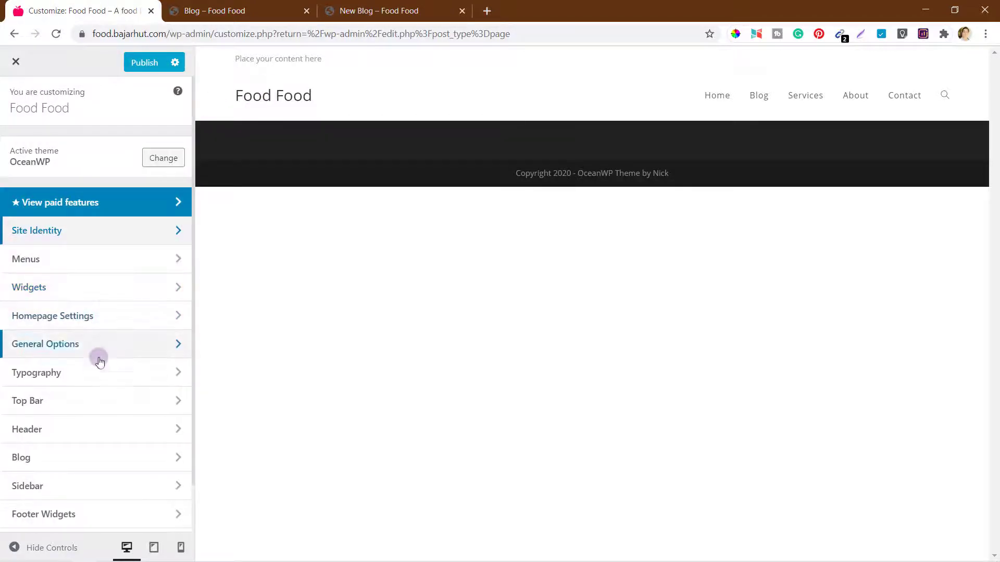
Step: Upload Logo_Color.png as the site logo under Header > Logo
{"action": "left_click", "coordinate": [36, 430]}
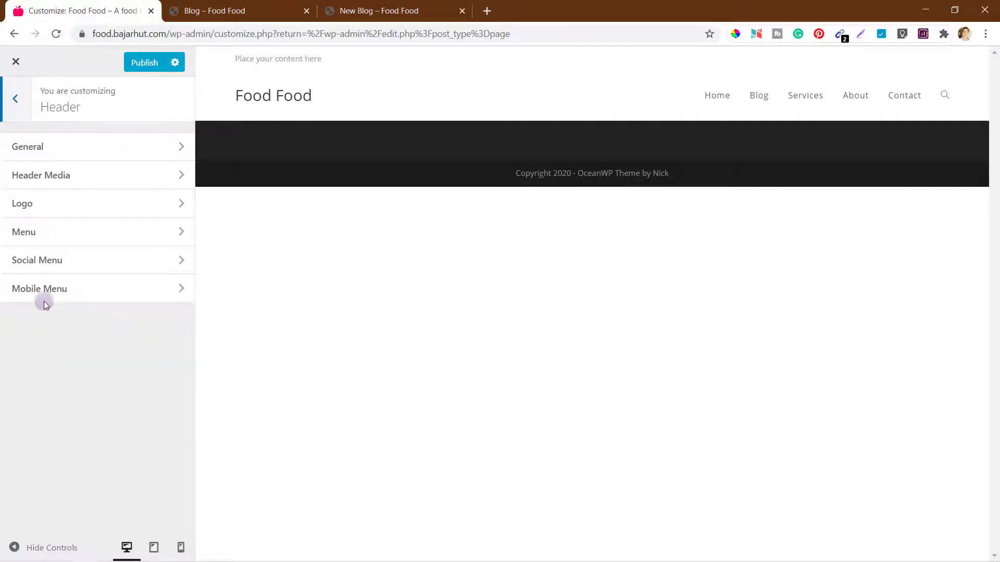
{"action": "left_click", "coordinate": [44, 207]}
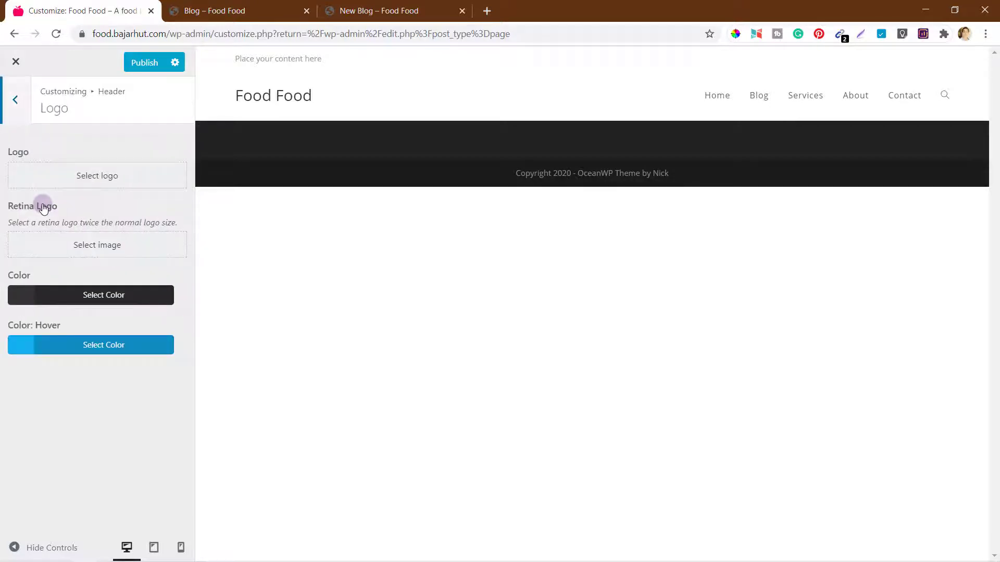
{"action": "left_click", "coordinate": [101, 180]}
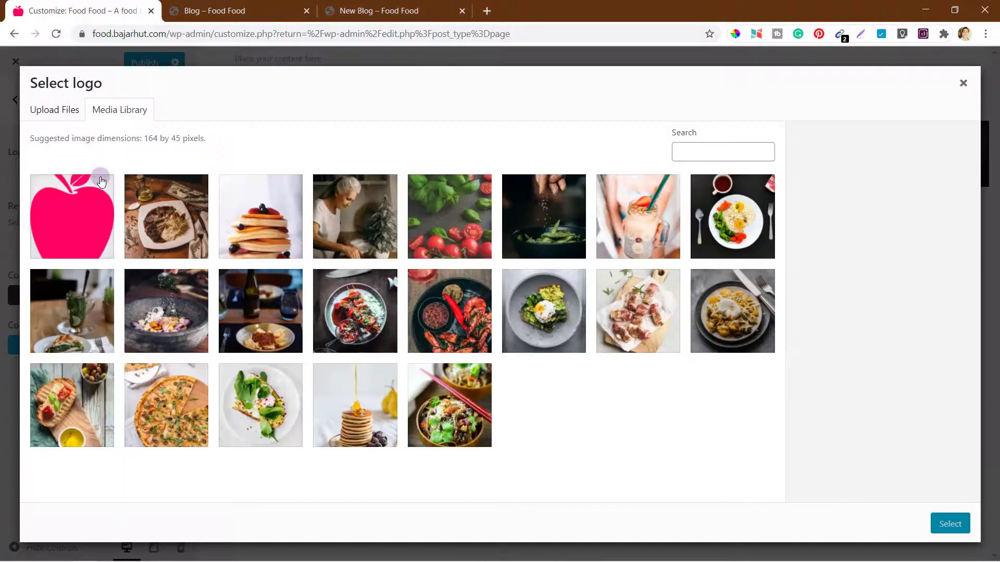
{"action": "left_click", "coordinate": [54, 110]}
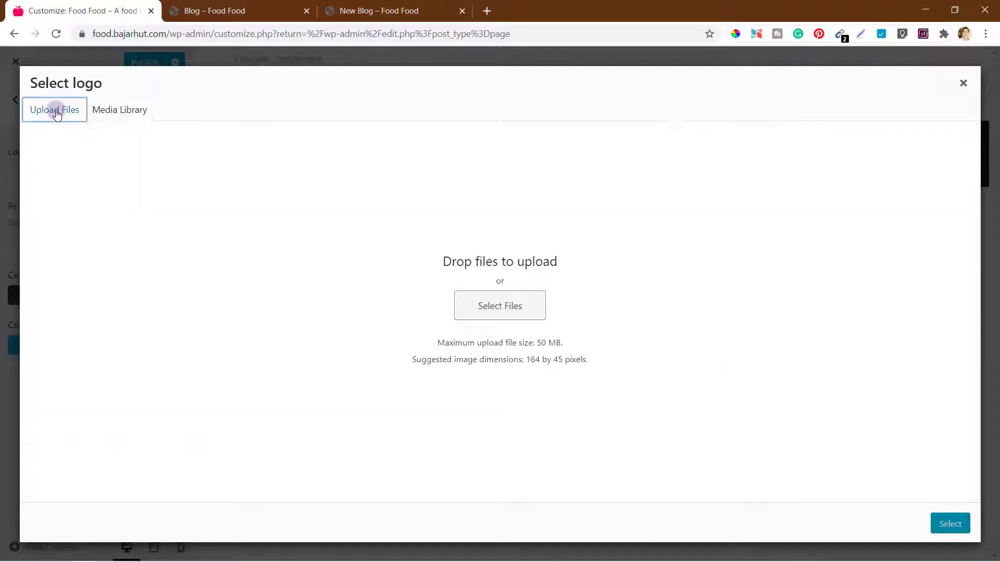
{"action": "left_click", "coordinate": [494, 305]}
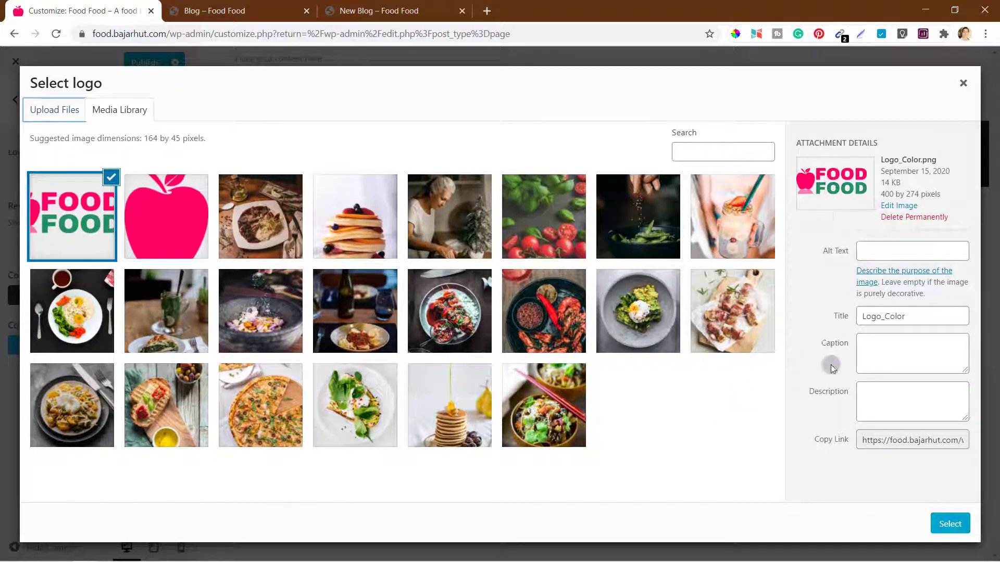
{"action": "left_click", "coordinate": [942, 509]}
{"action": "left_click", "coordinate": [948, 523]}
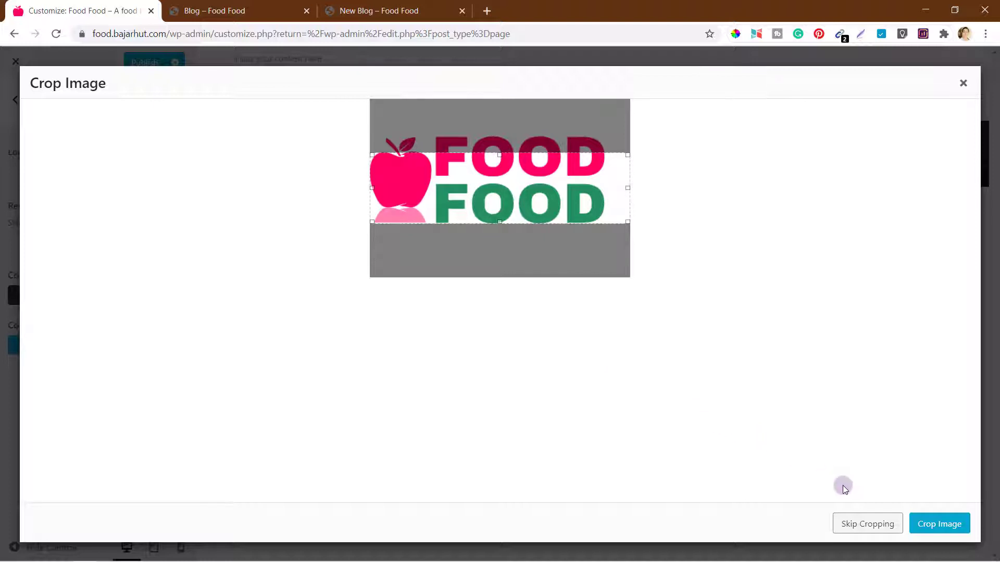
Step: Crop the logo to its edges and limit its max height to 60 px
{"action": "left_click", "coordinate": [862, 526]}
{"action": "left_click_drag", "start_coordinate": [499, 154], "coordinate": [499, 133]}
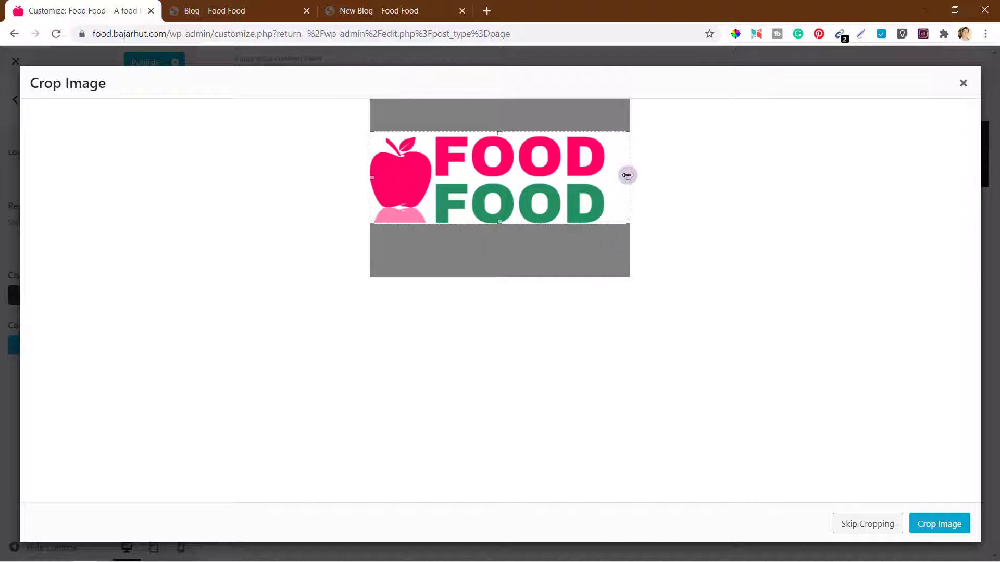
{"action": "left_click_drag", "start_coordinate": [627, 176], "coordinate": [607, 175]}
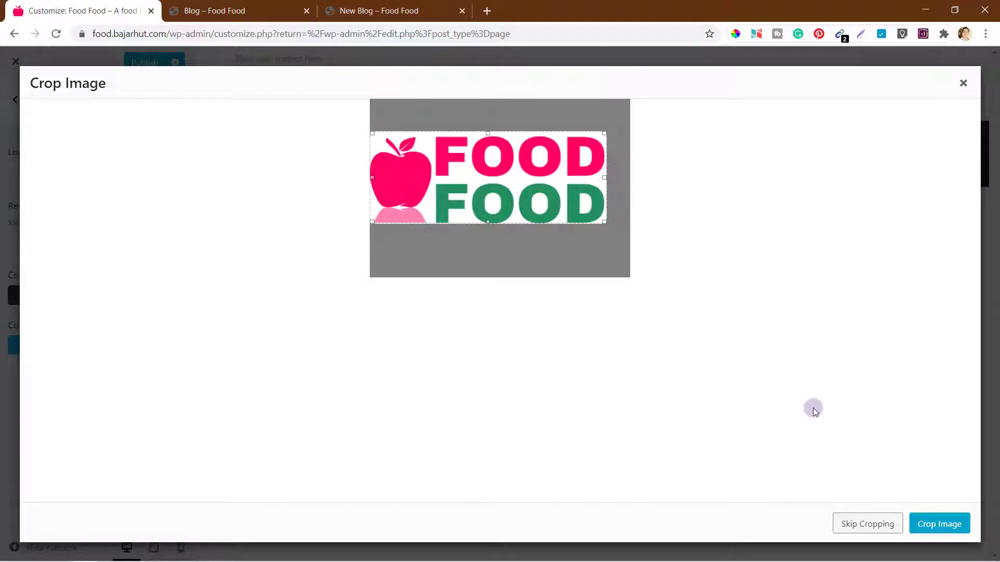
{"action": "left_click", "coordinate": [940, 525]}
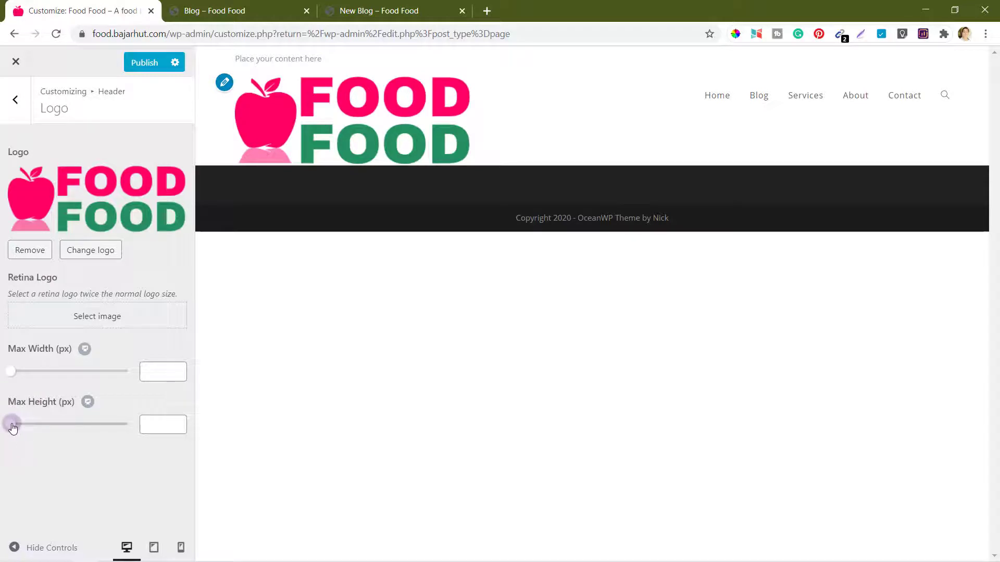
{"action": "left_click_drag", "start_coordinate": [13, 427], "coordinate": [24, 427]}
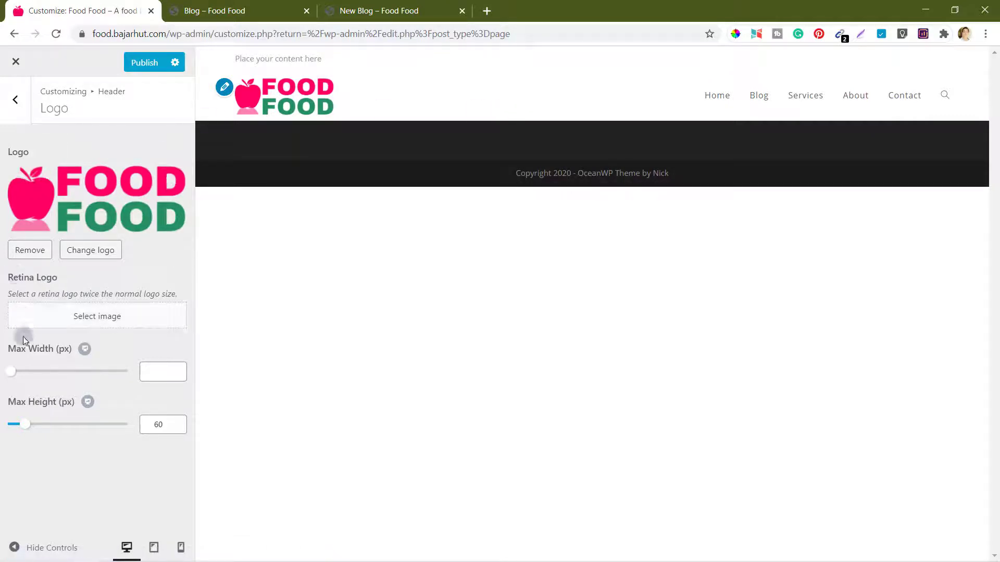
Step: Look over the header's general settings
{"action": "left_click", "coordinate": [15, 99]}
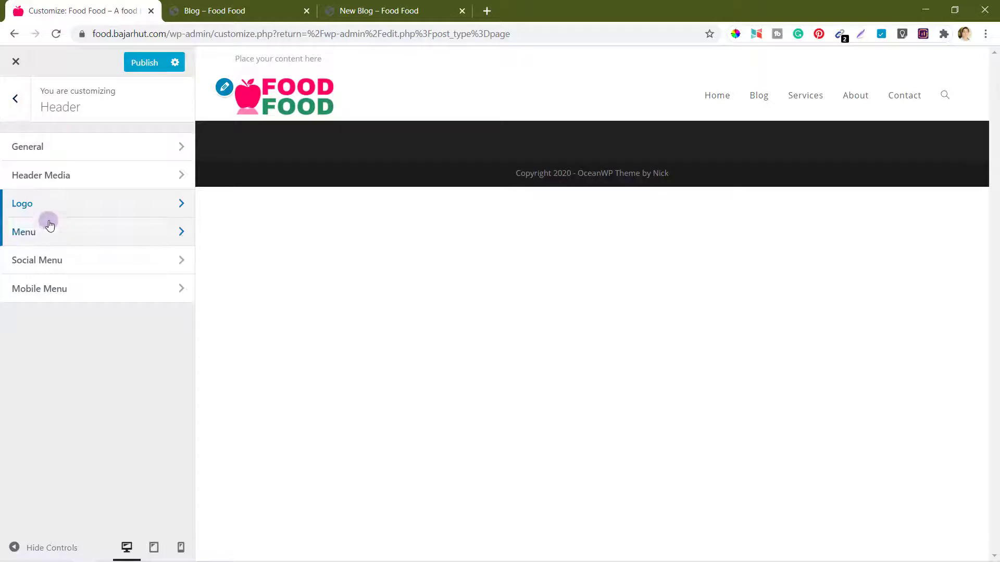
{"action": "left_click", "coordinate": [103, 152]}
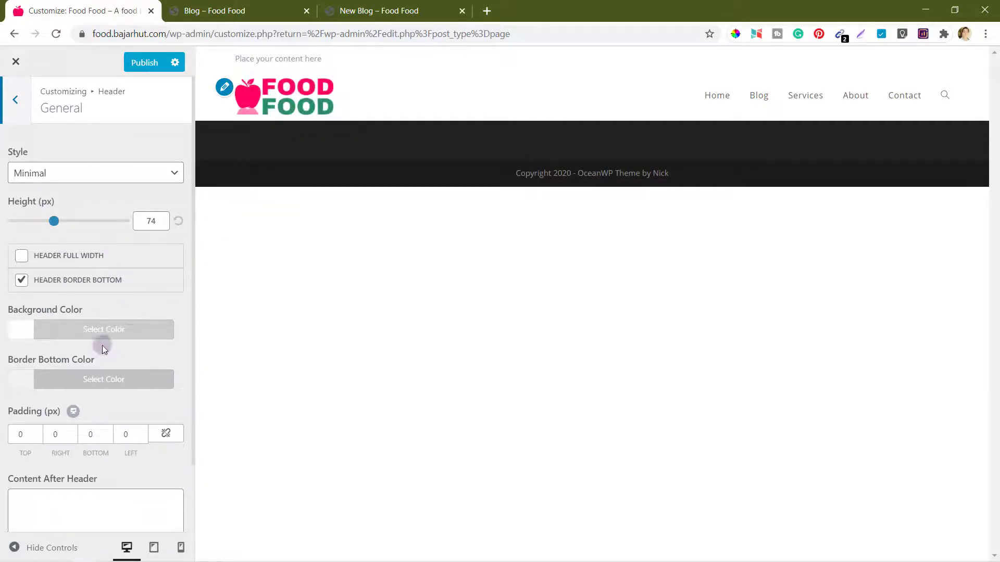
{"action": "scroll", "coordinate": [102, 349], "scroll_direction": "down", "scroll_amount": 2}
{"action": "scroll", "coordinate": [102, 349], "scroll_direction": "up", "scroll_amount": 1}
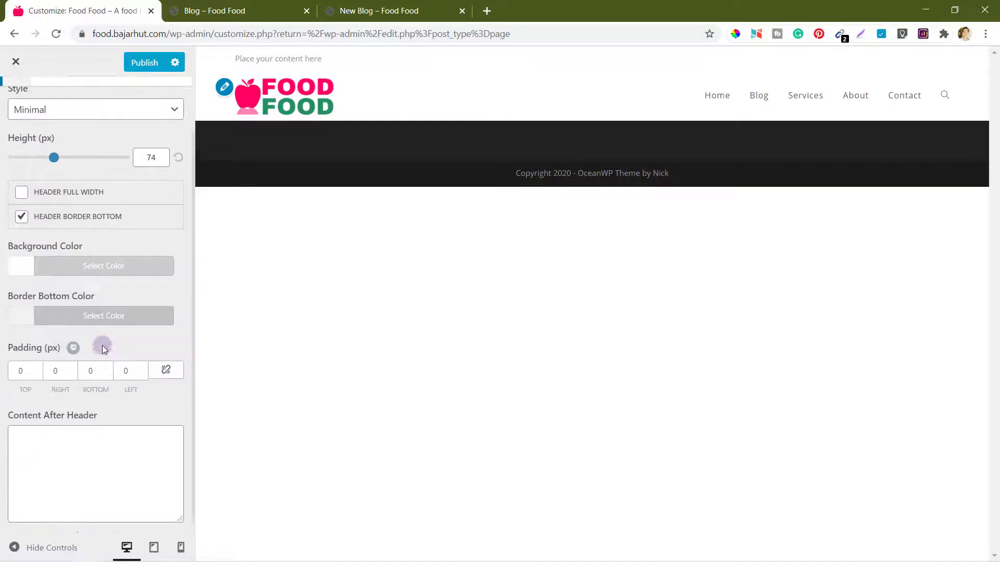
{"action": "scroll", "coordinate": [102, 349], "scroll_direction": "down", "scroll_amount": 1}
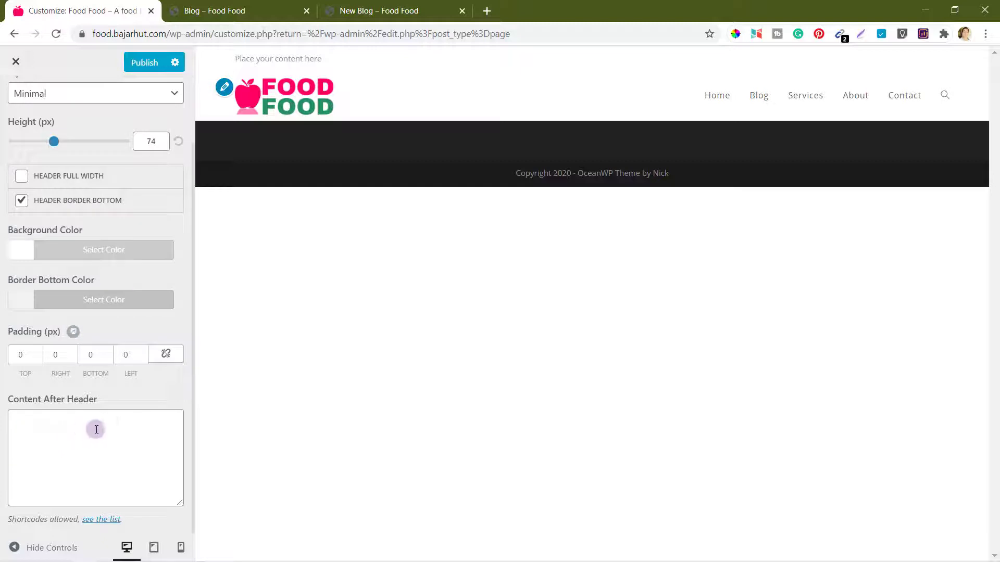
{"action": "scroll", "coordinate": [96, 320], "scroll_direction": "up", "scroll_amount": 2}
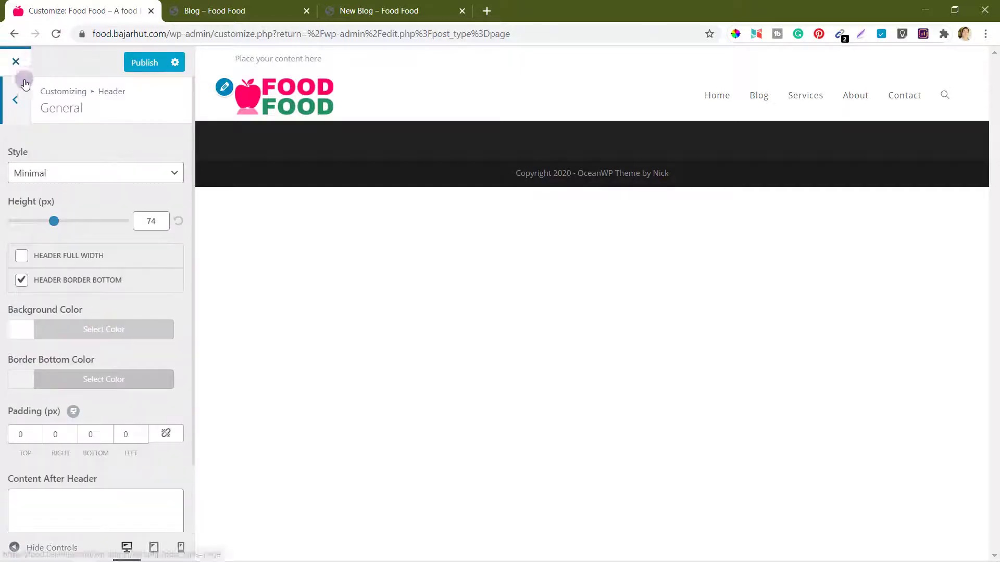
{"action": "left_click", "coordinate": [16, 99]}
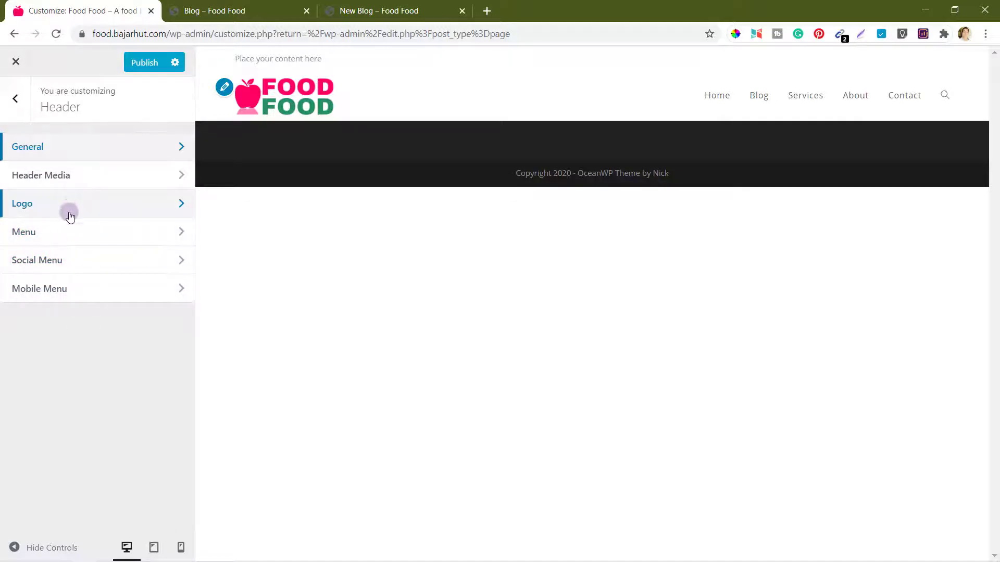
Step: Review the header media and menu settings, then return to the main Customizer panel
{"action": "left_click", "coordinate": [74, 173]}
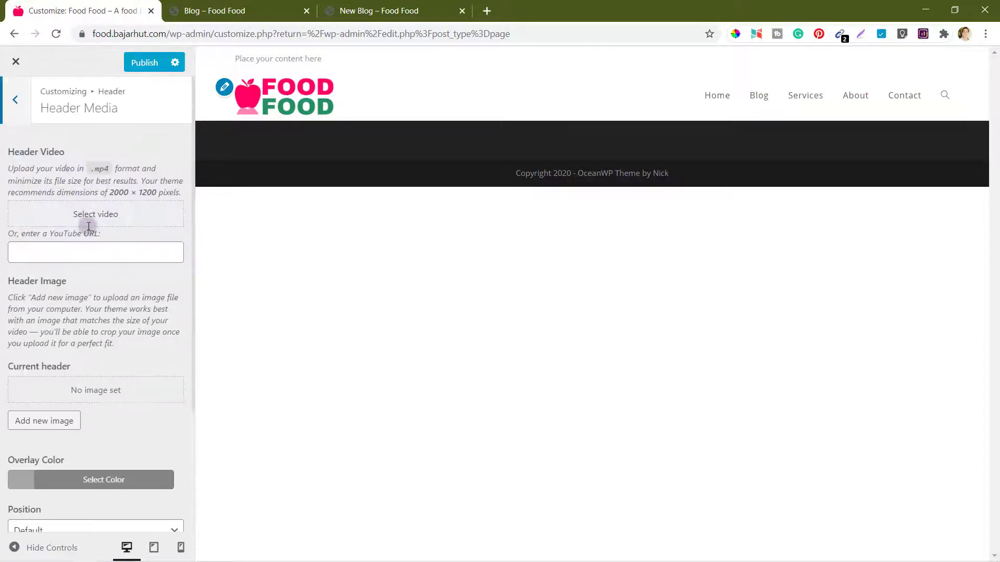
{"action": "scroll", "coordinate": [165, 306], "scroll_direction": "down", "scroll_amount": 3}
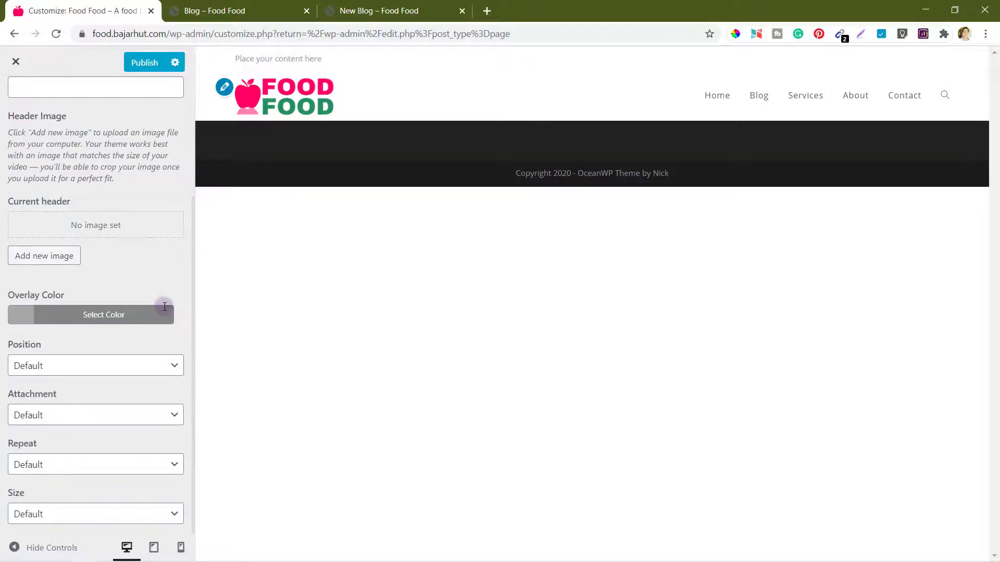
{"action": "scroll", "coordinate": [164, 307], "scroll_direction": "up", "scroll_amount": 3}
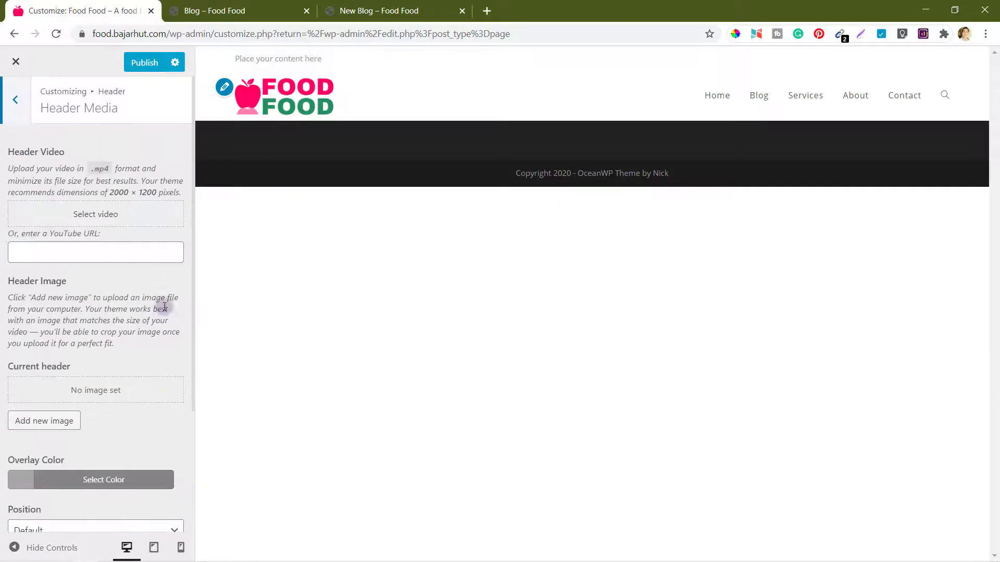
{"action": "left_click", "coordinate": [15, 99]}
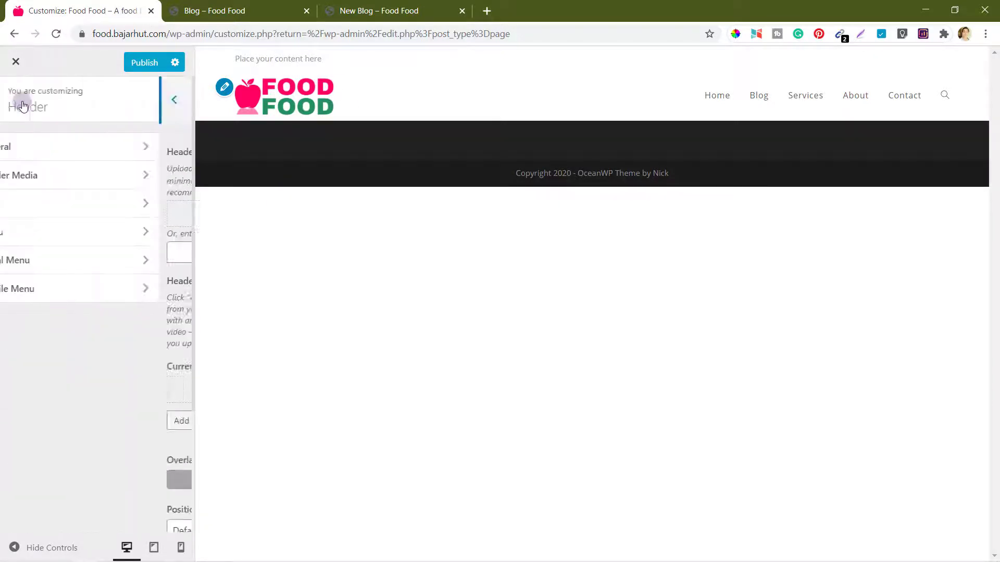
{"action": "left_click", "coordinate": [85, 230]}
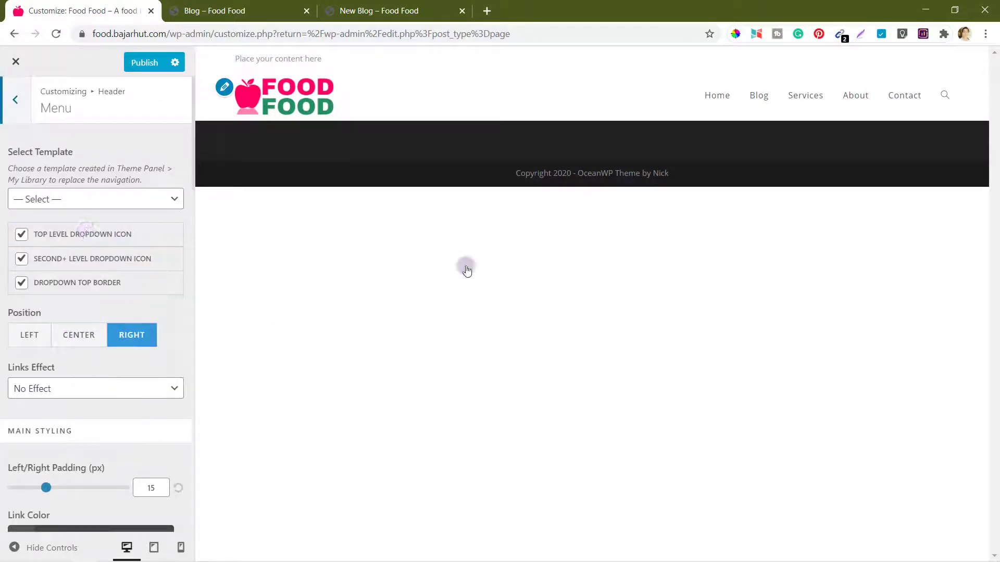
{"action": "scroll", "coordinate": [95, 415], "scroll_direction": "down", "scroll_amount": 3}
{"action": "scroll", "coordinate": [94, 414], "scroll_direction": "down", "scroll_amount": 6}
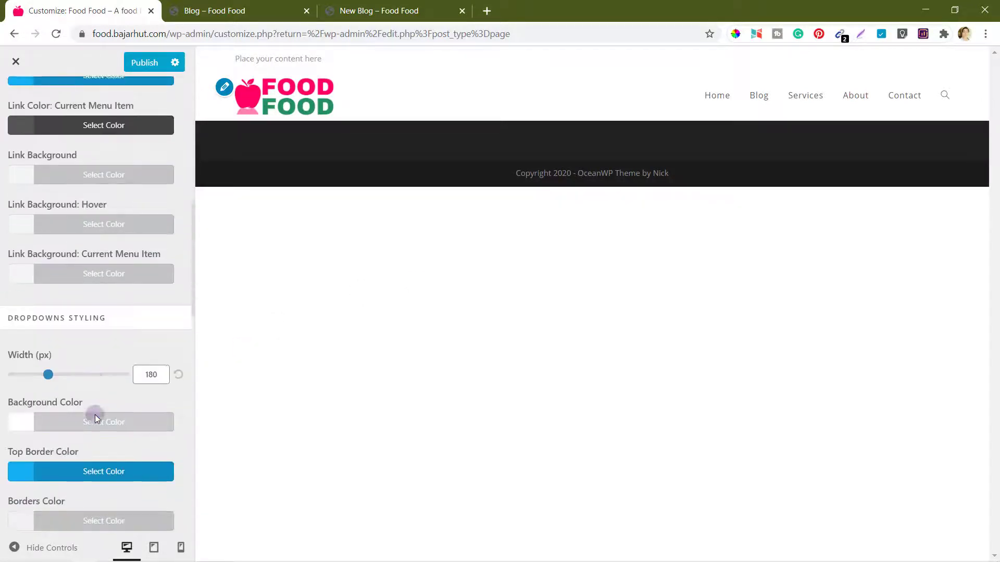
{"action": "scroll", "coordinate": [95, 415], "scroll_direction": "up", "scroll_amount": 10}
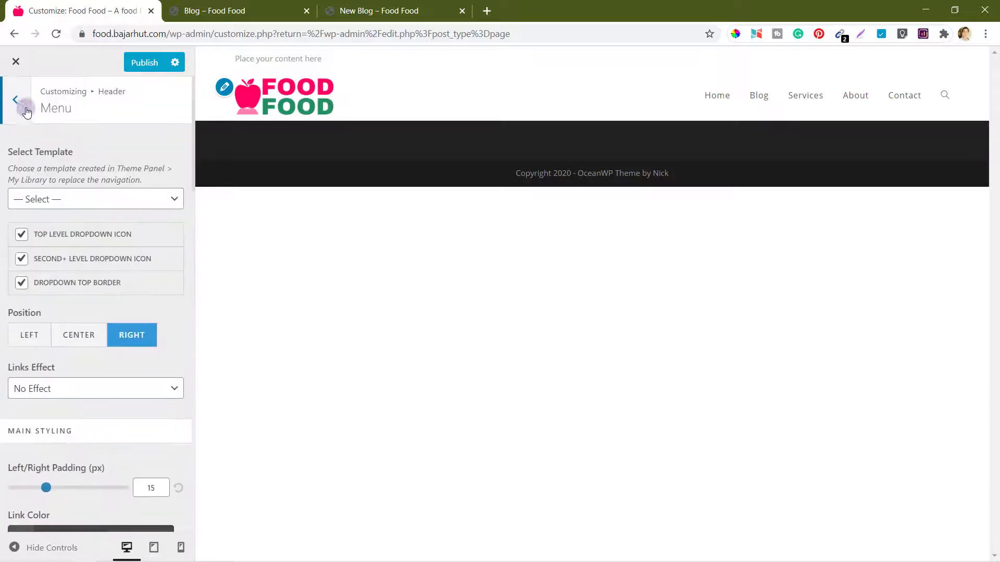
{"action": "left_click", "coordinate": [15, 100]}
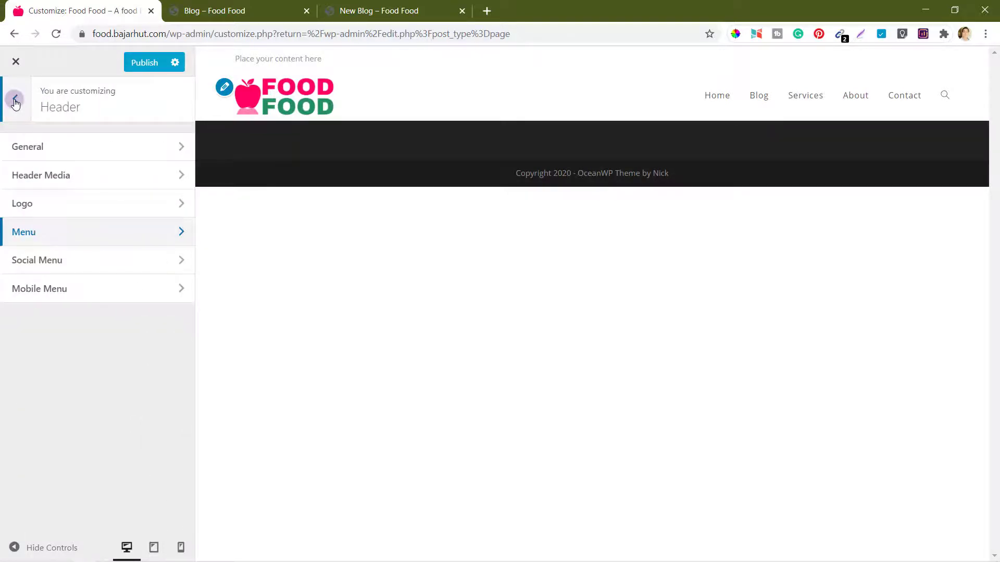
{"action": "left_click", "coordinate": [15, 100]}
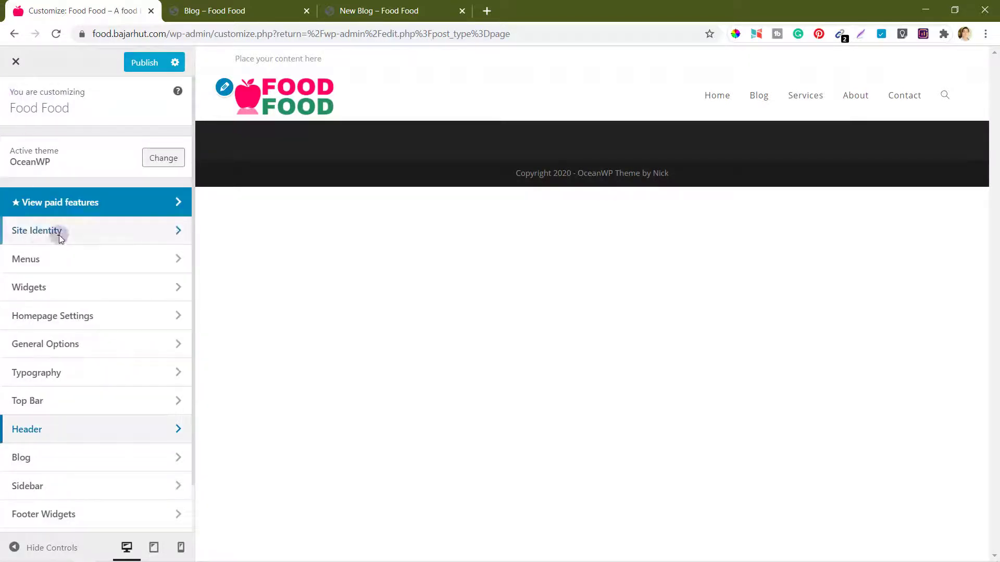
Step: Change the primary colour in General Styling from blue #13aff0 to pink #ff0061
{"action": "left_click", "coordinate": [68, 348]}
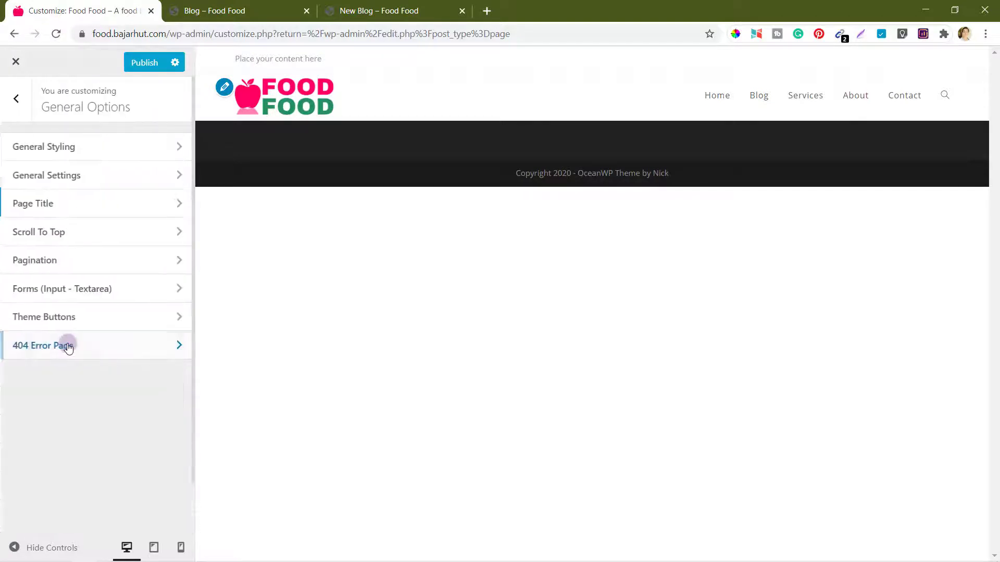
{"action": "left_click", "coordinate": [72, 145]}
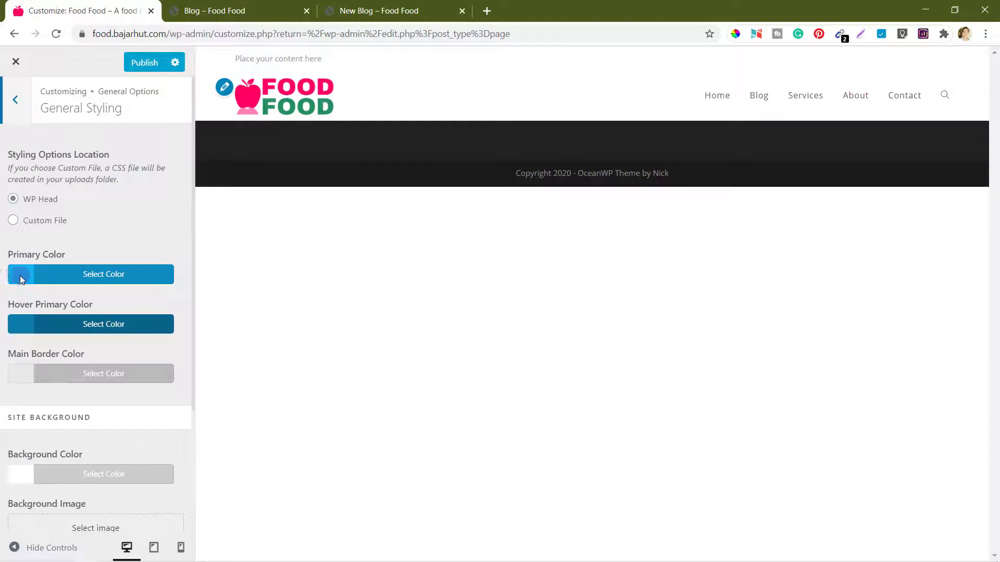
{"action": "left_click", "coordinate": [62, 279]}
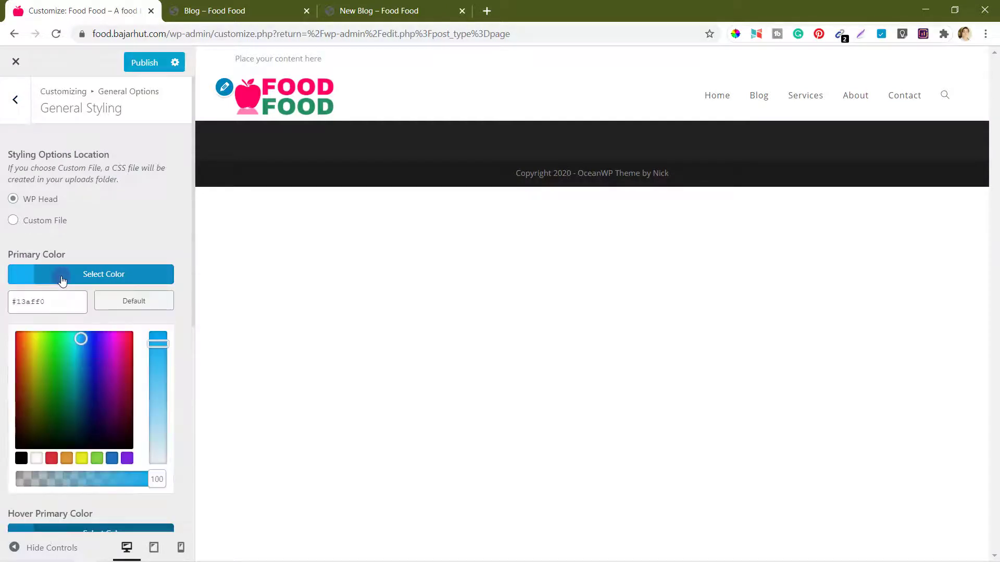
{"action": "left_click", "coordinate": [2, 304]}
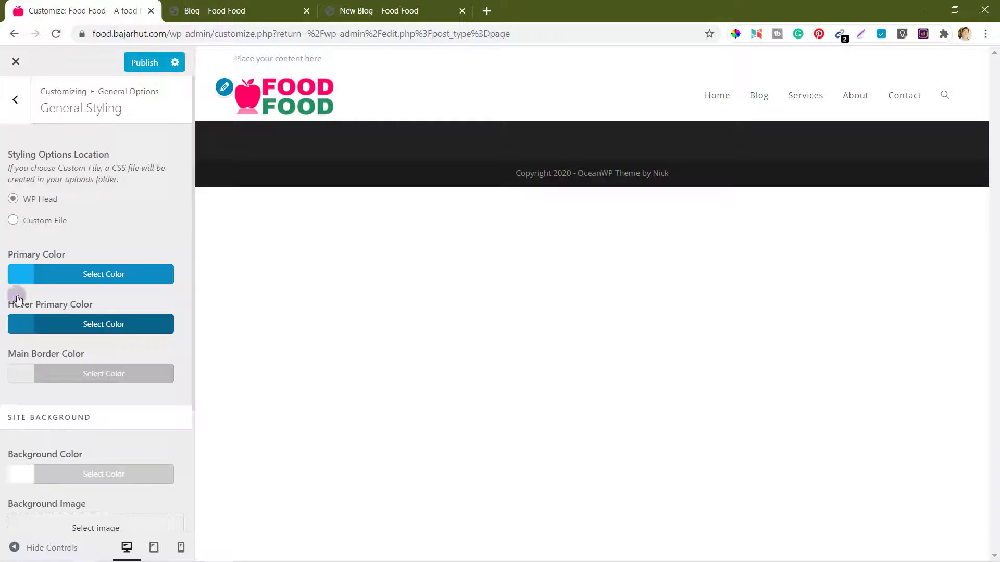
{"action": "left_click", "coordinate": [51, 279]}
{"action": "triple_click", "coordinate": [53, 302]}
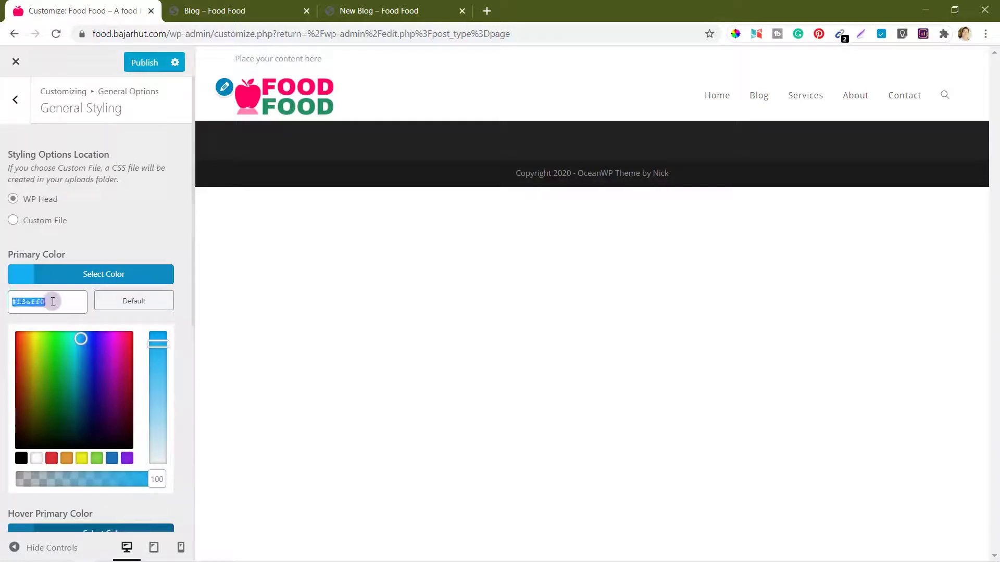
{"action": "left_click", "coordinate": [52, 302]}
{"action": "key", "text": "BackSpace"}
{"action": "key", "text": "BackSpace"}
{"action": "key", "text": "BackSpace"}
{"action": "type", "text": "#ff0061"}
{"action": "left_click", "coordinate": [19, 280]}
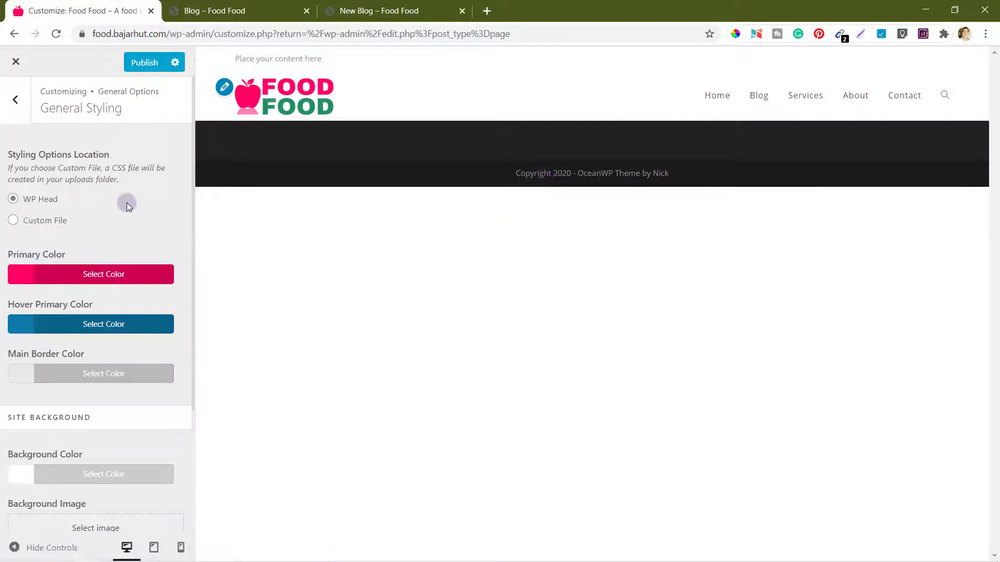
Step: Publish the Customizer changes and return to the main section list
{"action": "left_click", "coordinate": [142, 67]}
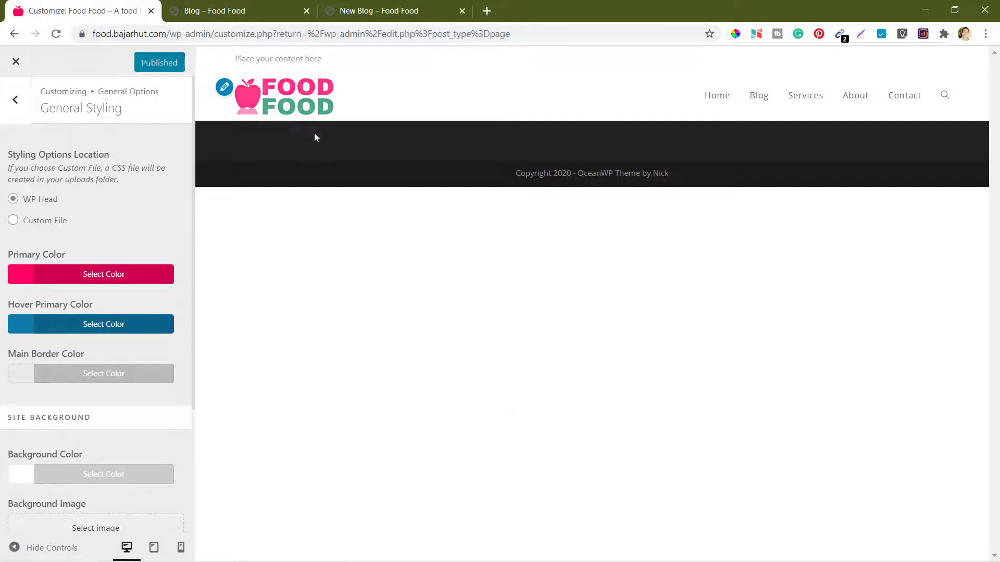
{"action": "left_click", "coordinate": [18, 96]}
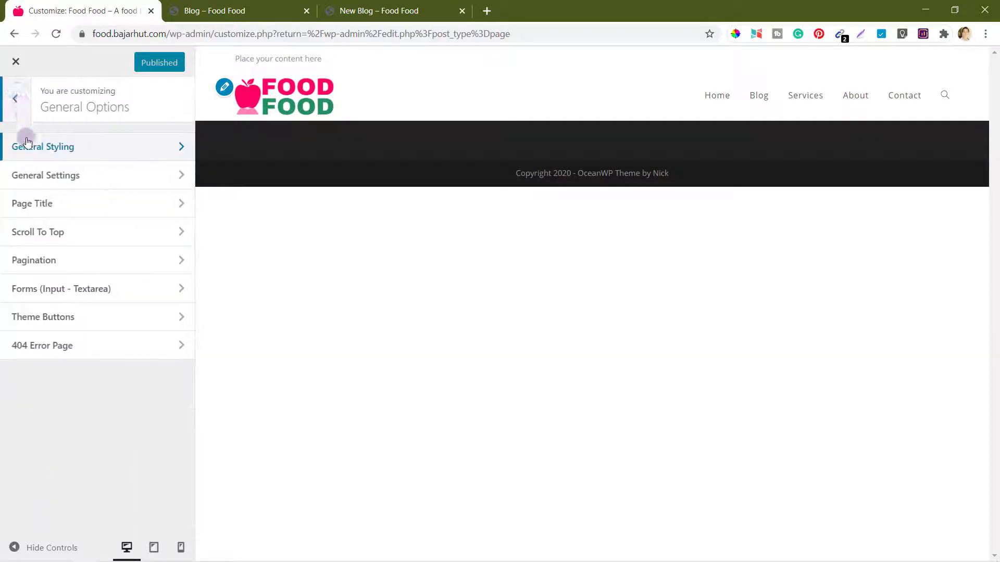
{"action": "left_click", "coordinate": [18, 97]}
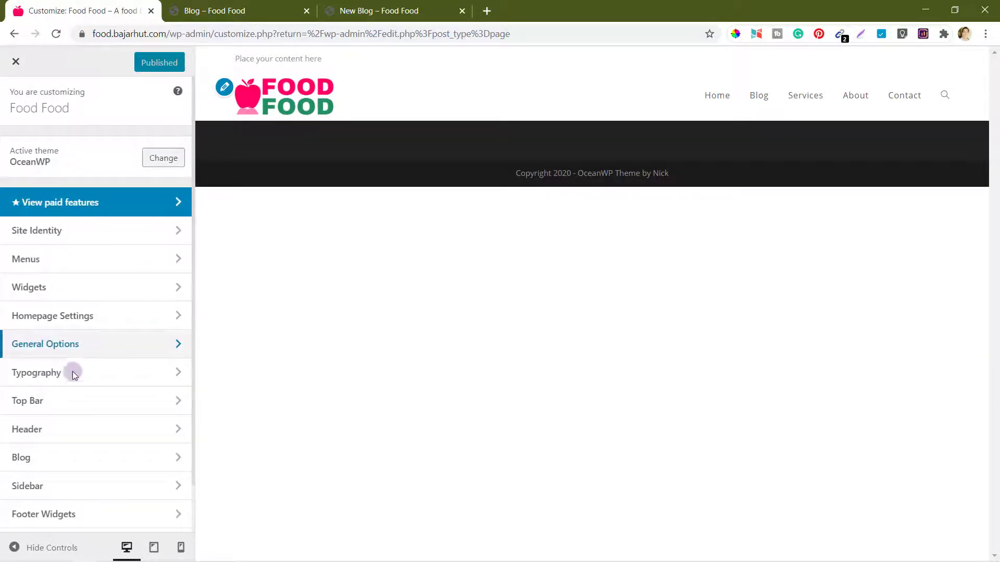
Step: In Footer Widgets, turn Fixed Footer on, leaving the footer template unchanged
{"action": "scroll", "coordinate": [55, 484], "scroll_direction": "down", "scroll_amount": 1}
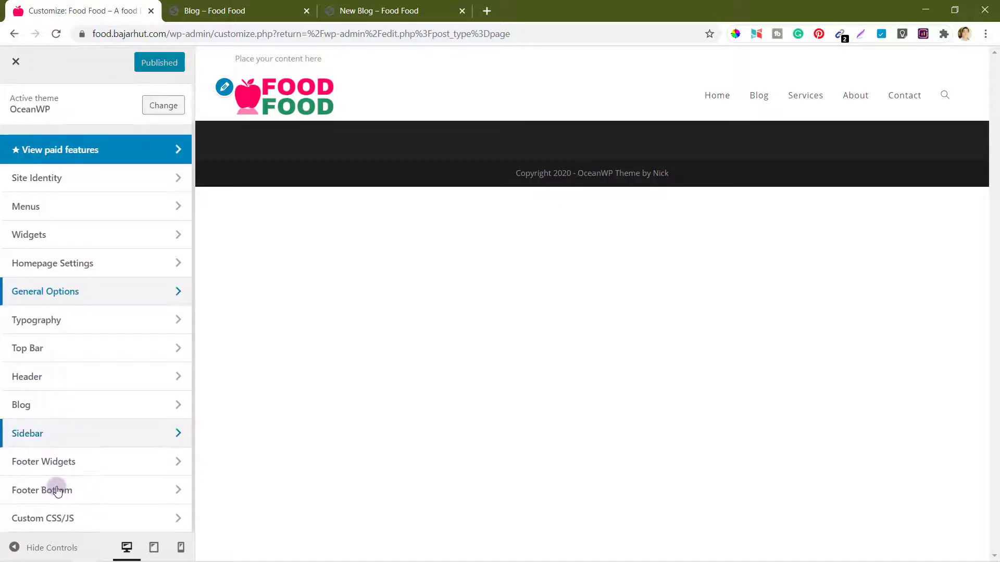
{"action": "left_click", "coordinate": [51, 465]}
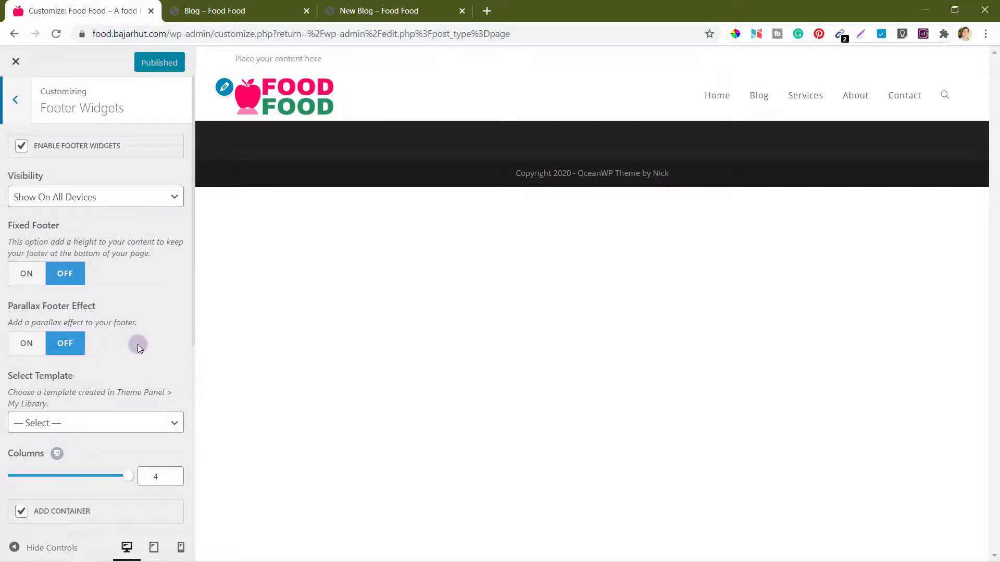
{"action": "left_click", "coordinate": [27, 274]}
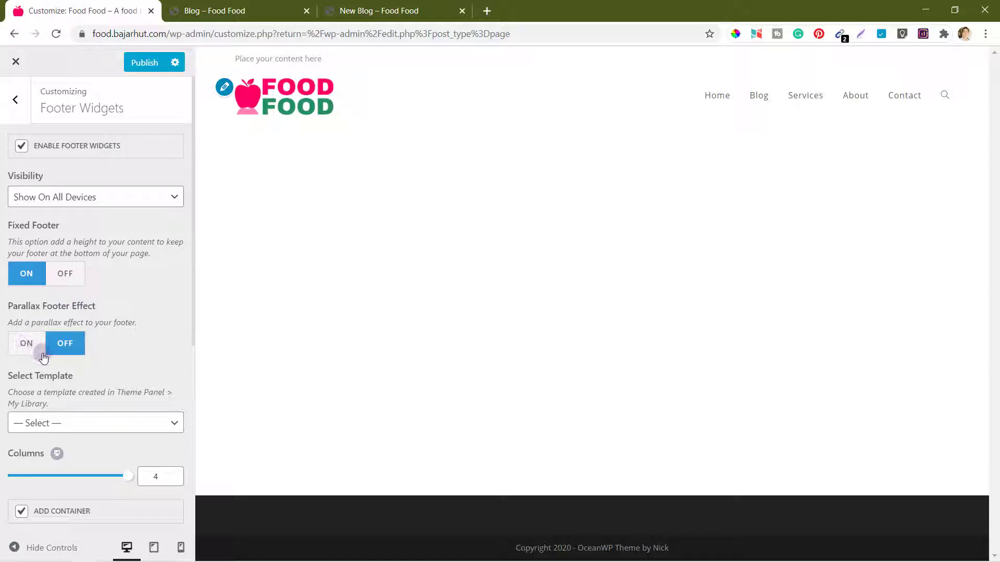
{"action": "left_click", "coordinate": [88, 426]}
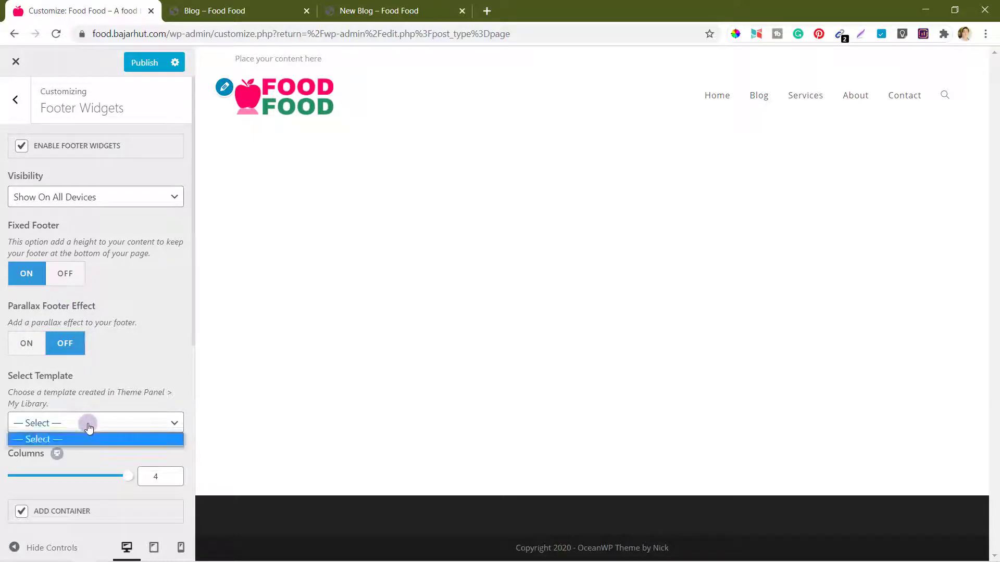
{"action": "left_click", "coordinate": [134, 386]}
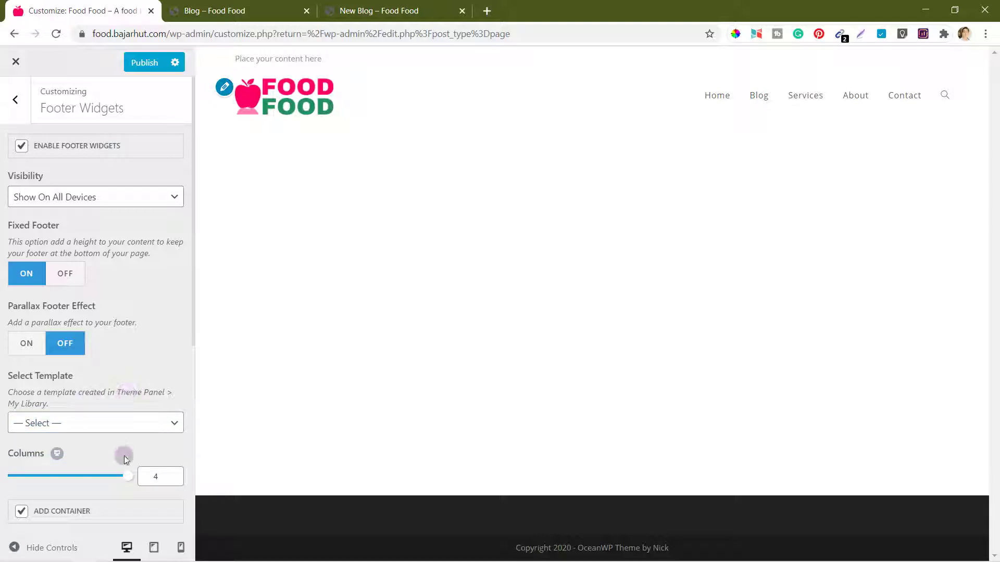
Step: Reduce the footer widget columns from 4 to 2
{"action": "scroll", "coordinate": [124, 455], "scroll_direction": "down", "scroll_amount": 4}
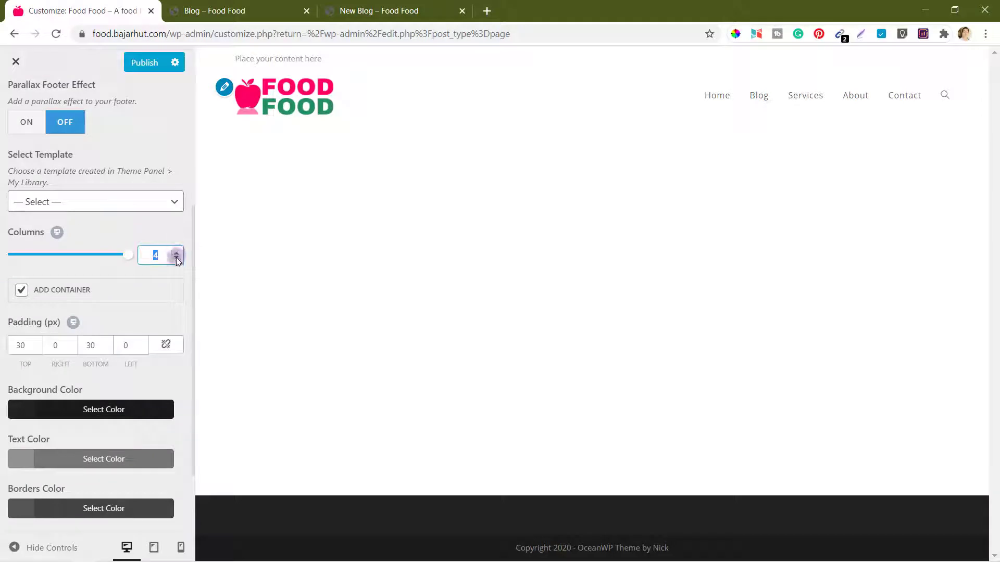
{"action": "type", "text": "2"}
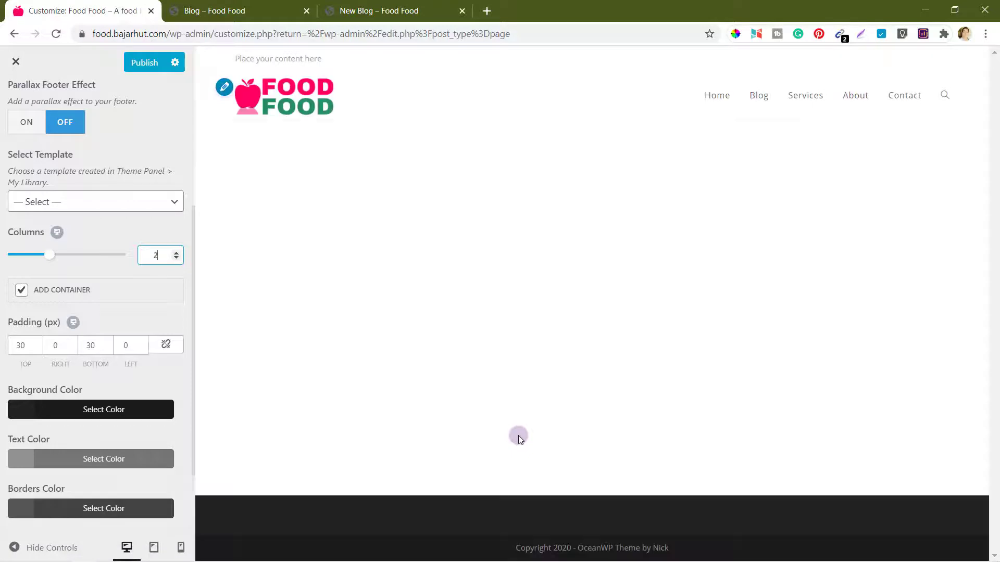
{"action": "scroll", "coordinate": [123, 464], "scroll_direction": "down", "scroll_amount": 2}
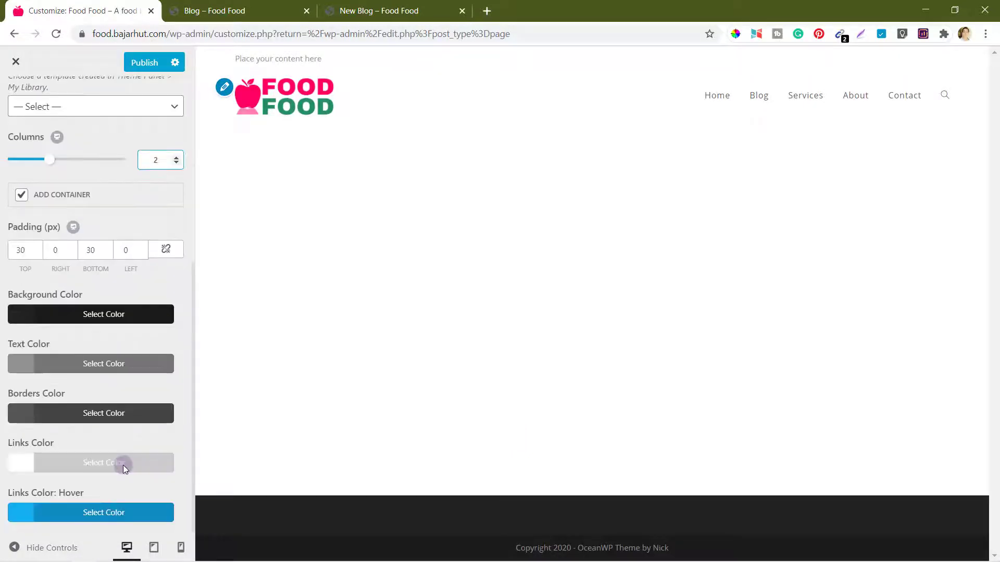
{"action": "scroll", "coordinate": [123, 465], "scroll_direction": "up", "scroll_amount": 6}
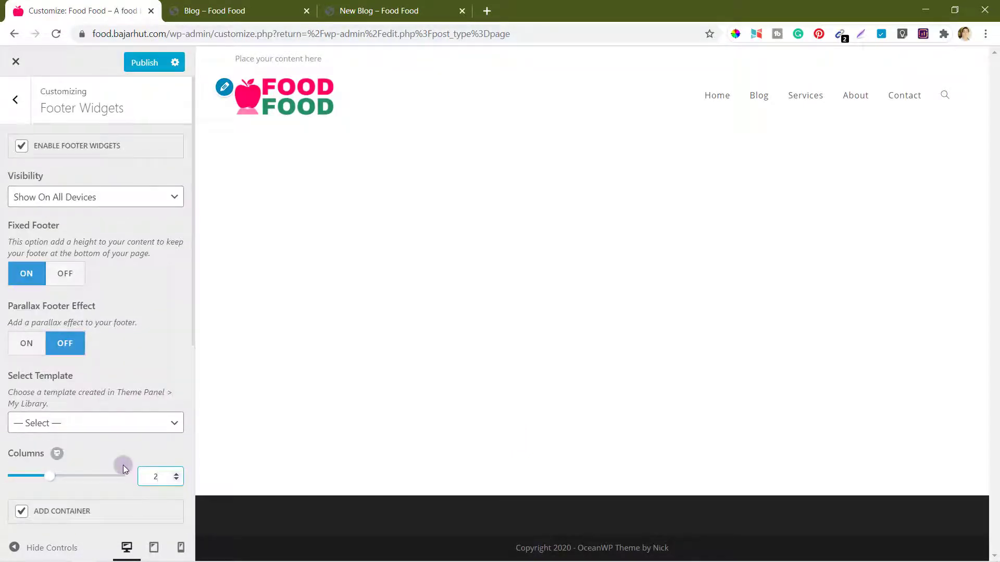
{"action": "left_click", "coordinate": [16, 102]}
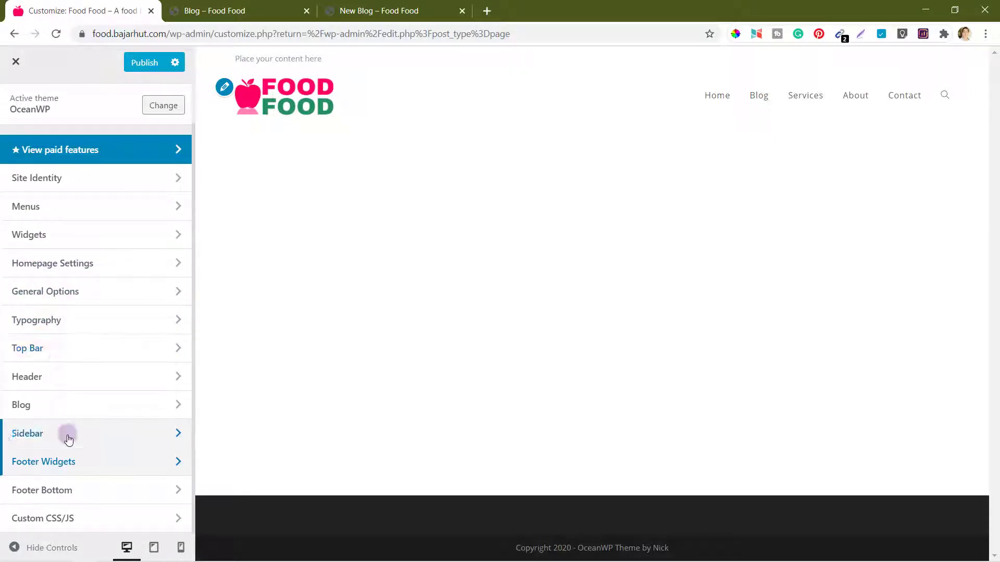
Step: Add an Image widget to the Footer 1 widget area
{"action": "left_click", "coordinate": [31, 235]}
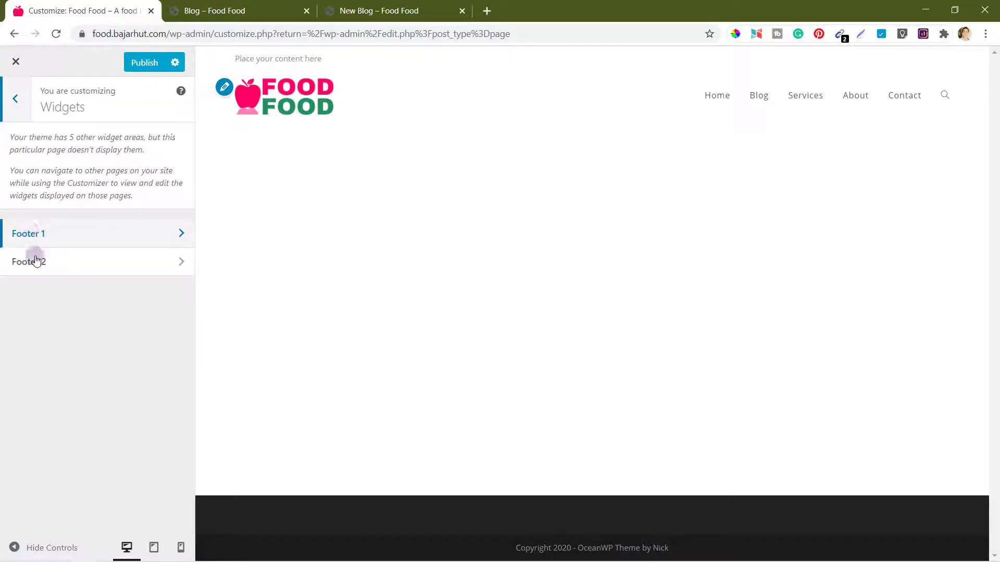
{"action": "left_click", "coordinate": [74, 234]}
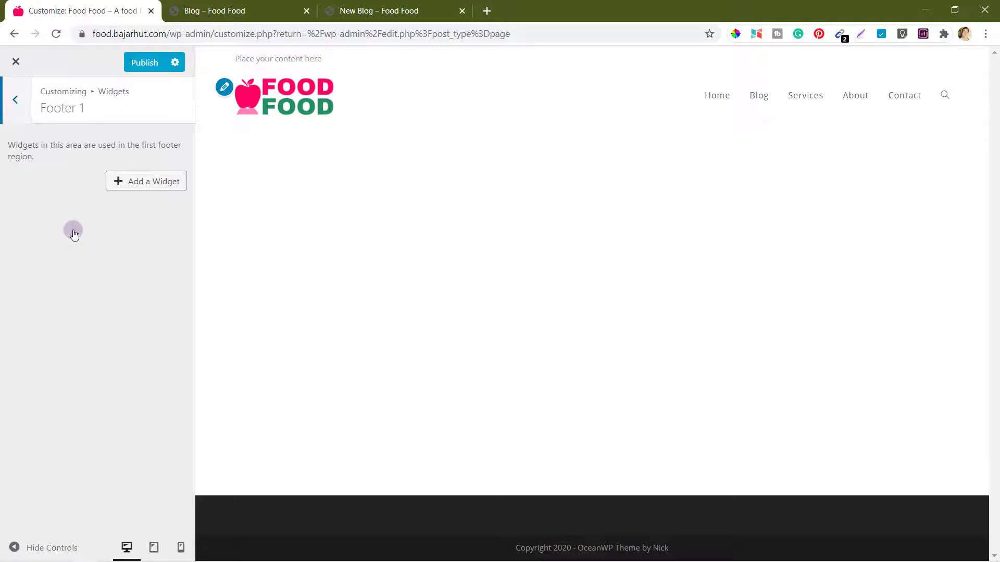
{"action": "left_click", "coordinate": [155, 183]}
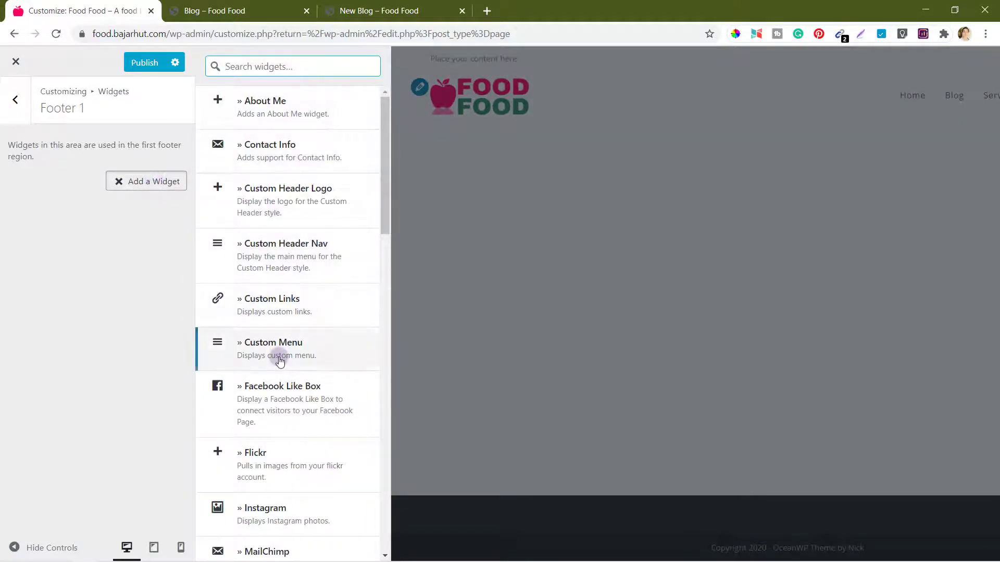
{"action": "scroll", "coordinate": [279, 360], "scroll_direction": "down", "scroll_amount": 4}
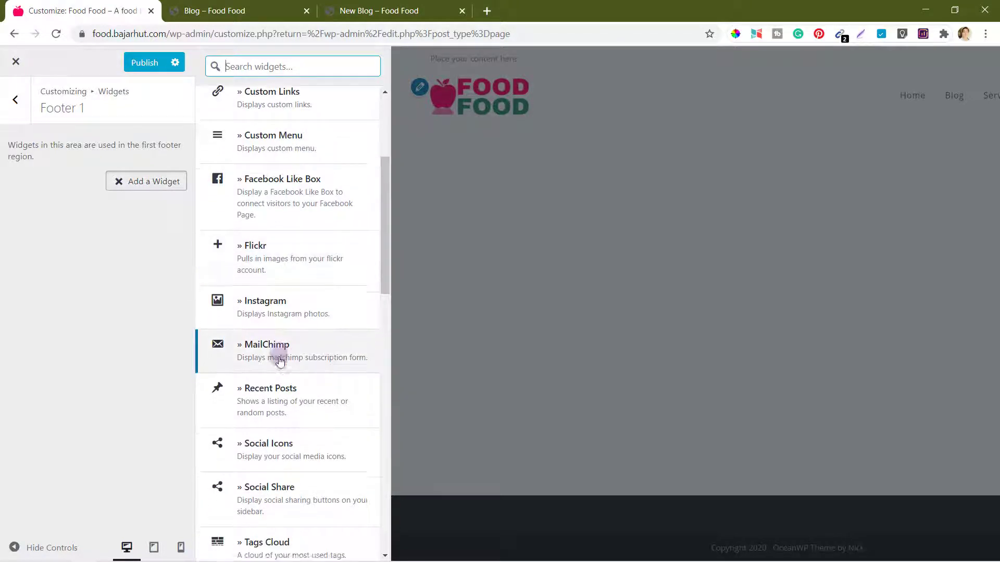
{"action": "scroll", "coordinate": [279, 361], "scroll_direction": "down", "scroll_amount": 6}
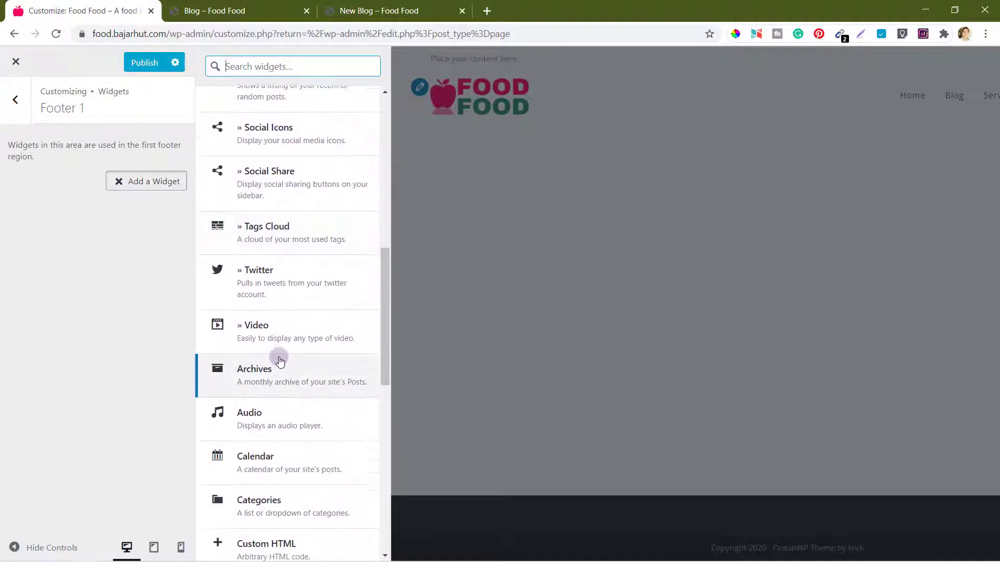
{"action": "scroll", "coordinate": [279, 360], "scroll_direction": "down", "scroll_amount": 4}
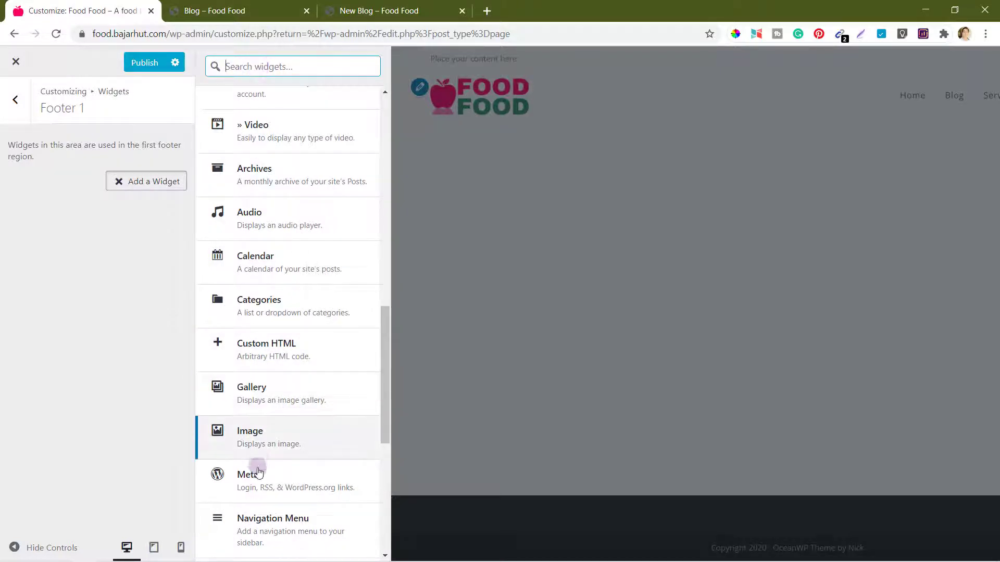
{"action": "left_click", "coordinate": [263, 435]}
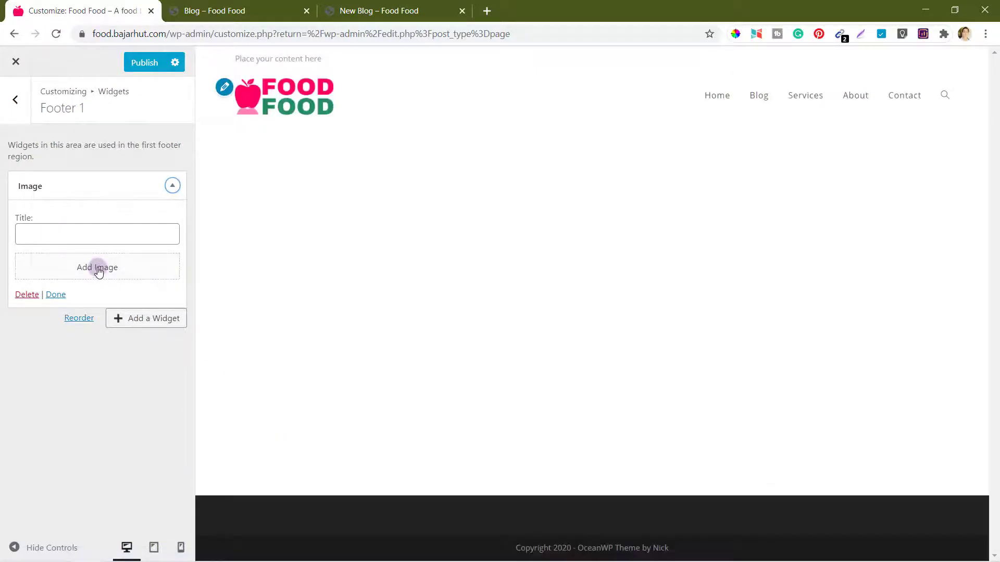
Step: Upload the white FOOD FOOD logo and set it as the Image widget's picture
{"action": "left_click", "coordinate": [97, 268]}
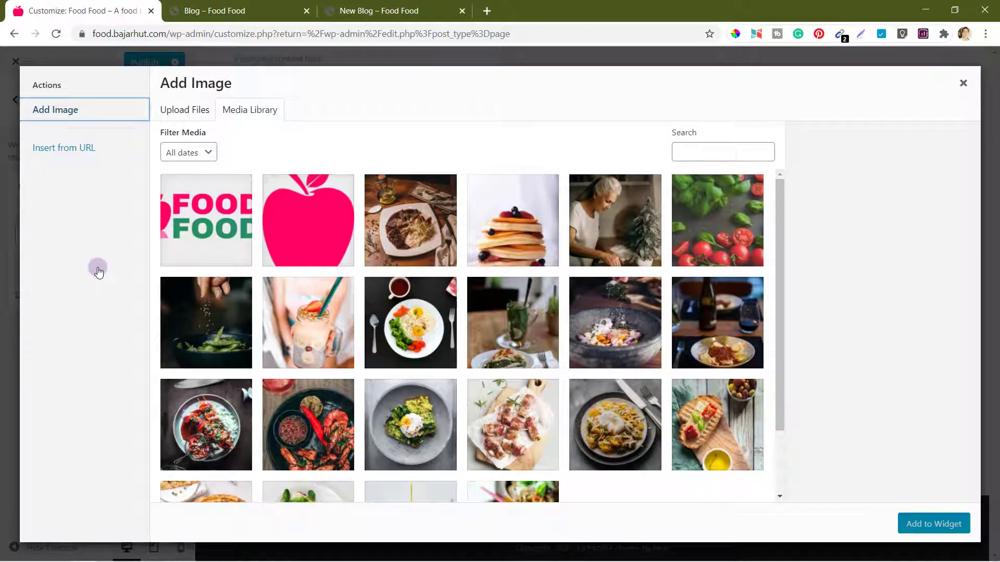
{"action": "left_click", "coordinate": [177, 114]}
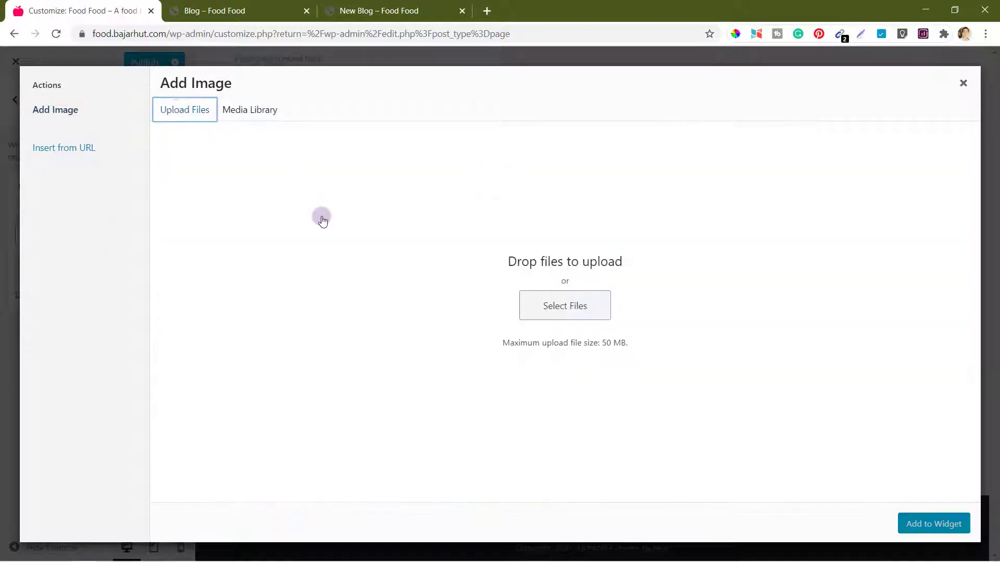
{"action": "left_click_drag", "start_coordinate": [321, 216], "coordinate": [560, 310]}
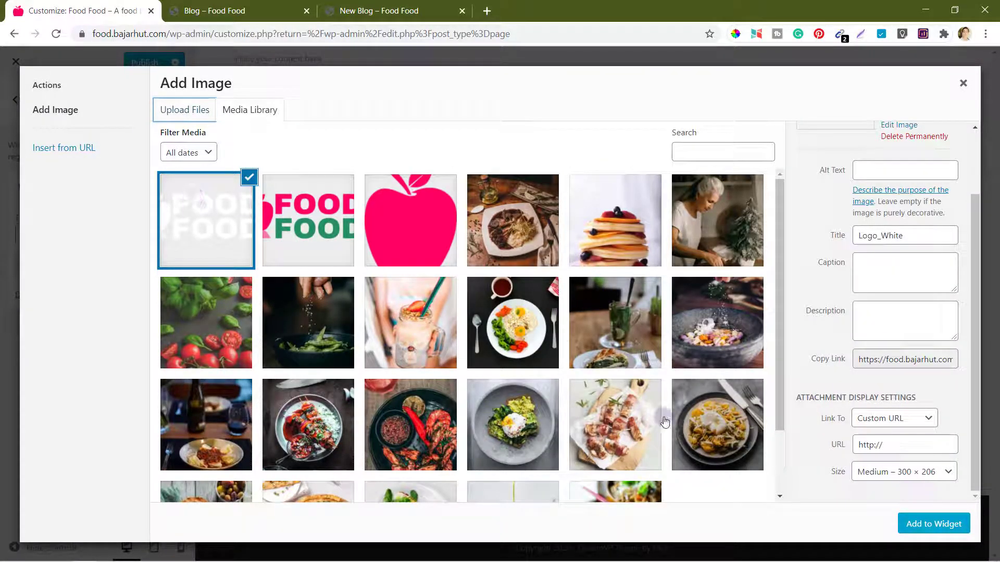
{"action": "left_click", "coordinate": [934, 525]}
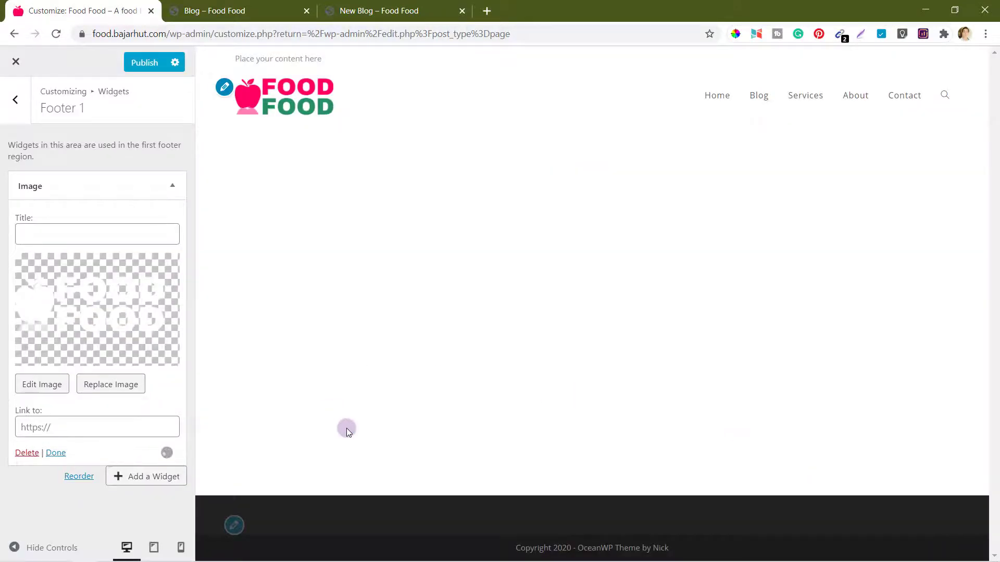
{"action": "scroll", "coordinate": [424, 517], "scroll_direction": "down", "scroll_amount": 3}
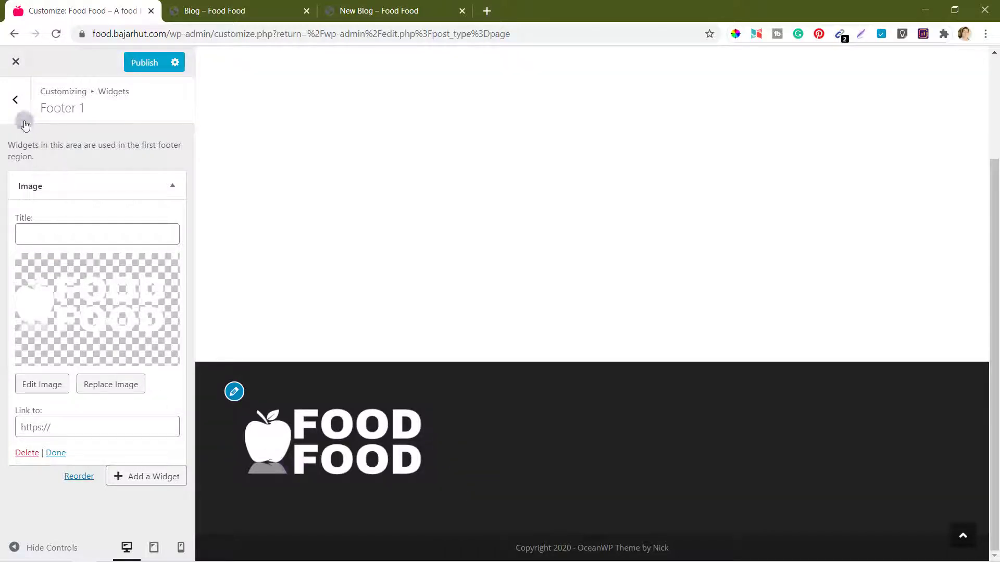
{"action": "left_click", "coordinate": [16, 102]}
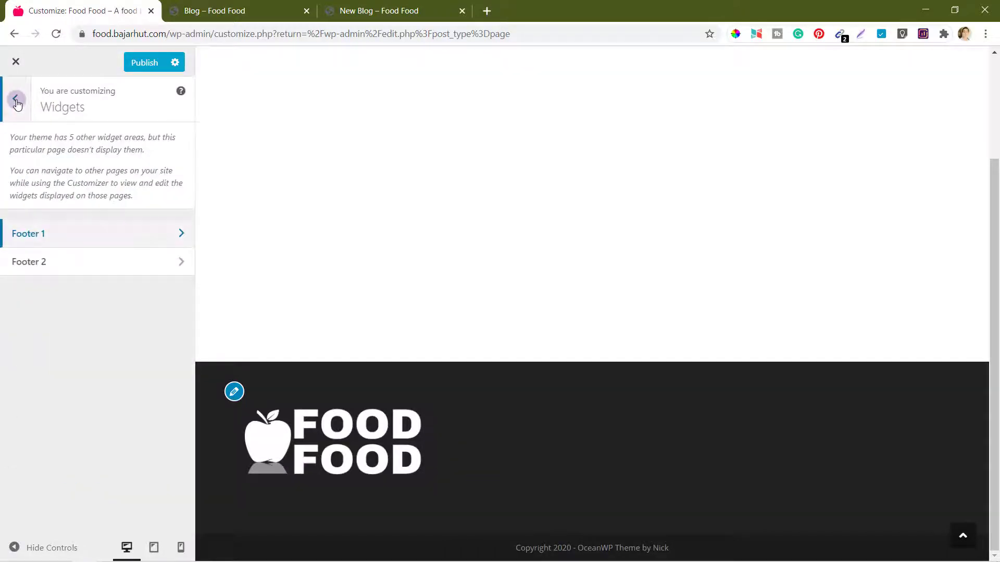
Step: Add a Text widget to the Footer 2 widget area
{"action": "left_click", "coordinate": [73, 261]}
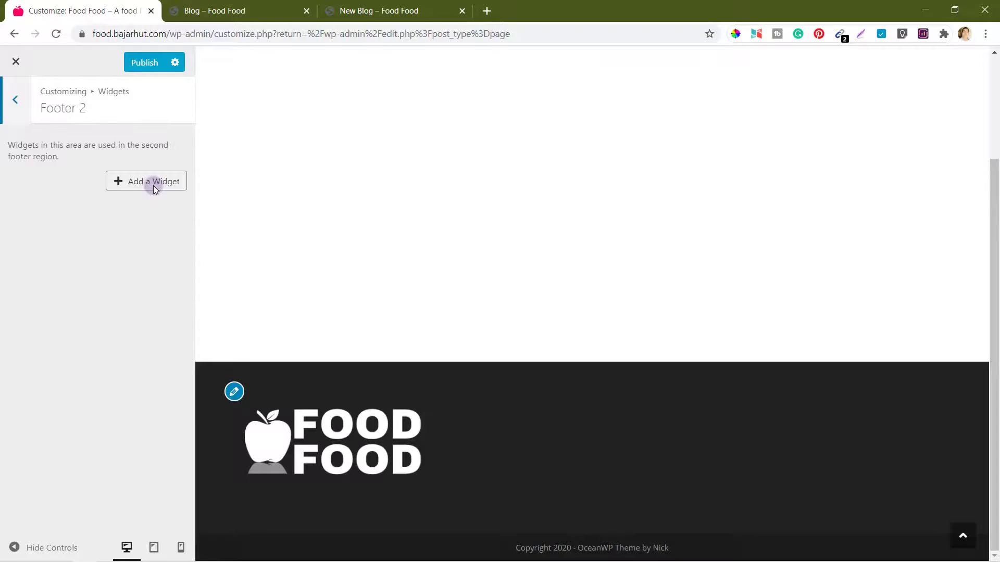
{"action": "left_click", "coordinate": [151, 182]}
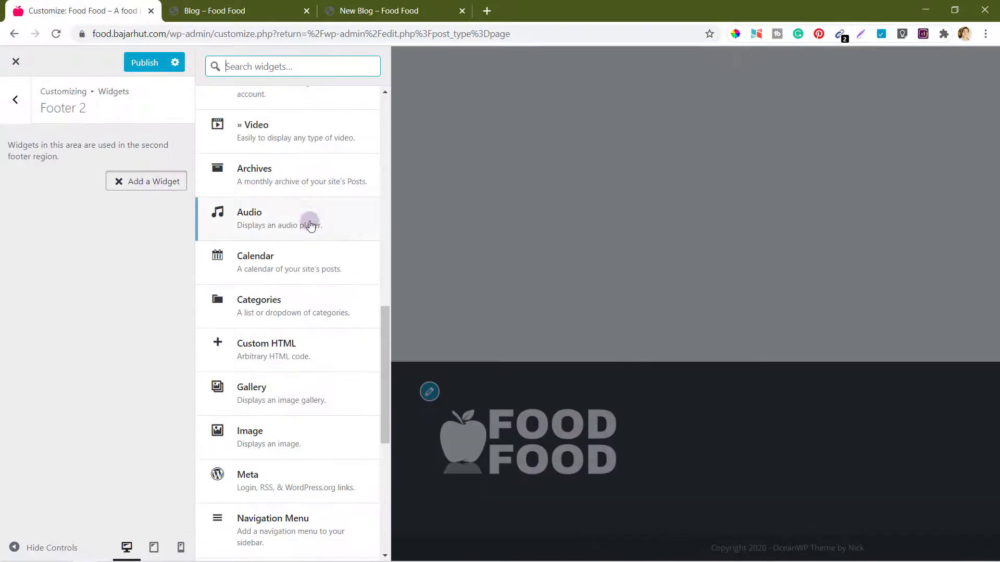
{"action": "scroll", "coordinate": [310, 224], "scroll_direction": "down", "scroll_amount": 2}
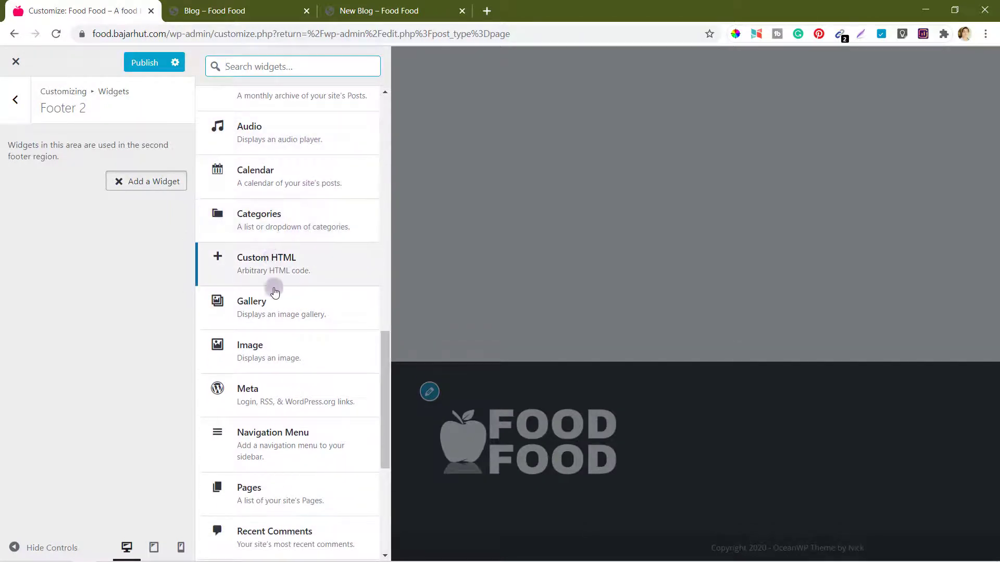
{"action": "scroll", "coordinate": [276, 343], "scroll_direction": "down", "scroll_amount": 5}
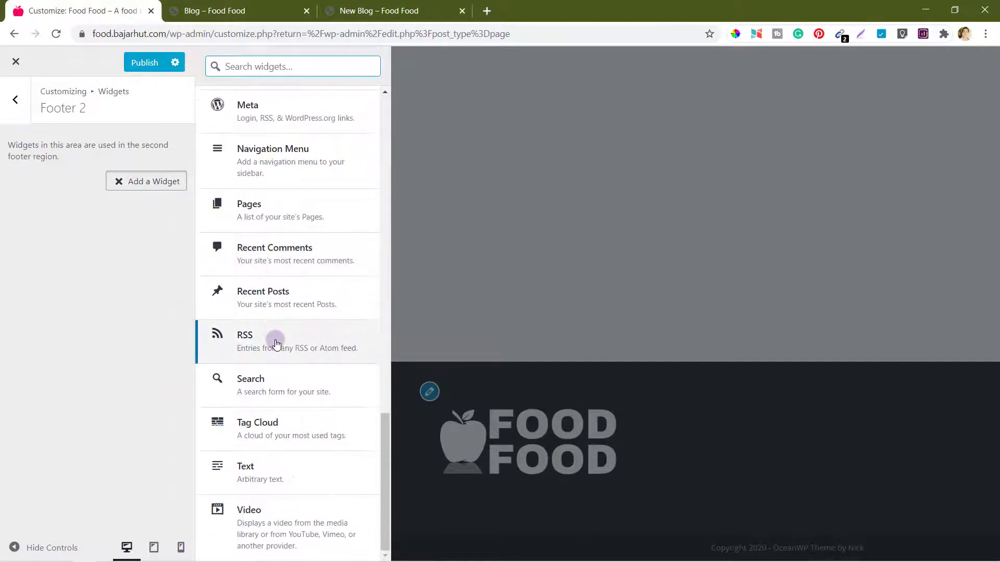
{"action": "left_click", "coordinate": [261, 461]}
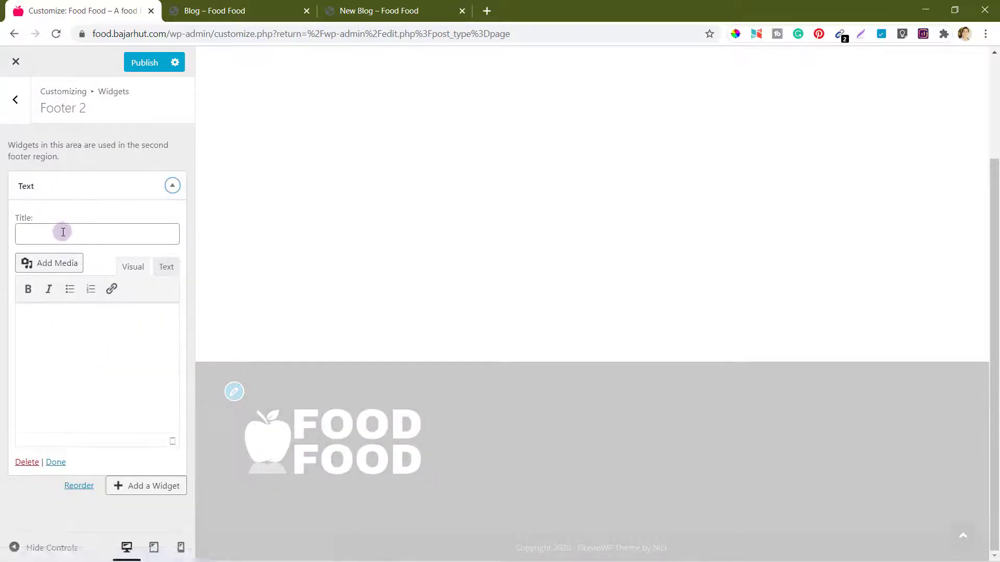
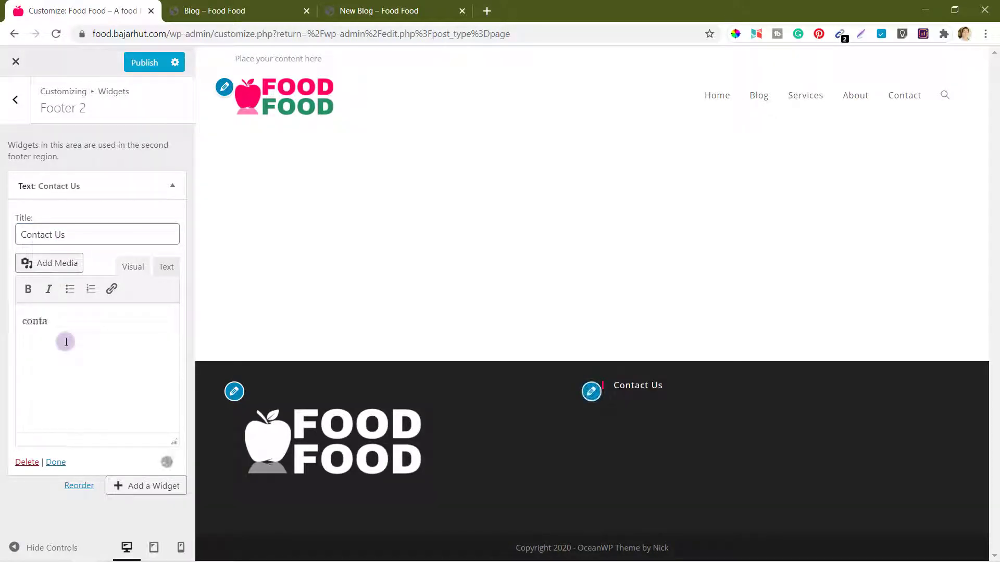
Step: Title it Contact Us, list the contact e-mail, food.bajarhut.com, sTdwares.com and location, then publish
{"action": "key", "text": "Return"}
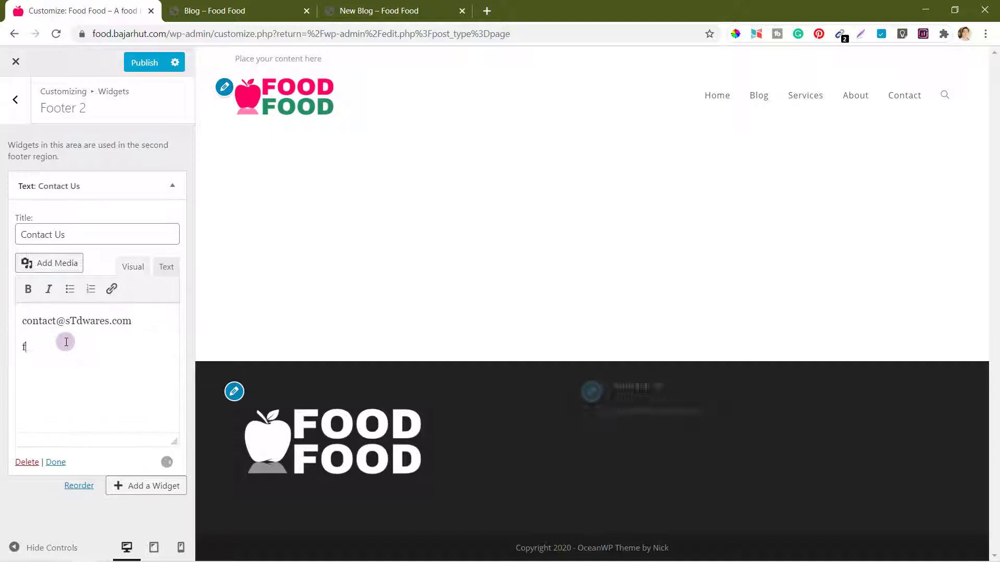
{"action": "key", "text": "Return"}
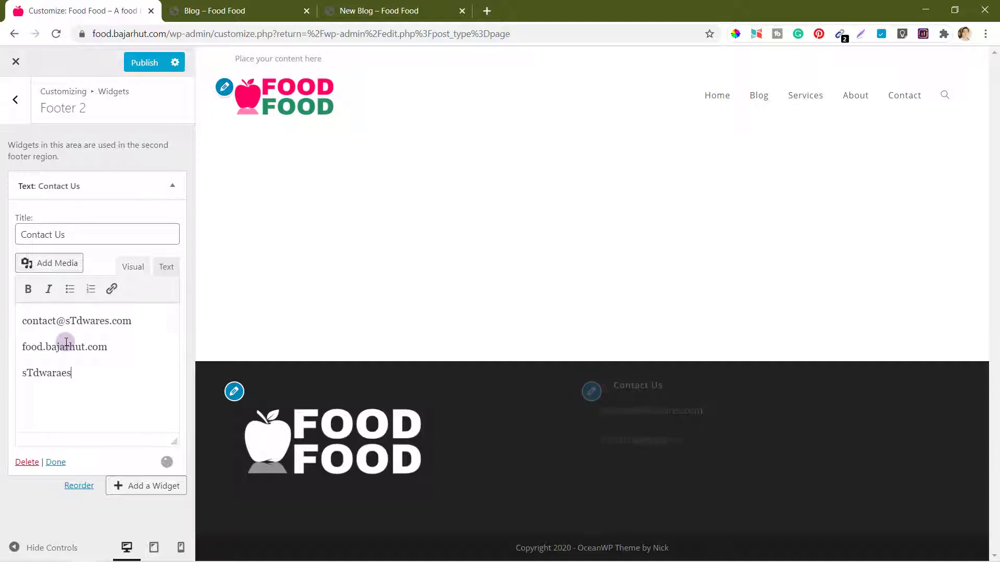
{"action": "key", "text": "BackSpace"}
{"action": "key", "text": "BackSpace"}
{"action": "key", "text": "BackSpace"}
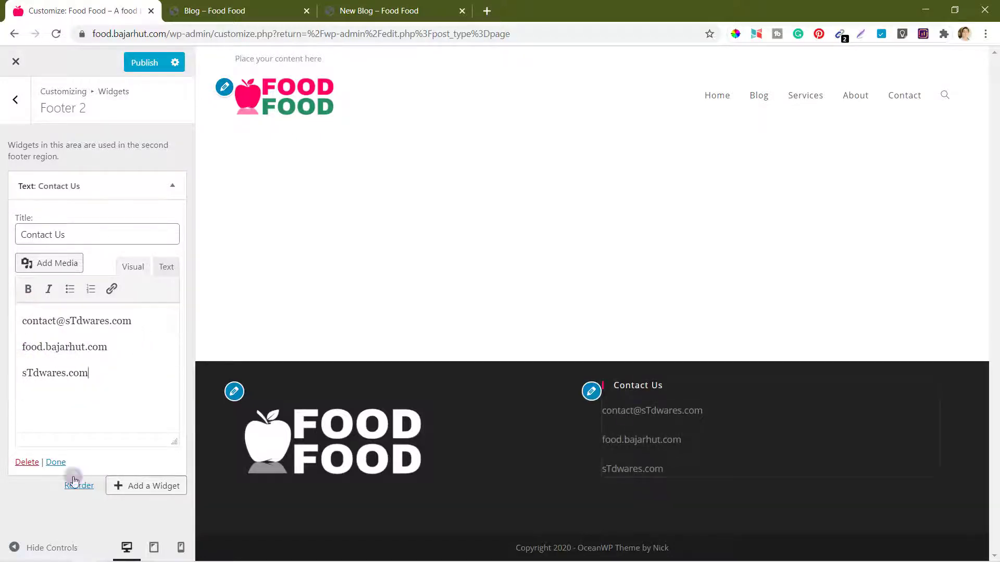
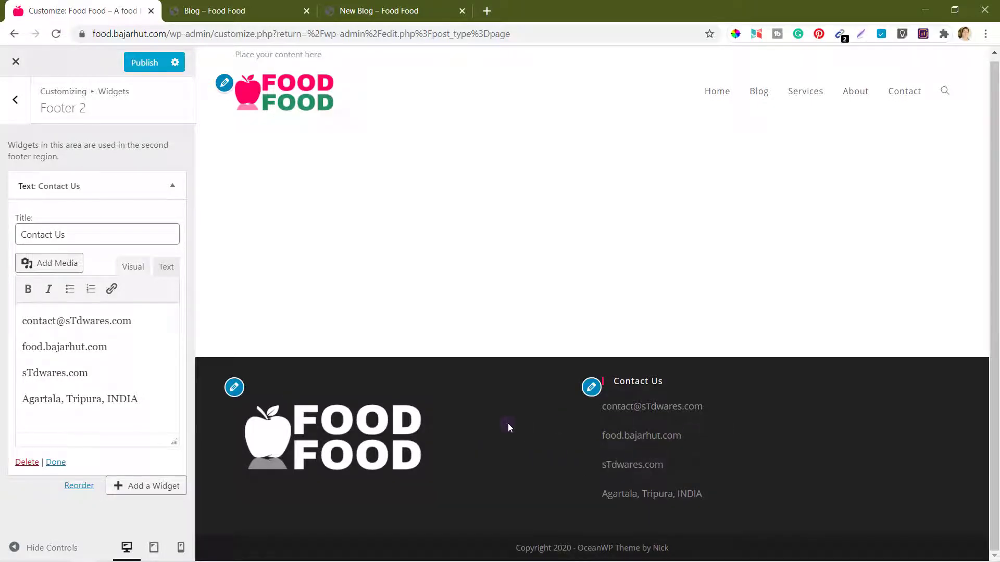
{"action": "left_click", "coordinate": [147, 68]}
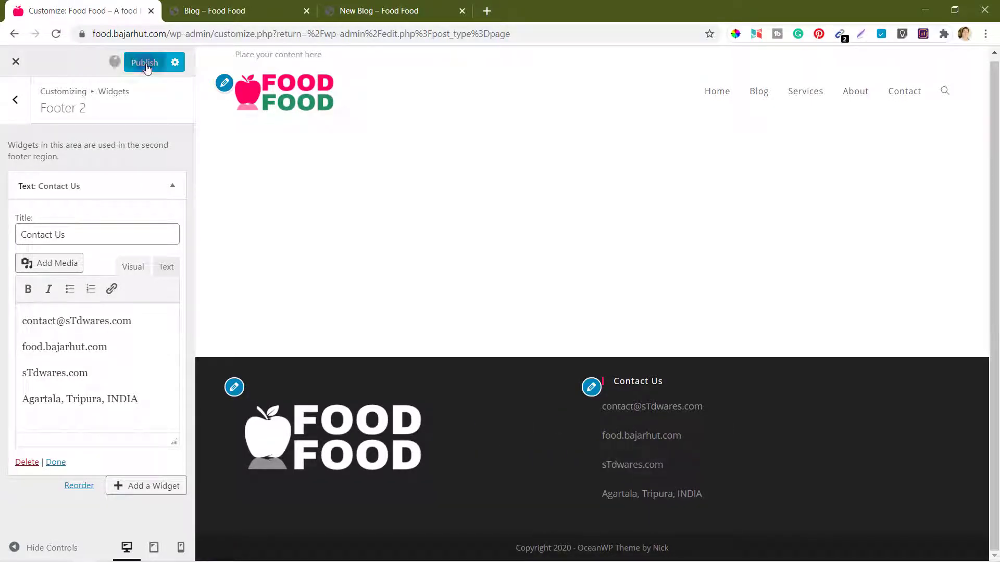
Step: Reload the live New Blog page and scroll down to the Contact Us footer and white logo
{"action": "left_click", "coordinate": [395, 8]}
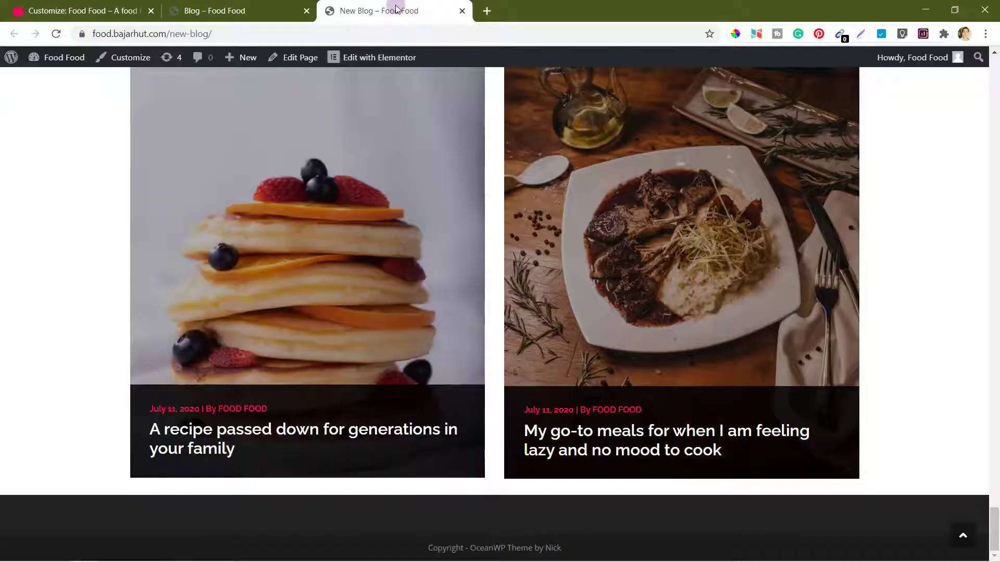
{"action": "left_click", "coordinate": [58, 33]}
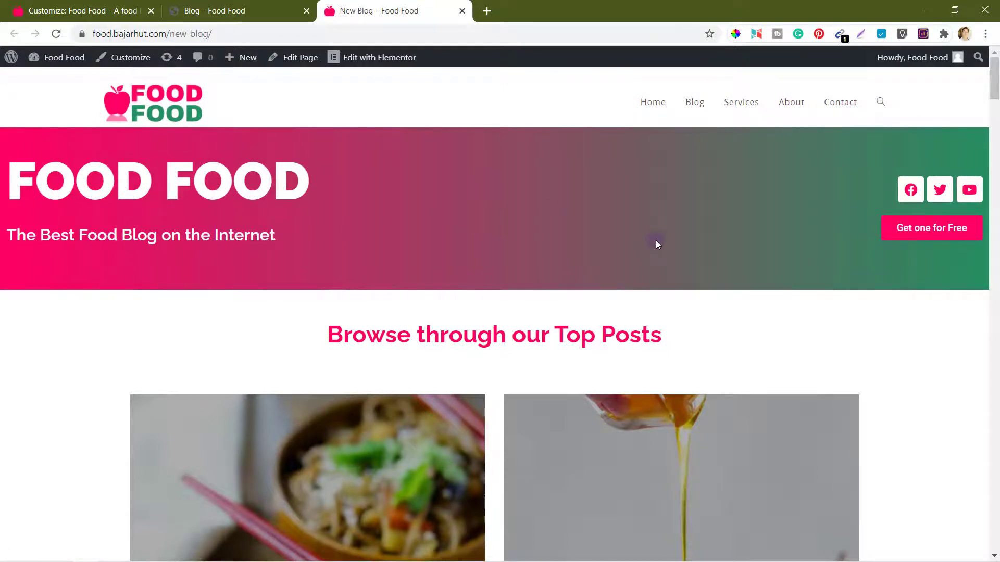
{"action": "scroll", "coordinate": [655, 240], "scroll_direction": "down", "scroll_amount": 1}
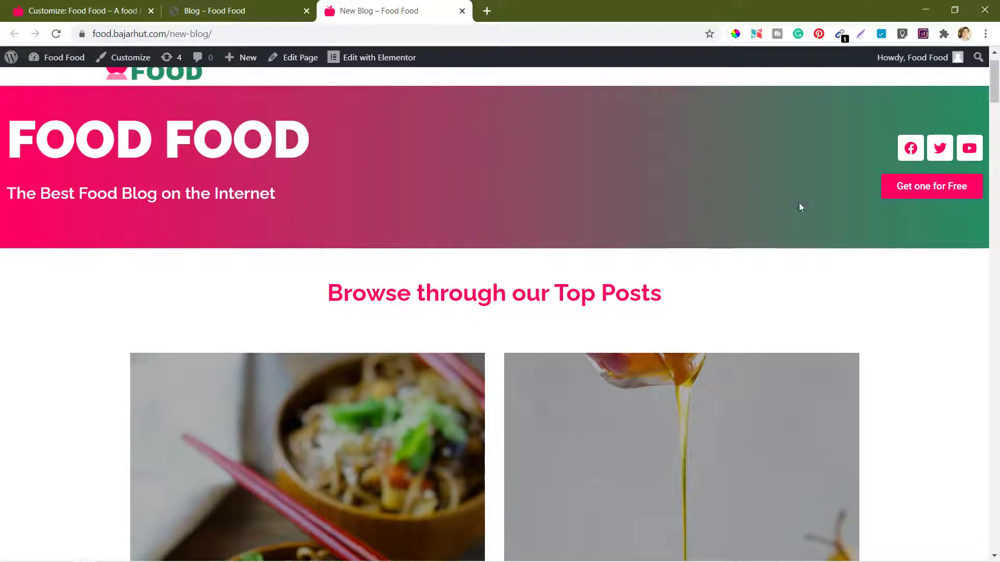
{"action": "scroll", "coordinate": [541, 221], "scroll_direction": "down", "scroll_amount": 15}
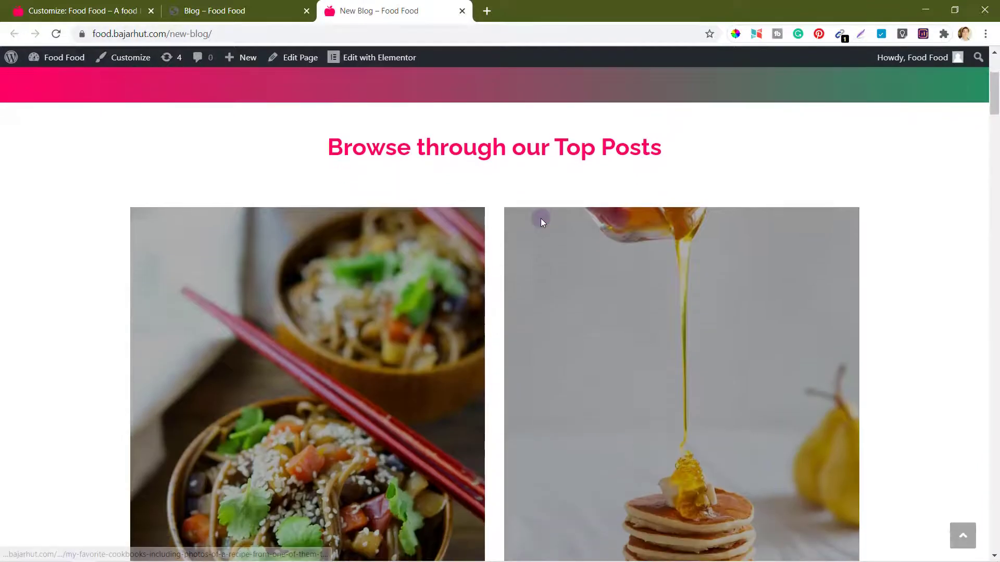
{"action": "scroll", "coordinate": [540, 221], "scroll_direction": "down", "scroll_amount": 20}
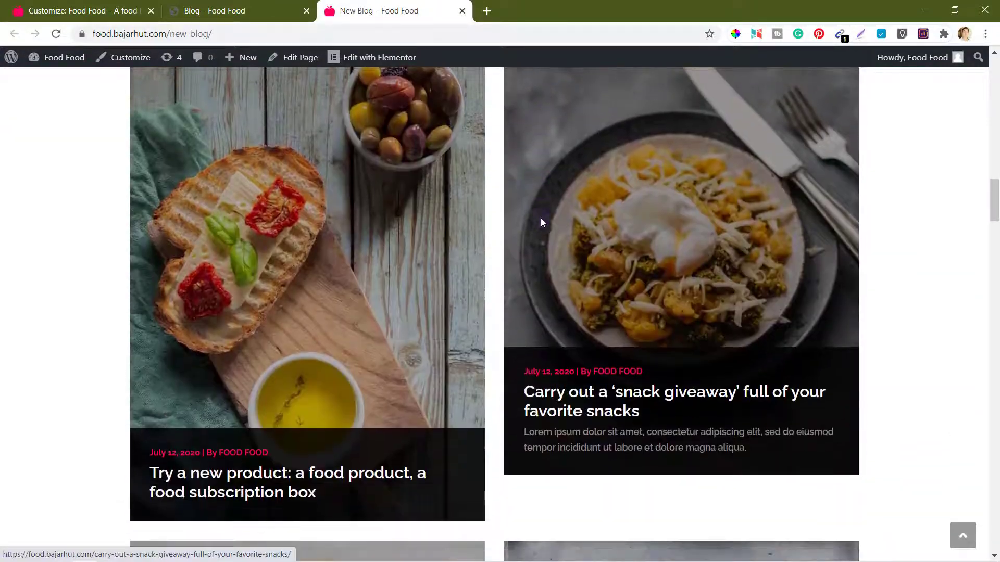
{"action": "scroll", "coordinate": [675, 257], "scroll_direction": "up", "scroll_amount": 6}
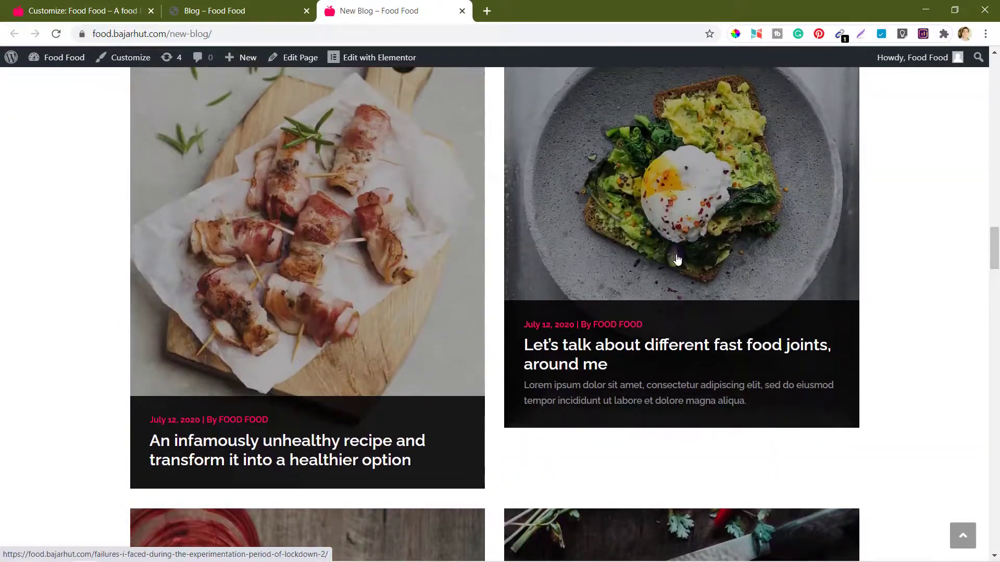
{"action": "scroll", "coordinate": [675, 259], "scroll_direction": "down", "scroll_amount": 12}
{"action": "scroll", "coordinate": [676, 259], "scroll_direction": "down", "scroll_amount": 15}
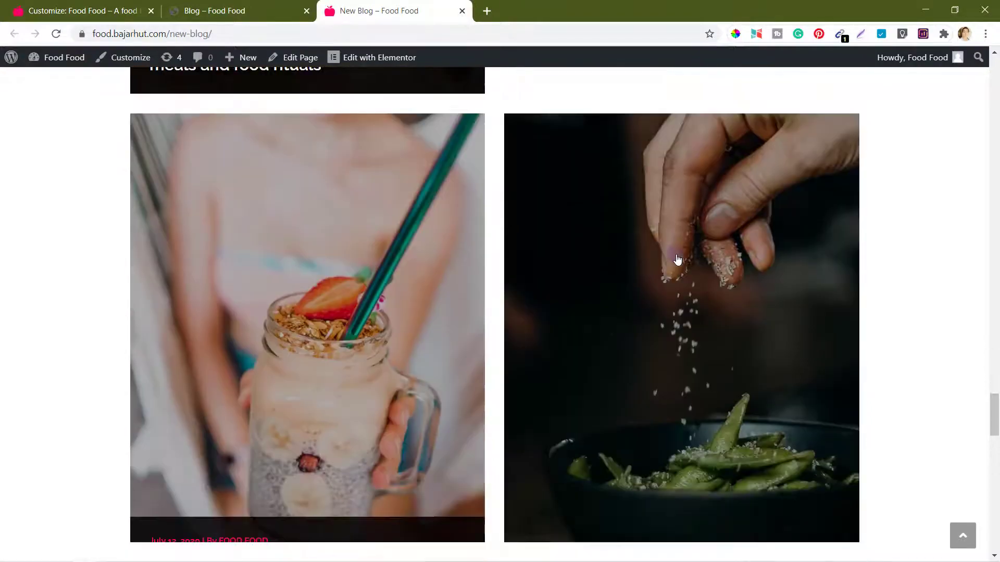
{"action": "scroll", "coordinate": [677, 259], "scroll_direction": "down", "scroll_amount": 5}
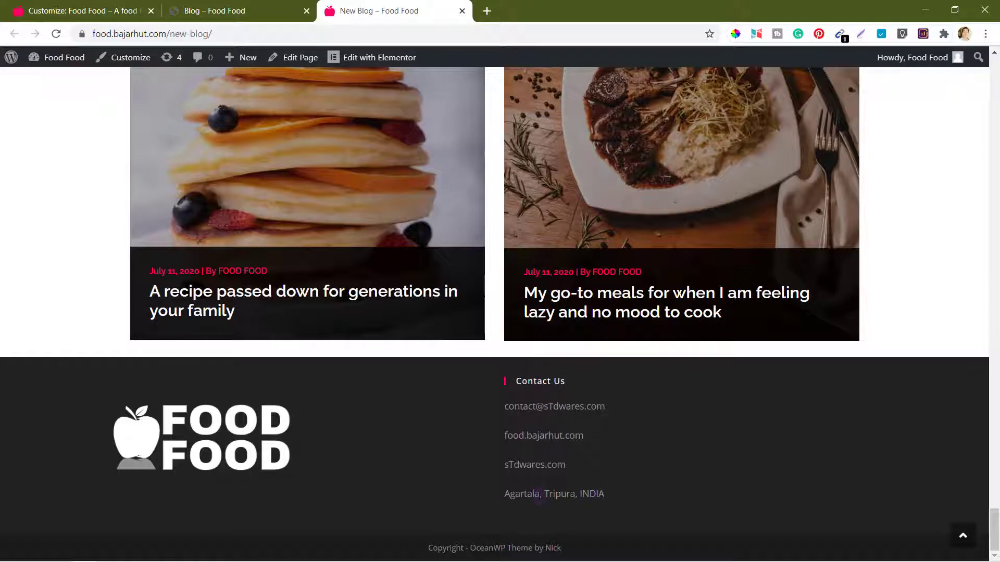
{"action": "scroll", "coordinate": [539, 494], "scroll_direction": "up", "scroll_amount": 3}
{"action": "scroll", "coordinate": [539, 493], "scroll_direction": "down", "scroll_amount": 4}
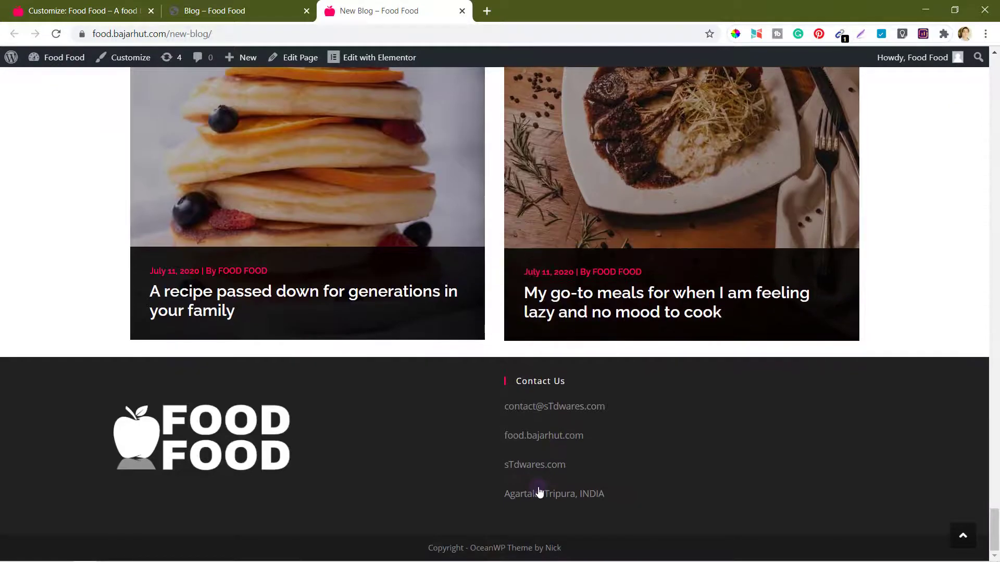
{"action": "scroll", "coordinate": [539, 493], "scroll_direction": "up", "scroll_amount": 20}
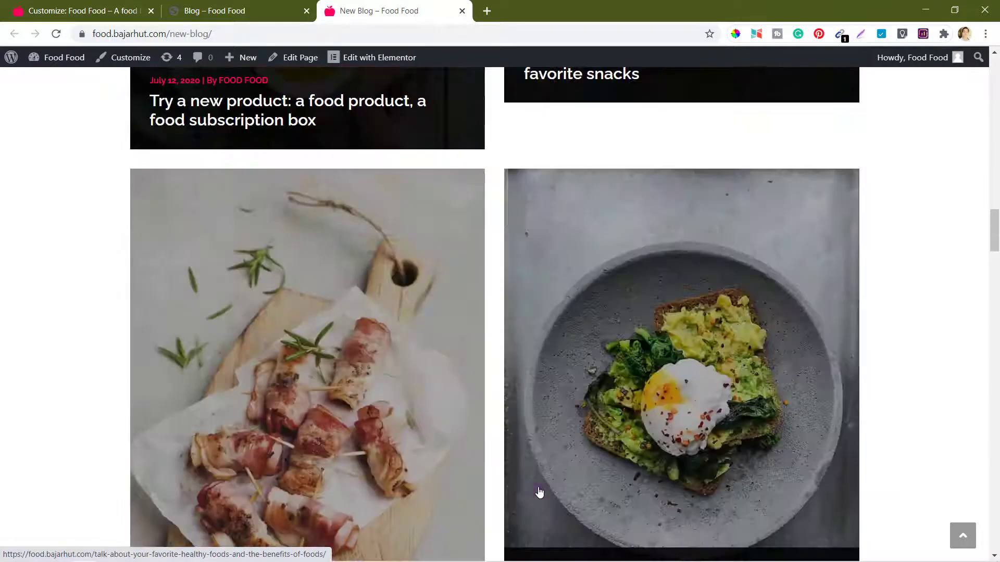
{"action": "scroll", "coordinate": [538, 493], "scroll_direction": "up", "scroll_amount": 10}
{"action": "scroll", "coordinate": [539, 493], "scroll_direction": "down", "scroll_amount": 5}
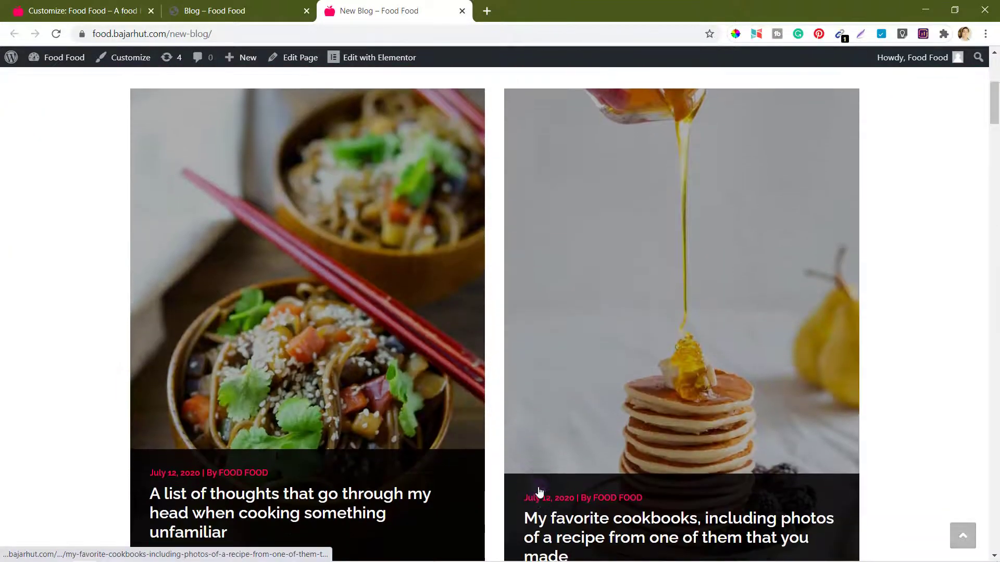
{"action": "scroll", "coordinate": [539, 493], "scroll_direction": "down", "scroll_amount": 9}
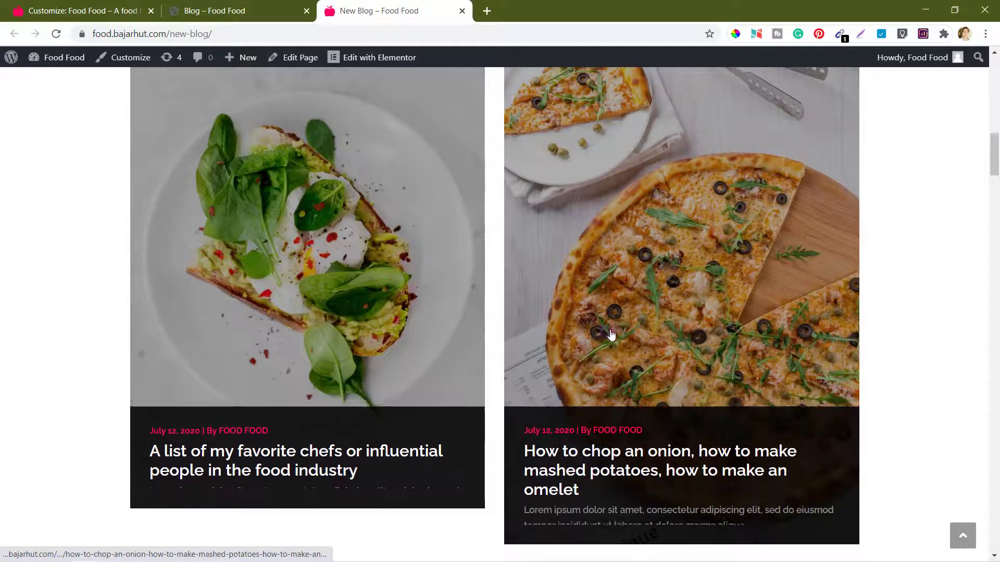
{"action": "scroll", "coordinate": [444, 315], "scroll_direction": "up", "scroll_amount": 3}
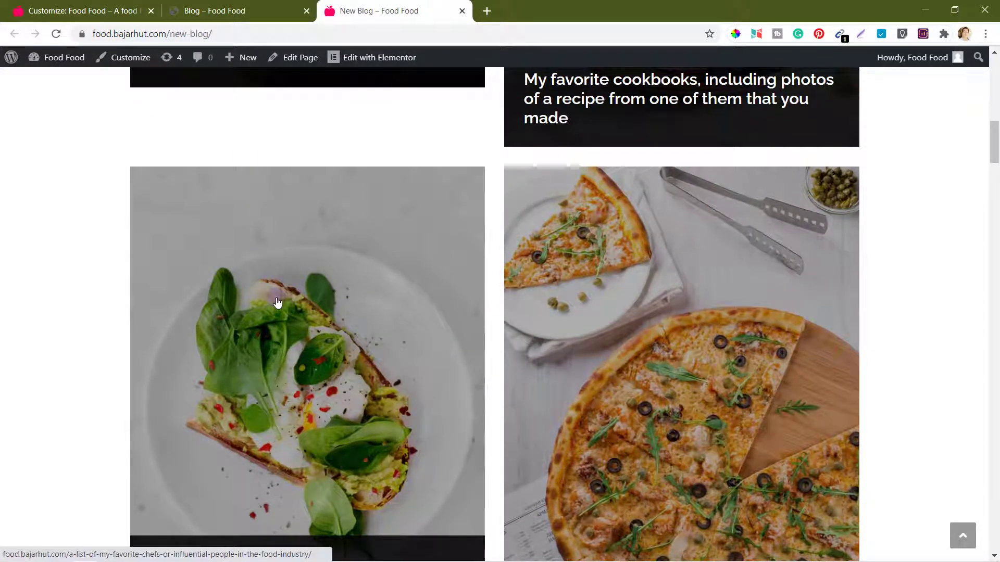
{"action": "scroll", "coordinate": [277, 302], "scroll_direction": "up", "scroll_amount": 10}
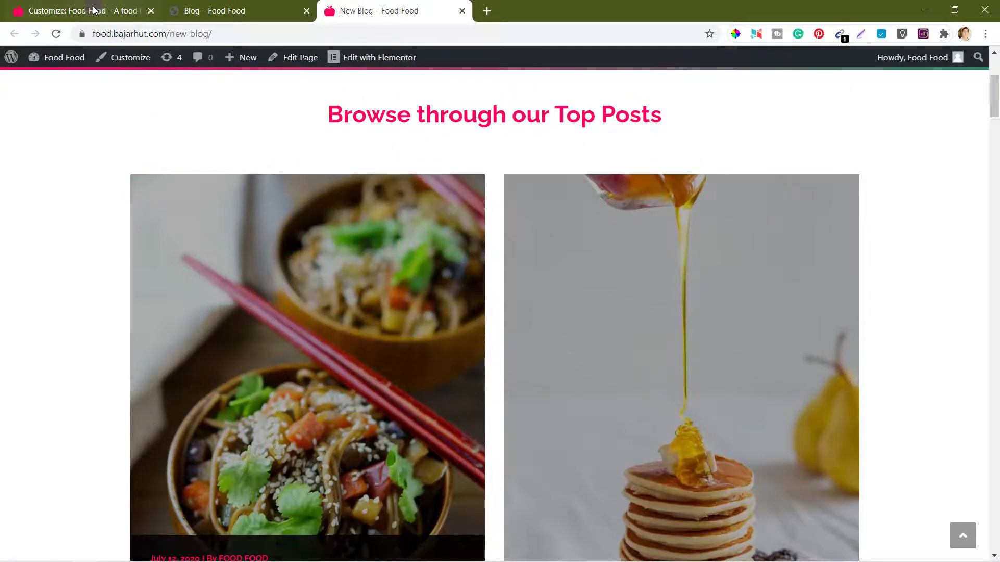
Step: From the Pages list, open New Blog with Edit with Elementor
{"action": "left_click", "coordinate": [96, 9]}
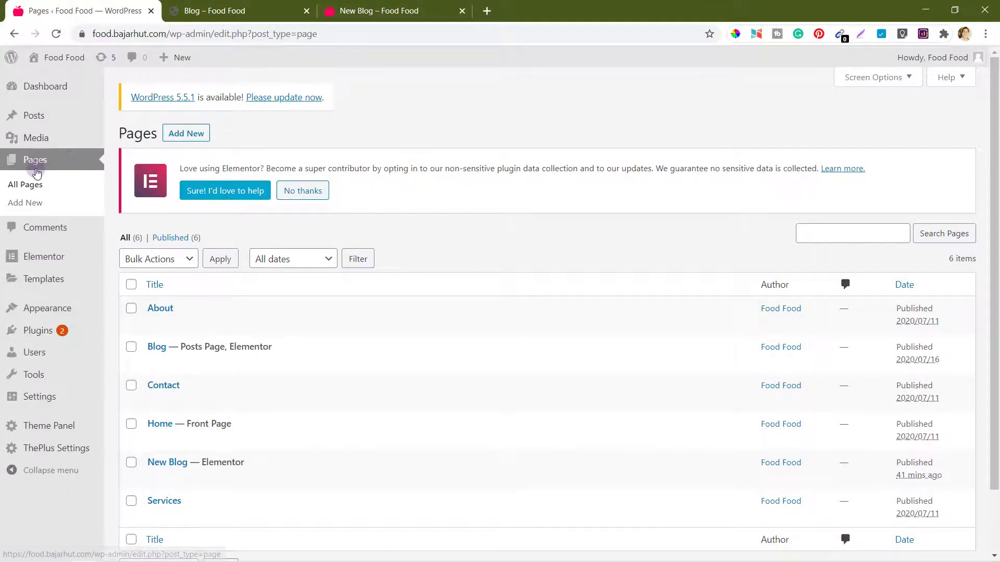
{"action": "mouse_move", "coordinate": [203, 450]}
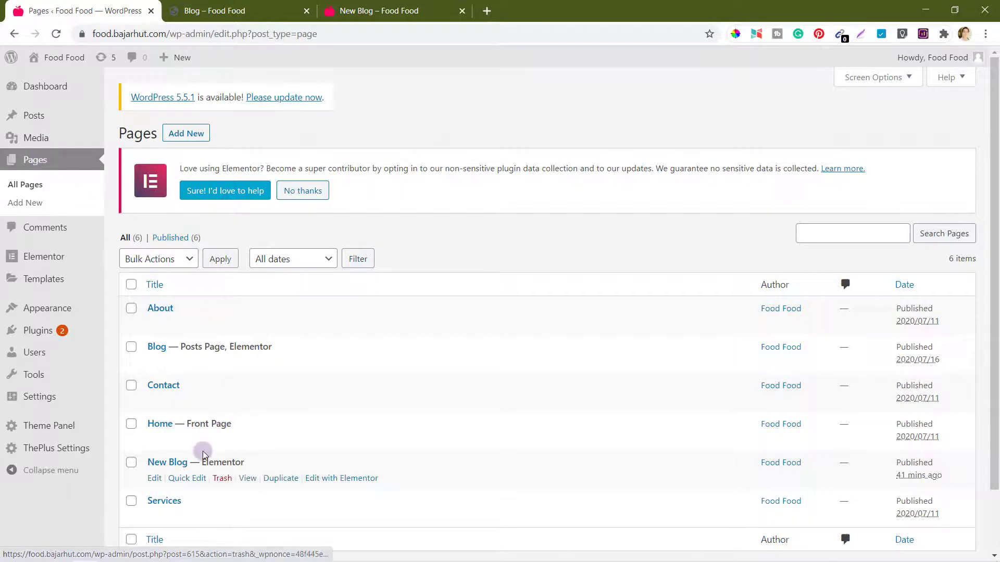
{"action": "left_click", "coordinate": [343, 479]}
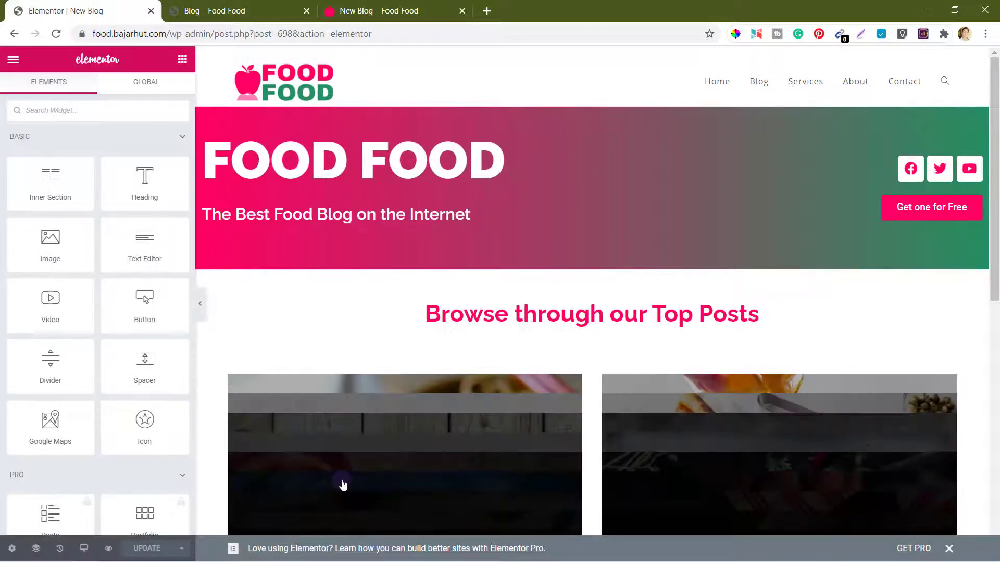
Step: Set the Blog/Post Listing widget's desktop columns to Column 4 and update the page
{"action": "scroll", "coordinate": [343, 486], "scroll_direction": "down", "scroll_amount": 5}
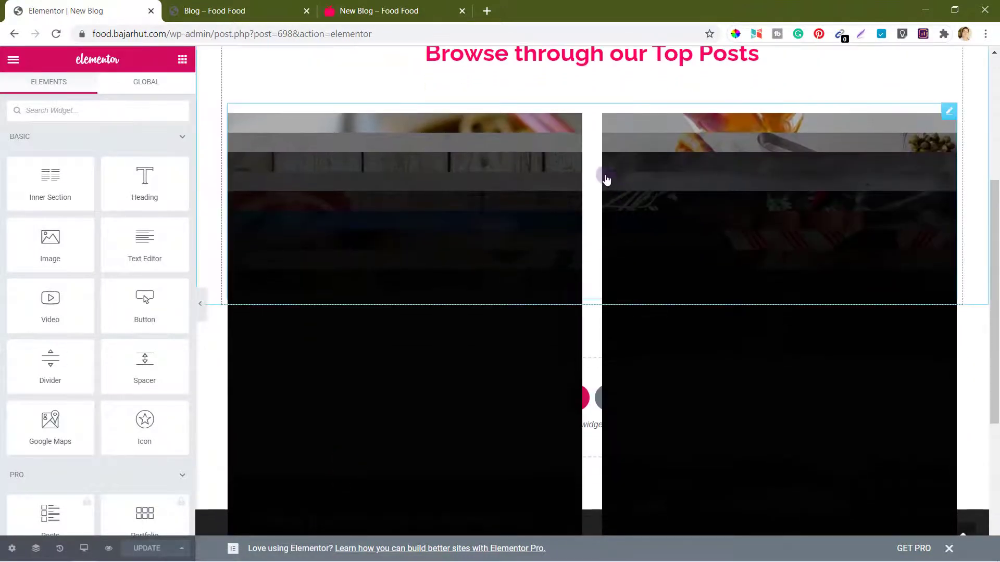
{"action": "left_click", "coordinate": [948, 113]}
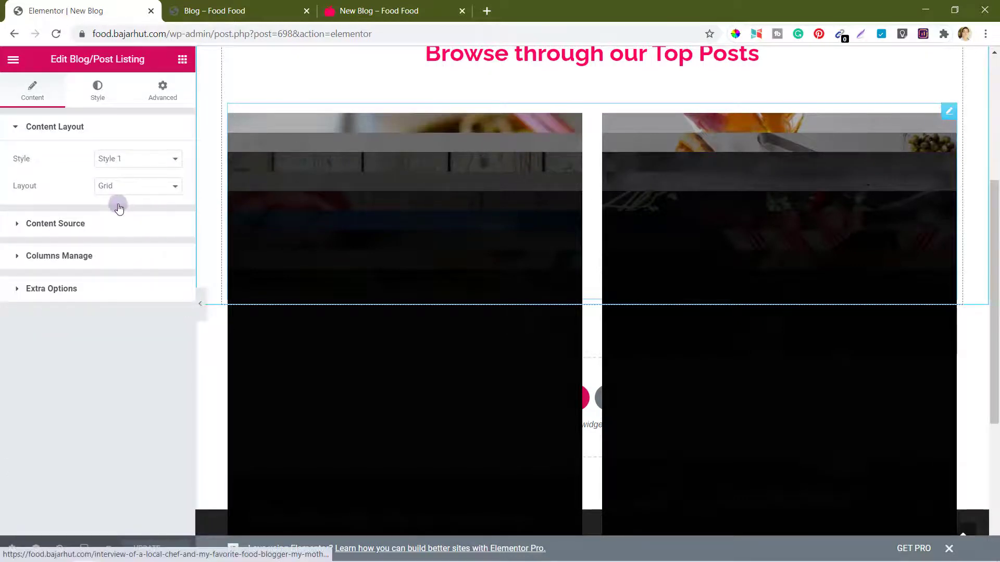
{"action": "left_click", "coordinate": [62, 226]}
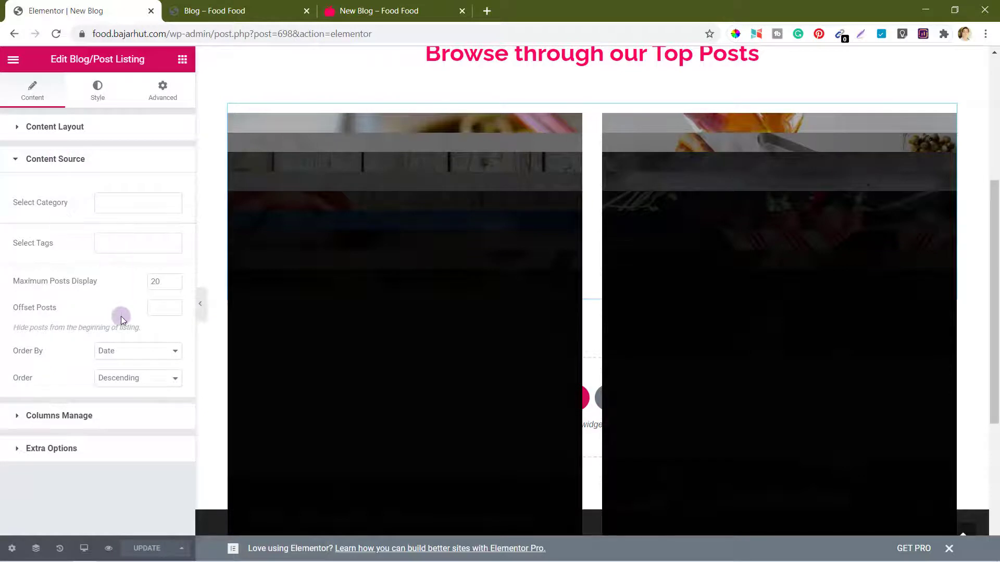
{"action": "left_click", "coordinate": [67, 132]}
{"action": "left_click", "coordinate": [63, 260]}
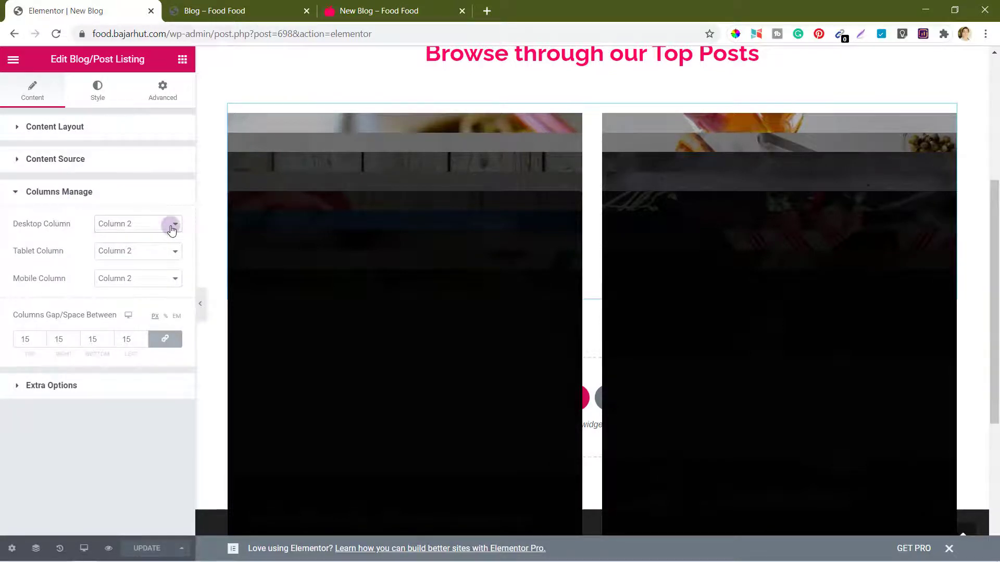
{"action": "left_click", "coordinate": [172, 229]}
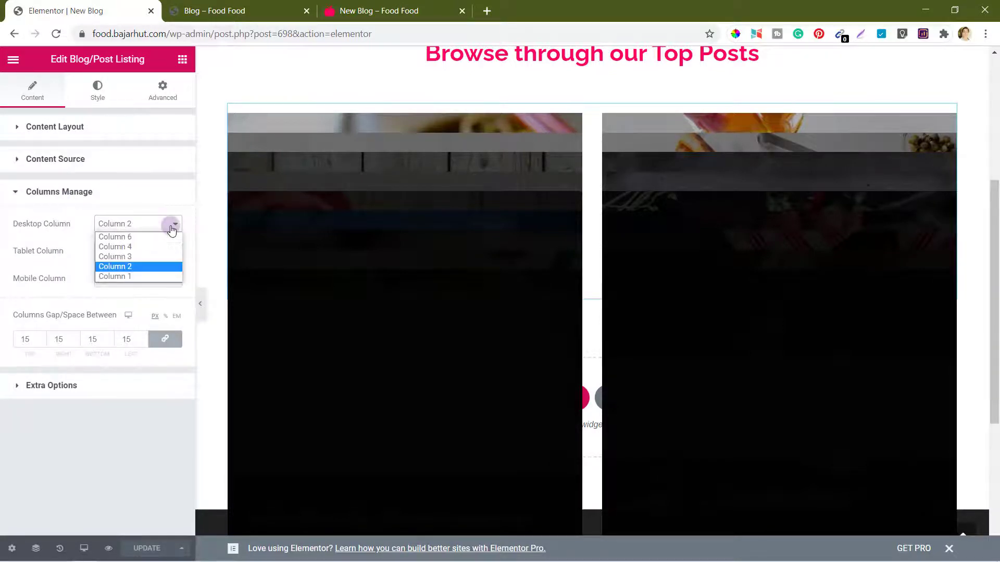
{"action": "left_click", "coordinate": [123, 247]}
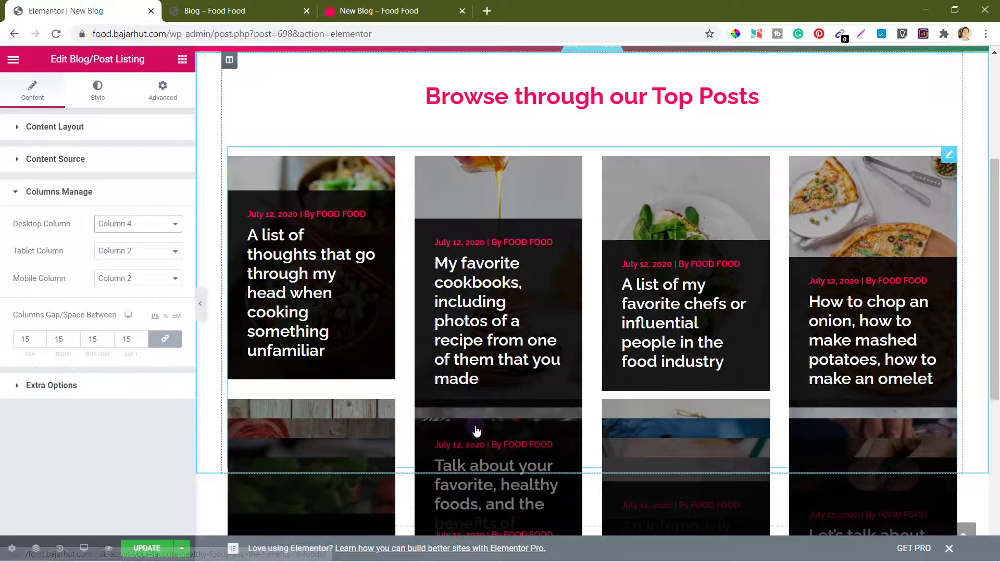
{"action": "scroll", "coordinate": [475, 430], "scroll_direction": "down", "scroll_amount": 2}
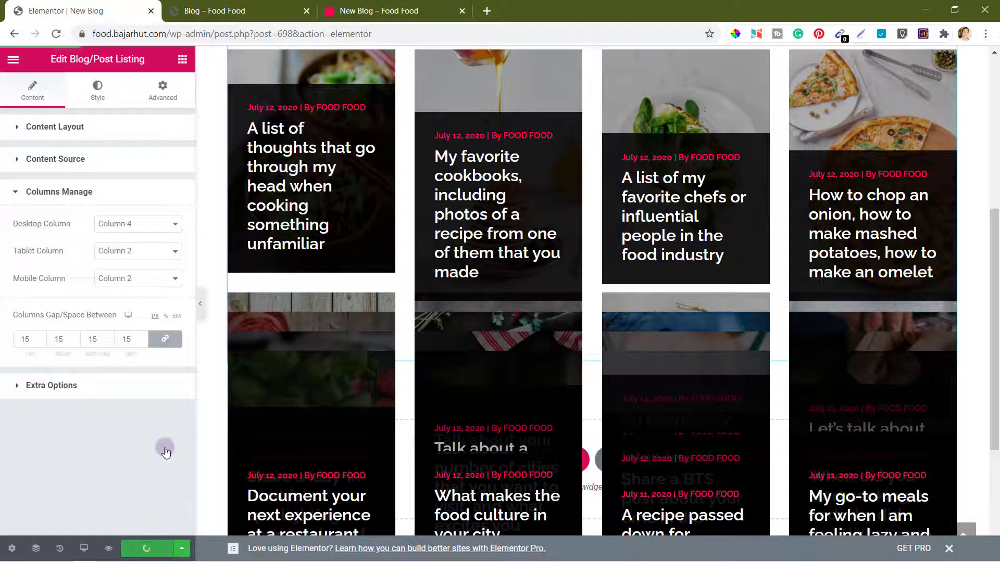
{"action": "left_click", "coordinate": [397, 5]}
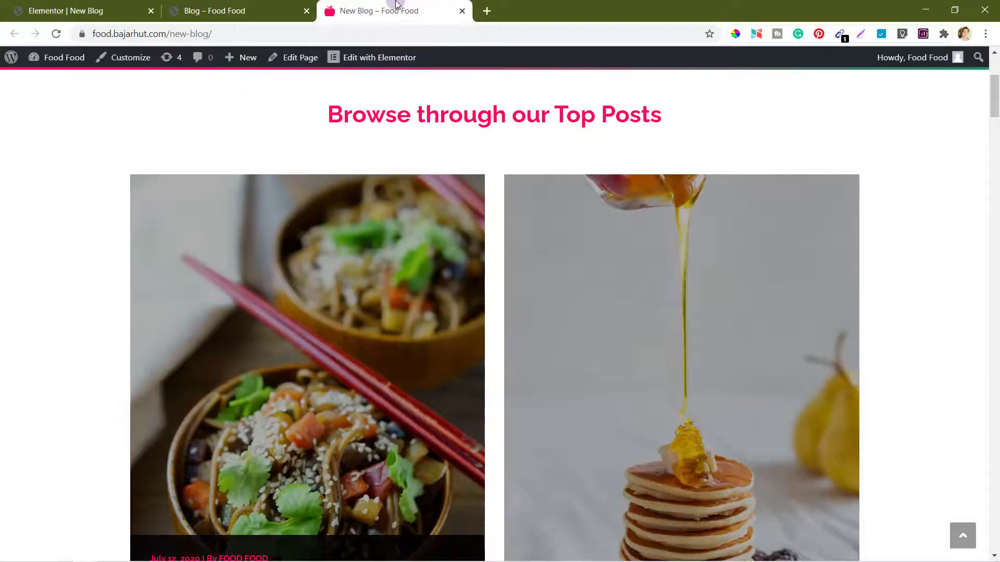
Step: Reload the live New Blog page and scroll through the four-column post grid
{"action": "left_click", "coordinate": [56, 35]}
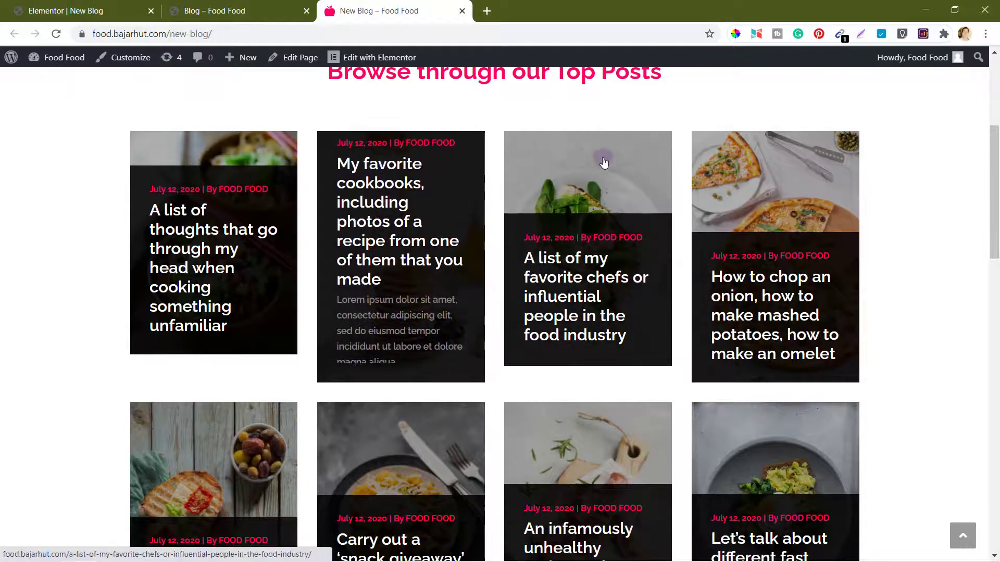
{"action": "scroll", "coordinate": [796, 324], "scroll_direction": "down", "scroll_amount": 10}
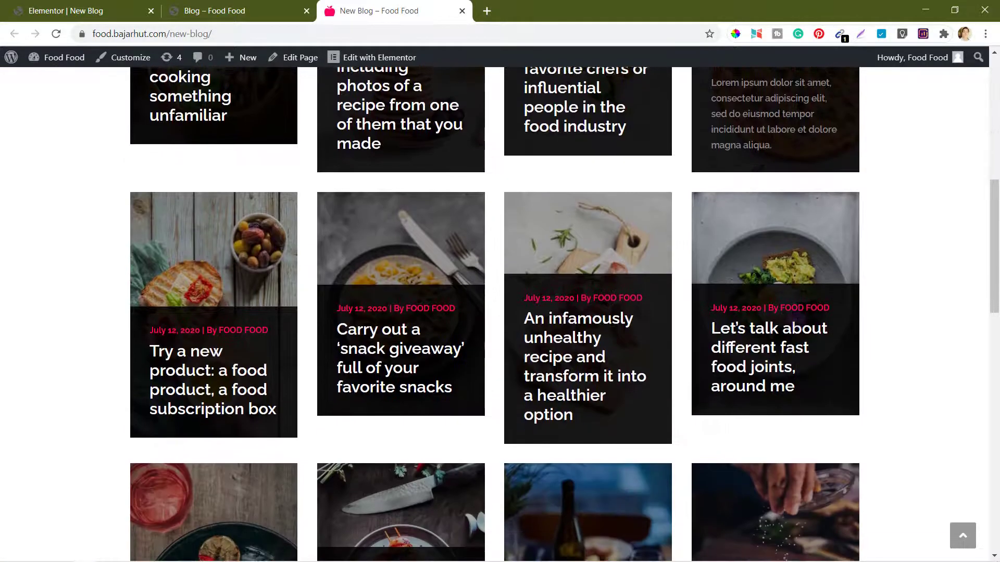
{"action": "scroll", "coordinate": [591, 250], "scroll_direction": "down", "scroll_amount": 6}
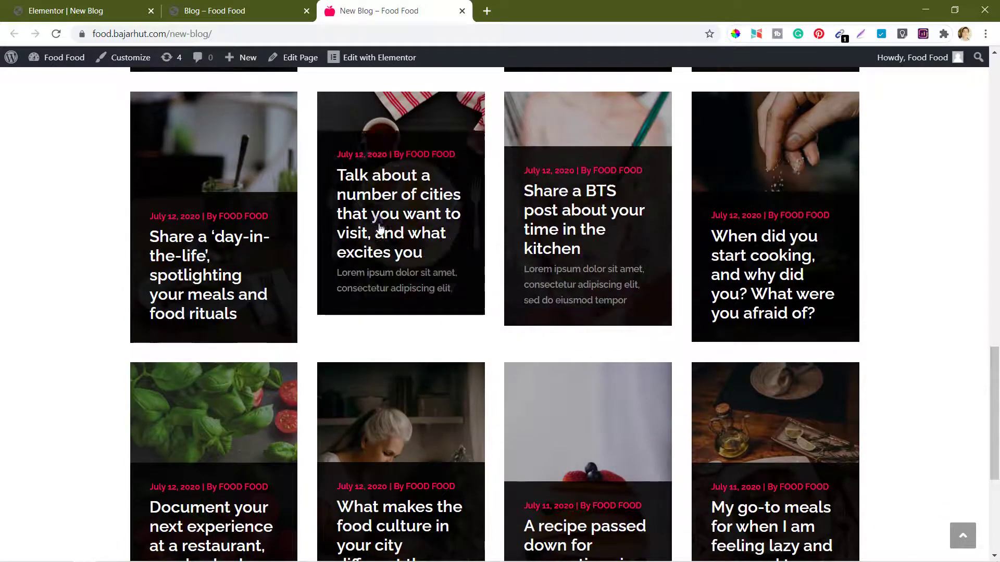
{"action": "left_click", "coordinate": [46, 299]}
{"action": "scroll", "coordinate": [46, 307], "scroll_direction": "down", "scroll_amount": 5}
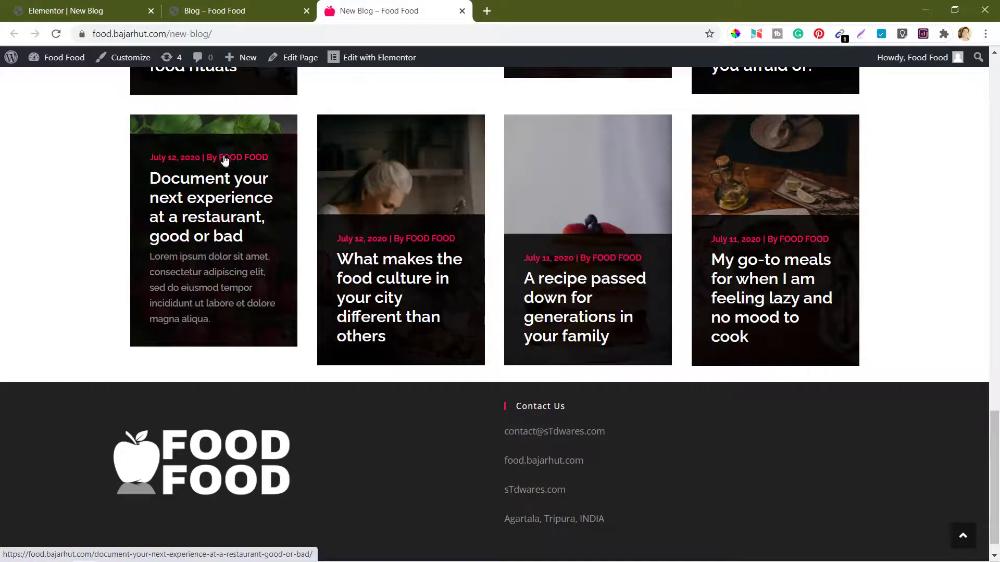
{"action": "scroll", "coordinate": [528, 333], "scroll_direction": "up", "scroll_amount": 19}
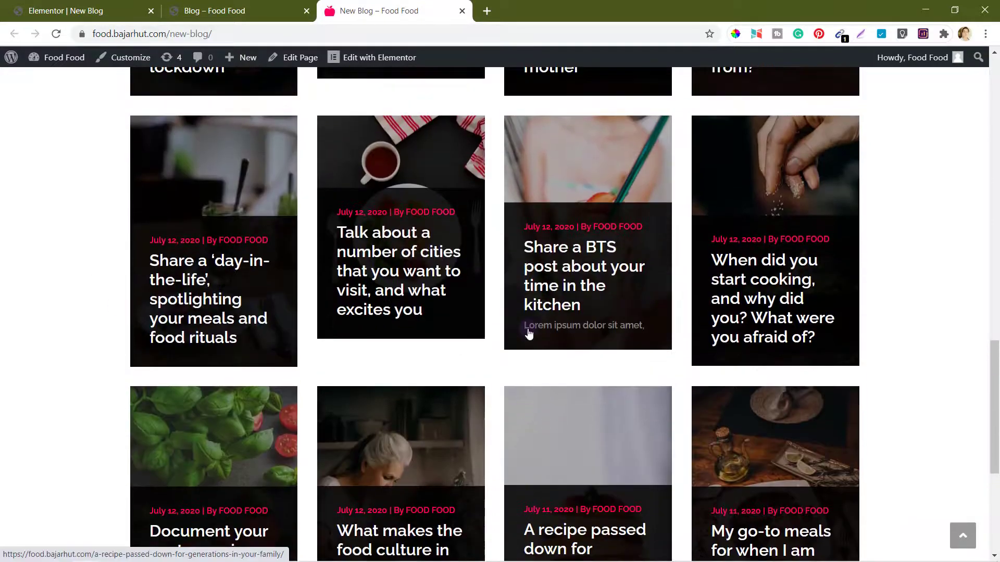
{"action": "scroll", "coordinate": [529, 334], "scroll_direction": "up", "scroll_amount": 3}
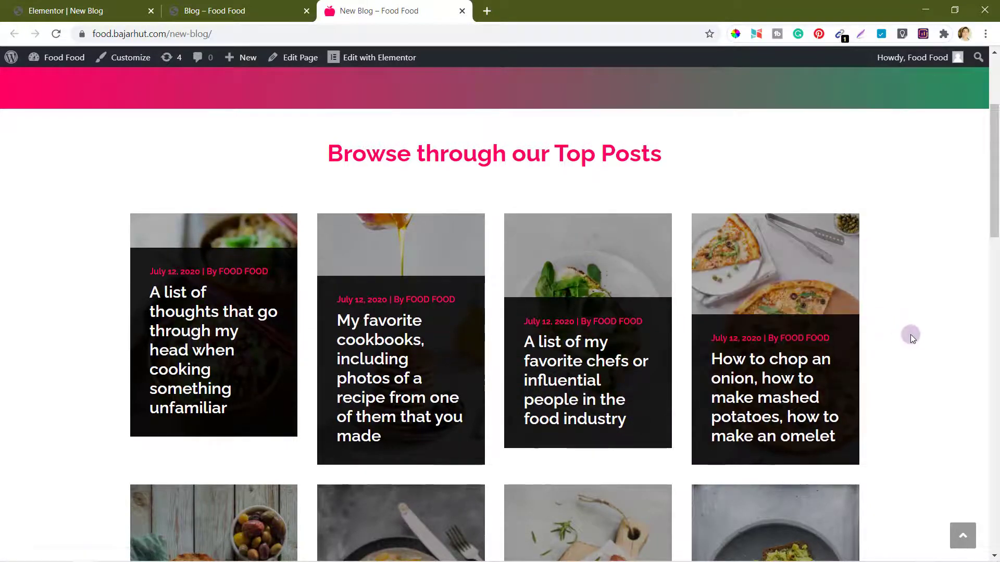
{"action": "scroll", "coordinate": [910, 334], "scroll_direction": "down", "scroll_amount": 6}
{"action": "scroll", "coordinate": [910, 334], "scroll_direction": "up", "scroll_amount": 8}
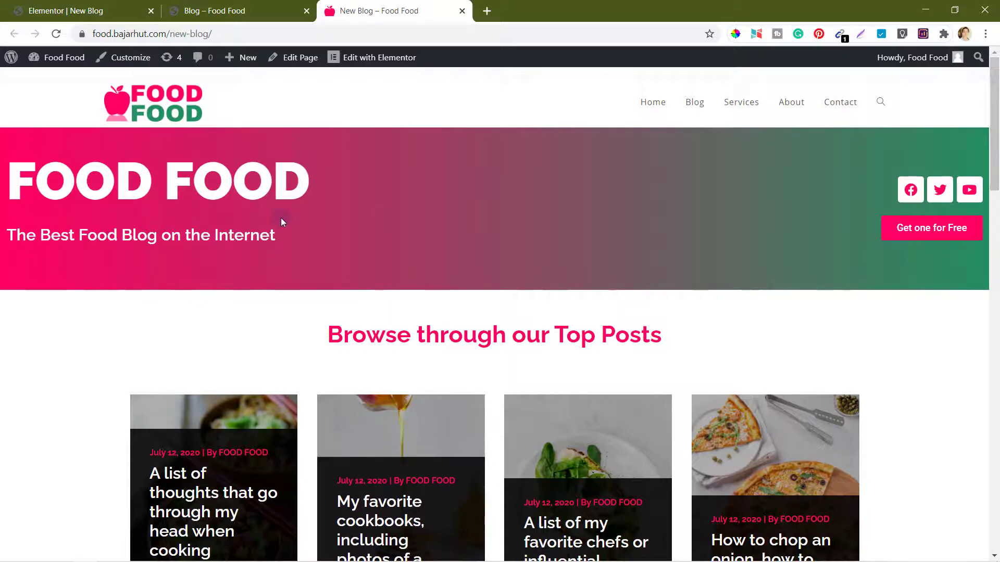
Step: Change the post listing's desktop columns to Column 3 in Elementor
{"action": "left_click", "coordinate": [65, 13]}
{"action": "left_click", "coordinate": [172, 224]}
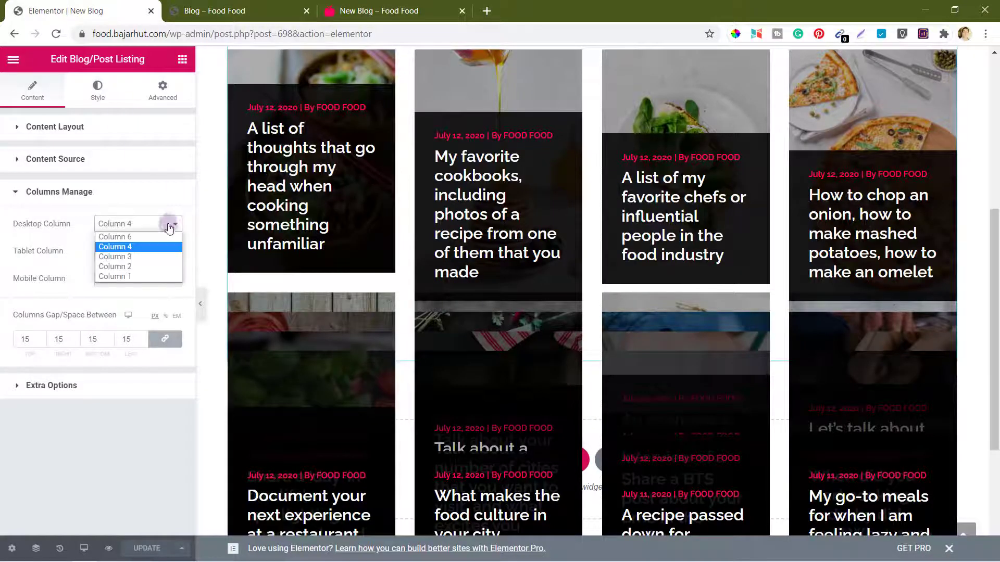
{"action": "left_click", "coordinate": [130, 257]}
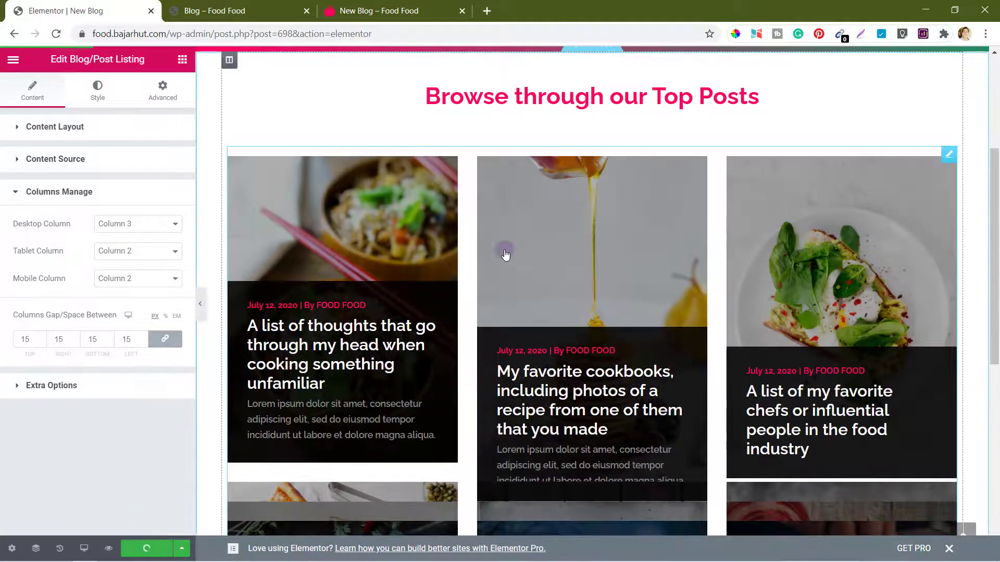
Step: Reload the live New Blog page and scroll down through the three-column grid
{"action": "left_click", "coordinate": [406, 4]}
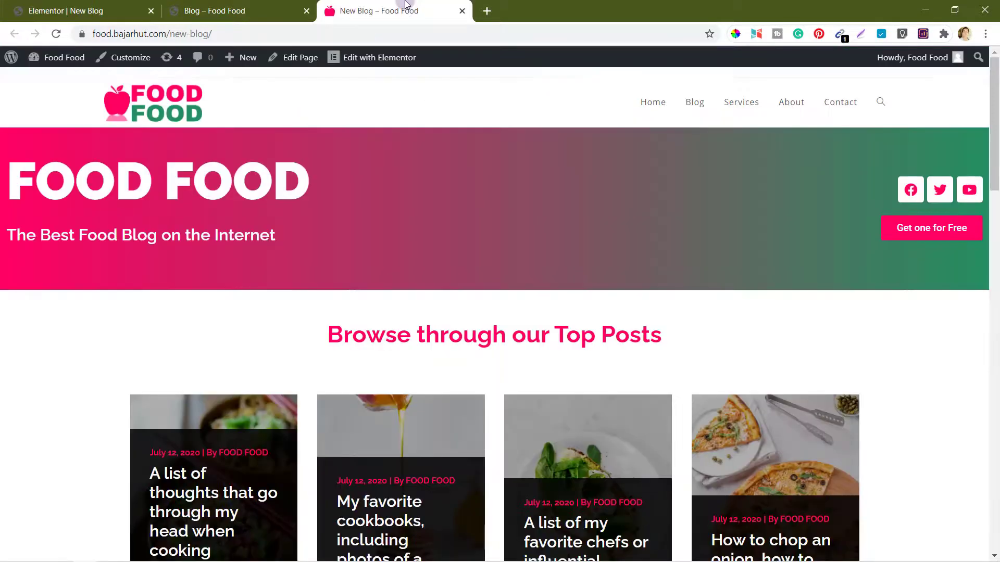
{"action": "key", "text": "F5"}
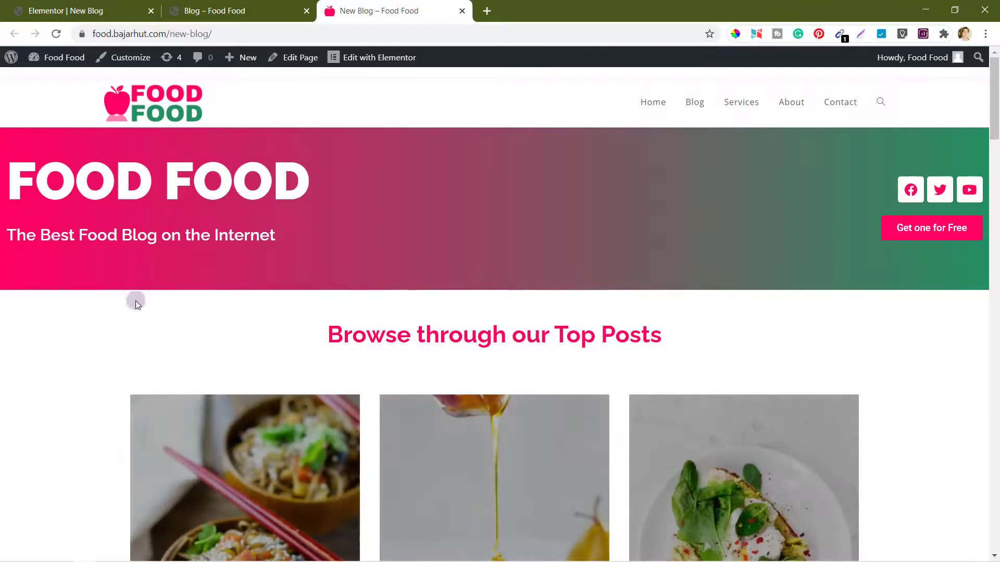
{"action": "scroll", "coordinate": [72, 398], "scroll_direction": "down", "scroll_amount": 5}
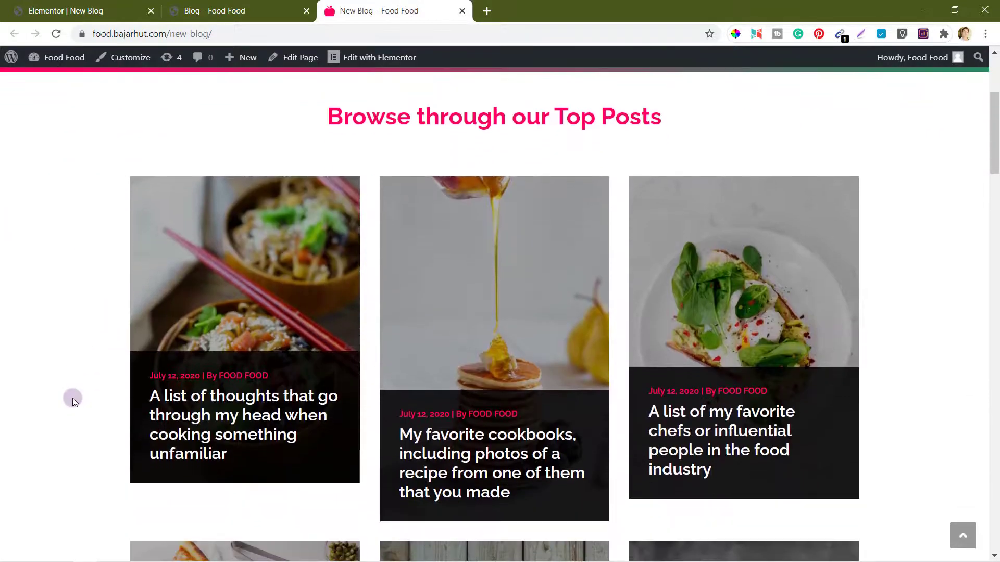
{"action": "scroll", "coordinate": [72, 397], "scroll_direction": "down", "scroll_amount": 5}
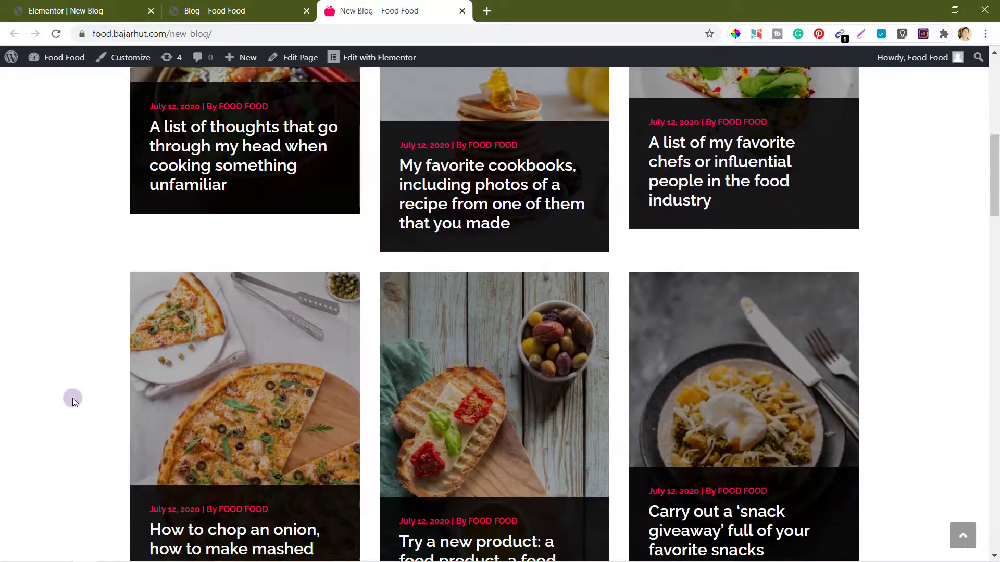
{"action": "scroll", "coordinate": [536, 345], "scroll_direction": "down", "scroll_amount": 2}
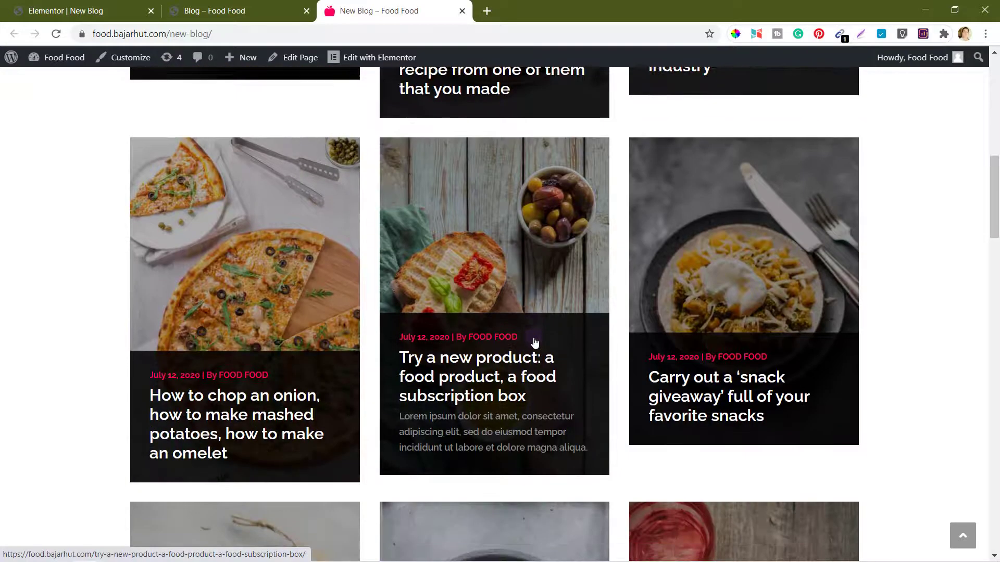
{"action": "scroll", "coordinate": [469, 399], "scroll_direction": "down", "scroll_amount": 7}
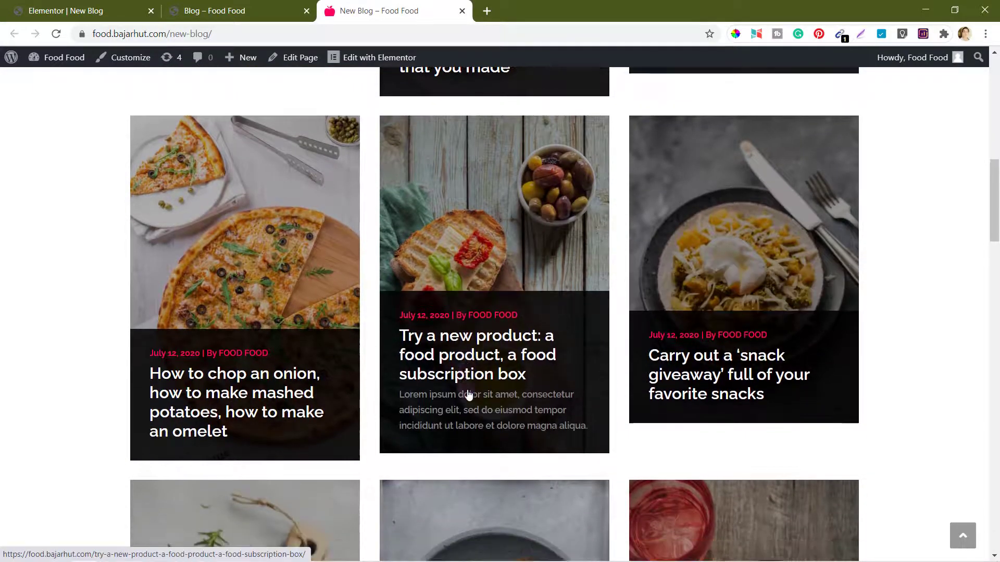
{"action": "scroll", "coordinate": [468, 396], "scroll_direction": "down", "scroll_amount": 6}
{"action": "scroll", "coordinate": [790, 363], "scroll_direction": "down", "scroll_amount": 6}
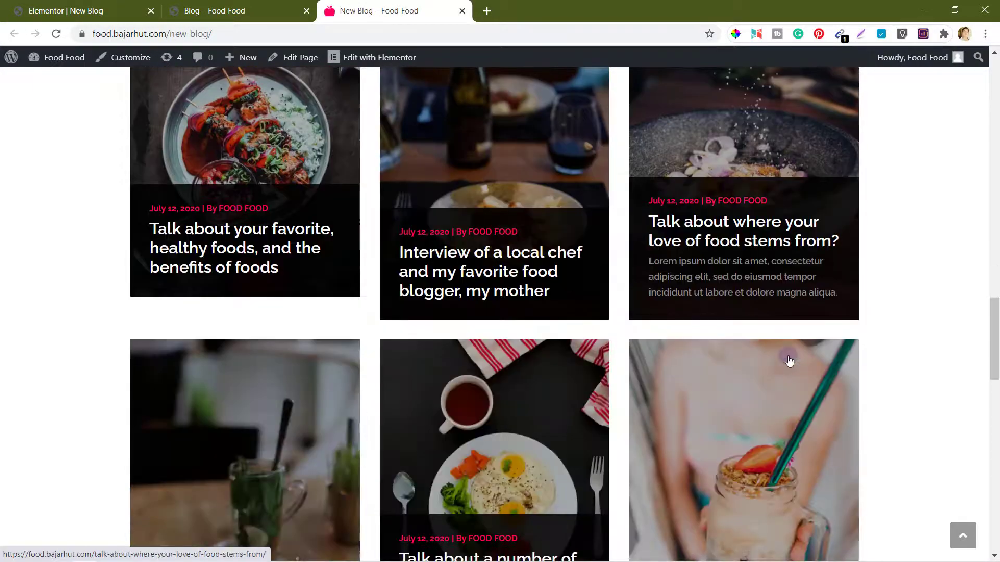
{"action": "scroll", "coordinate": [789, 360], "scroll_direction": "down", "scroll_amount": 15}
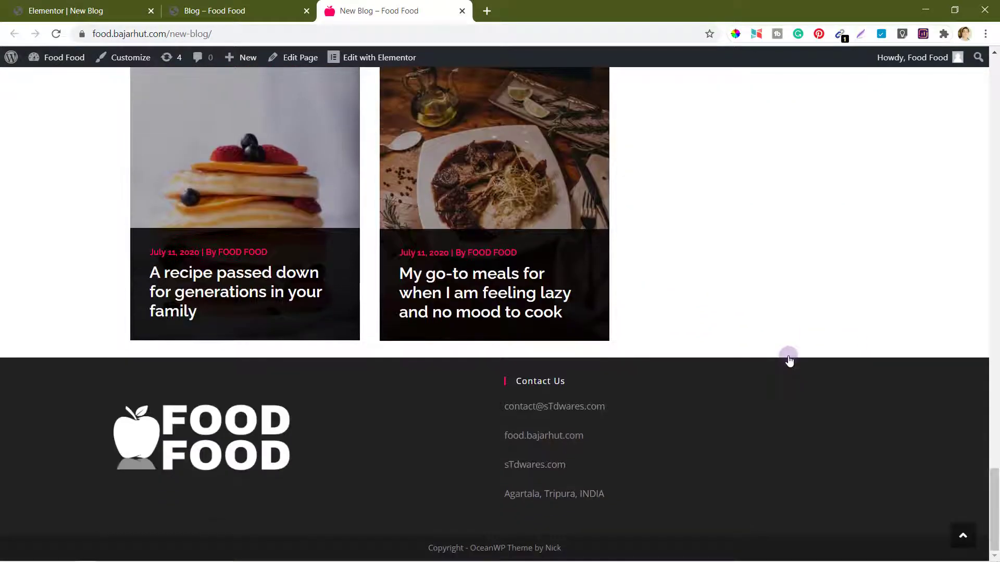
{"action": "scroll", "coordinate": [790, 359], "scroll_direction": "up", "scroll_amount": 3}
Step: Open the My go-to meals post, return to New Blog, and scroll the grid again
{"action": "left_click", "coordinate": [527, 301]}
{"action": "scroll", "coordinate": [527, 302], "scroll_direction": "up", "scroll_amount": 2}
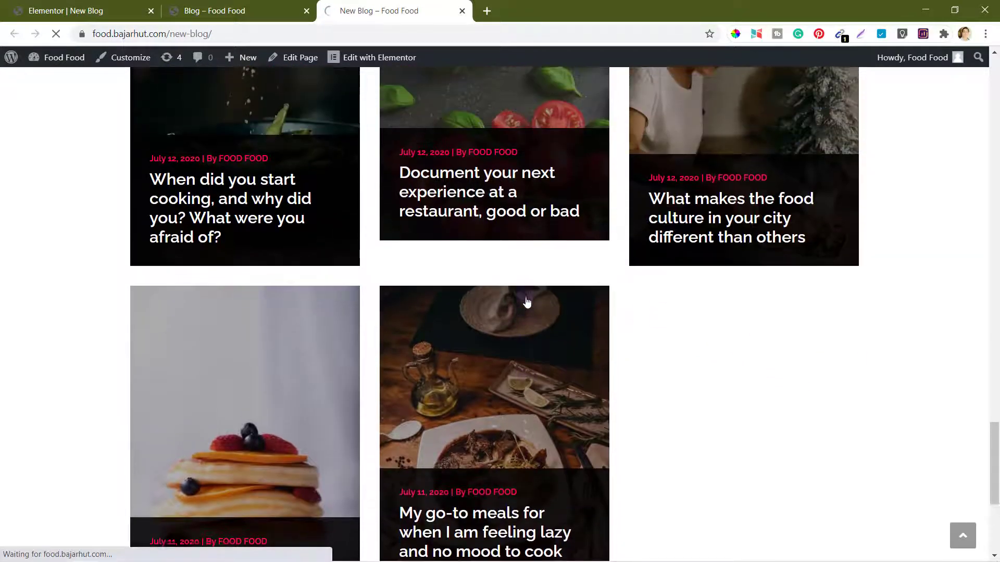
{"action": "scroll", "coordinate": [526, 302], "scroll_direction": "up", "scroll_amount": 2}
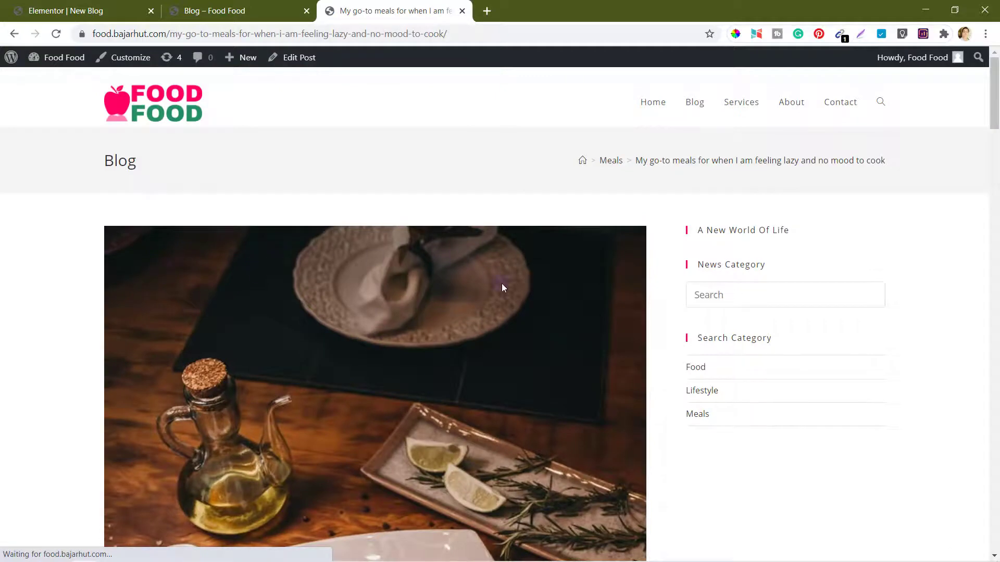
{"action": "left_click", "coordinate": [15, 35]}
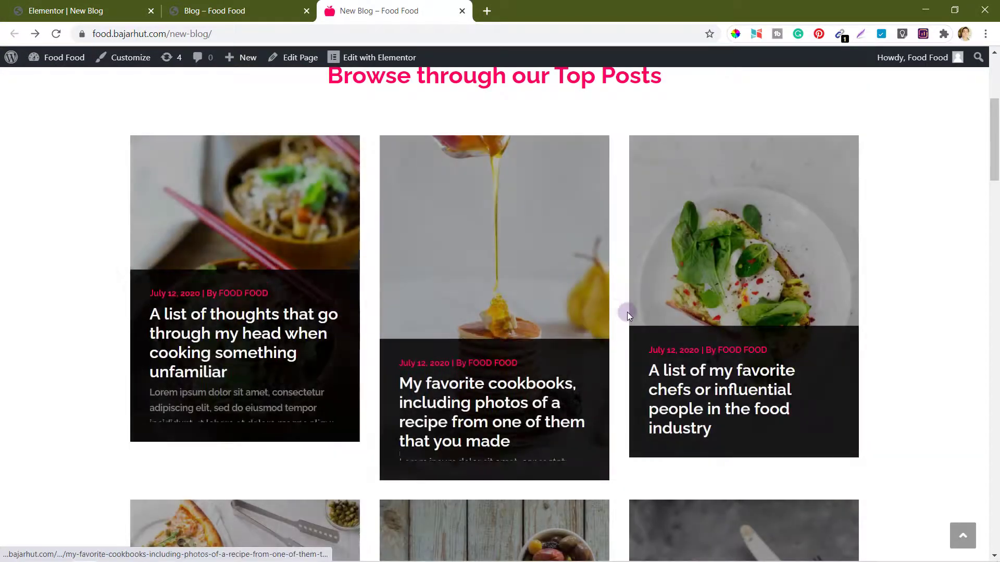
{"action": "scroll", "coordinate": [627, 312], "scroll_direction": "down", "scroll_amount": 10}
{"action": "scroll", "coordinate": [627, 311], "scroll_direction": "down", "scroll_amount": 20}
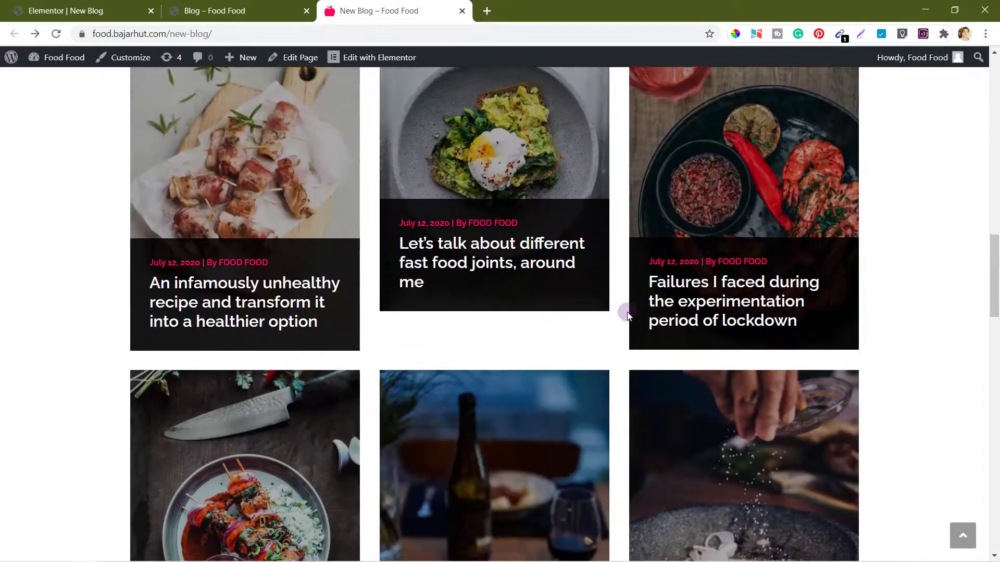
{"action": "scroll", "coordinate": [627, 311], "scroll_direction": "down", "scroll_amount": 7}
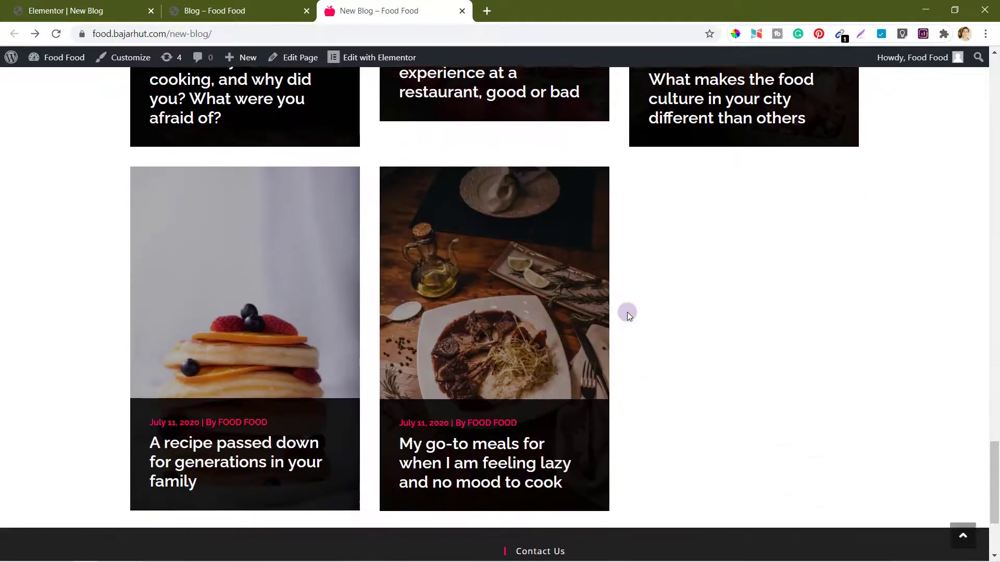
Step: Lower the post listing's Maximum Posts Display from 20 to 18 and update the page
{"action": "left_click", "coordinate": [94, 11]}
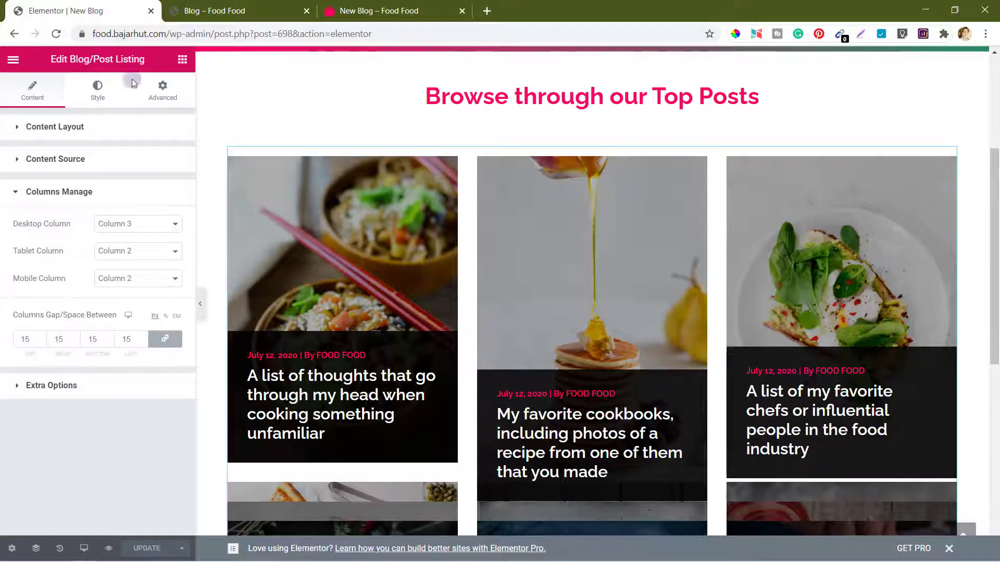
{"action": "left_click", "coordinate": [62, 162]}
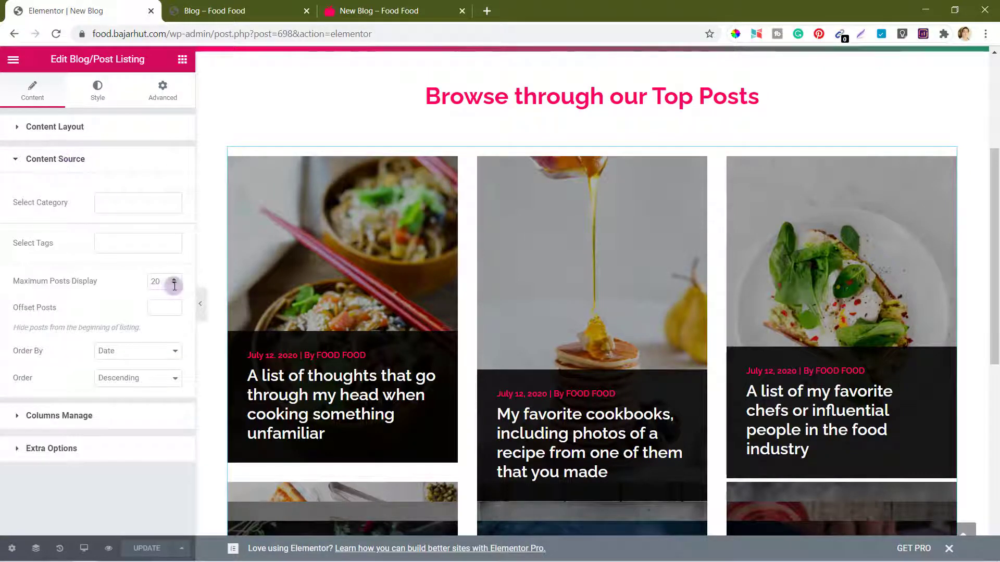
{"action": "left_click", "coordinate": [174, 284]}
{"action": "left_click", "coordinate": [174, 284]}
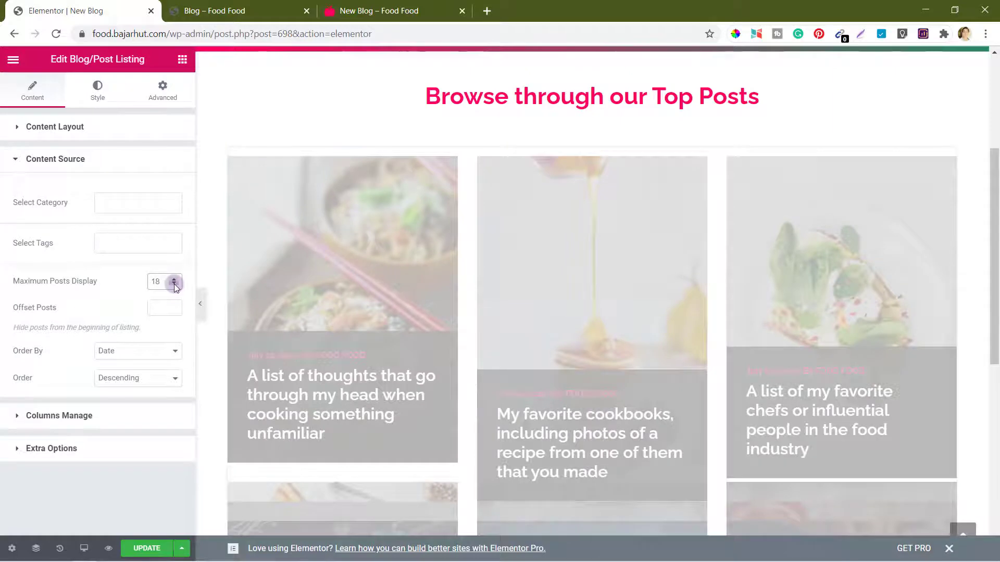
{"action": "left_click", "coordinate": [165, 490]}
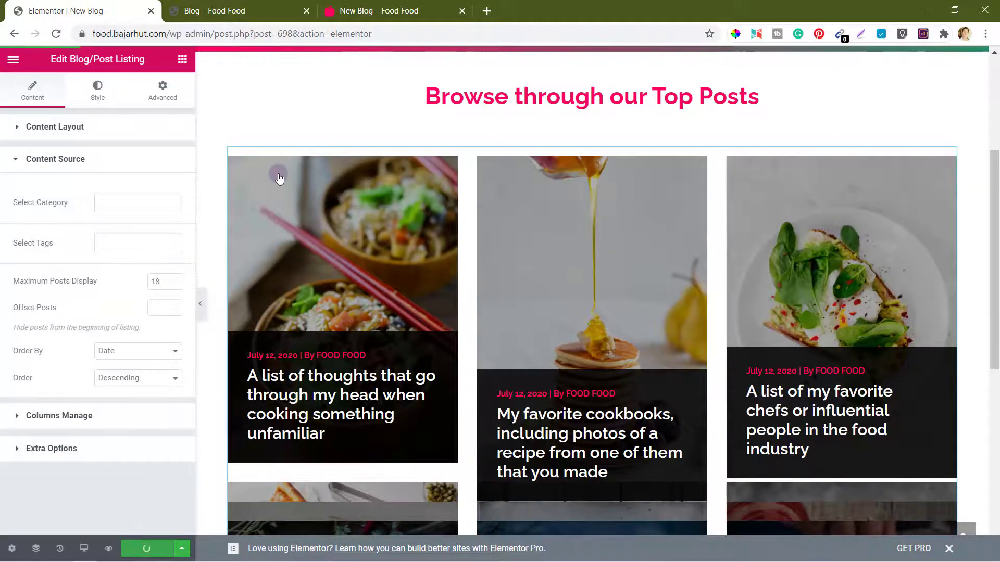
{"action": "left_click", "coordinate": [373, 6]}
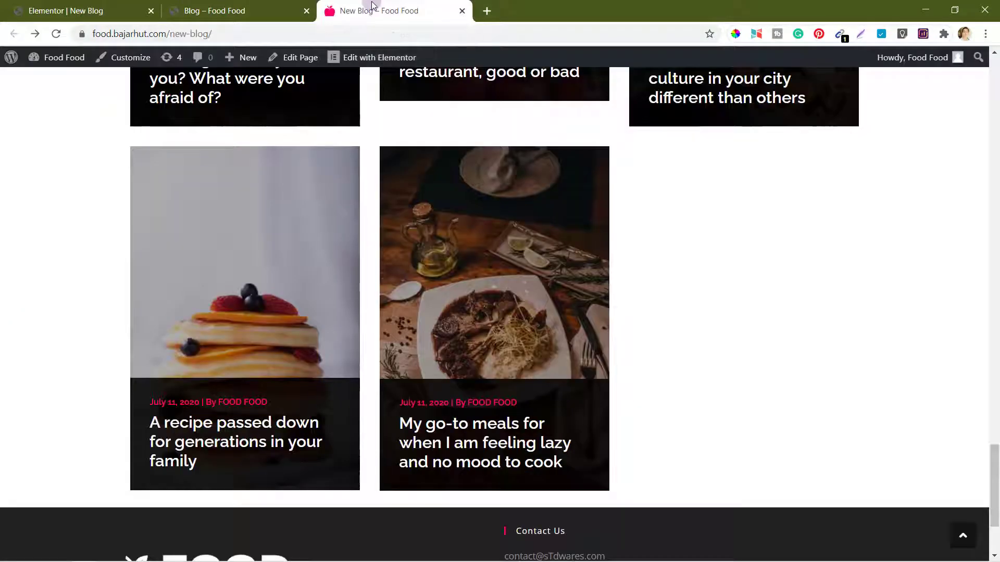
Step: Reload New Blog, then scroll through the old Blog page to compare
{"action": "left_click", "coordinate": [59, 34]}
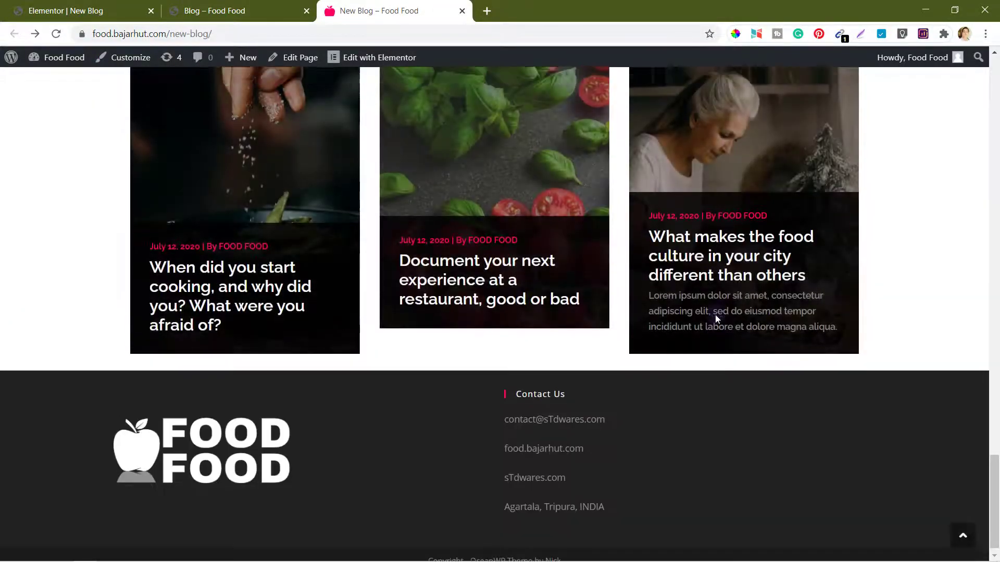
{"action": "scroll", "coordinate": [716, 319], "scroll_direction": "up", "scroll_amount": 15}
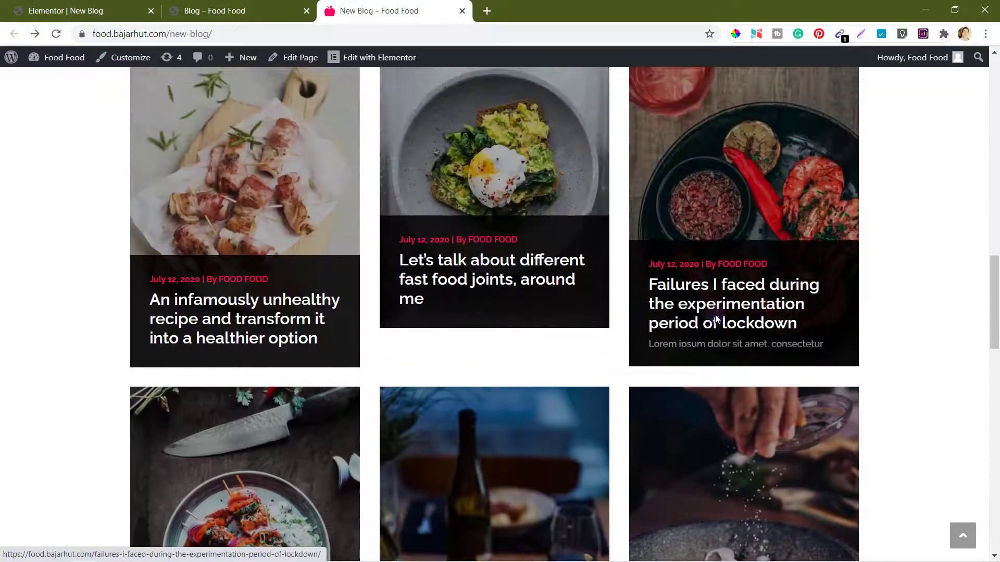
{"action": "scroll", "coordinate": [716, 319], "scroll_direction": "up", "scroll_amount": 10}
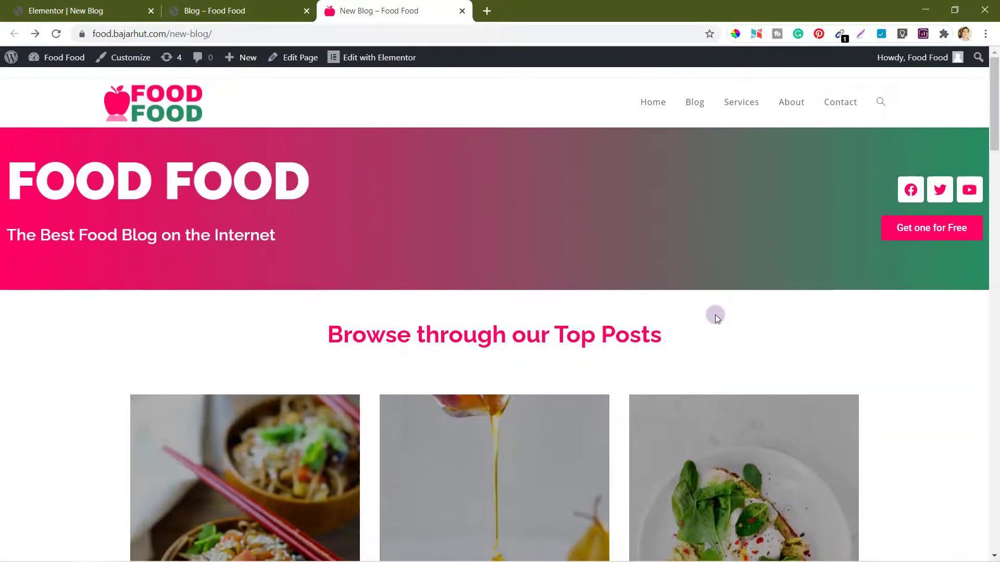
{"action": "left_click", "coordinate": [227, 6]}
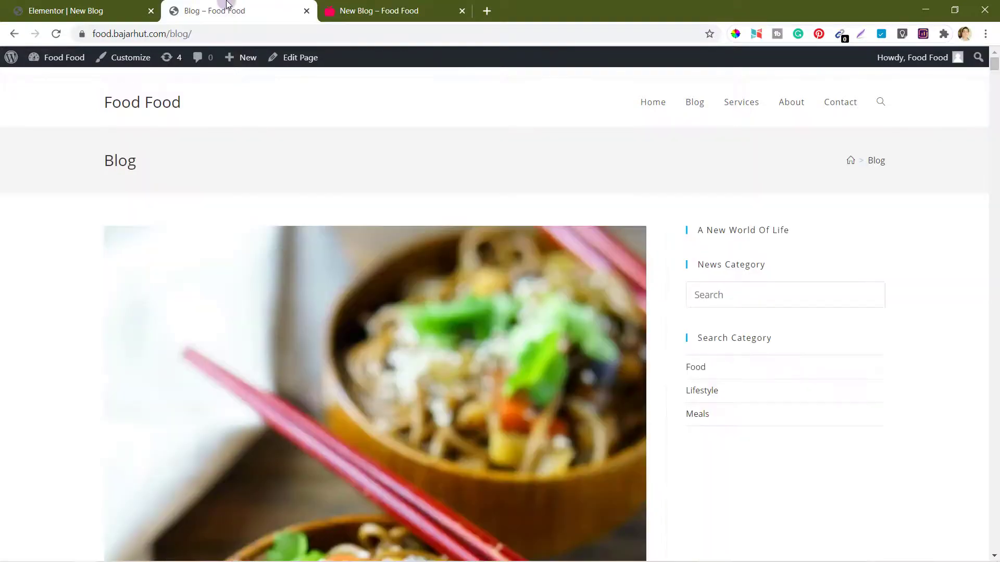
{"action": "scroll", "coordinate": [41, 342], "scroll_direction": "down", "scroll_amount": 8}
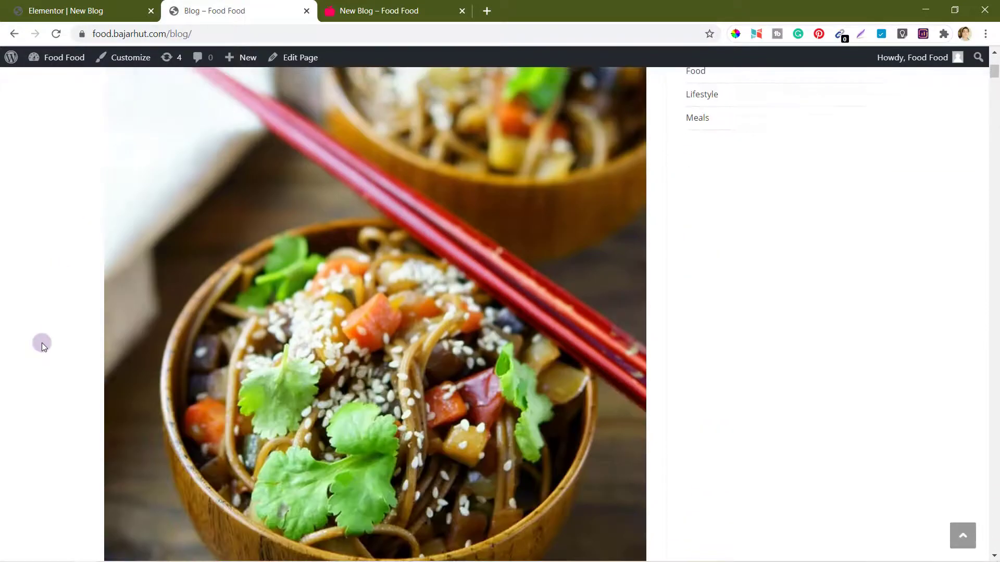
{"action": "scroll", "coordinate": [41, 343], "scroll_direction": "down", "scroll_amount": 8}
{"action": "scroll", "coordinate": [42, 342], "scroll_direction": "up", "scroll_amount": 17}
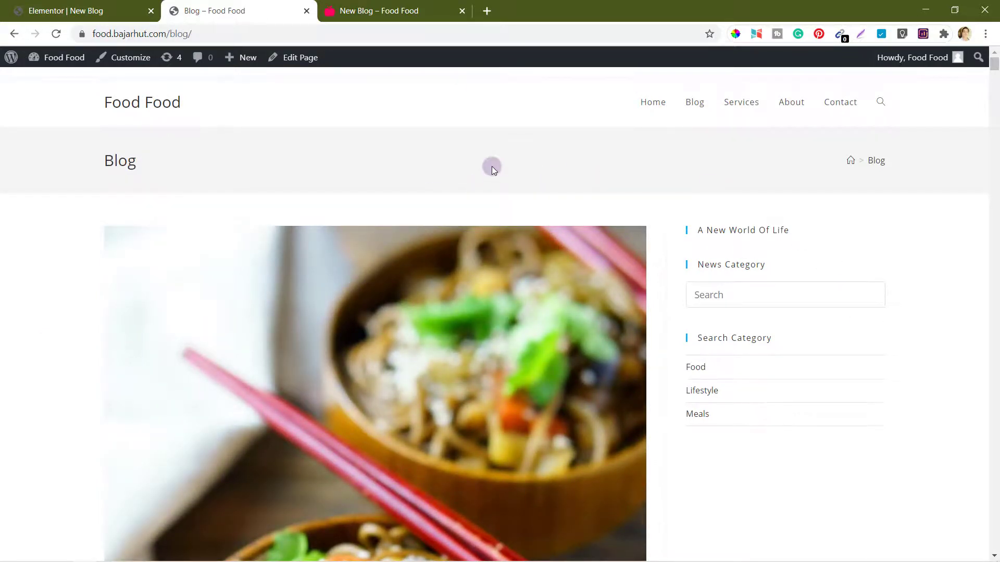
Step: Scroll New Blog again and recheck the old Blog page side by side
{"action": "left_click", "coordinate": [405, 5]}
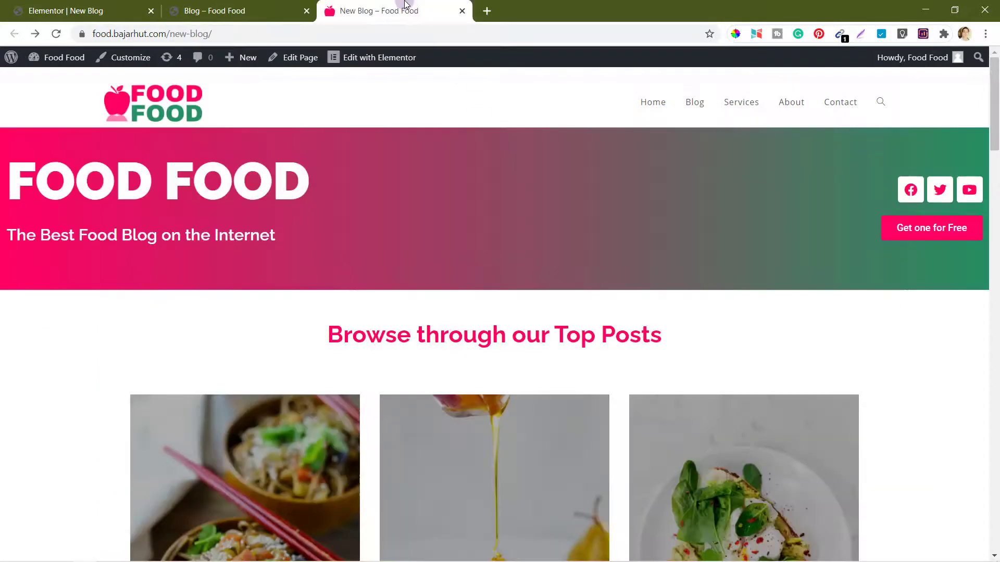
{"action": "scroll", "coordinate": [79, 439], "scroll_direction": "down", "scroll_amount": 5}
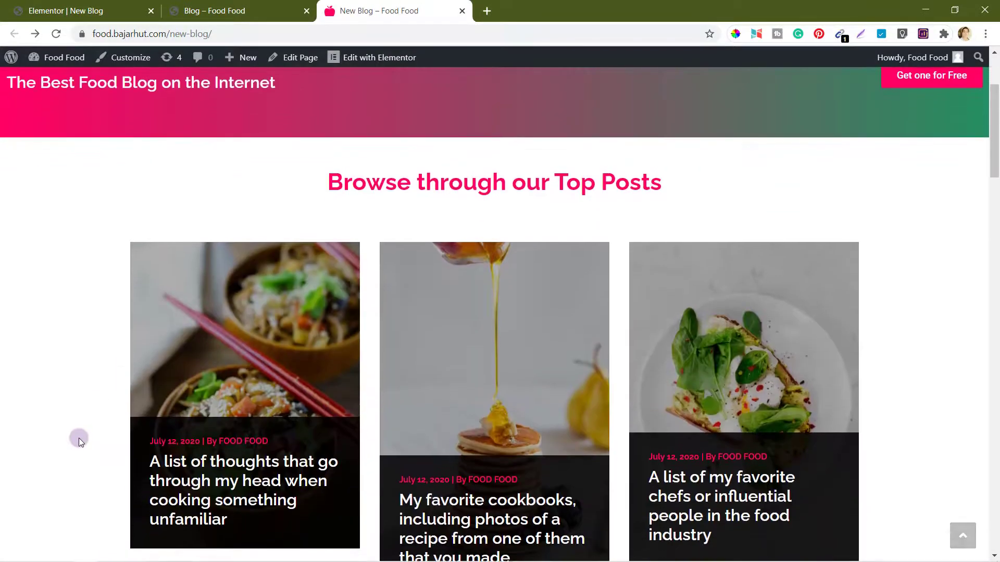
{"action": "scroll", "coordinate": [79, 438], "scroll_direction": "down", "scroll_amount": 14}
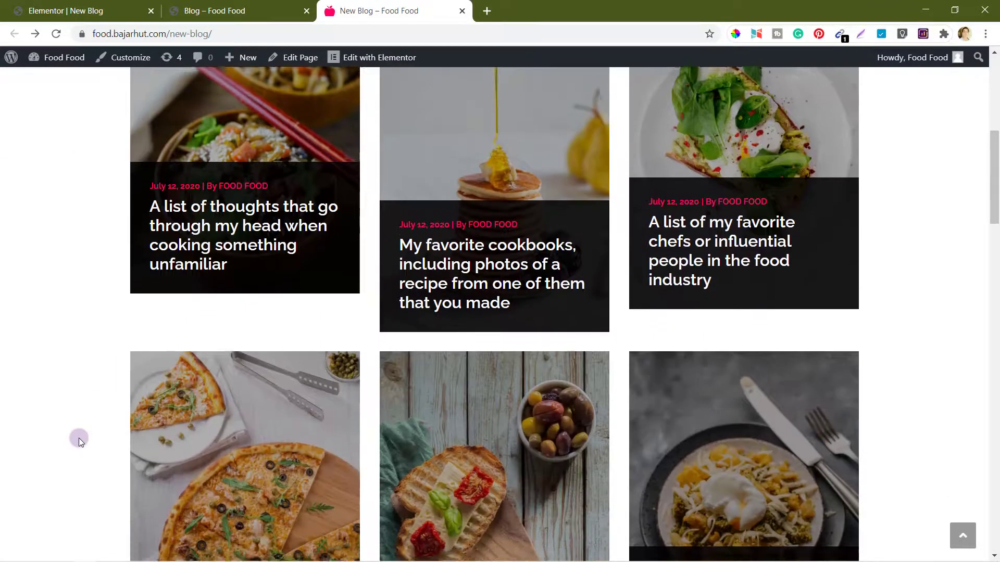
{"action": "scroll", "coordinate": [79, 438], "scroll_direction": "down", "scroll_amount": 20}
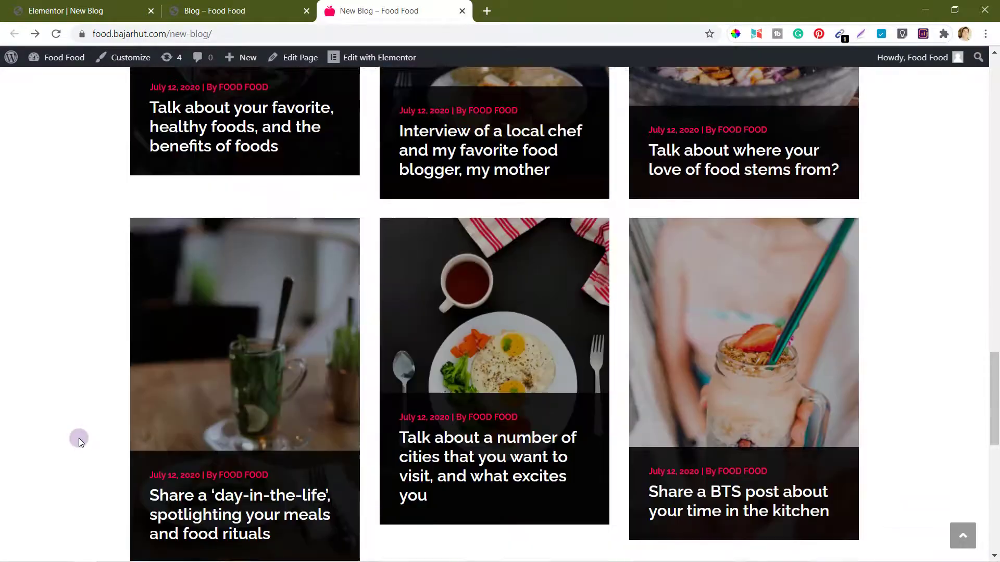
{"action": "scroll", "coordinate": [79, 438], "scroll_direction": "up", "scroll_amount": 15}
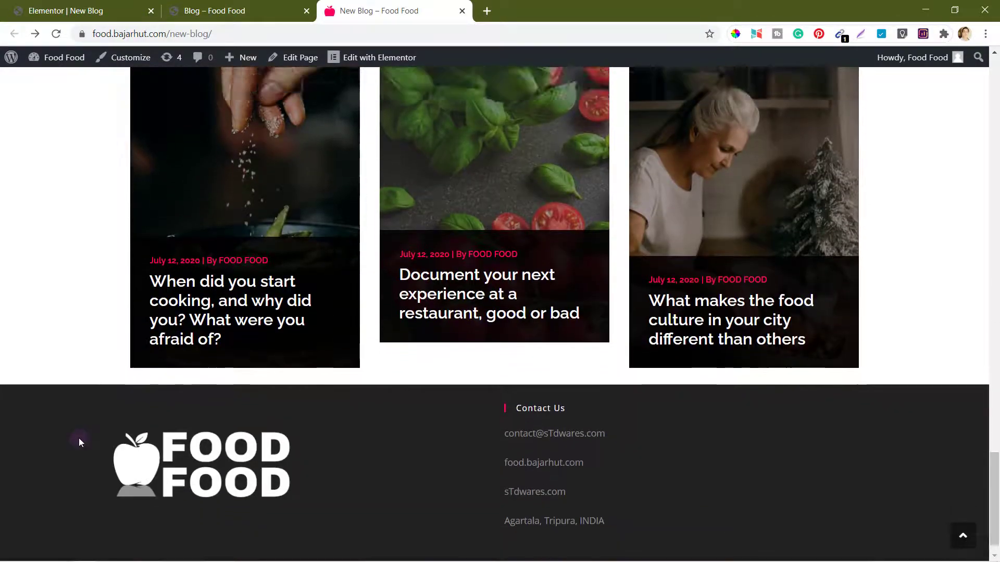
{"action": "scroll", "coordinate": [80, 439], "scroll_direction": "up", "scroll_amount": 15}
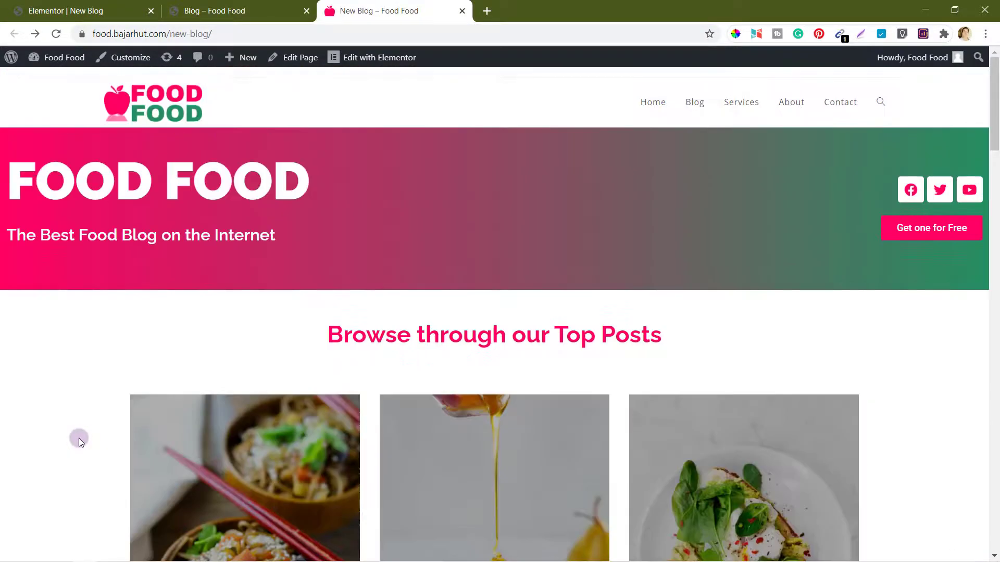
{"action": "left_click", "coordinate": [218, 6]}
{"action": "scroll", "coordinate": [51, 361], "scroll_direction": "down", "scroll_amount": 12}
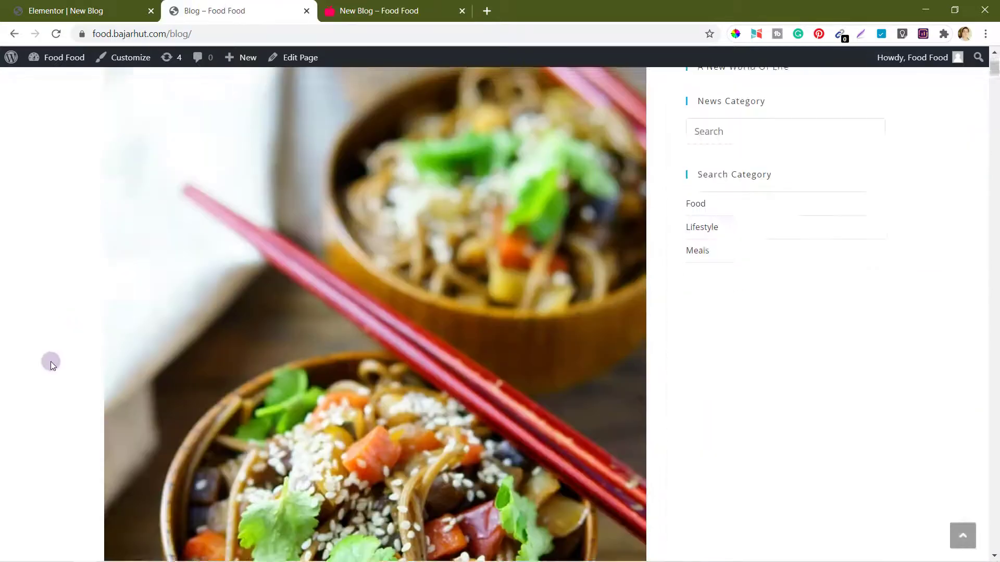
{"action": "scroll", "coordinate": [51, 362], "scroll_direction": "down", "scroll_amount": 10}
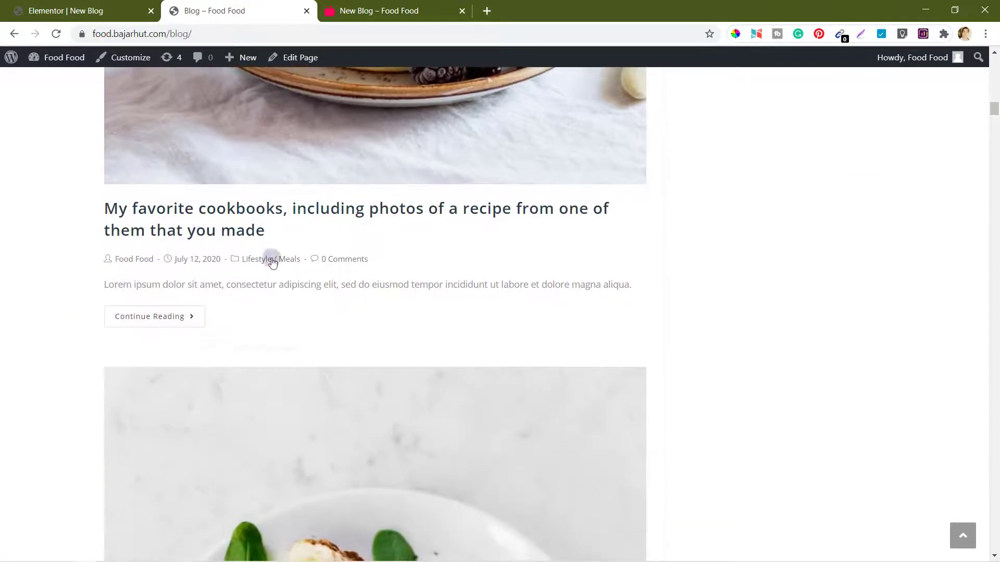
{"action": "scroll", "coordinate": [54, 386], "scroll_direction": "down", "scroll_amount": 6}
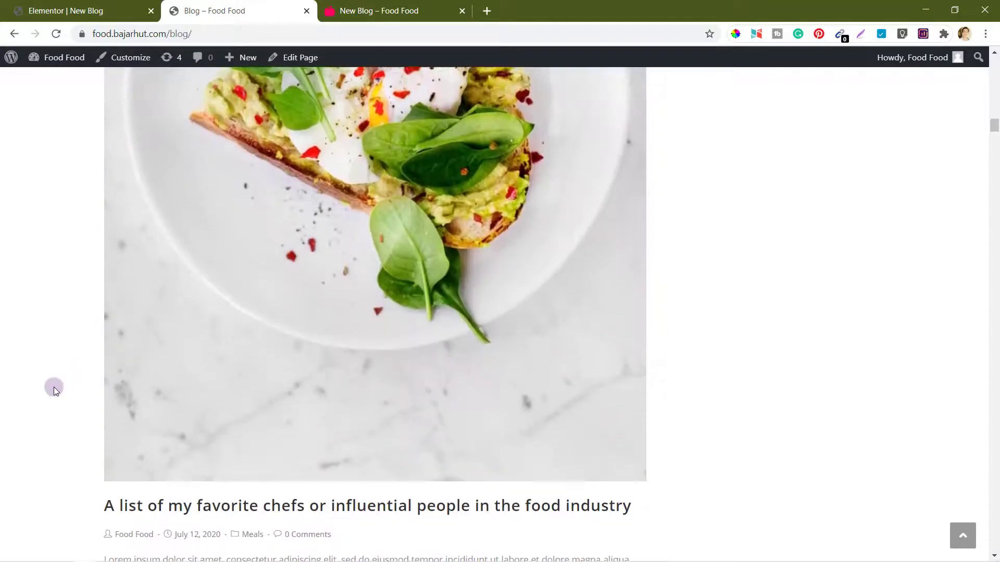
Step: Open the old Blog page from New Blog's site menu, then return to the Elementor editor
{"action": "left_click", "coordinate": [389, 6]}
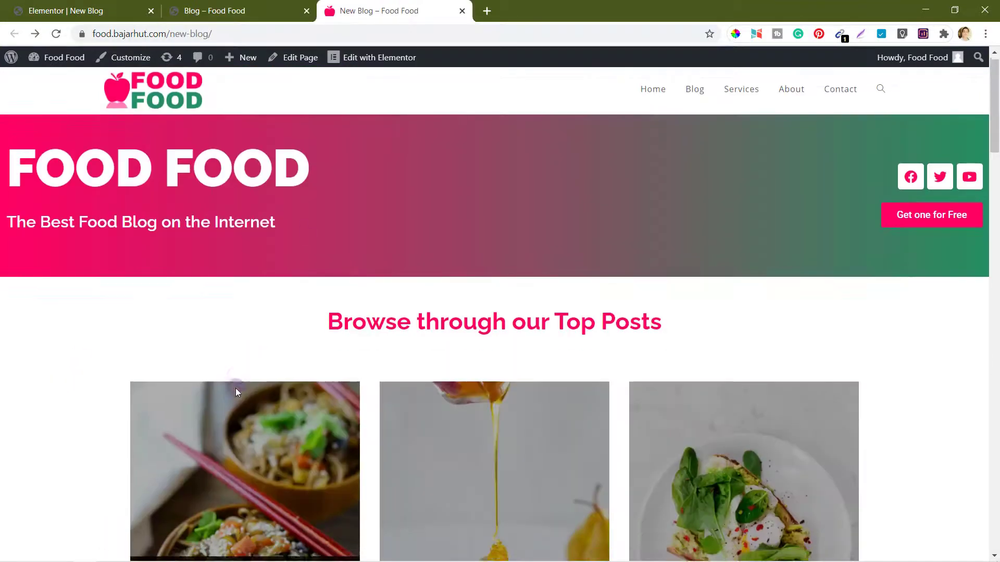
{"action": "scroll", "coordinate": [236, 389], "scroll_direction": "down", "scroll_amount": 3}
{"action": "scroll", "coordinate": [235, 389], "scroll_direction": "up", "scroll_amount": 3}
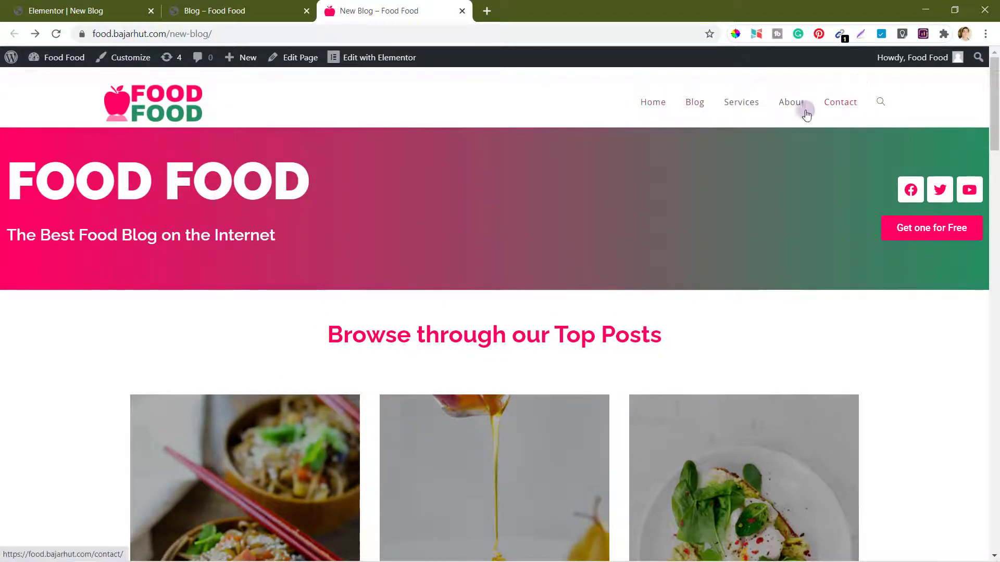
{"action": "left_click", "coordinate": [698, 108]}
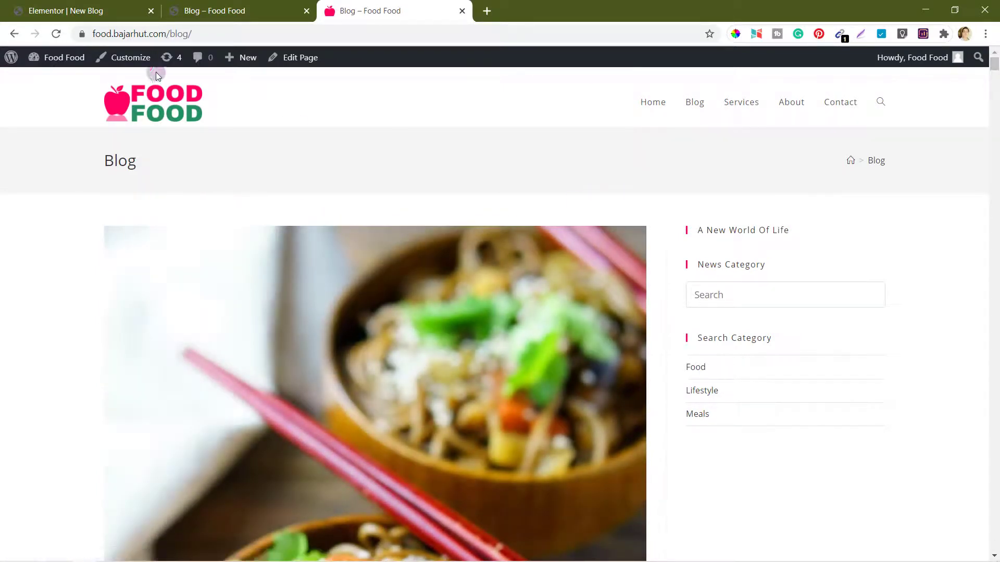
{"action": "left_click", "coordinate": [86, 10]}
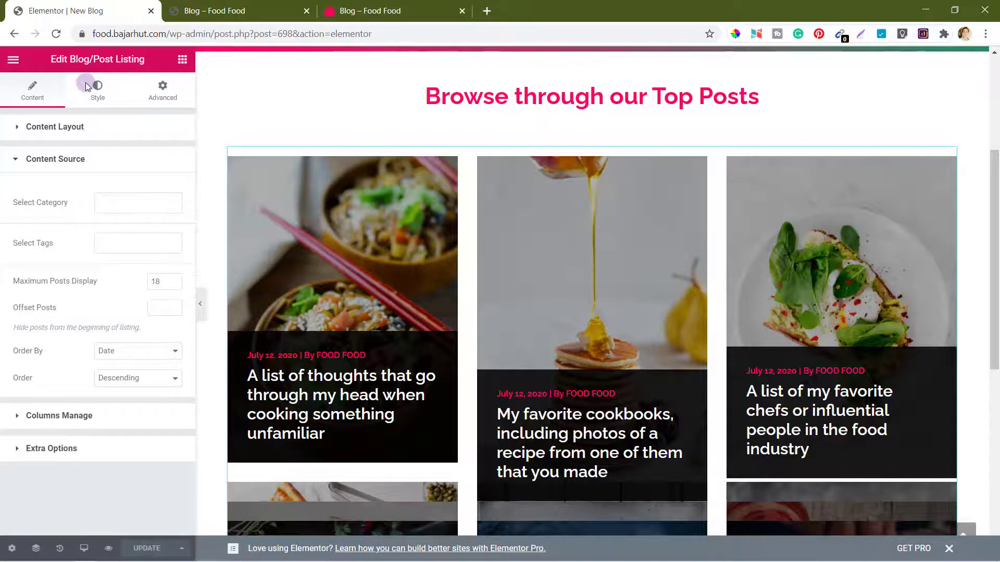
Step: Exit the Elementor editor to the WordPress dashboard and open Settings > Reading
{"action": "key", "text": "Escape"}
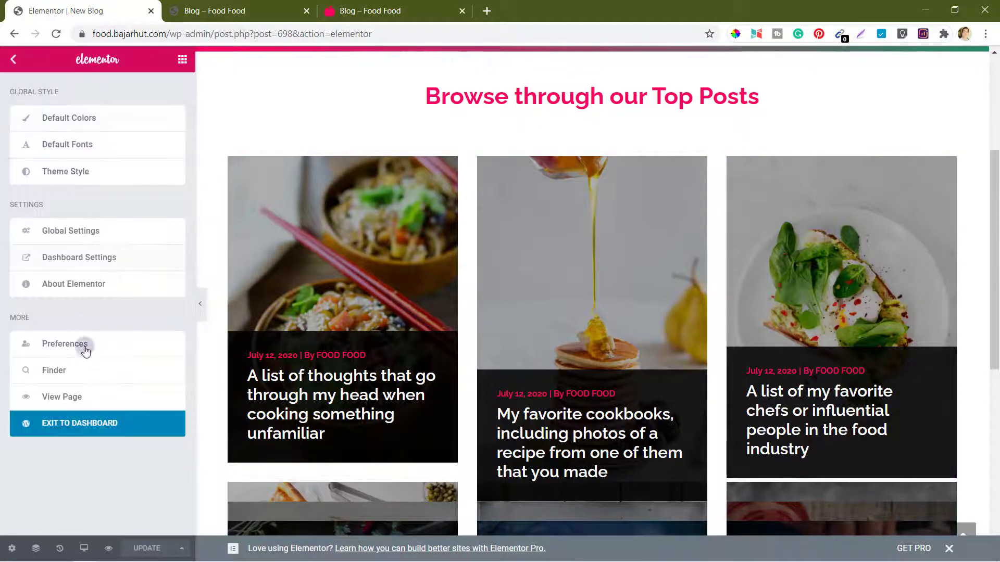
{"action": "left_click", "coordinate": [113, 424]}
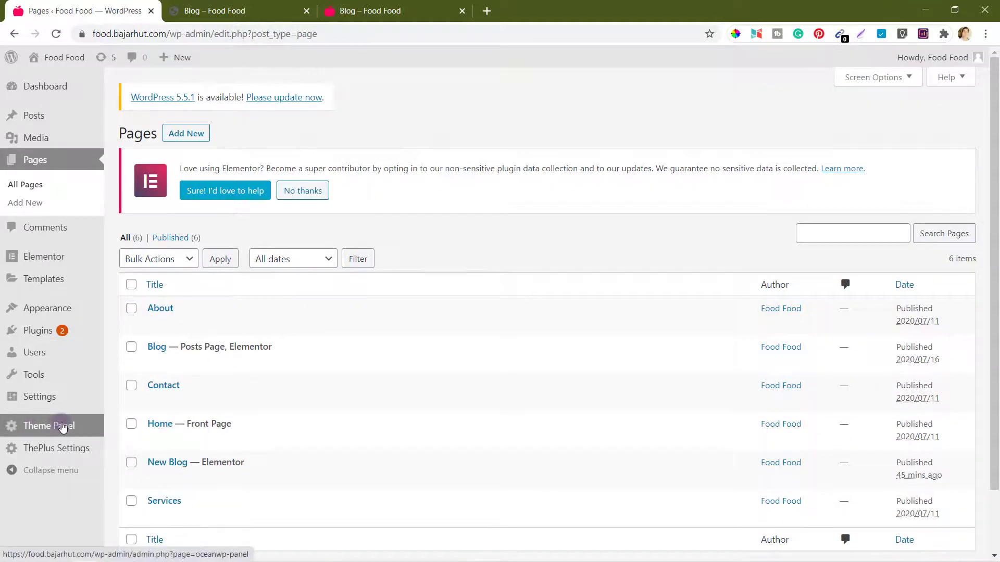
{"action": "mouse_move", "coordinate": [48, 401]}
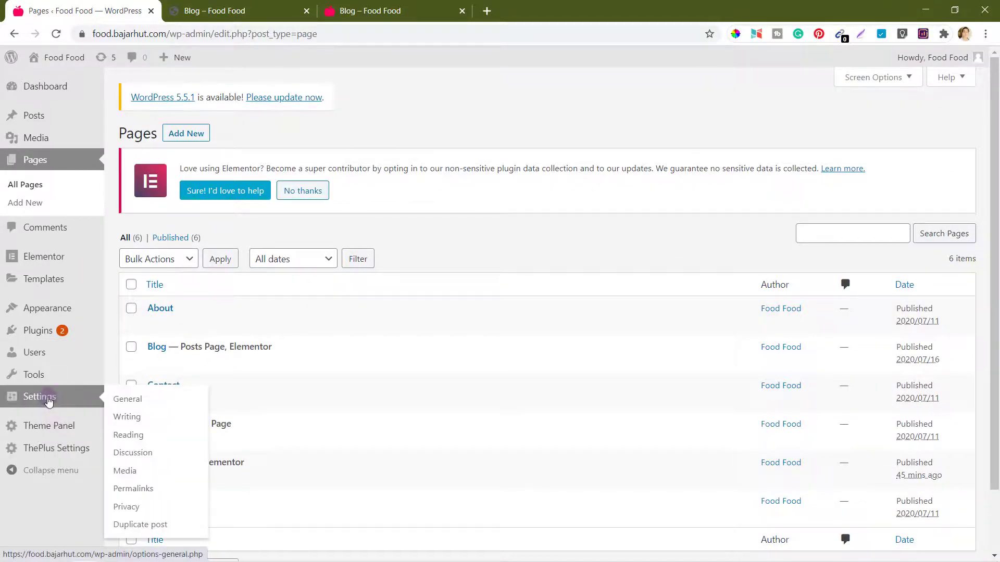
{"action": "left_click", "coordinate": [129, 437]}
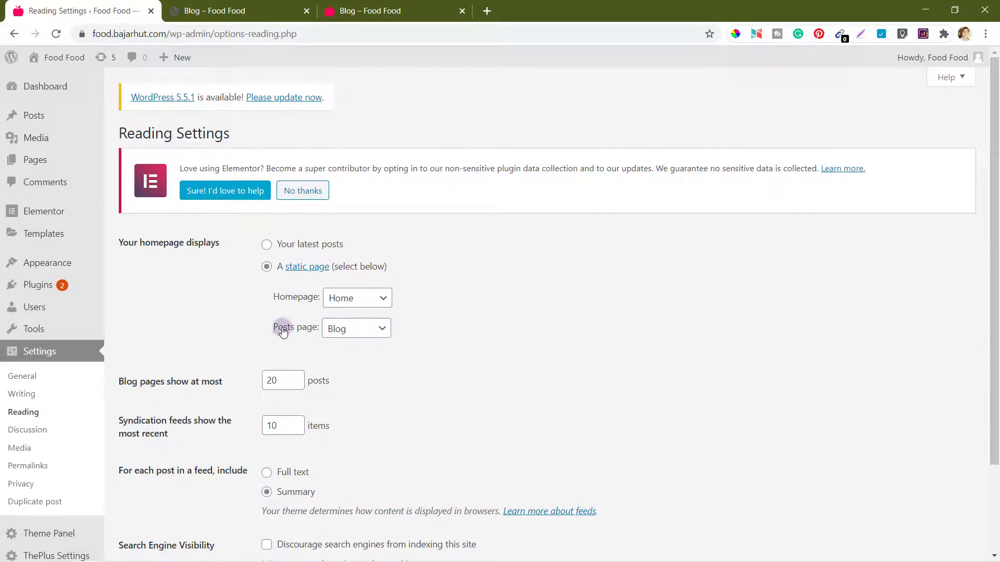
Step: Set New Blog as the posts page, then view the live Blog page
{"action": "left_click", "coordinate": [381, 333]}
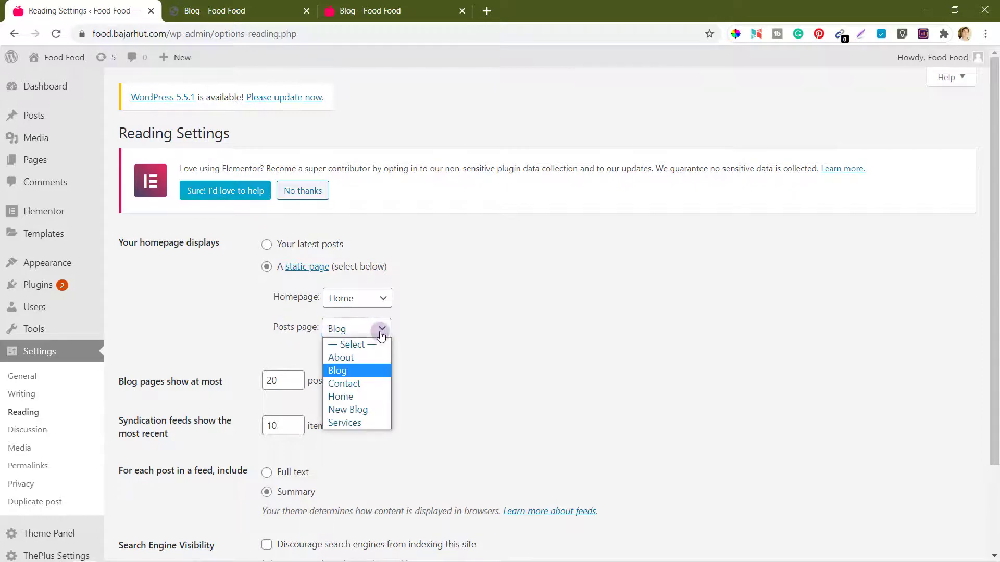
{"action": "left_click", "coordinate": [357, 411]}
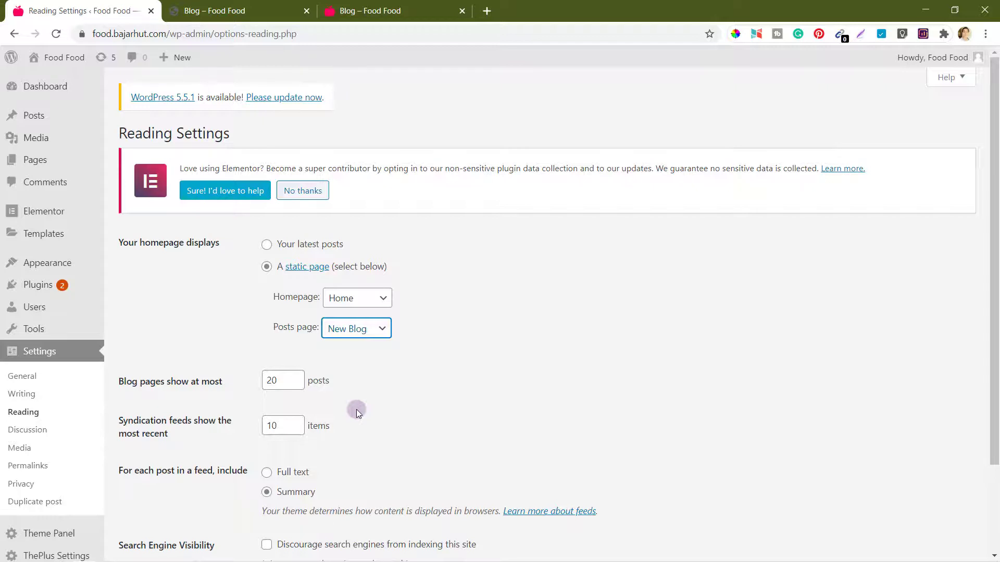
{"action": "left_click", "coordinate": [436, 354]}
{"action": "scroll", "coordinate": [436, 354], "scroll_direction": "down", "scroll_amount": 2}
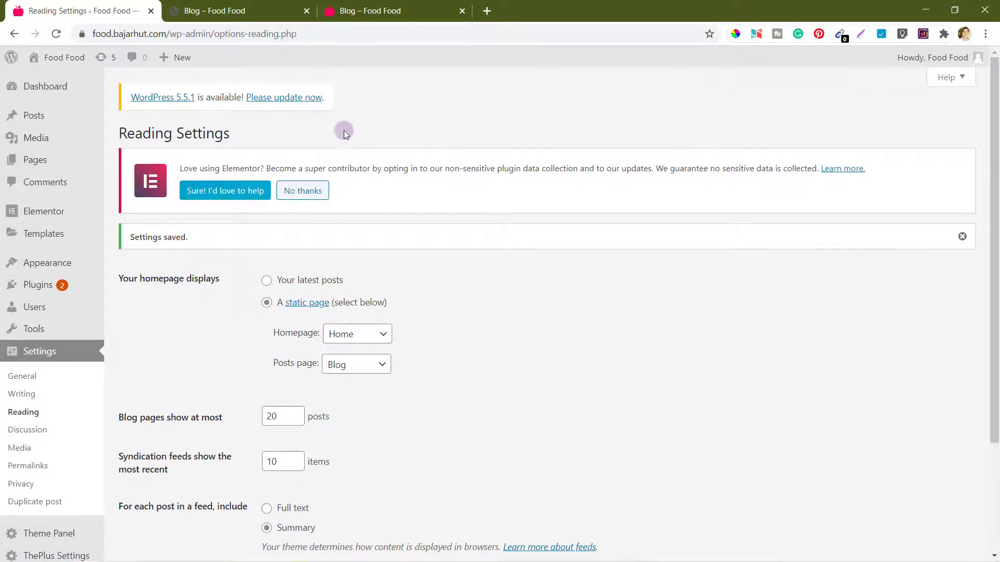
{"action": "left_click", "coordinate": [376, 5]}
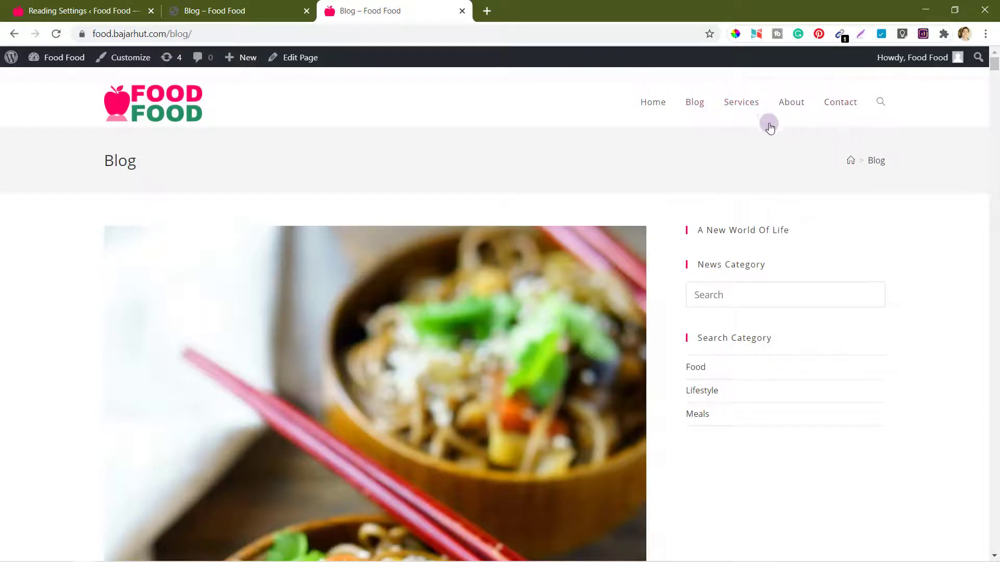
Step: Add the New Blog page to the Primary menu just after Blog and save the menu
{"action": "left_click", "coordinate": [65, 7]}
{"action": "mouse_move", "coordinate": [49, 267]}
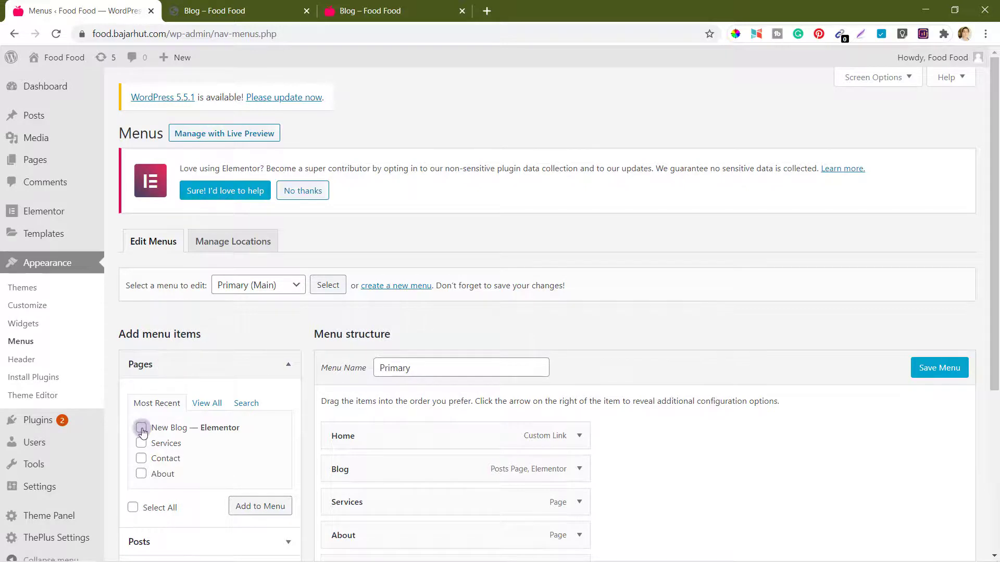
{"action": "left_click", "coordinate": [259, 505]}
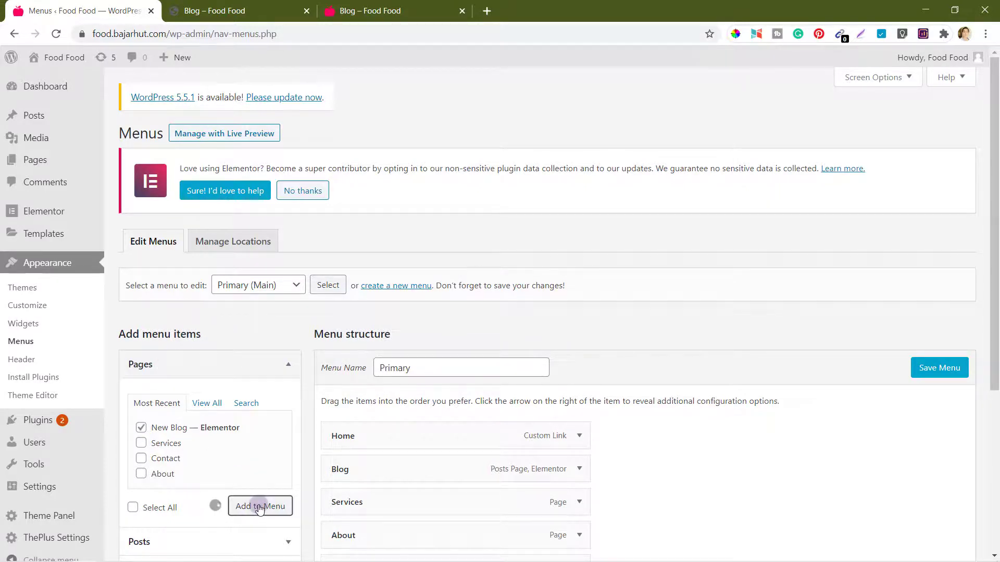
{"action": "scroll", "coordinate": [782, 480], "scroll_direction": "down", "scroll_amount": 2}
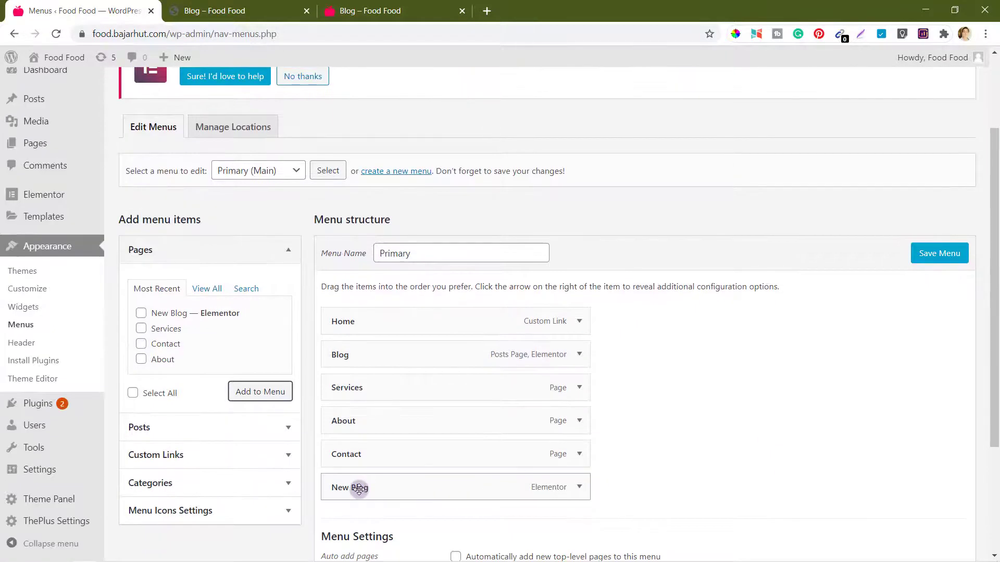
{"action": "left_click_drag", "start_coordinate": [357, 487], "coordinate": [341, 388]}
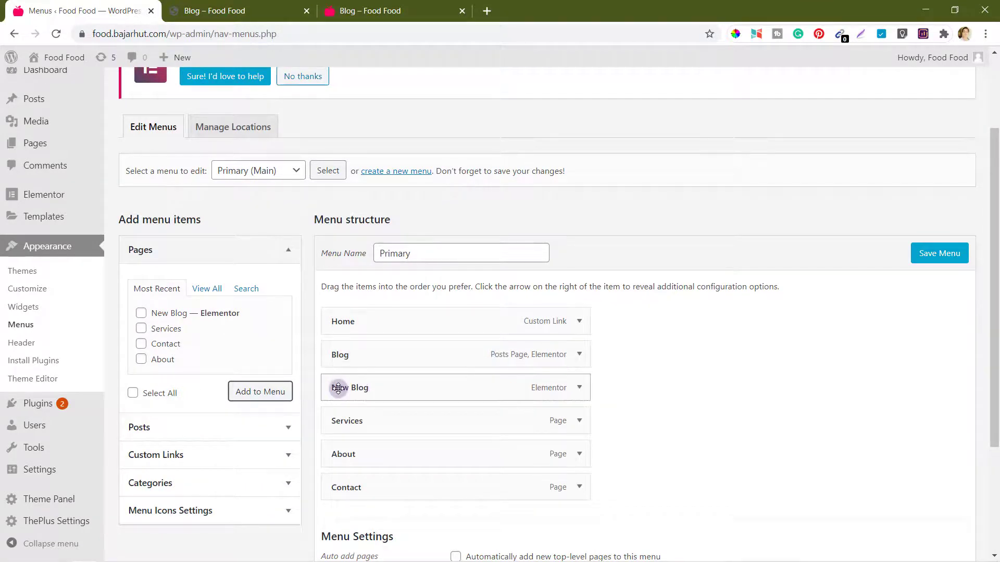
{"action": "left_click", "coordinate": [943, 254]}
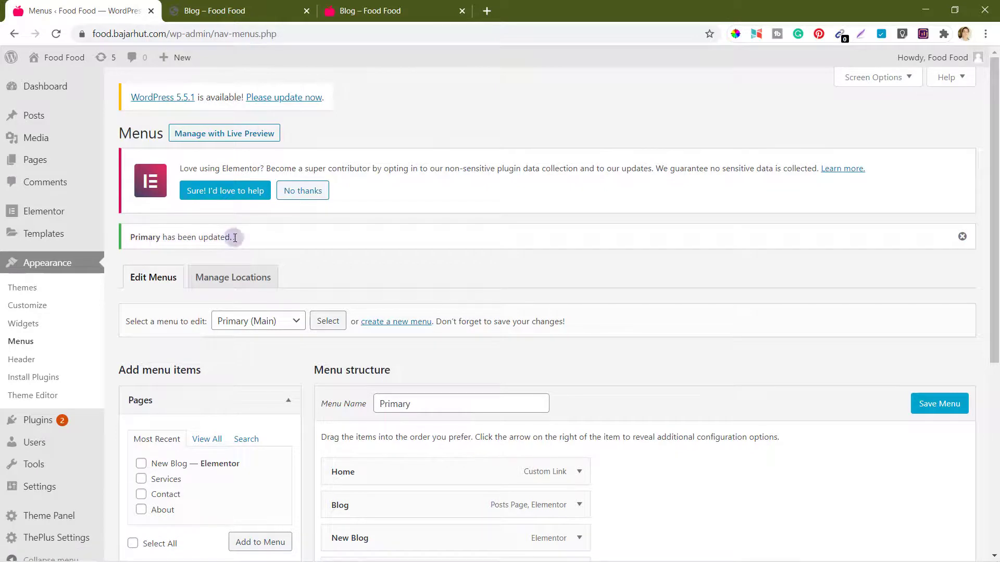
Step: Save New Blog as the posts page in Reading Settings and reload the live Blog page
{"action": "mouse_move", "coordinate": [37, 486]}
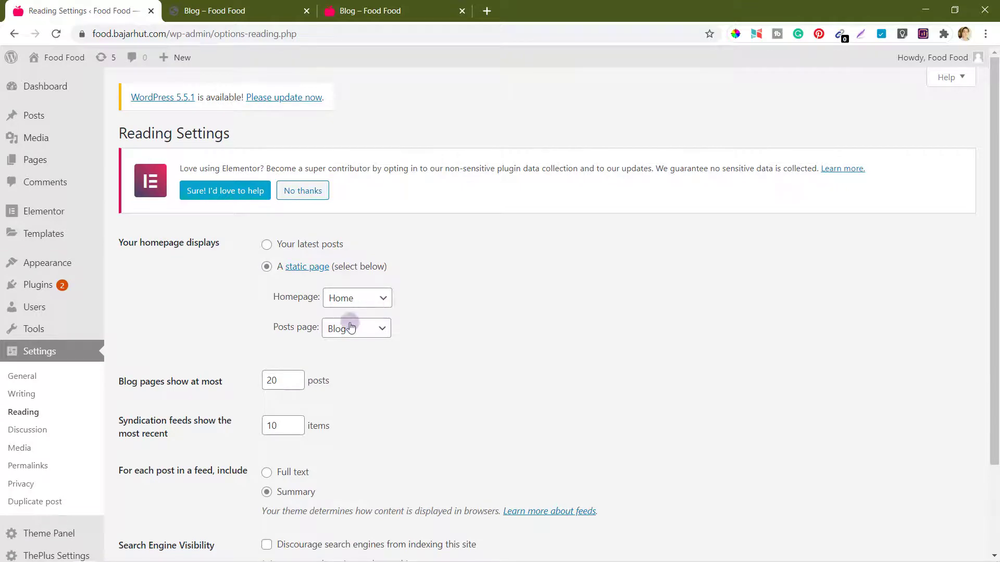
{"action": "left_click", "coordinate": [345, 329]}
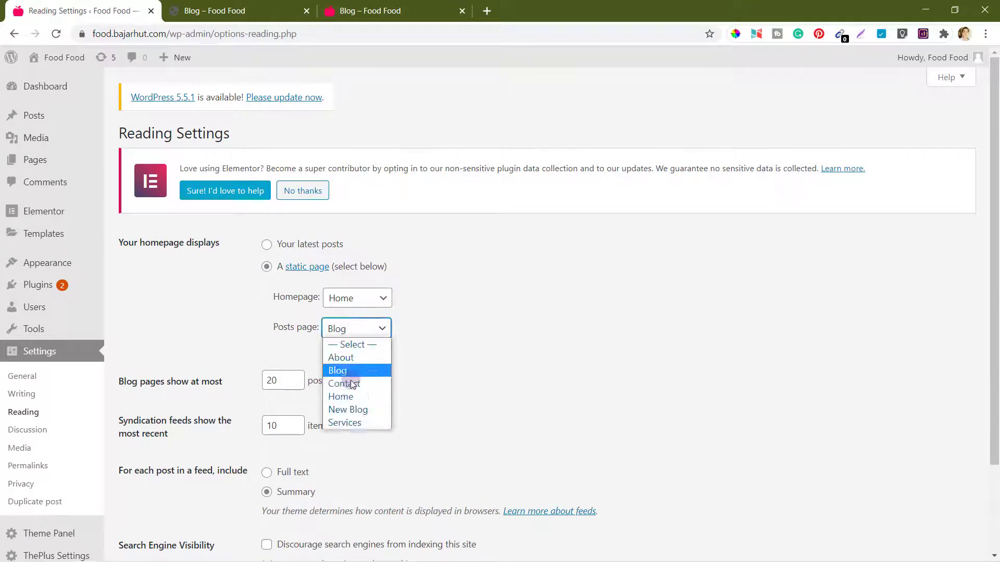
{"action": "left_click", "coordinate": [352, 410]}
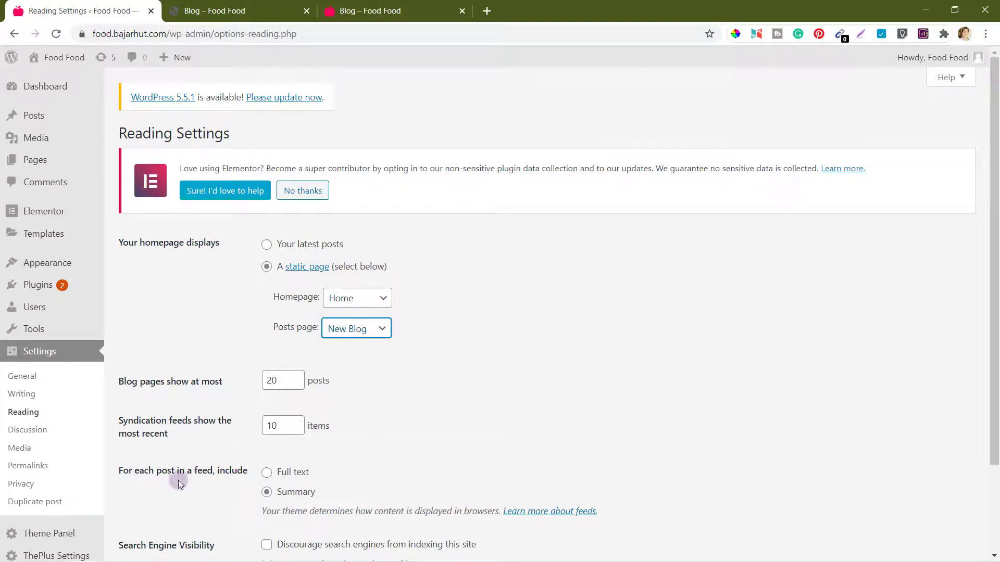
{"action": "scroll", "coordinate": [171, 361], "scroll_direction": "down", "scroll_amount": 2}
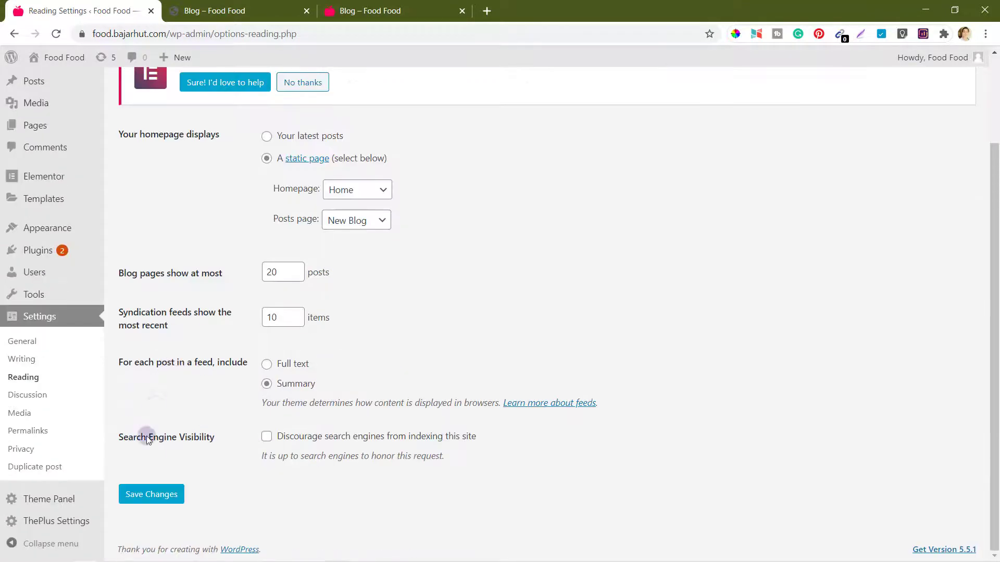
{"action": "left_click", "coordinate": [141, 498]}
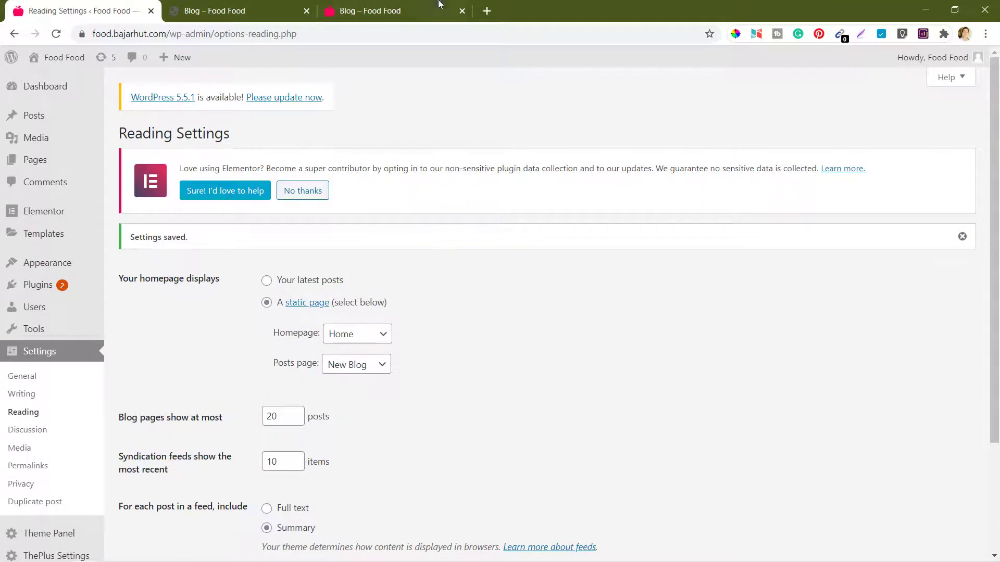
{"action": "left_click", "coordinate": [423, 5]}
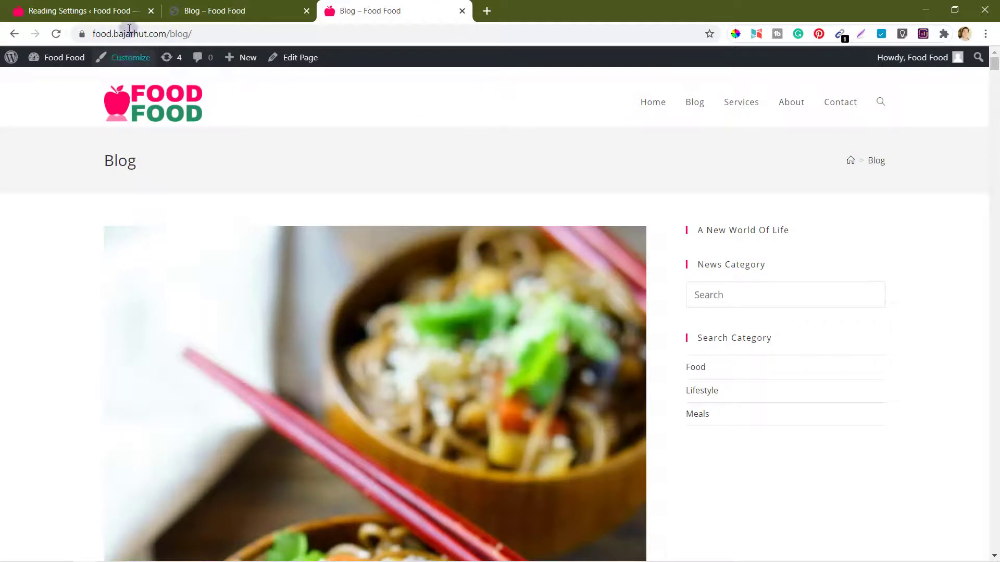
{"action": "left_click", "coordinate": [57, 34]}
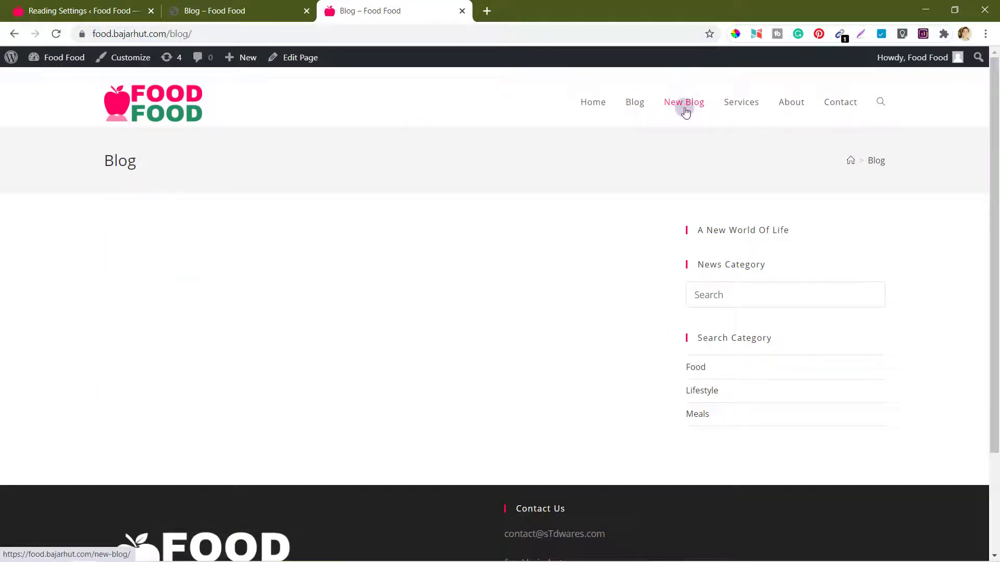
Step: Open New Blog from the site menu and scroll its post list and category sidebar
{"action": "left_click", "coordinate": [635, 102]}
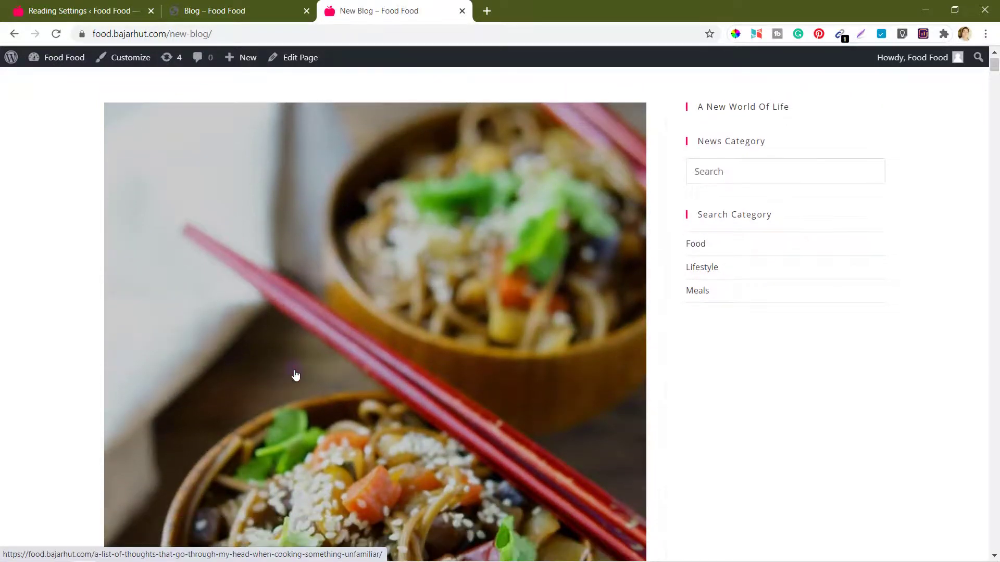
{"action": "scroll", "coordinate": [296, 375], "scroll_direction": "down", "scroll_amount": 5}
{"action": "scroll", "coordinate": [295, 375], "scroll_direction": "down", "scroll_amount": 8}
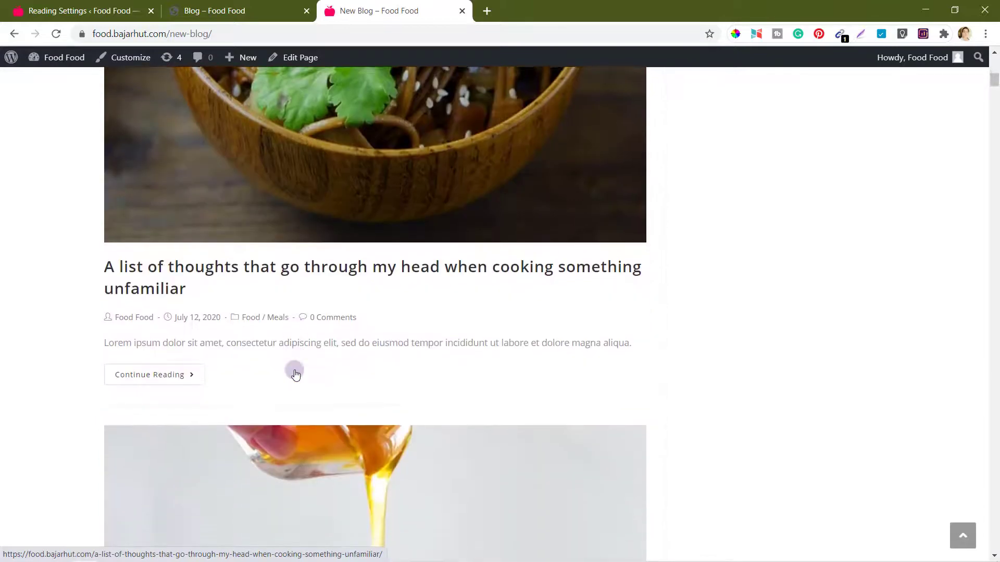
{"action": "scroll", "coordinate": [295, 375], "scroll_direction": "down", "scroll_amount": 6}
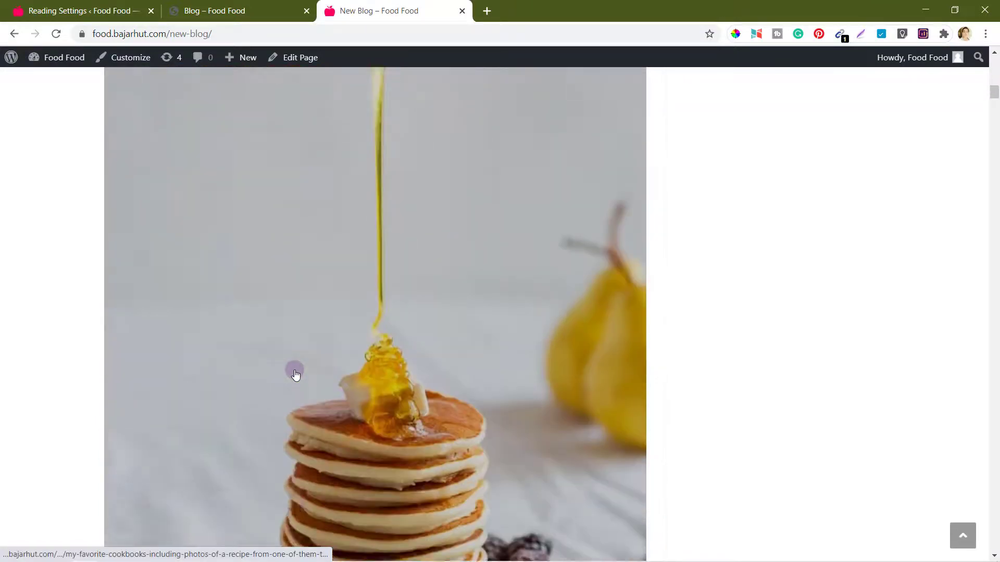
{"action": "scroll", "coordinate": [295, 375], "scroll_direction": "down", "scroll_amount": 1}
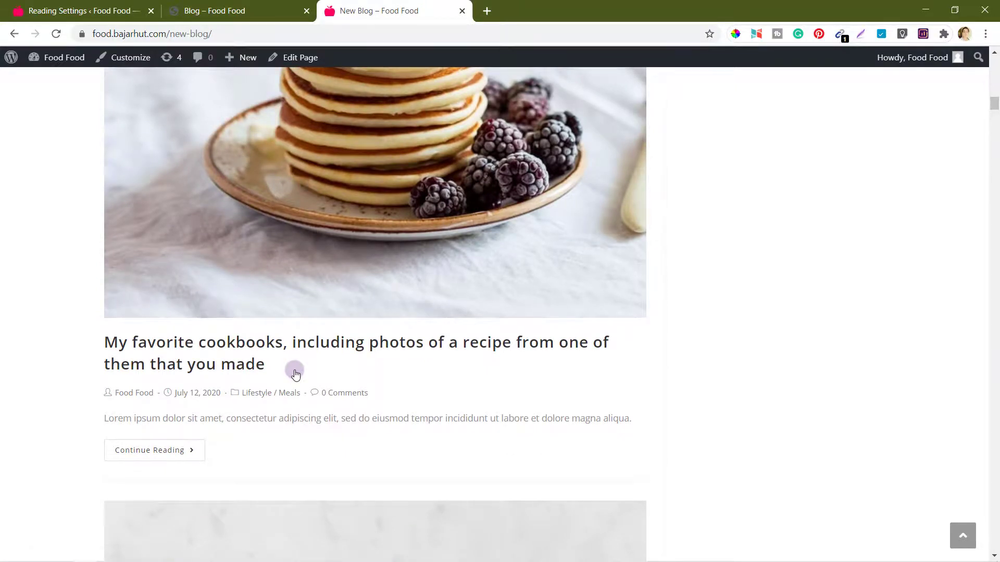
{"action": "scroll", "coordinate": [296, 375], "scroll_direction": "up", "scroll_amount": 18}
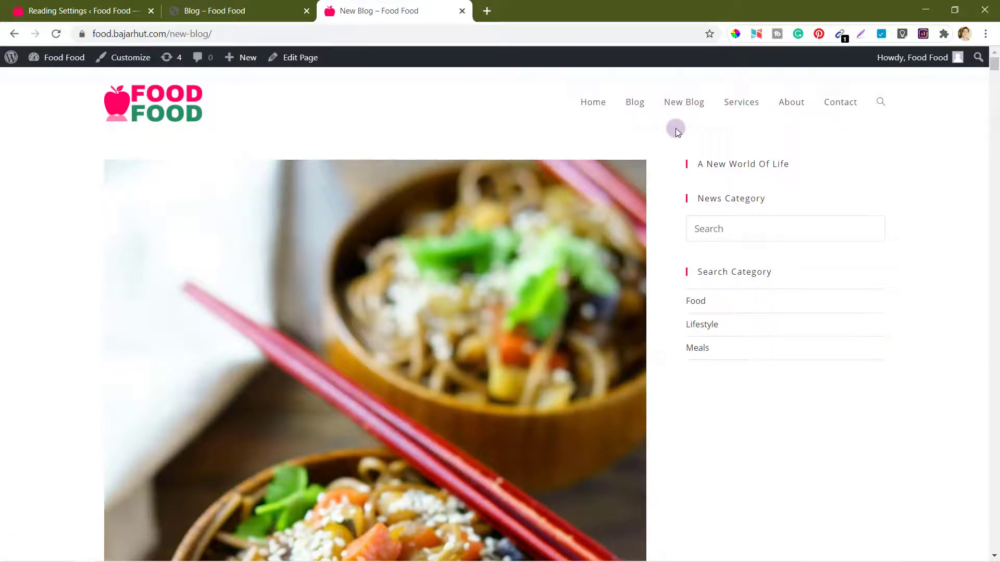
Step: Reset the posts page to '— Select —', save Reading Settings, and reload the live site
{"action": "left_click", "coordinate": [57, 9]}
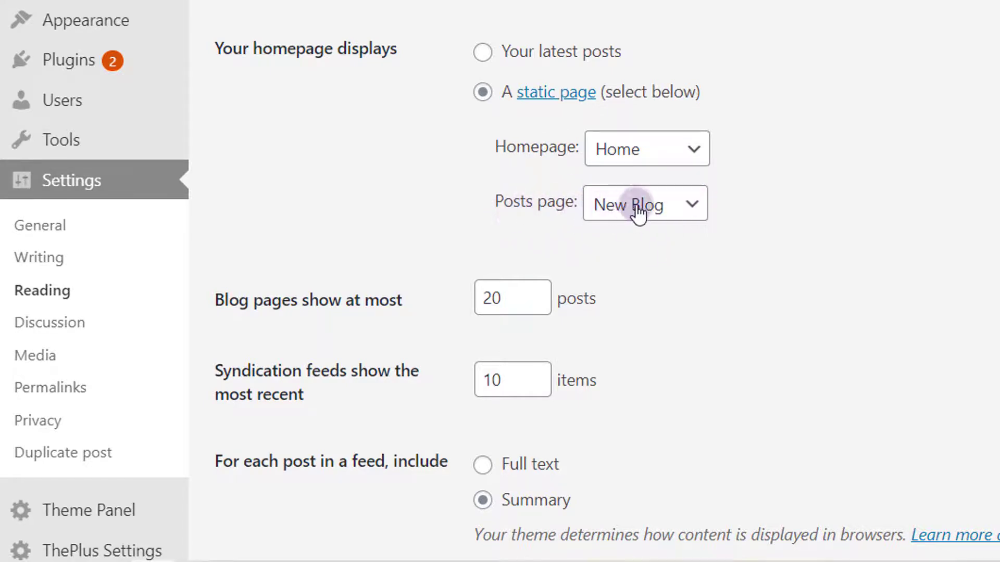
{"action": "left_click", "coordinate": [652, 213]}
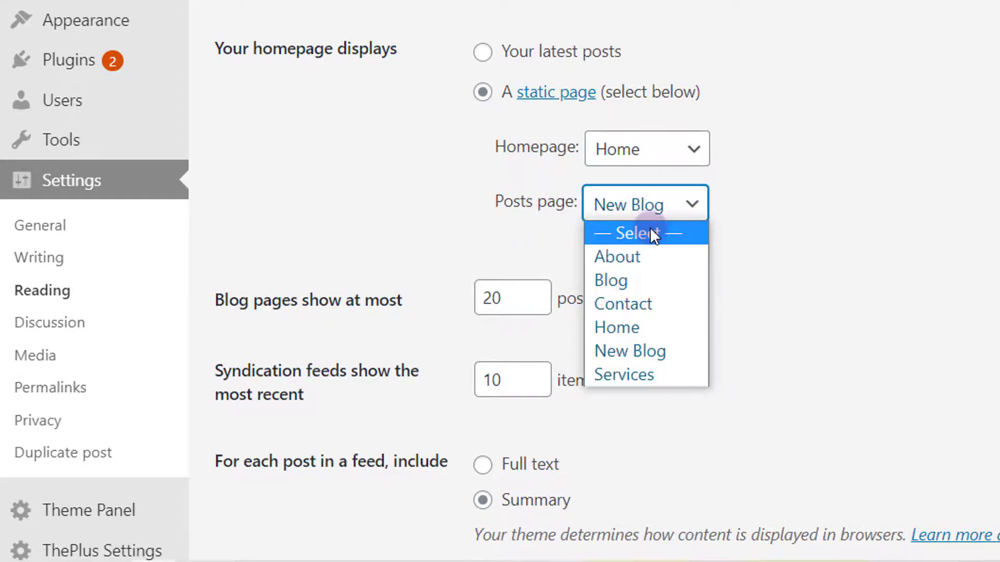
{"action": "left_click", "coordinate": [652, 234]}
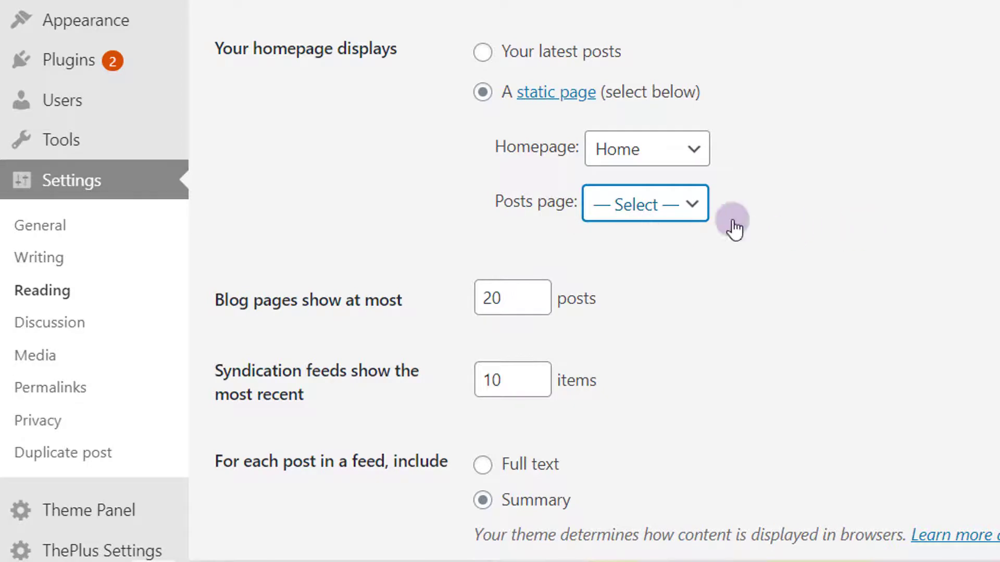
{"action": "left_click", "coordinate": [804, 232]}
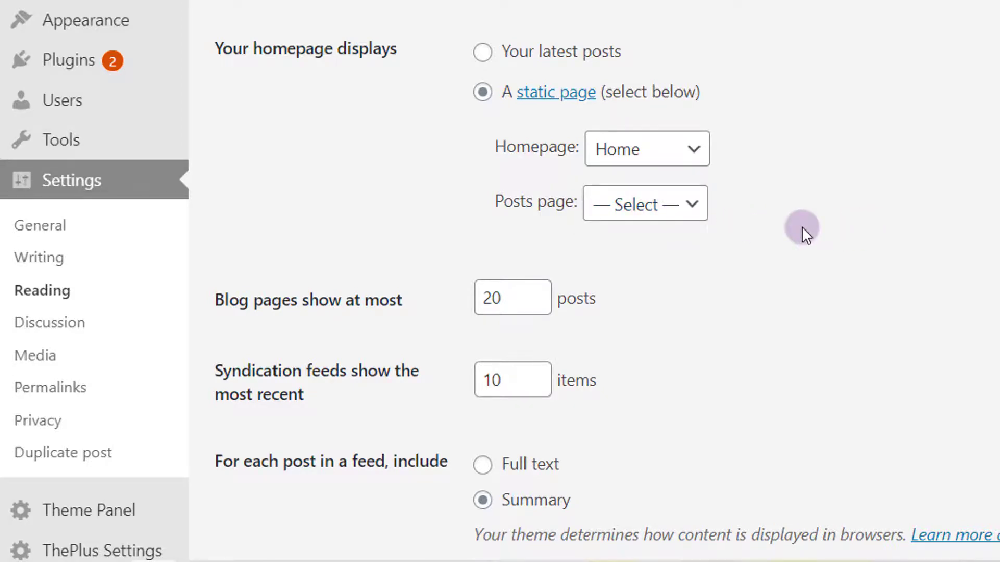
{"action": "scroll", "coordinate": [328, 199], "scroll_direction": "down", "scroll_amount": 3}
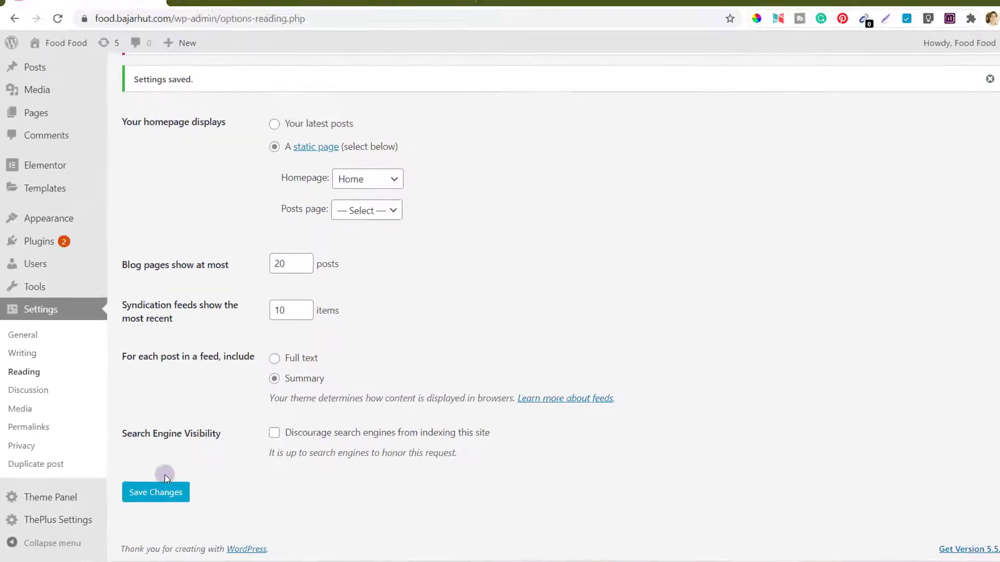
{"action": "left_click", "coordinate": [155, 492]}
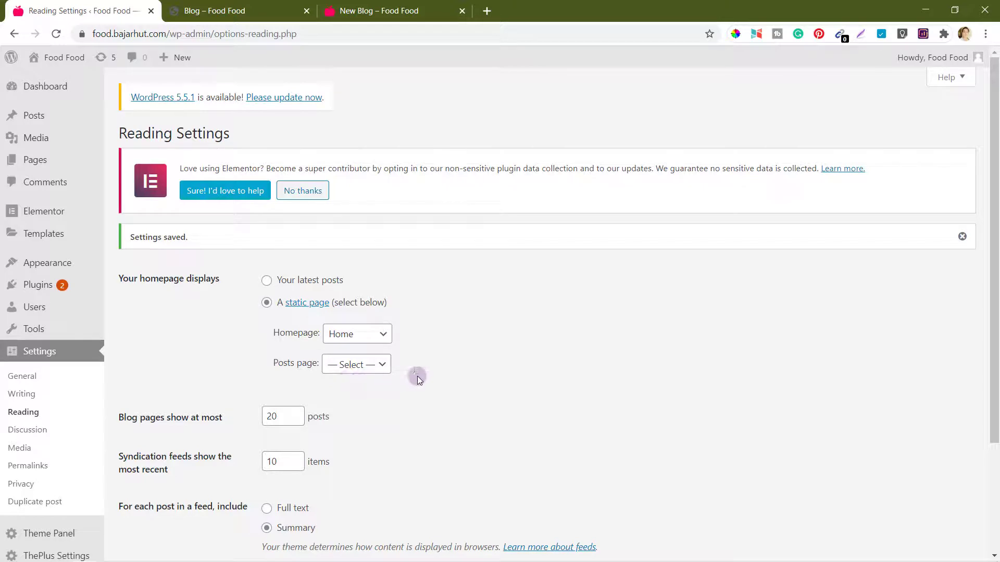
{"action": "left_click", "coordinate": [364, 10]}
{"action": "left_click", "coordinate": [58, 33]}
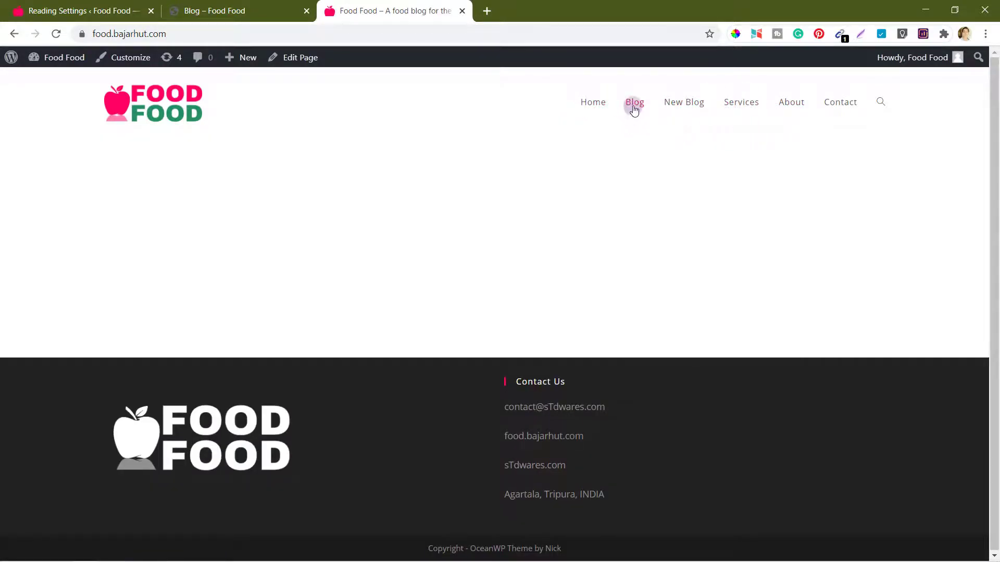
Step: View the page with the three-column Top Posts grid from the site menu, then return to Reading Settings
{"action": "left_click", "coordinate": [635, 102]}
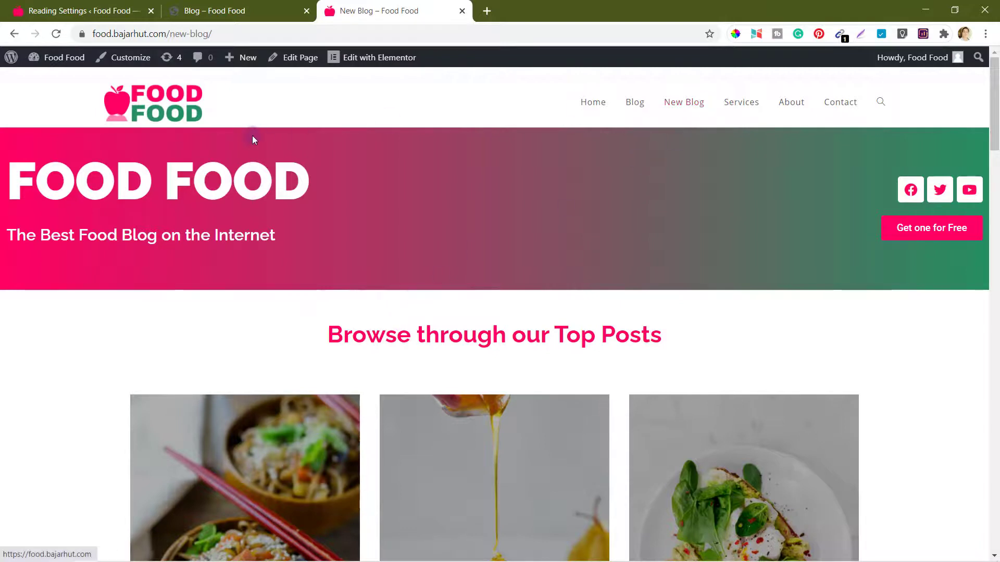
{"action": "left_click", "coordinate": [63, 11]}
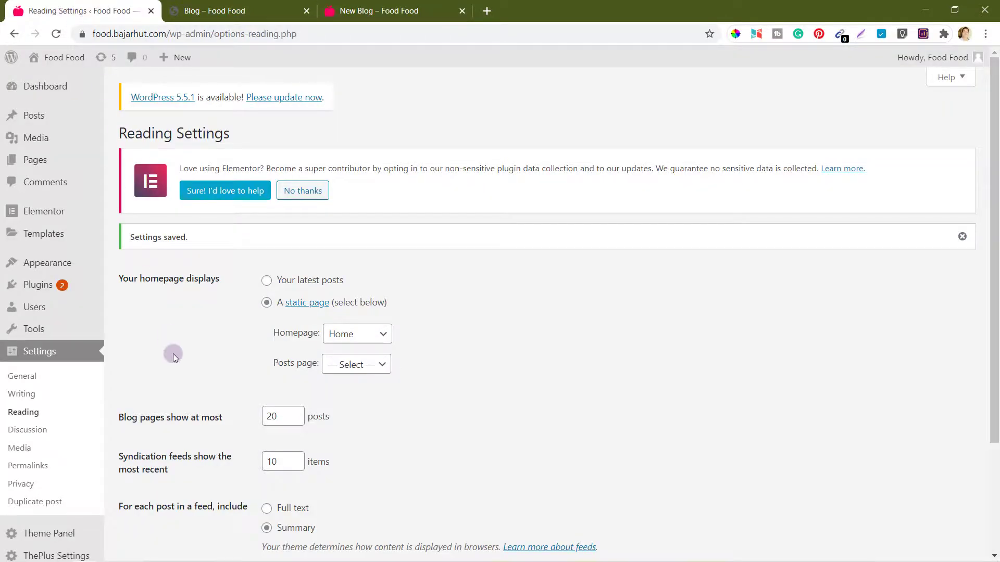
Step: Remove the old Blog item from the Primary menu
{"action": "mouse_move", "coordinate": [45, 264]}
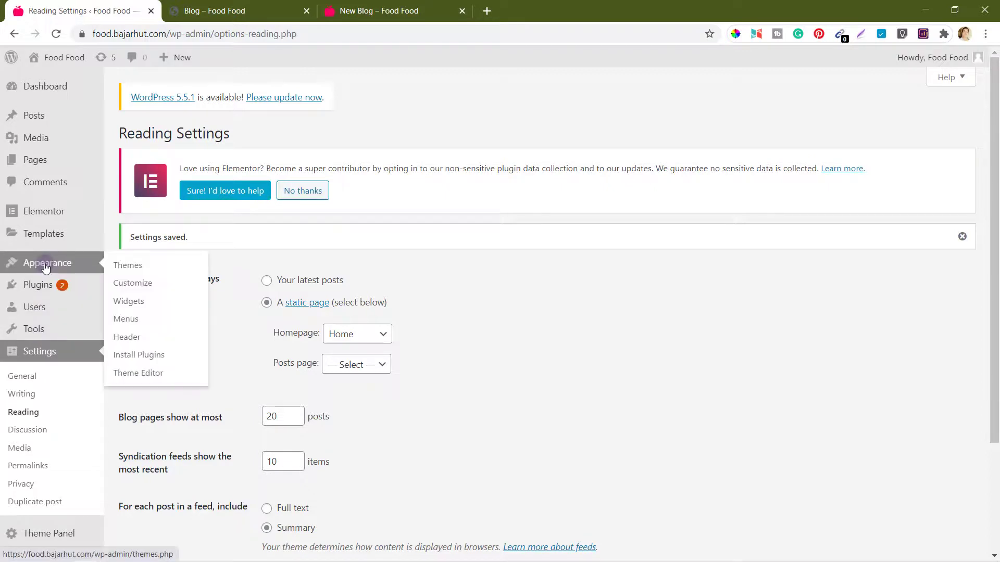
{"action": "left_click", "coordinate": [130, 323]}
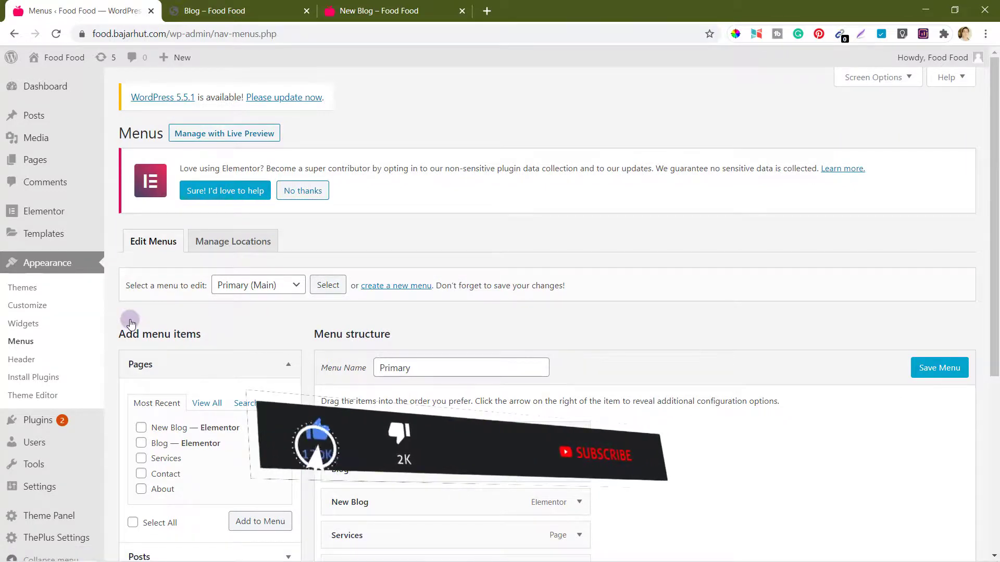
{"action": "scroll", "coordinate": [613, 347], "scroll_direction": "down", "scroll_amount": 1}
{"action": "scroll", "coordinate": [614, 347], "scroll_direction": "down", "scroll_amount": 3}
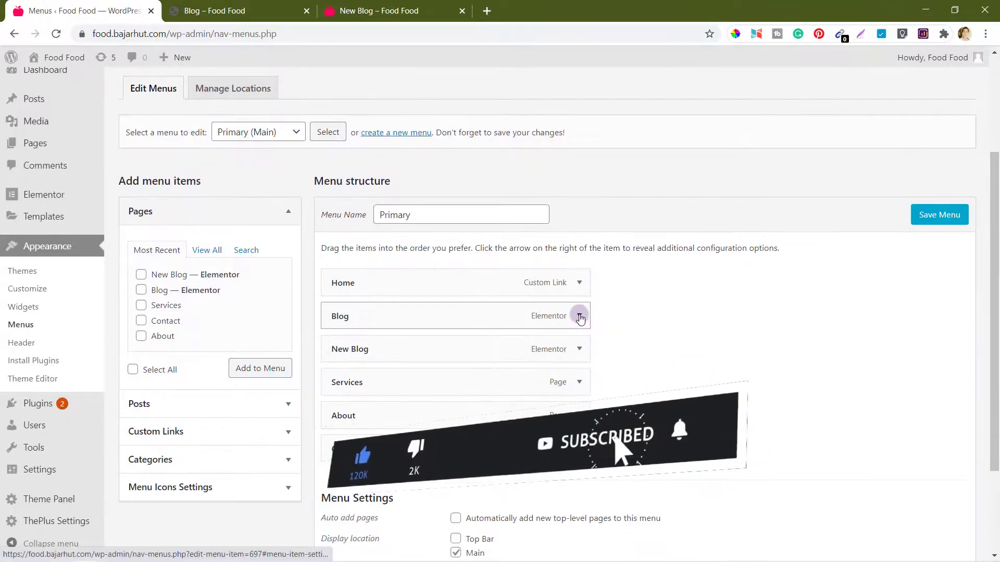
{"action": "left_click", "coordinate": [579, 317]}
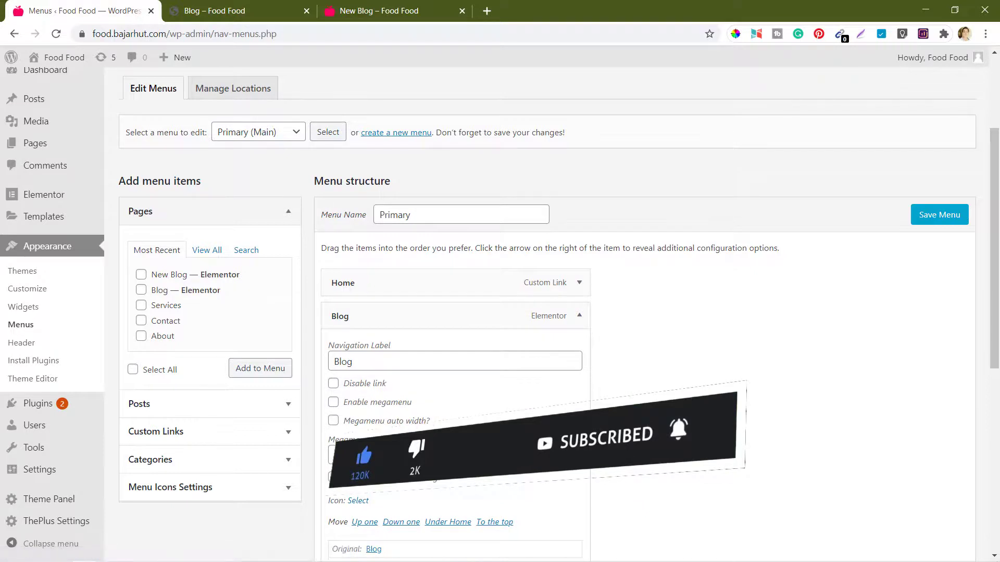
{"action": "scroll", "coordinate": [364, 406], "scroll_direction": "down", "scroll_amount": 3}
{"action": "left_click", "coordinate": [348, 395]}
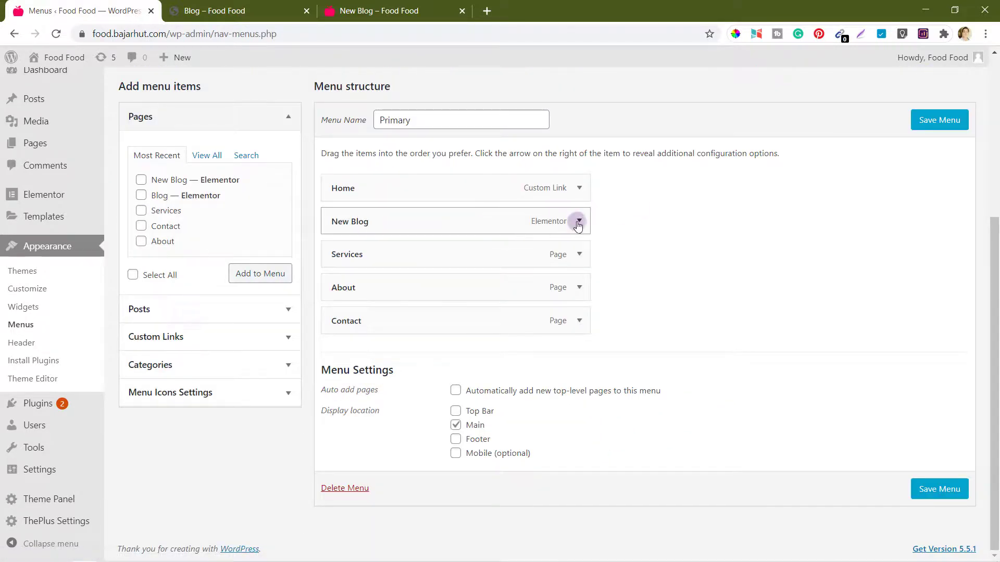
Step: Relabel the New Blog menu item 'nBlog' and save the menu
{"action": "left_click", "coordinate": [578, 221]}
{"action": "scroll", "coordinate": [484, 243], "scroll_direction": "down", "scroll_amount": 2}
{"action": "double_click", "coordinate": [343, 179]}
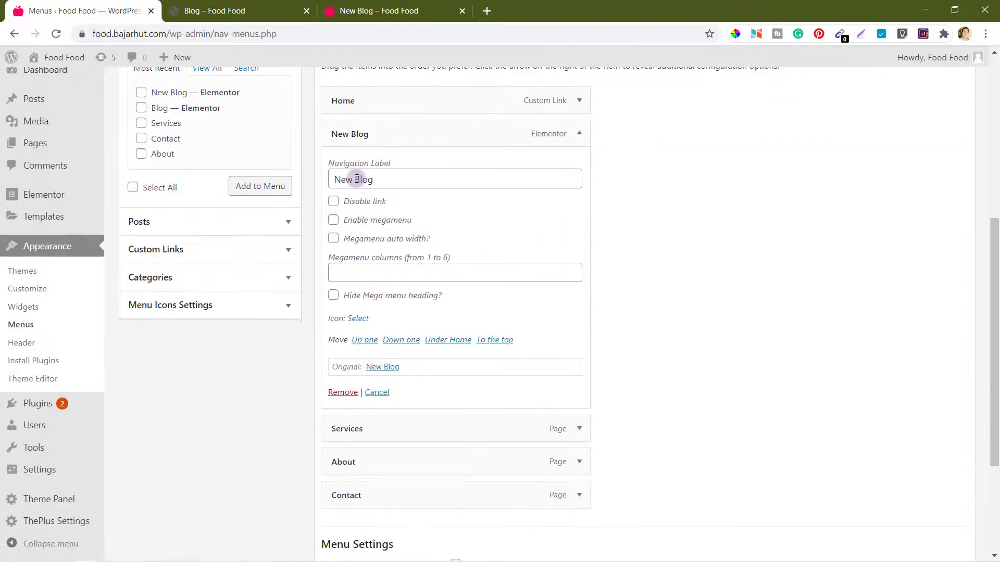
{"action": "key", "text": "BackSpace"}
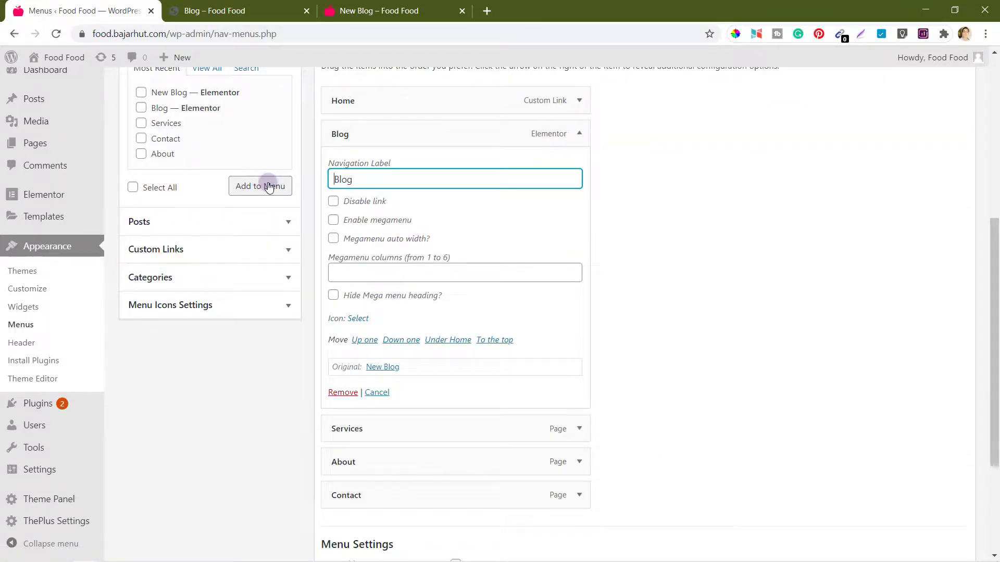
{"action": "type", "text": "n"}
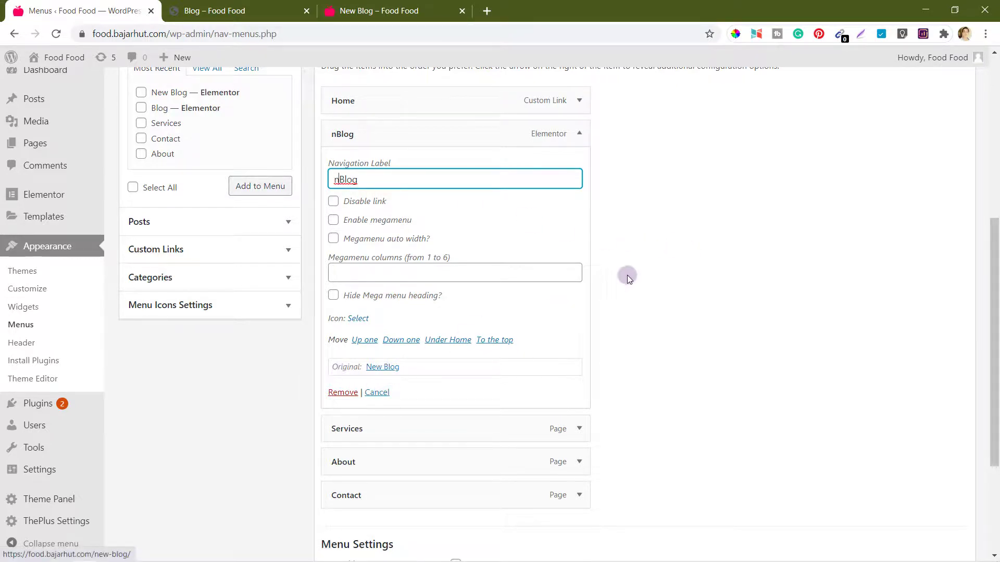
{"action": "left_click", "coordinate": [654, 265]}
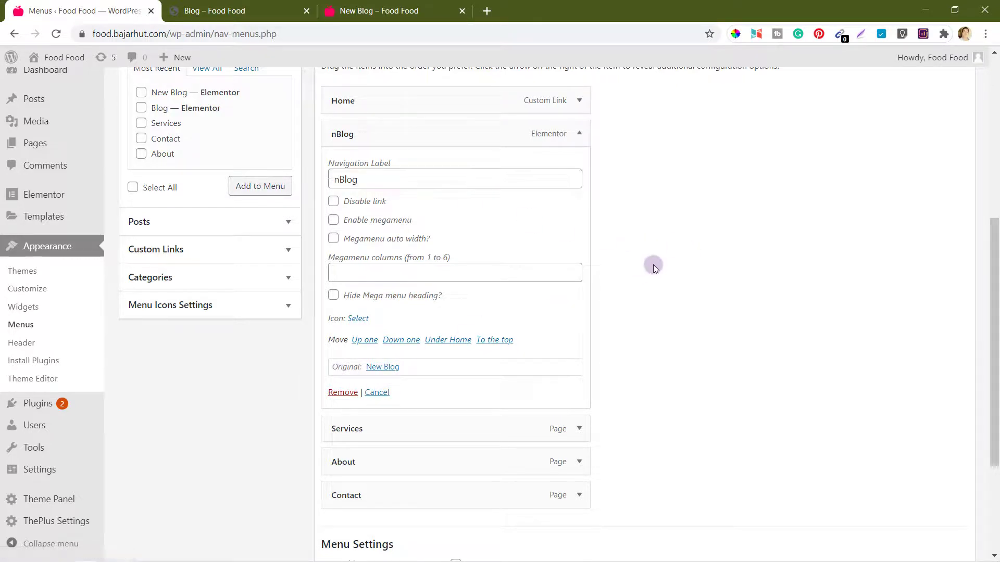
{"action": "left_click", "coordinate": [579, 134]}
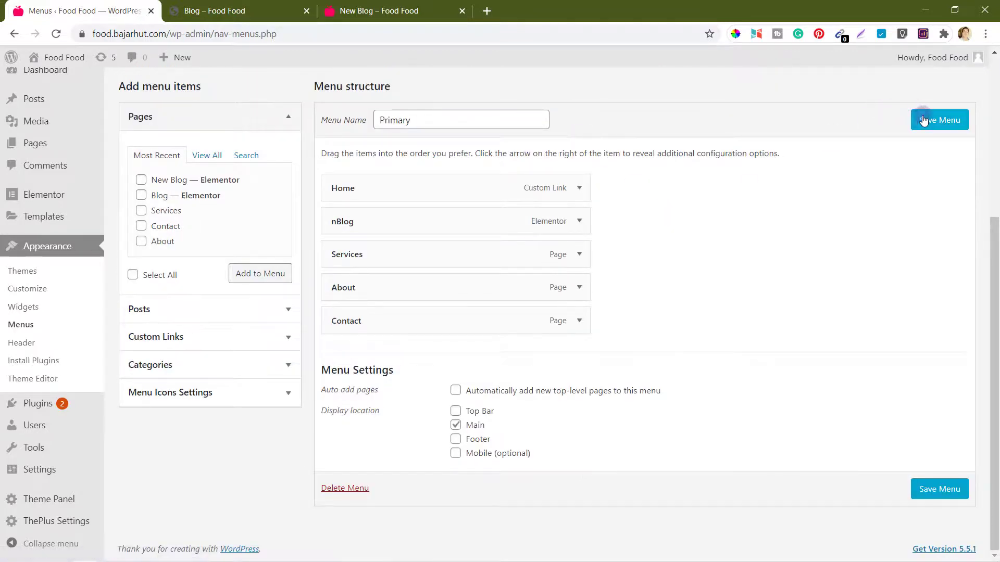
{"action": "left_click", "coordinate": [940, 120]}
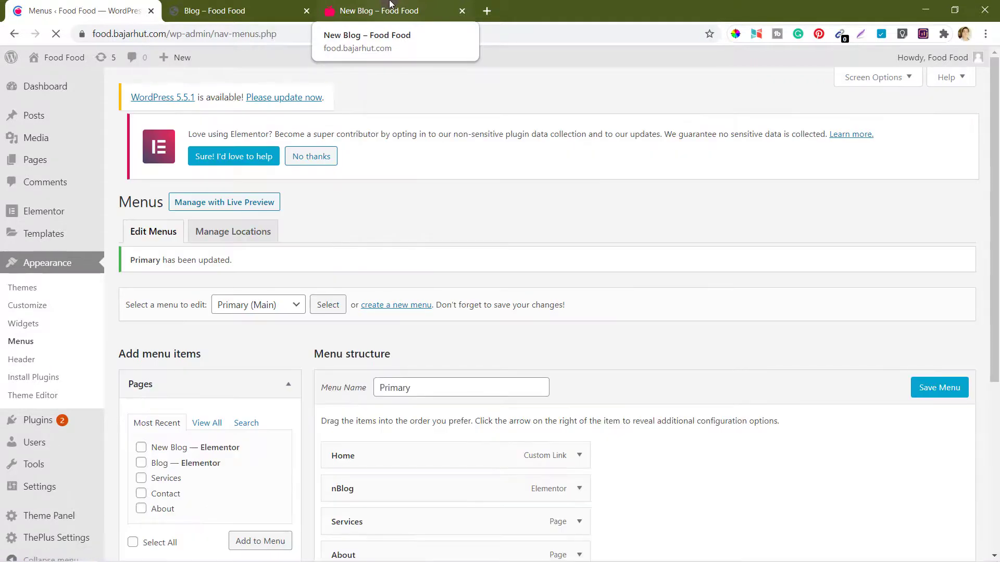
Step: Reload the live site, go Home, then open nBlog and scroll its three-column post grid
{"action": "left_click", "coordinate": [390, 6]}
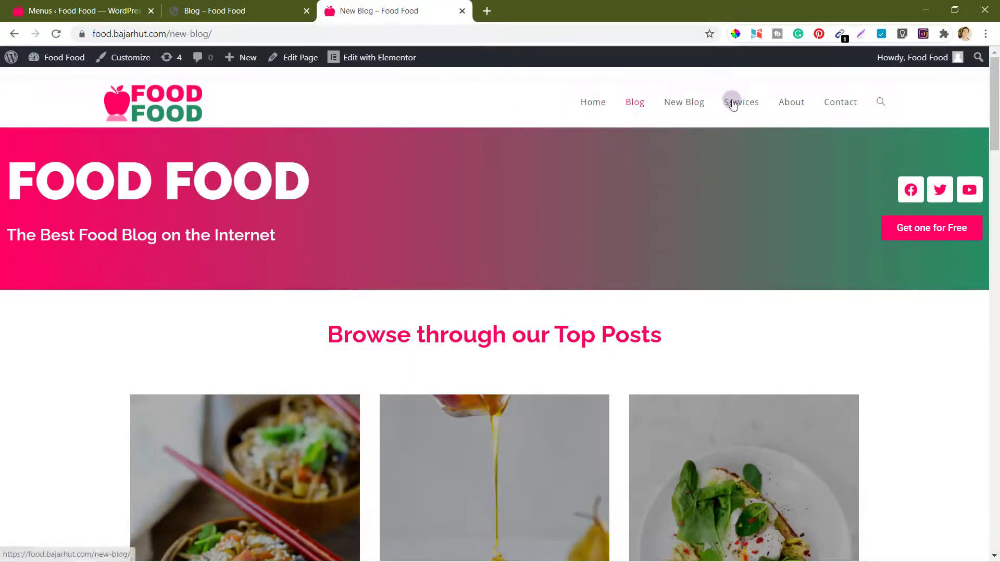
{"action": "left_click", "coordinate": [57, 34]}
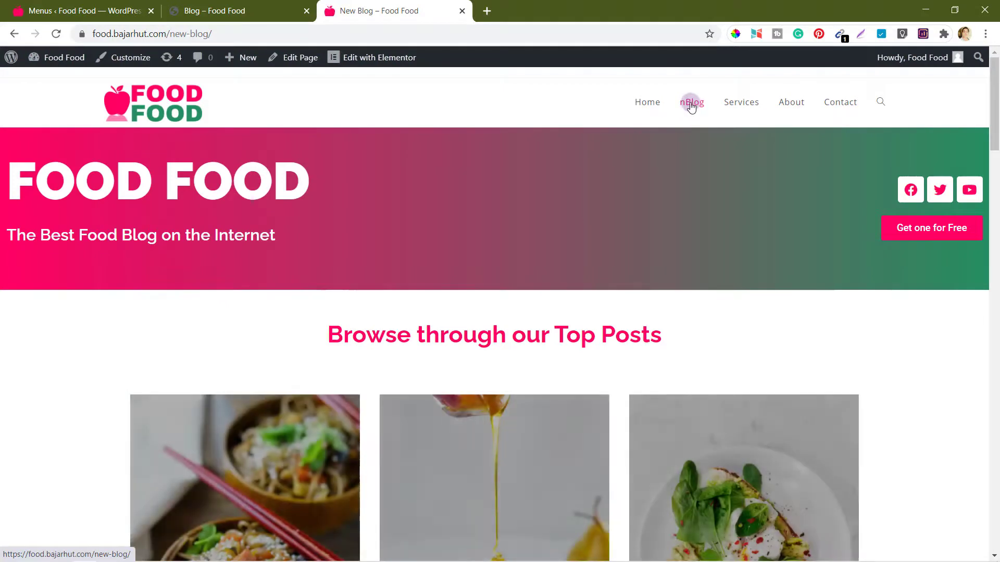
{"action": "left_click", "coordinate": [646, 104]}
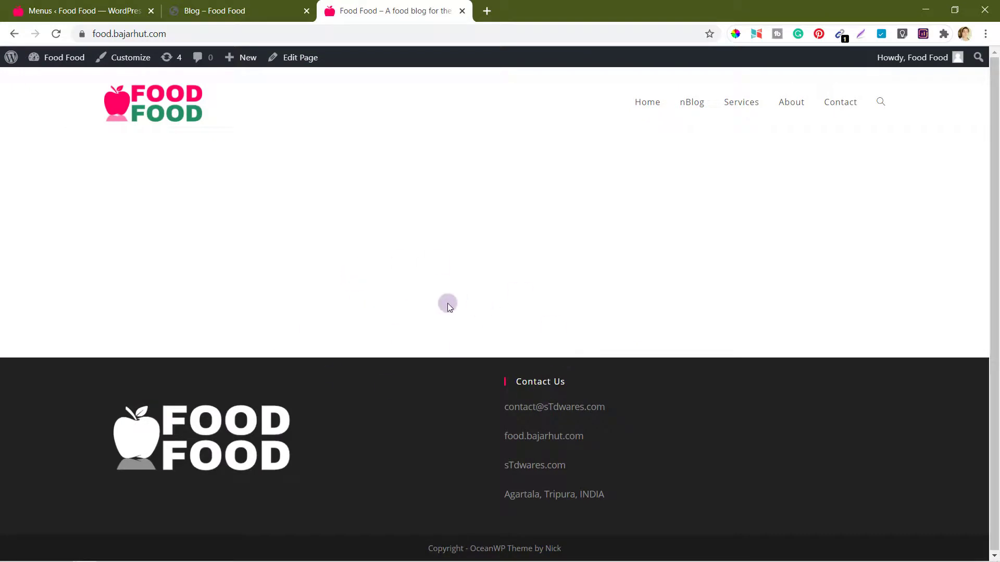
{"action": "left_click", "coordinate": [699, 103]}
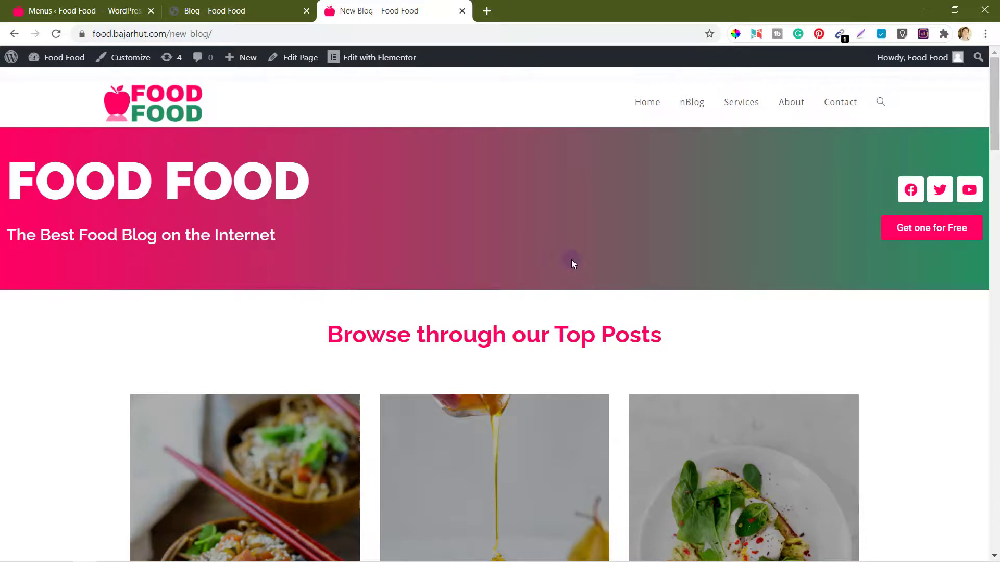
{"action": "scroll", "coordinate": [571, 260], "scroll_direction": "down", "scroll_amount": 2}
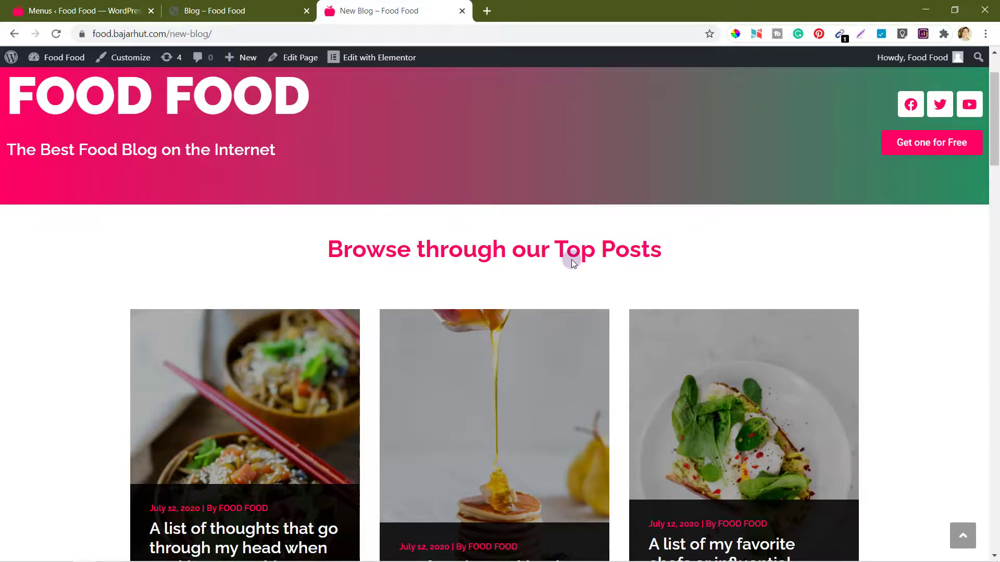
{"action": "scroll", "coordinate": [570, 259], "scroll_direction": "down", "scroll_amount": 2}
{"action": "scroll", "coordinate": [570, 259], "scroll_direction": "down", "scroll_amount": 2}
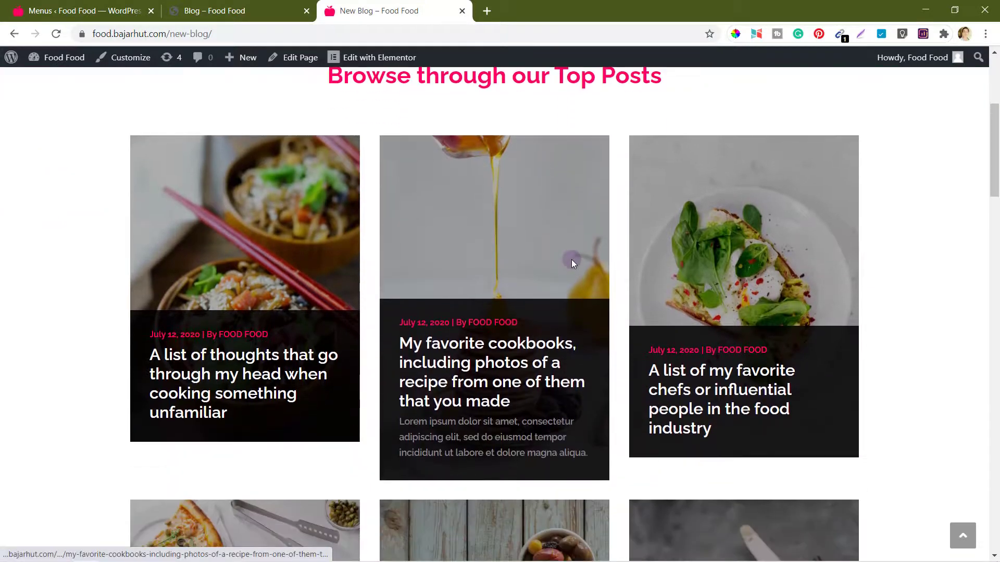
{"action": "scroll", "coordinate": [571, 259], "scroll_direction": "down", "scroll_amount": 2}
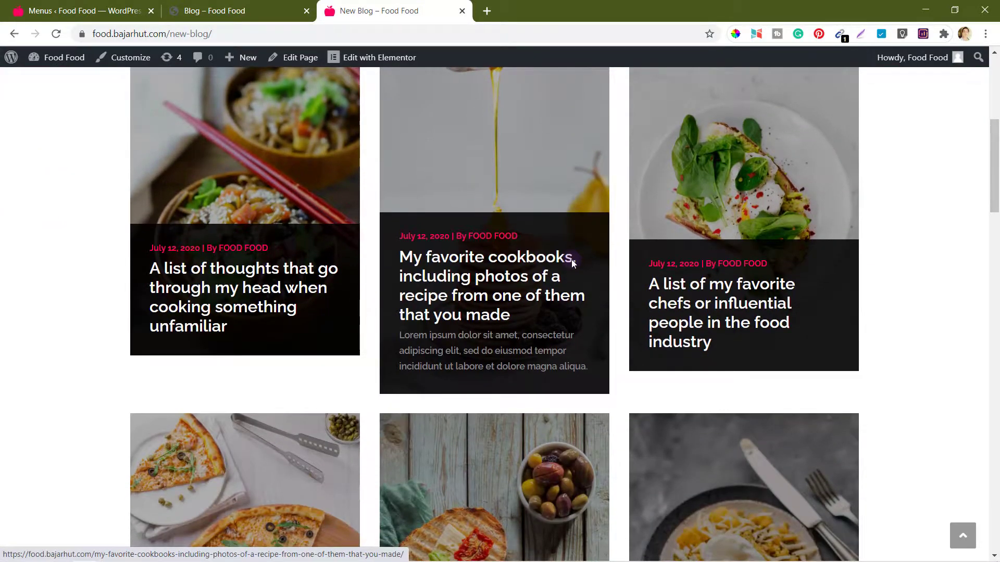
{"action": "scroll", "coordinate": [570, 259], "scroll_direction": "up", "scroll_amount": 10}
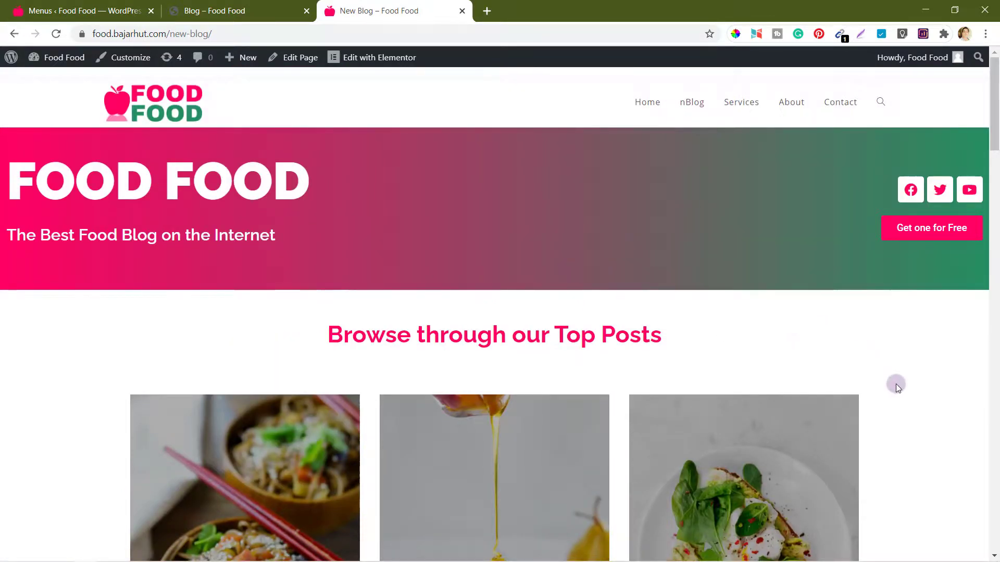
{"action": "scroll", "coordinate": [910, 420], "scroll_direction": "down", "scroll_amount": 4}
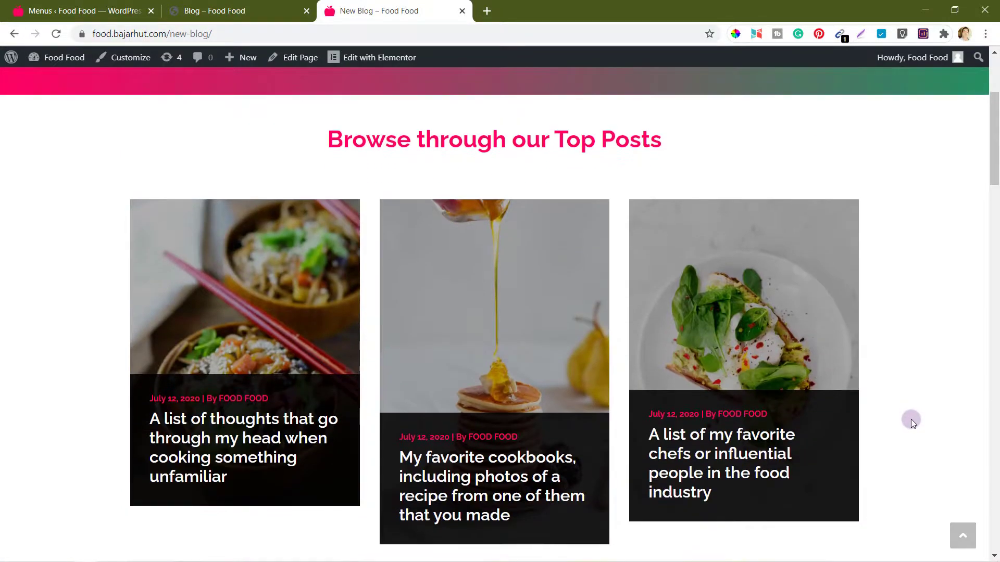
Step: Switch to the old Blog page and scroll through it
{"action": "left_click", "coordinate": [229, 10]}
{"action": "scroll", "coordinate": [99, 302], "scroll_direction": "up", "scroll_amount": 20}
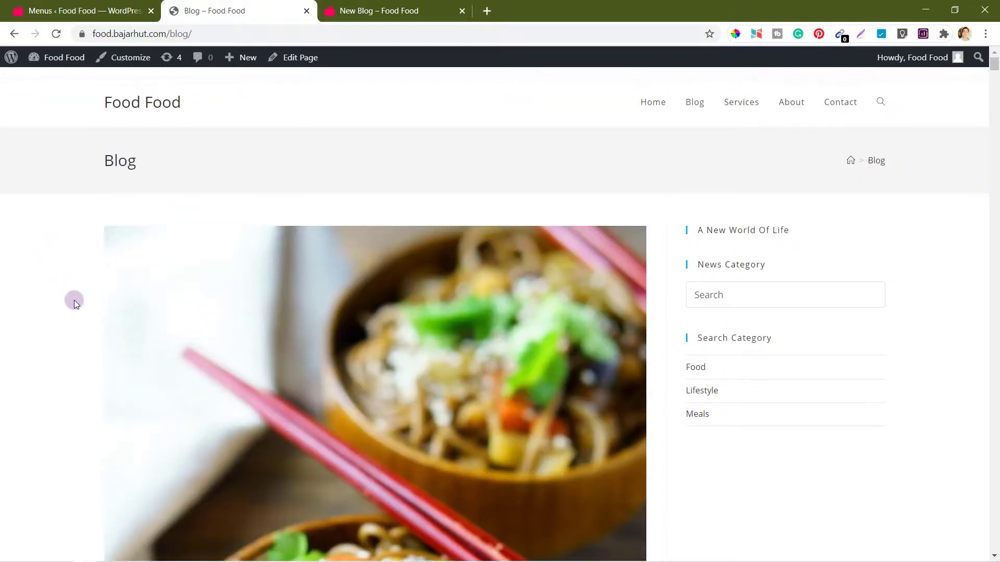
{"action": "scroll", "coordinate": [73, 300], "scroll_direction": "down", "scroll_amount": 1}
{"action": "scroll", "coordinate": [74, 300], "scroll_direction": "up", "scroll_amount": 2}
Step: Open Settings > Reading in the WordPress admin
{"action": "left_click", "coordinate": [367, 9]}
{"action": "left_click", "coordinate": [89, 4]}
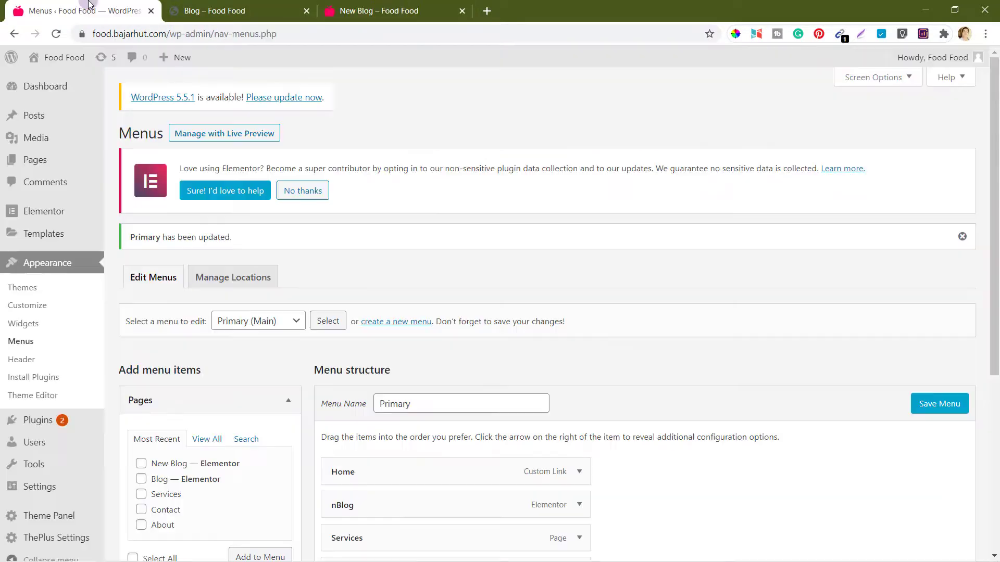
{"action": "mouse_move", "coordinate": [52, 486]}
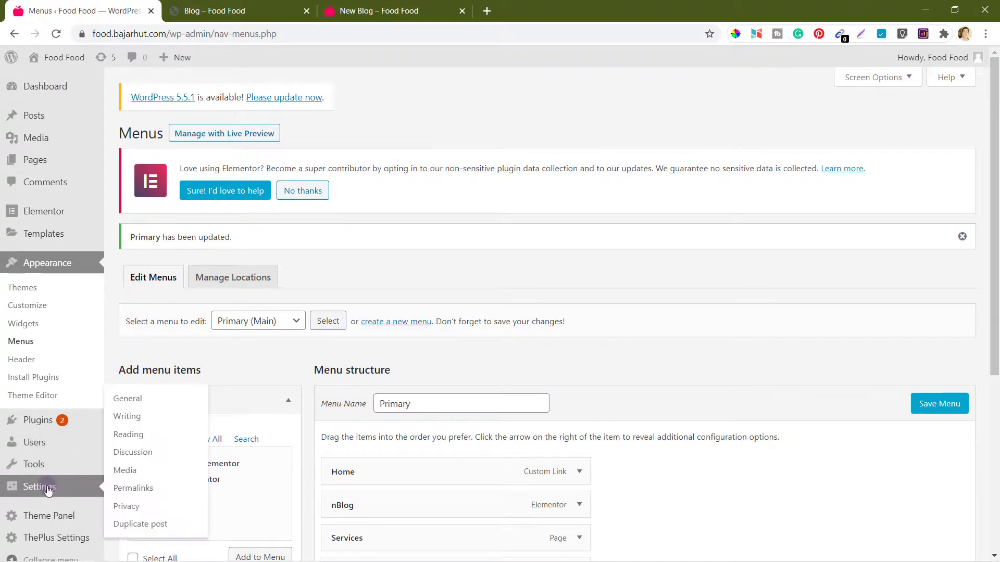
{"action": "left_click", "coordinate": [141, 437]}
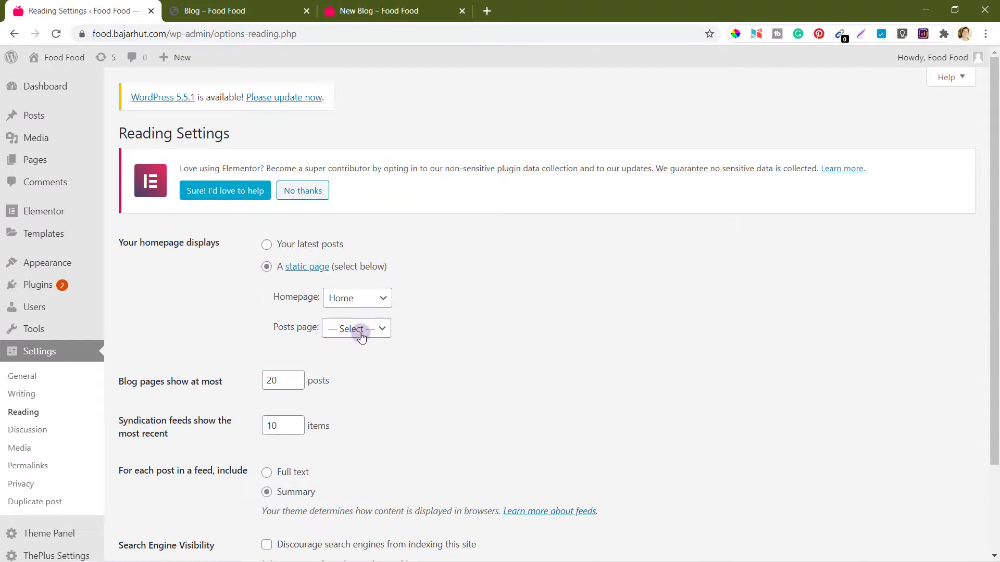
Step: Scroll through the New Blog page's three-column Top Posts grid
{"action": "left_click", "coordinate": [395, 10]}
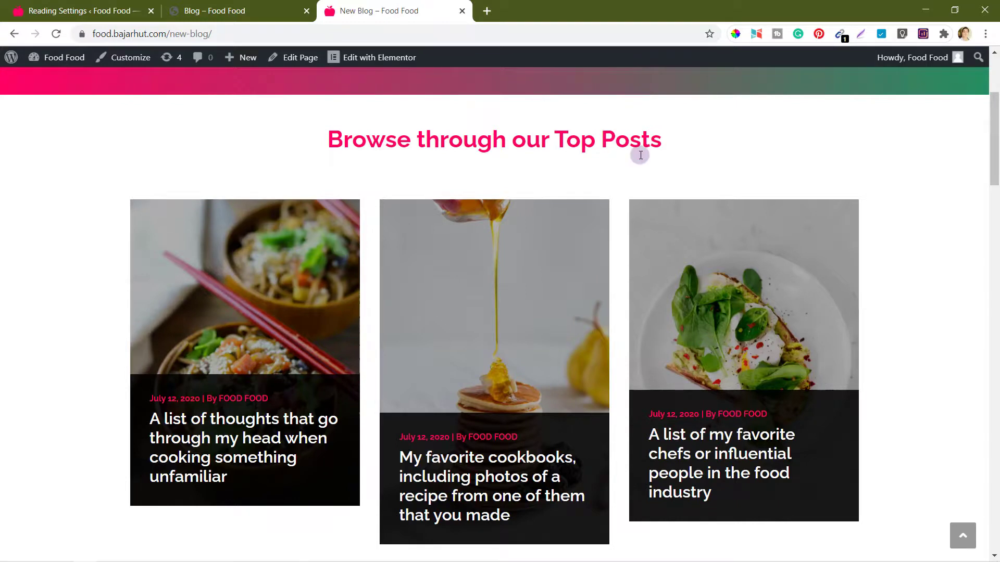
{"action": "scroll", "coordinate": [640, 155], "scroll_direction": "up", "scroll_amount": 4}
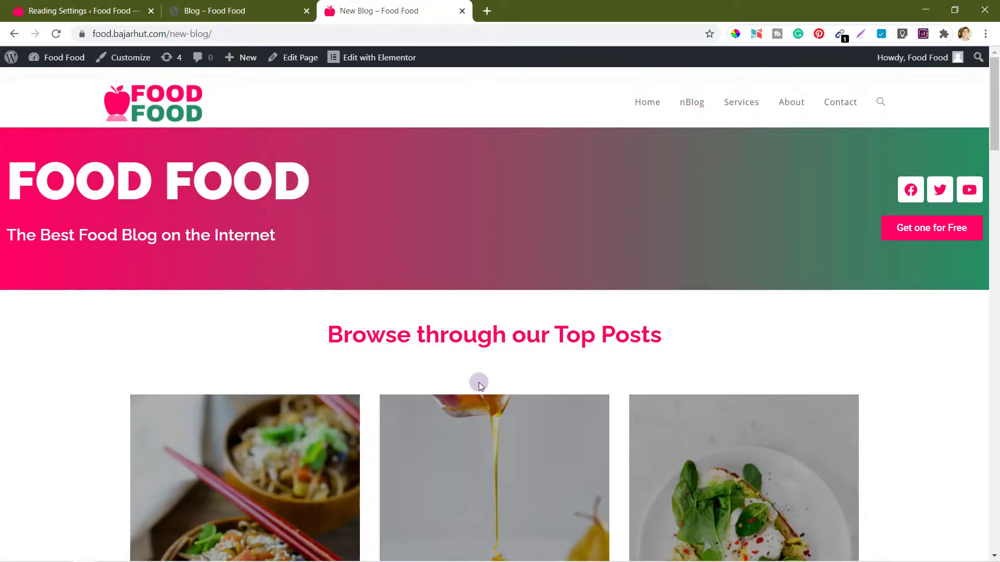
{"action": "scroll", "coordinate": [479, 384], "scroll_direction": "down", "scroll_amount": 20}
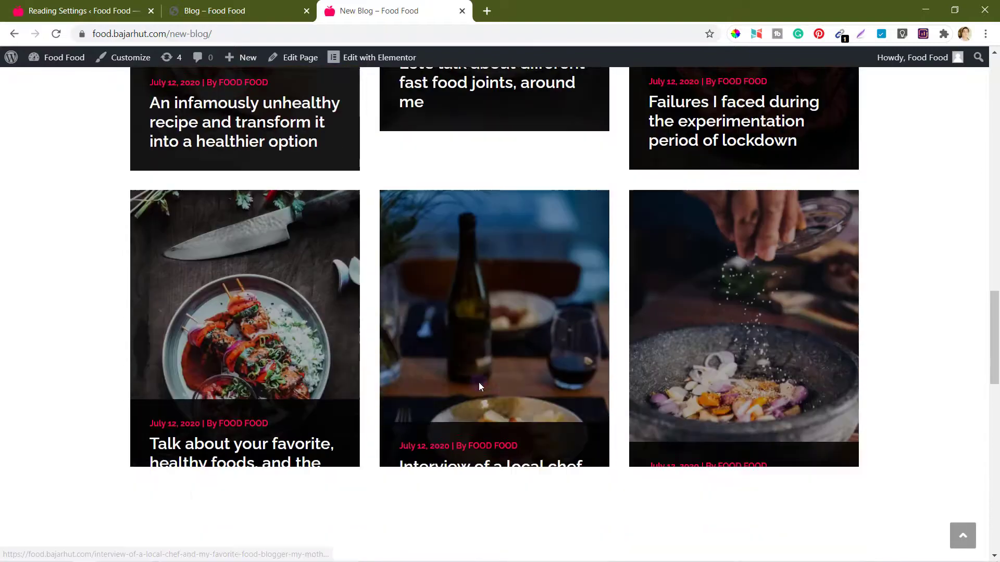
{"action": "scroll", "coordinate": [479, 385], "scroll_direction": "down", "scroll_amount": 8}
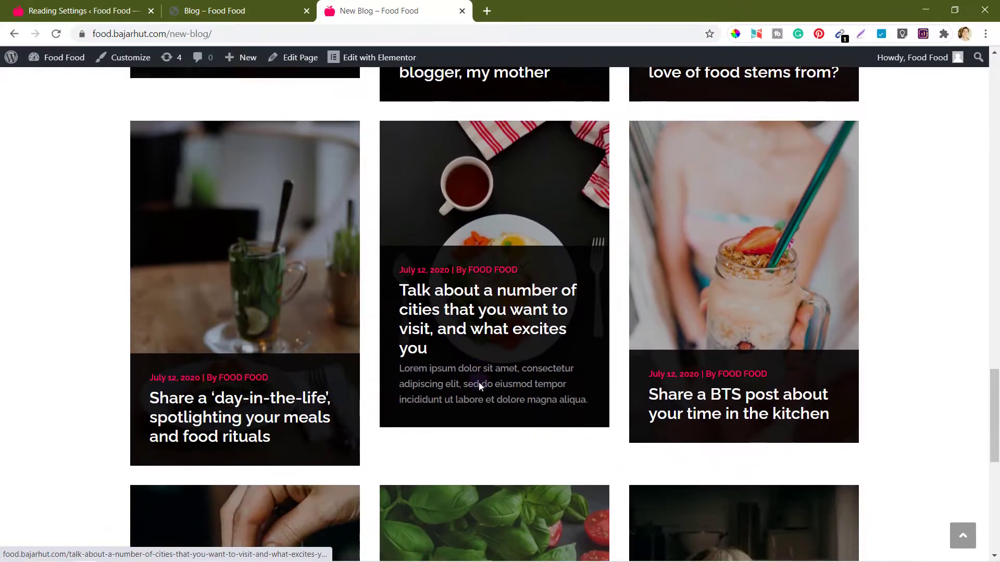
{"action": "scroll", "coordinate": [479, 382], "scroll_direction": "down", "scroll_amount": 4}
{"action": "scroll", "coordinate": [936, 374], "scroll_direction": "down", "scroll_amount": 3}
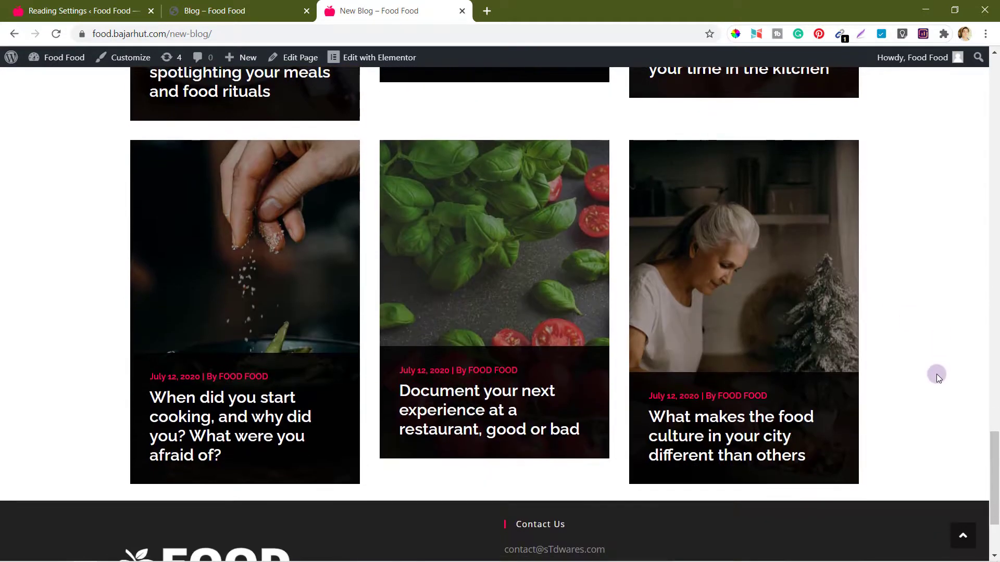
{"action": "scroll", "coordinate": [936, 374], "scroll_direction": "down", "scroll_amount": 2}
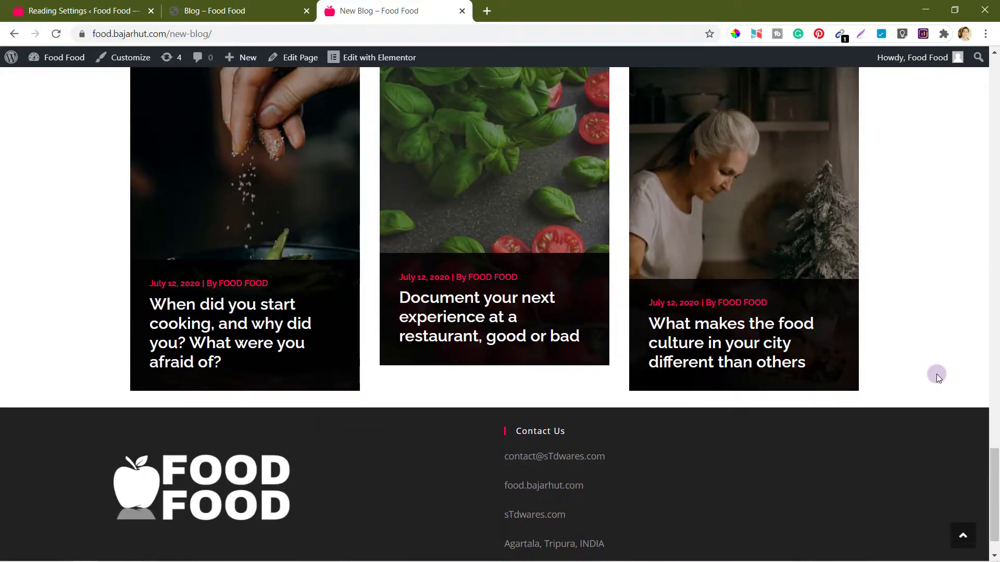
{"action": "scroll", "coordinate": [936, 374], "scroll_direction": "up", "scroll_amount": 15}
{"action": "scroll", "coordinate": [936, 373], "scroll_direction": "up", "scroll_amount": 14}
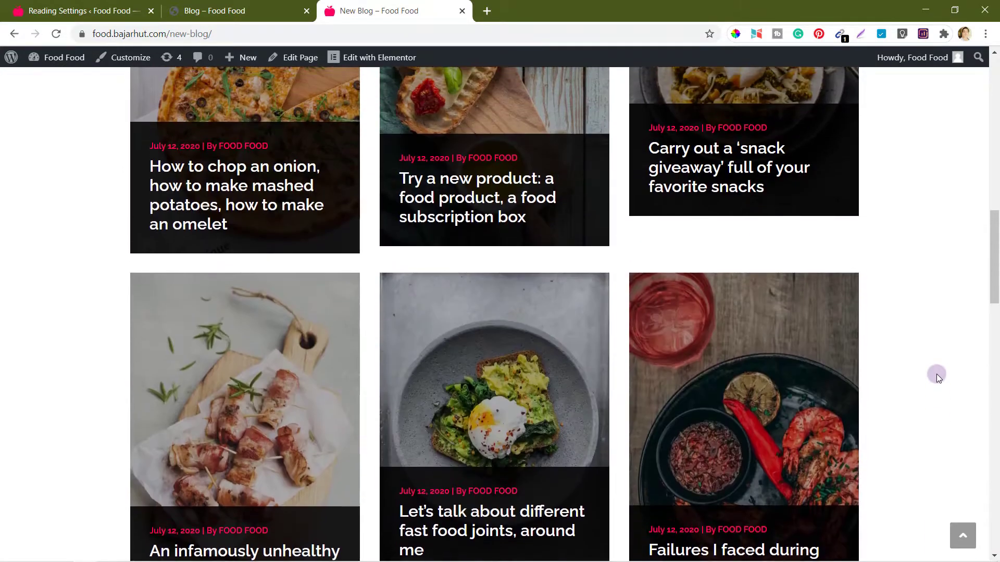
{"action": "scroll", "coordinate": [936, 373], "scroll_direction": "up", "scroll_amount": 10}
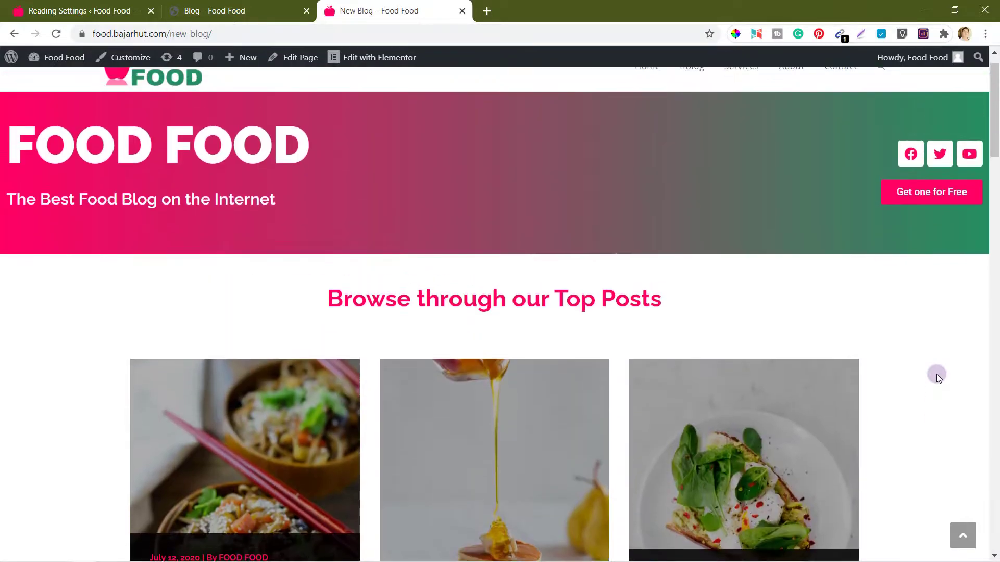